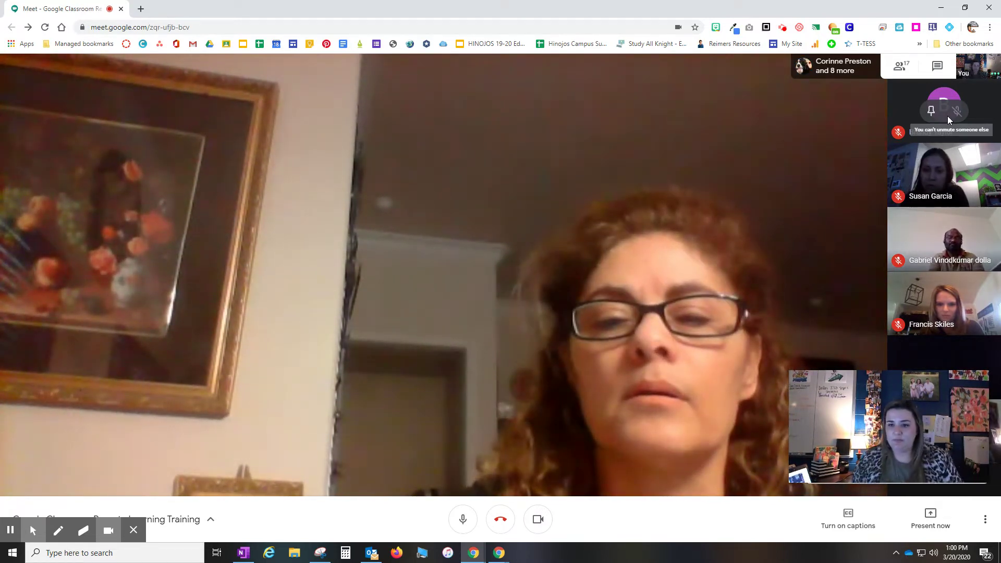
Start recording the Google Meet session.
click(134, 531)
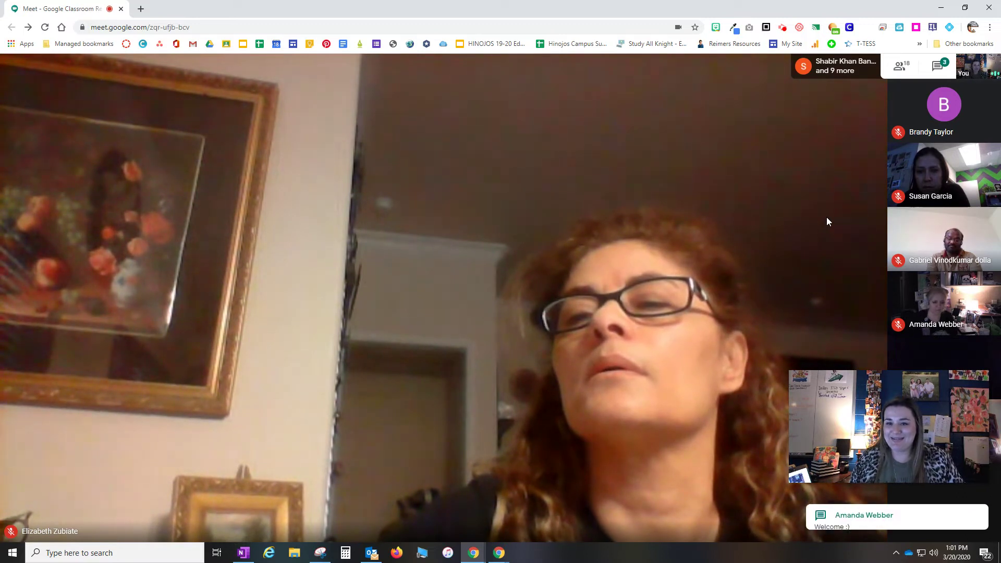
mouse_move(951, 521)
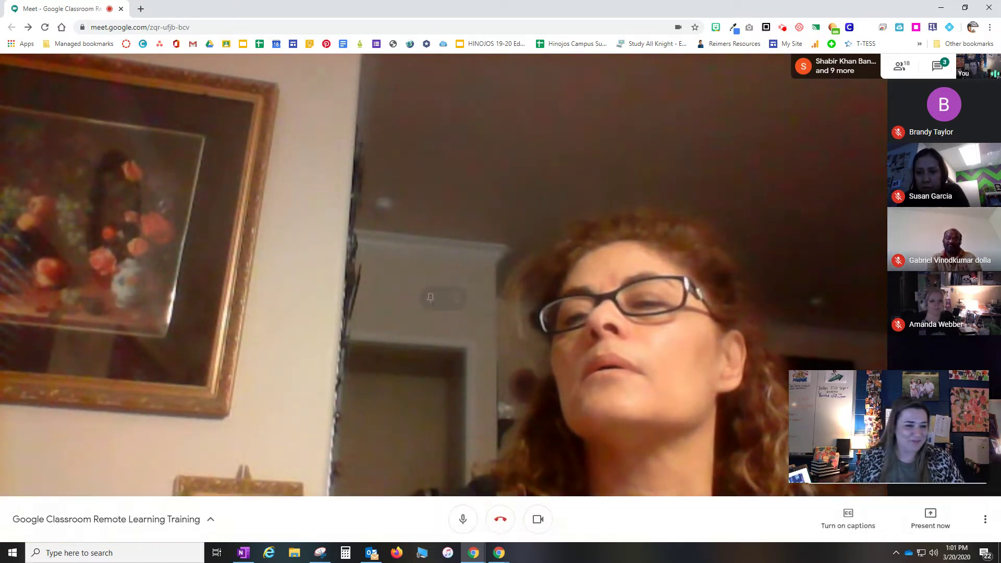
click(925, 521)
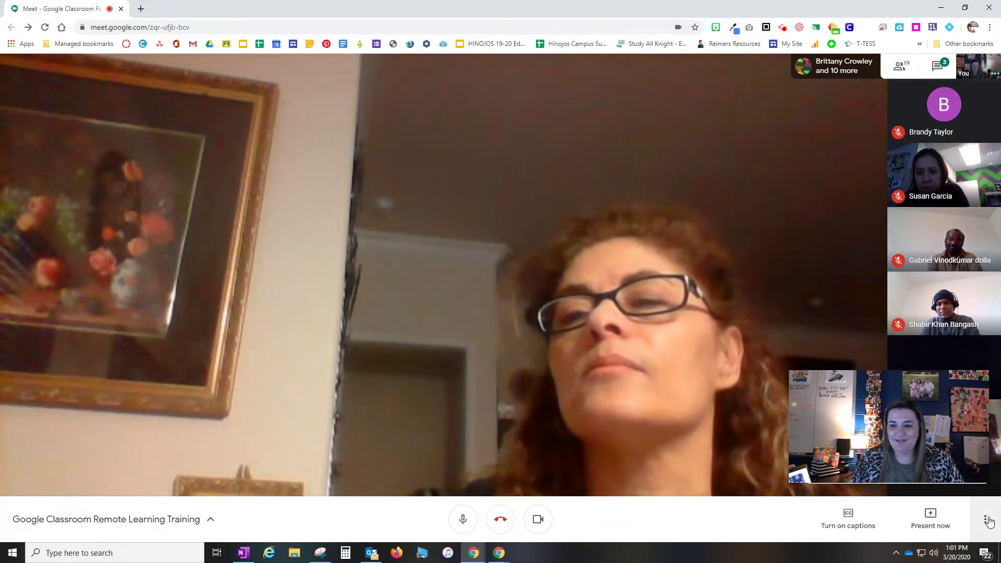
click(985, 521)
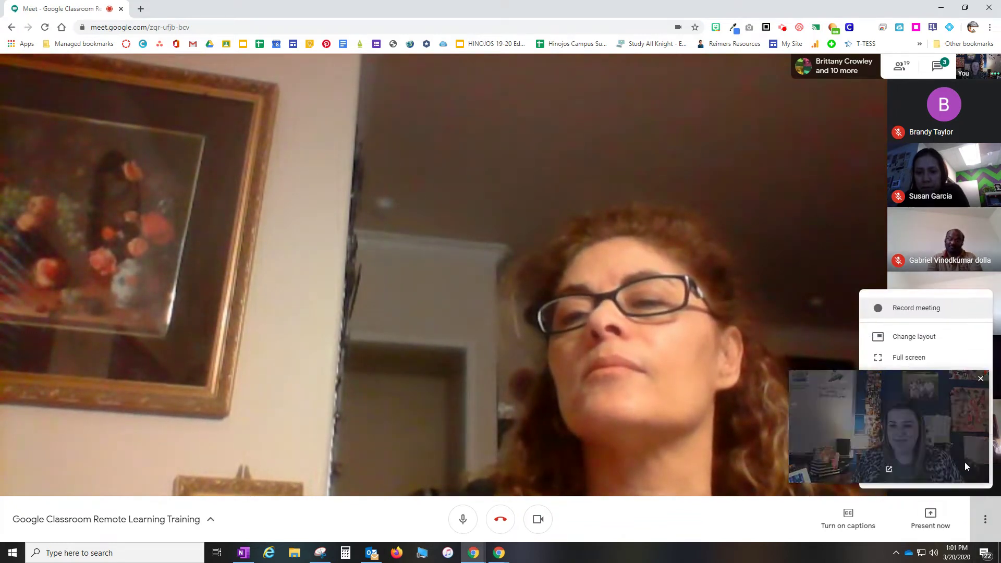
click(909, 306)
click(629, 343)
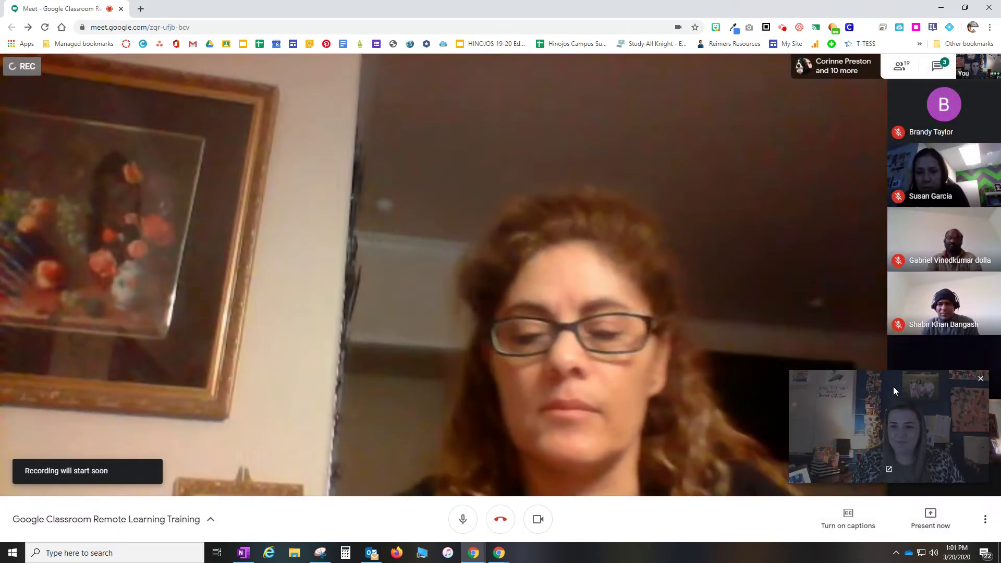
Present the entire Screen 1 to the meeting and allow notifications from the Meet site.
drag(917, 384, 127, 373)
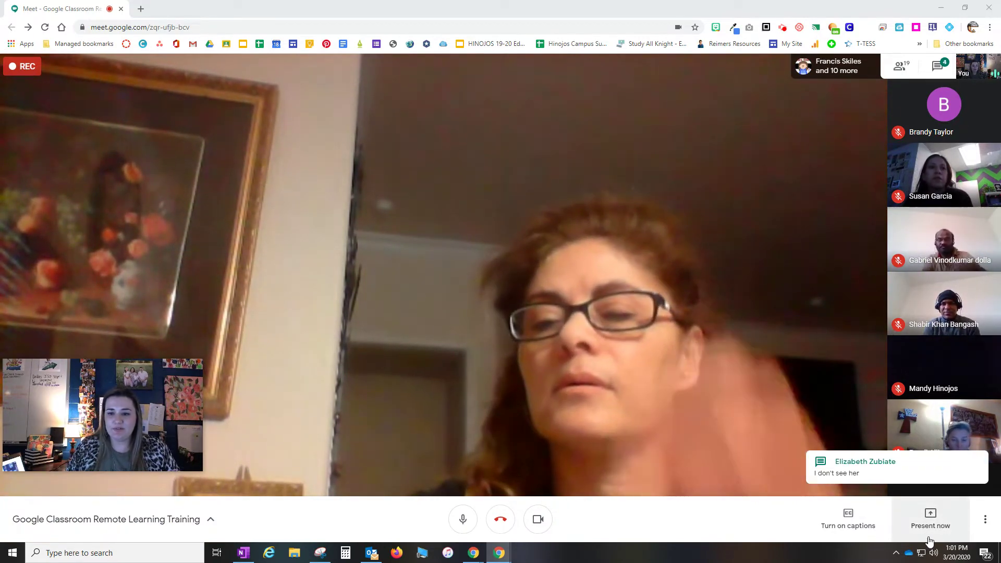
click(930, 522)
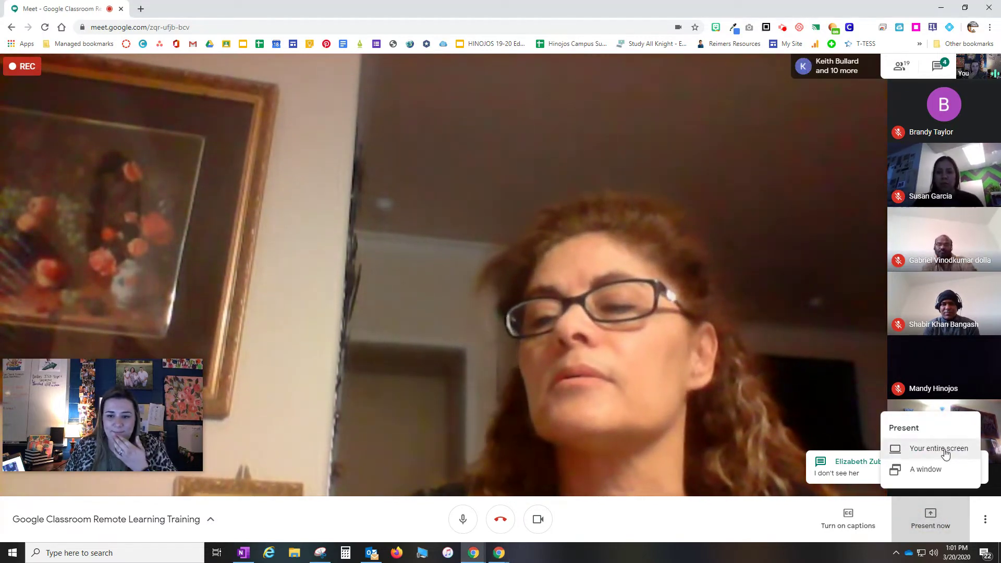
click(942, 448)
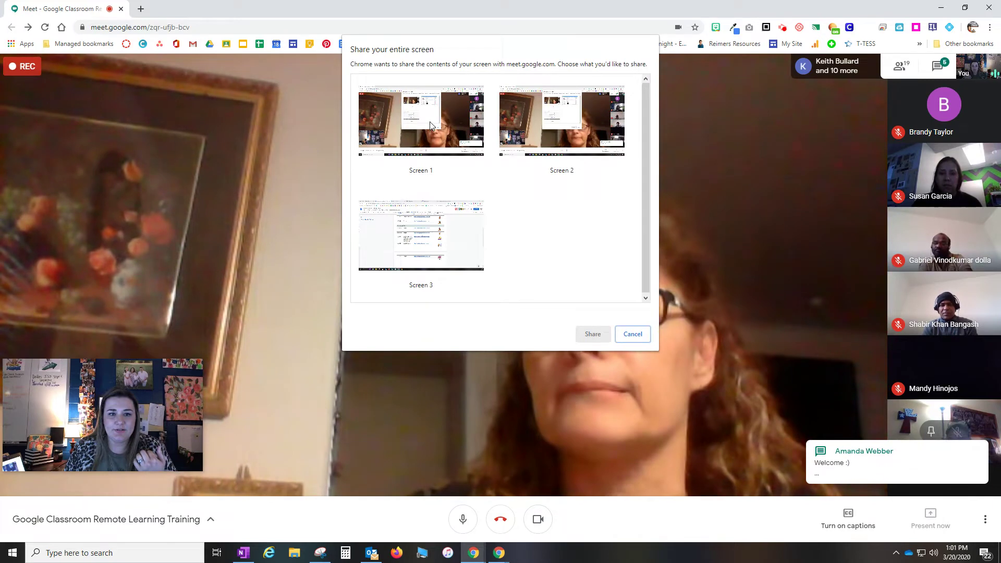
click(443, 132)
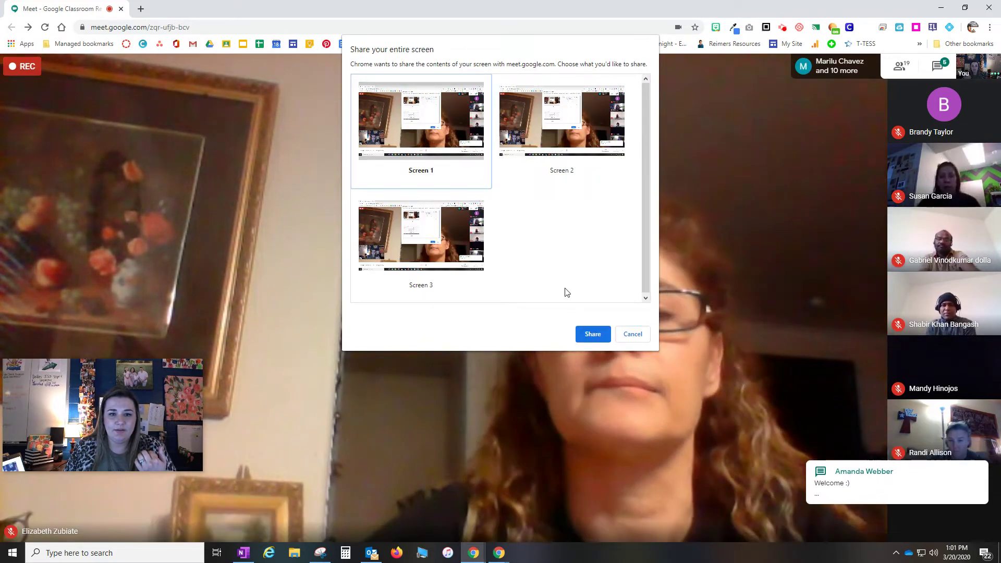
click(592, 334)
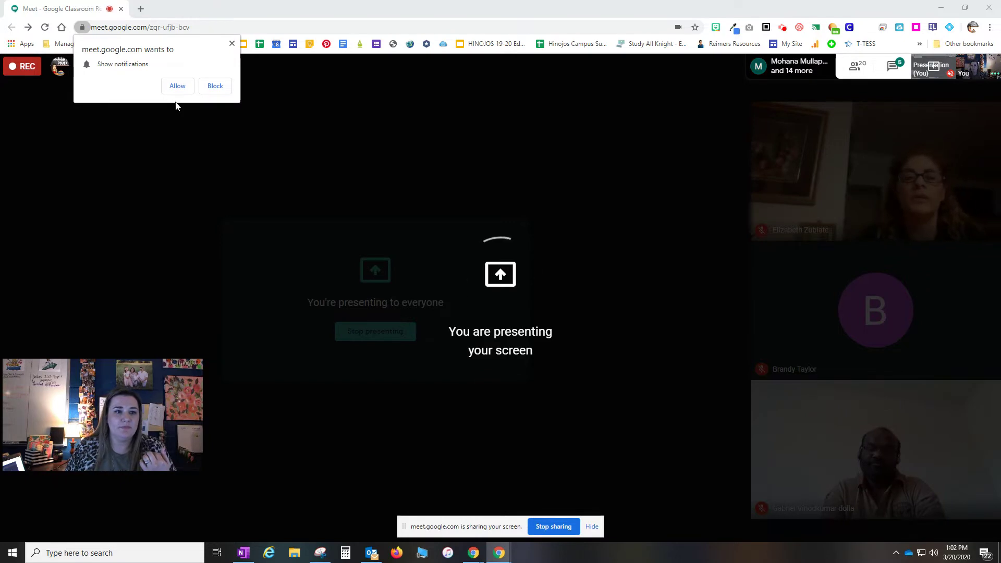
click(180, 85)
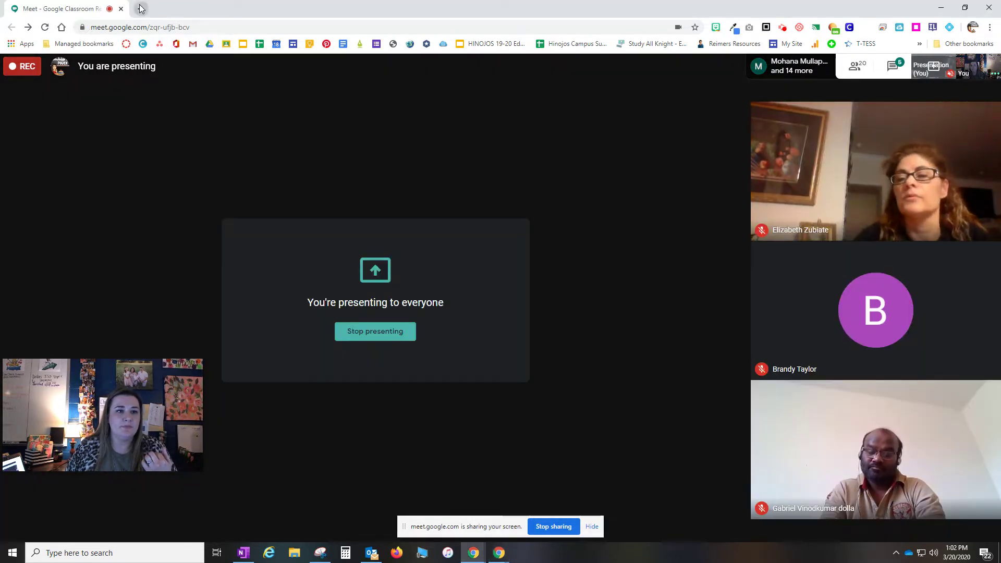
click(141, 9)
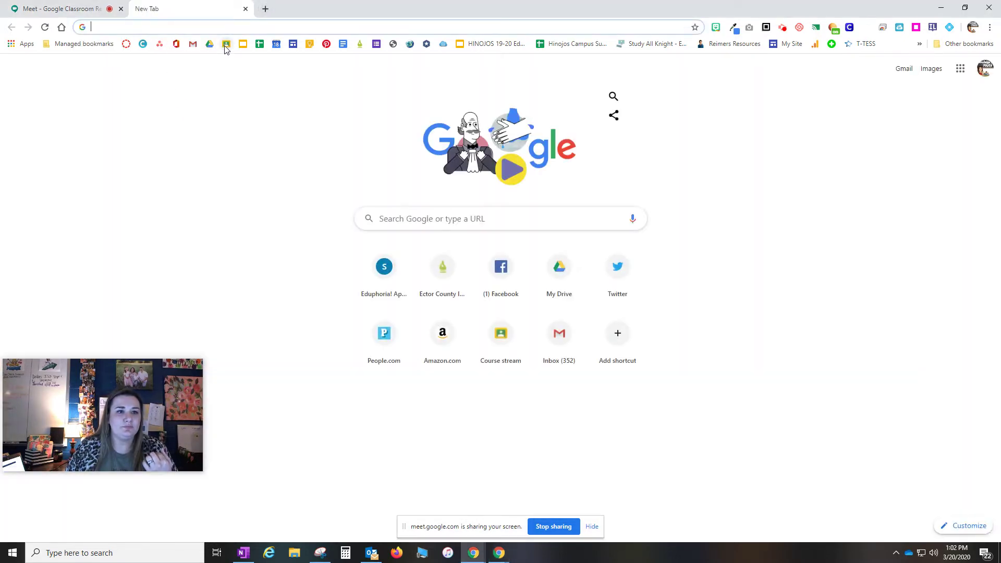
click(226, 46)
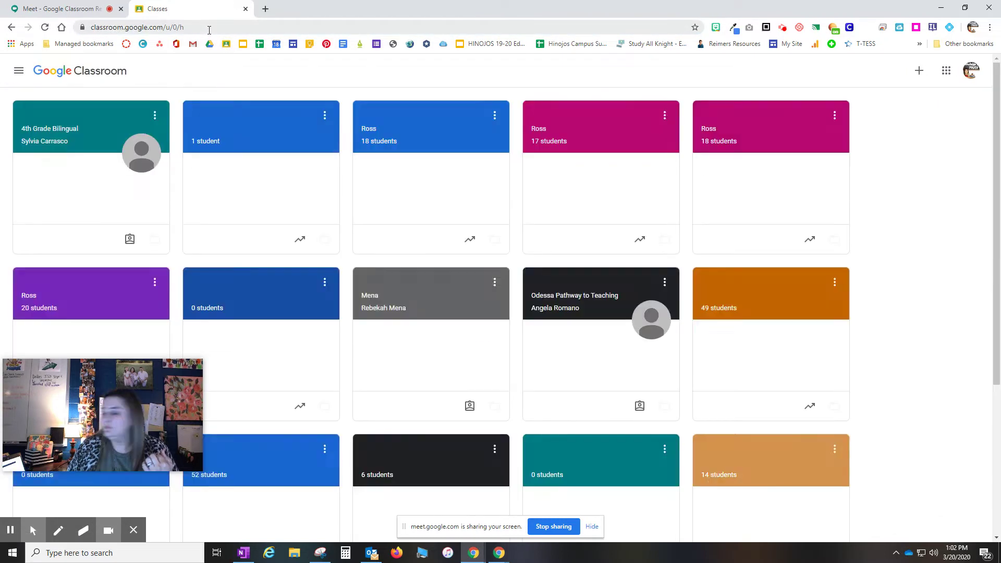
click(245, 10)
Load the Google home page in a new browser tab.
key(ctrl+t)
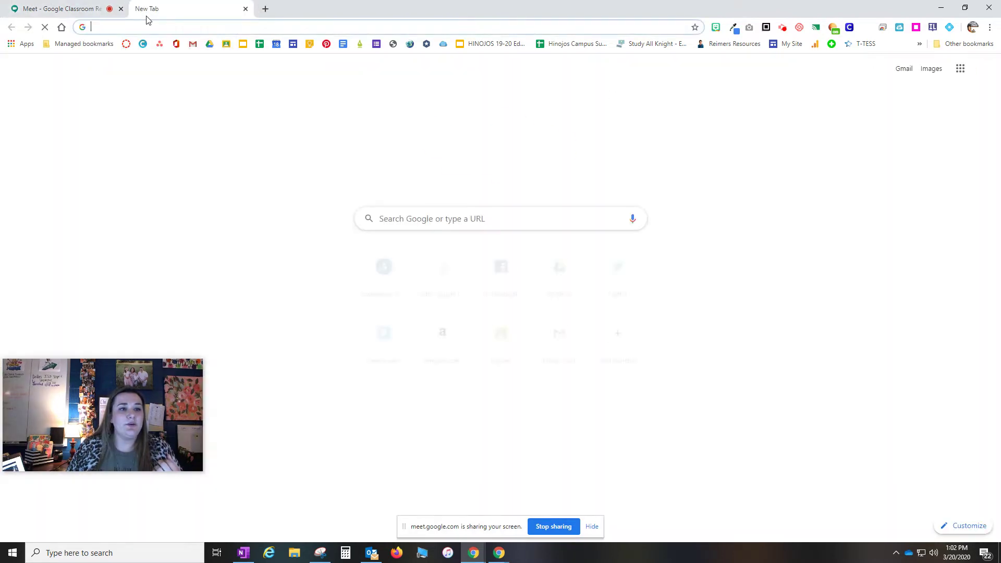
text(google)
key(Return)
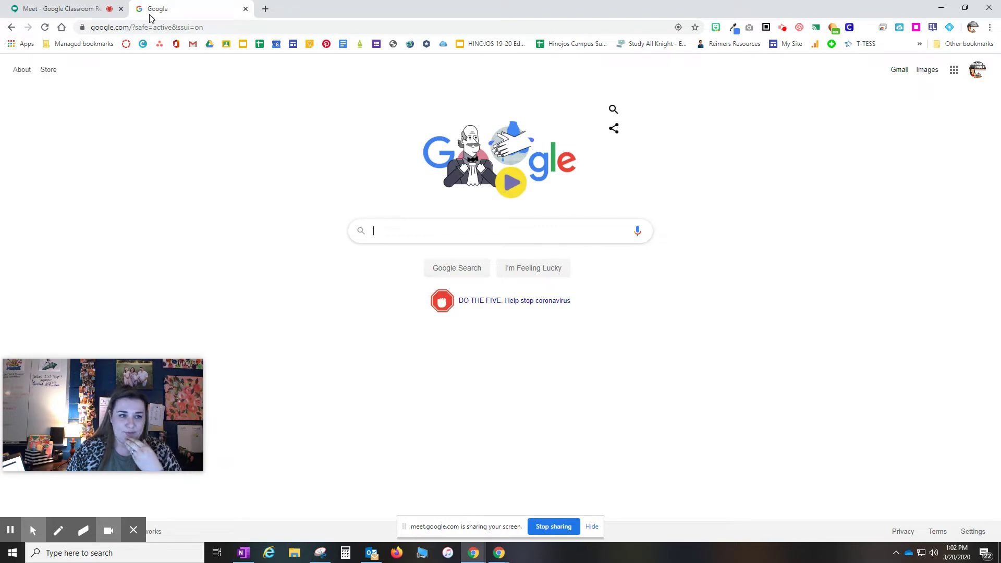
Try to go directly to Google Classroom by its address, classroom.google.com.
click(101, 26)
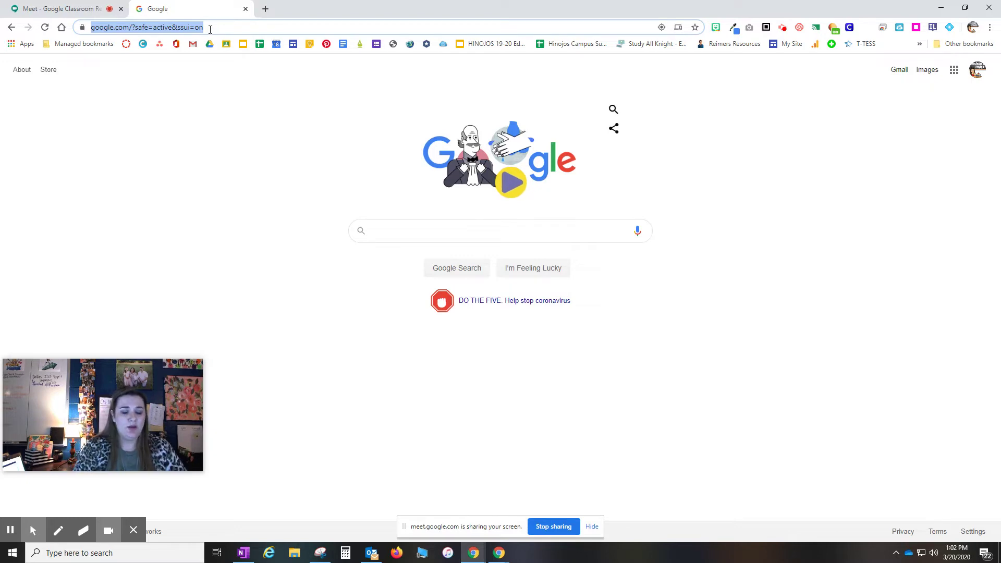
text(clas)
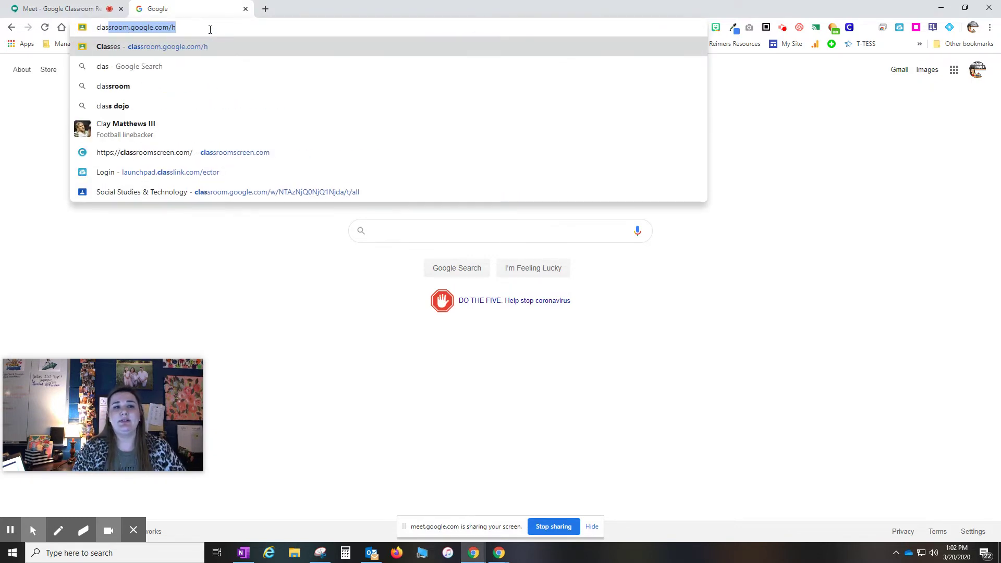
text(sroom.g)
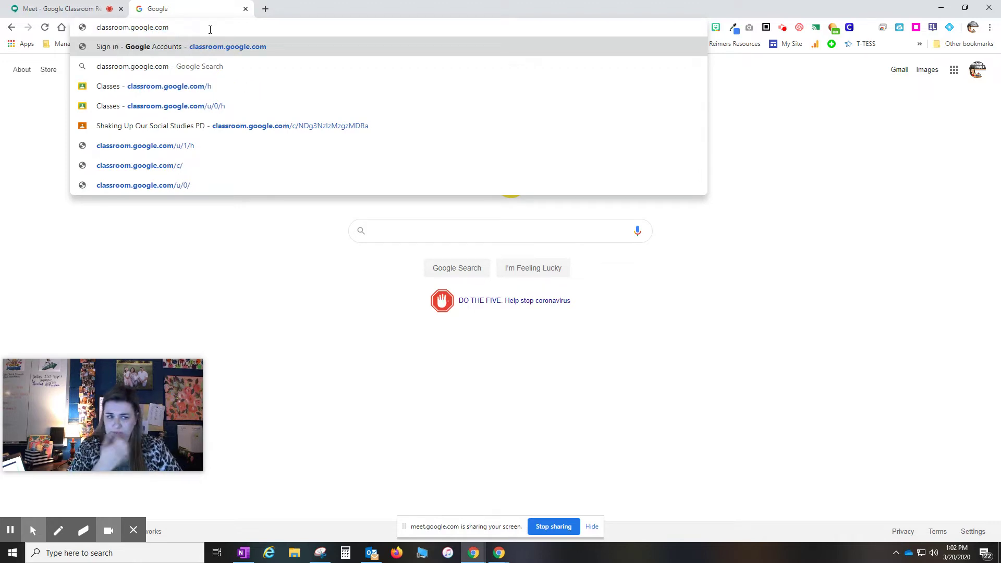
text(oogle.com)
key(Return)
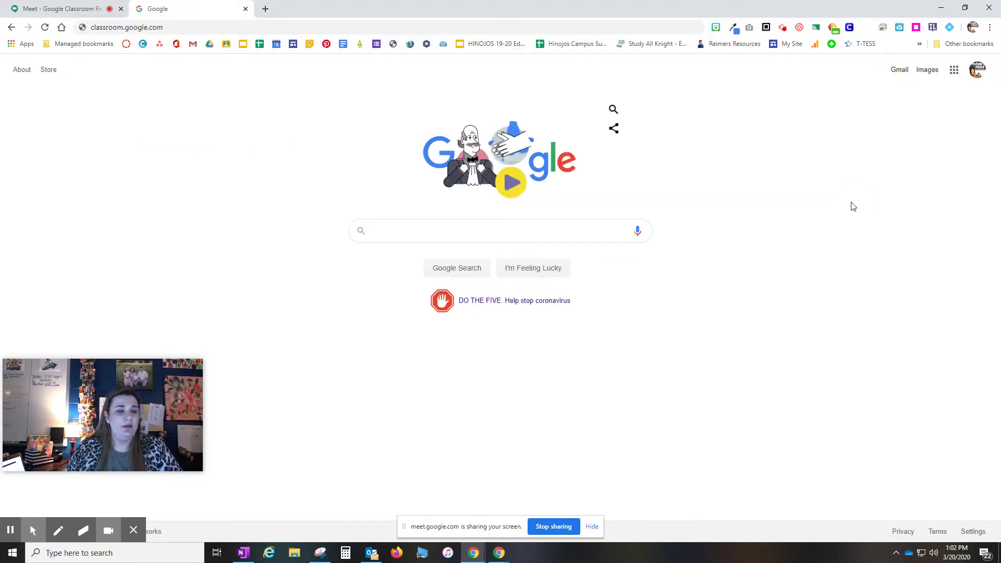
Close the current Google tab and open Classroom from the Google apps launcher in a new tab.
click(957, 74)
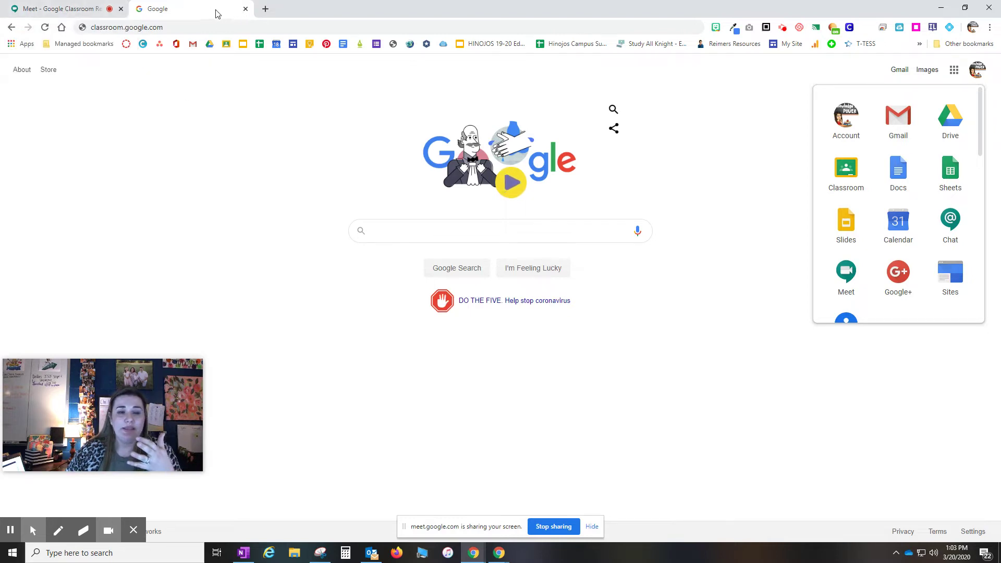
click(245, 9)
click(177, 85)
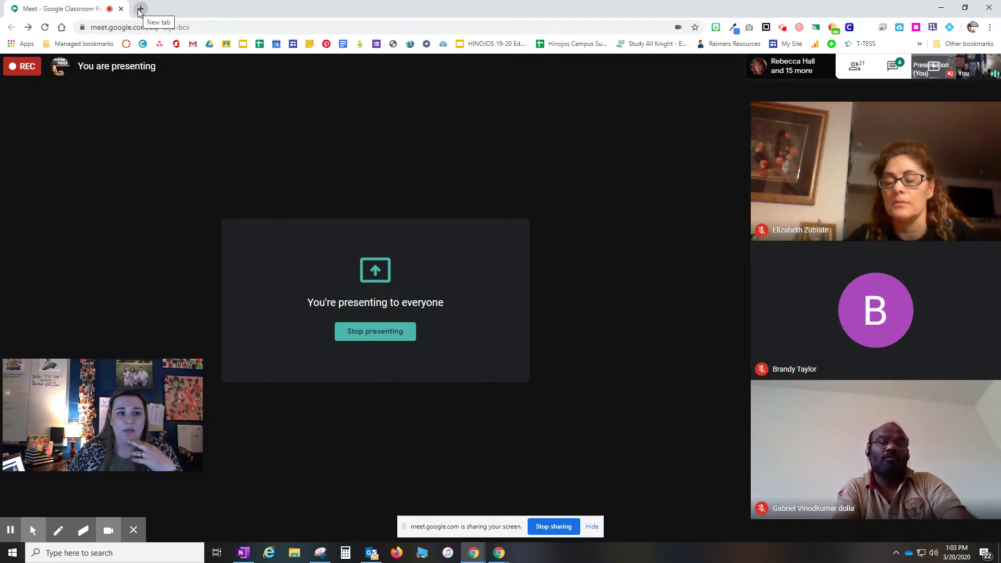
click(140, 9)
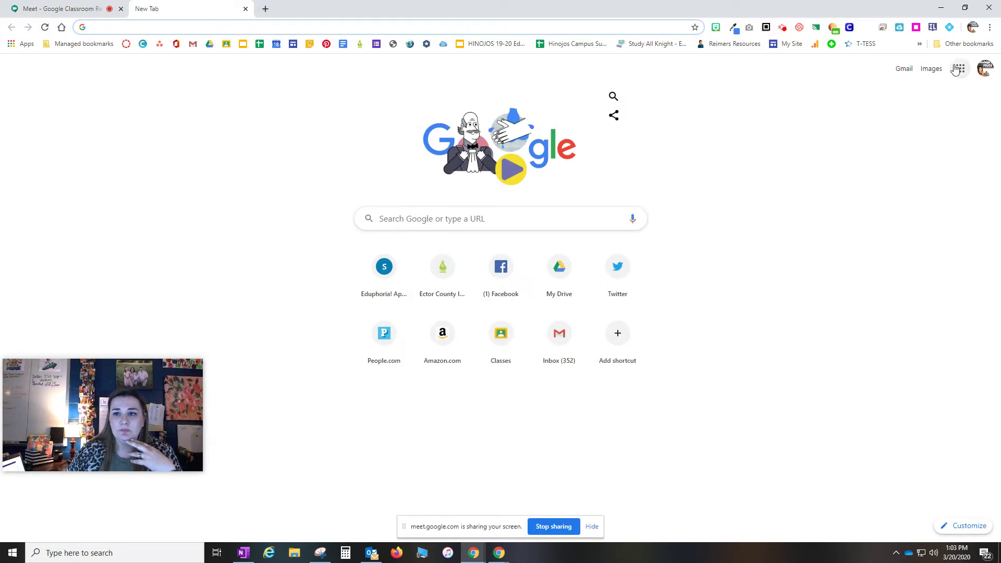
click(958, 69)
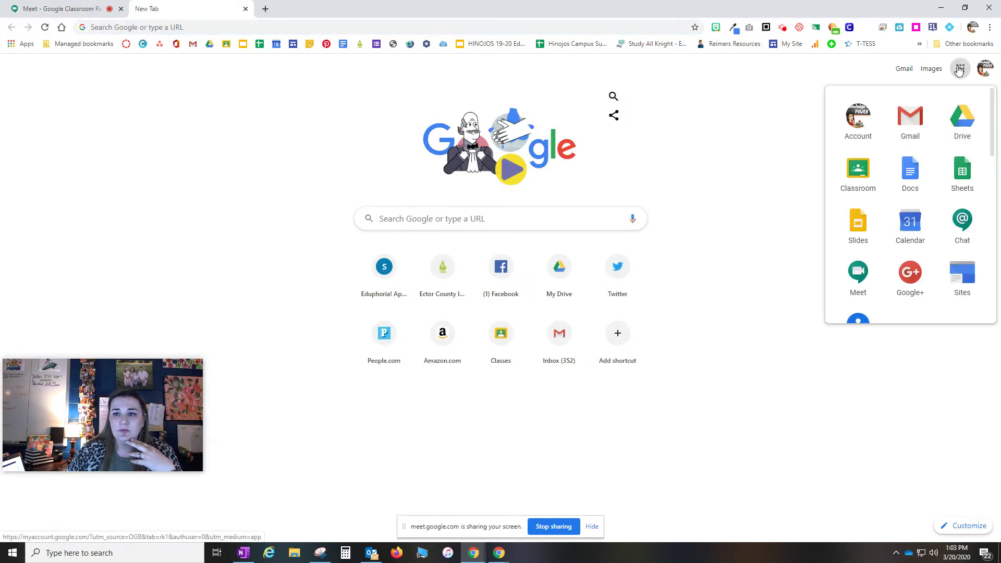
click(867, 170)
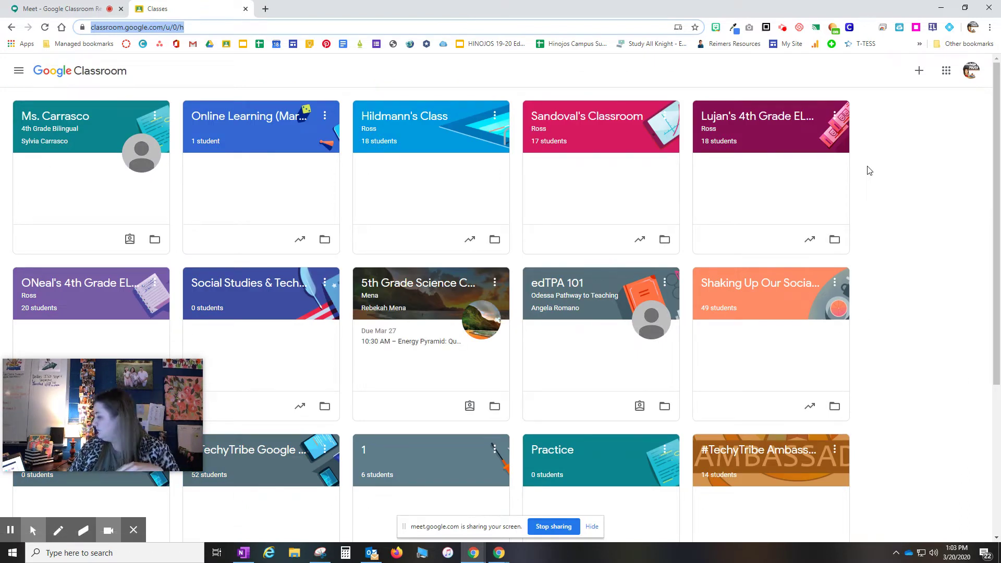
click(133, 530)
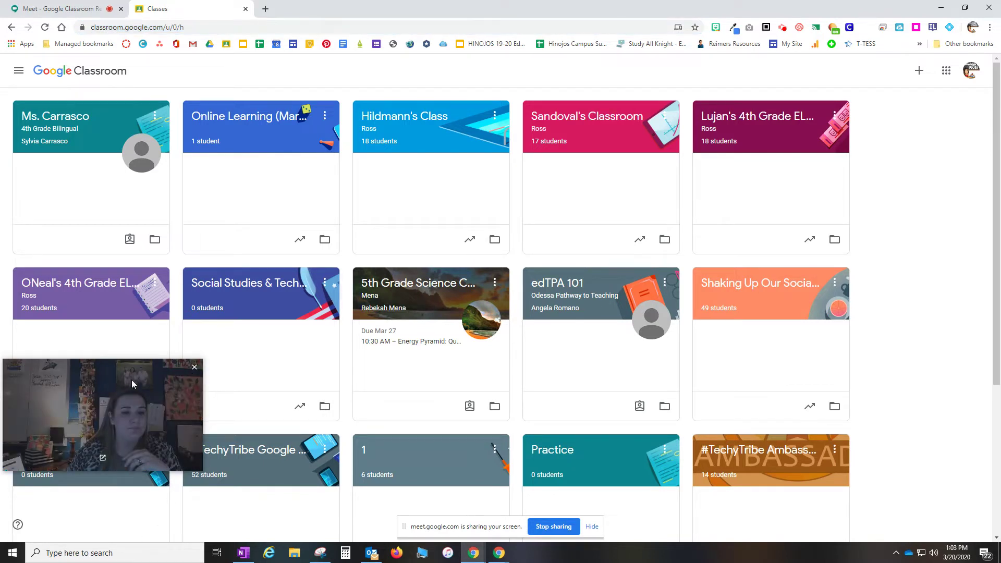
drag(118, 369, 133, 435)
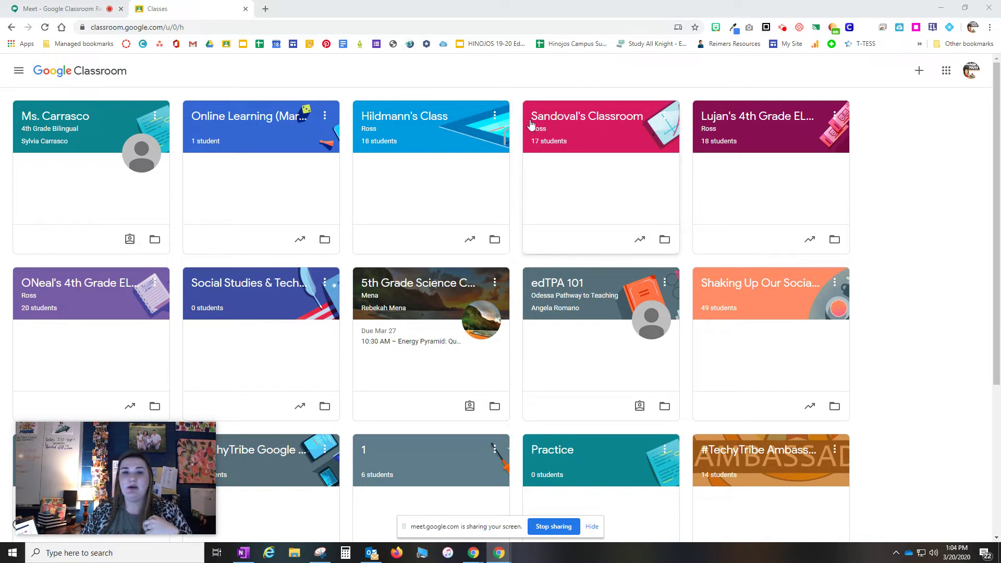
Check on the participants in the Meet call, allow its notifications and return to the Google Classroom classes page.
click(69, 9)
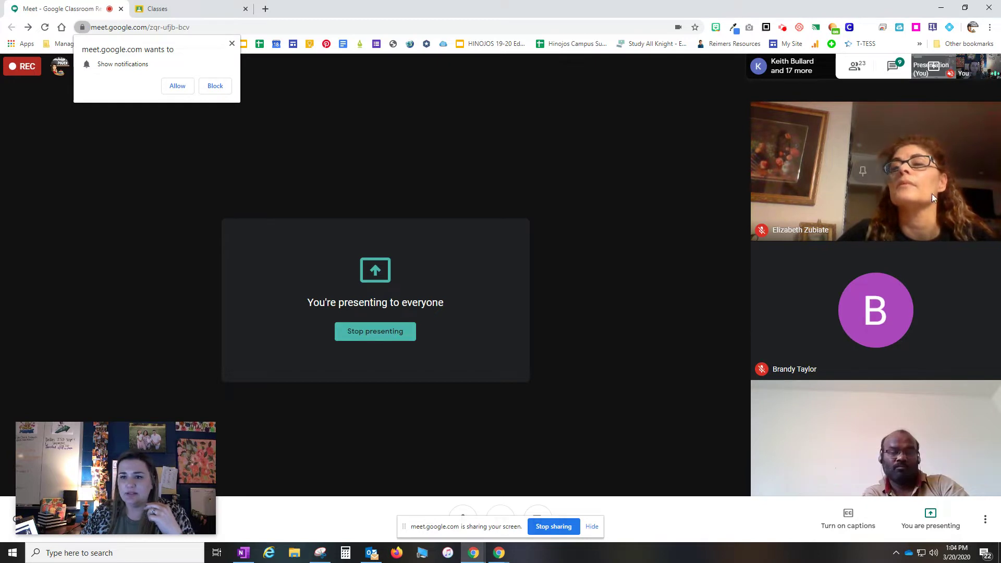
click(863, 170)
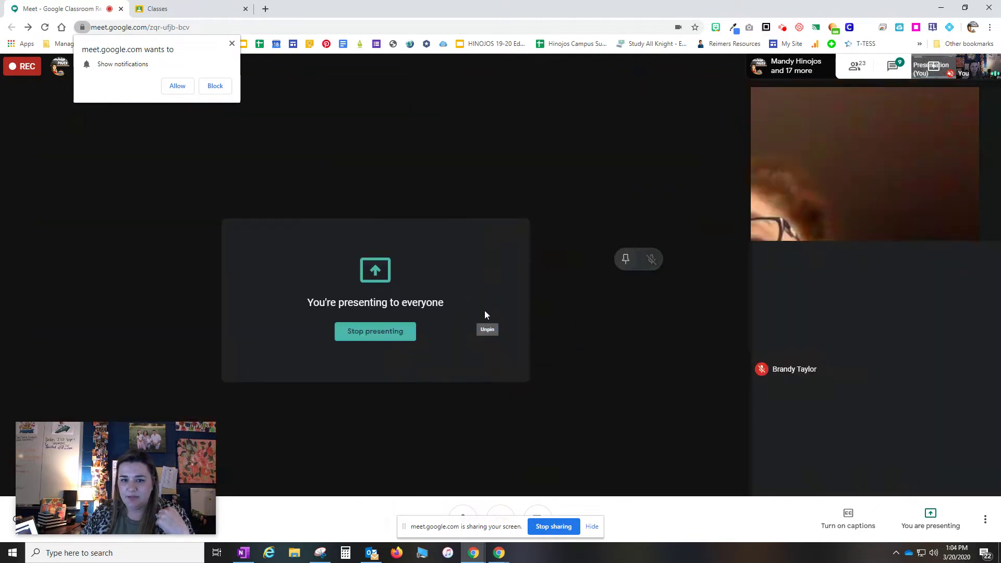
click(487, 311)
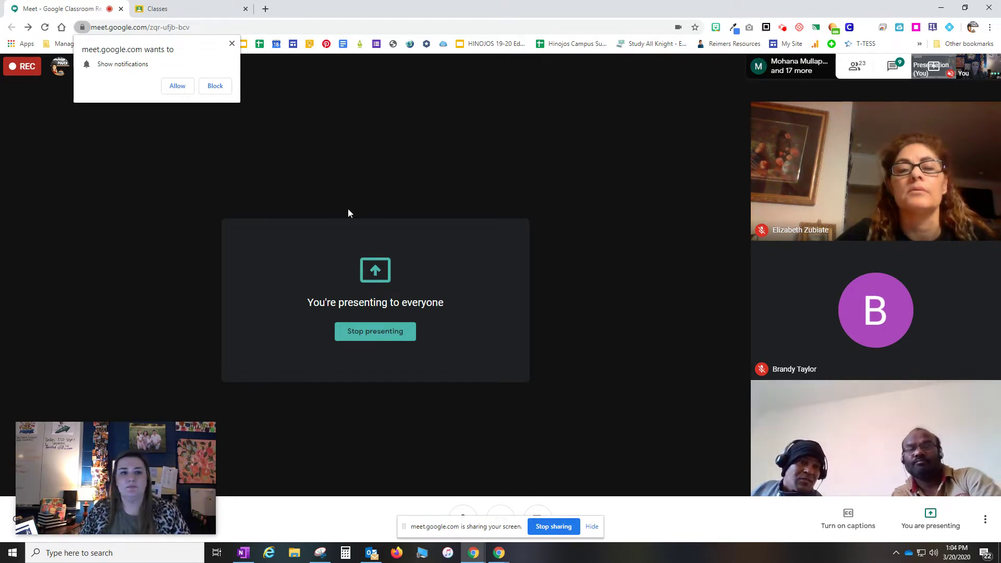
click(177, 86)
click(157, 8)
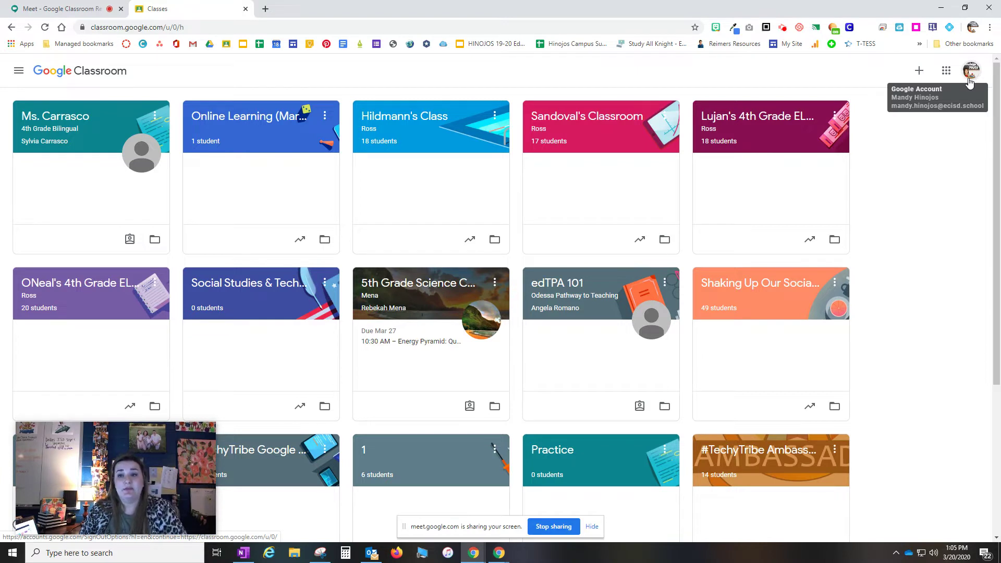
View which Google account is signed in to Classroom and close the account details.
click(969, 79)
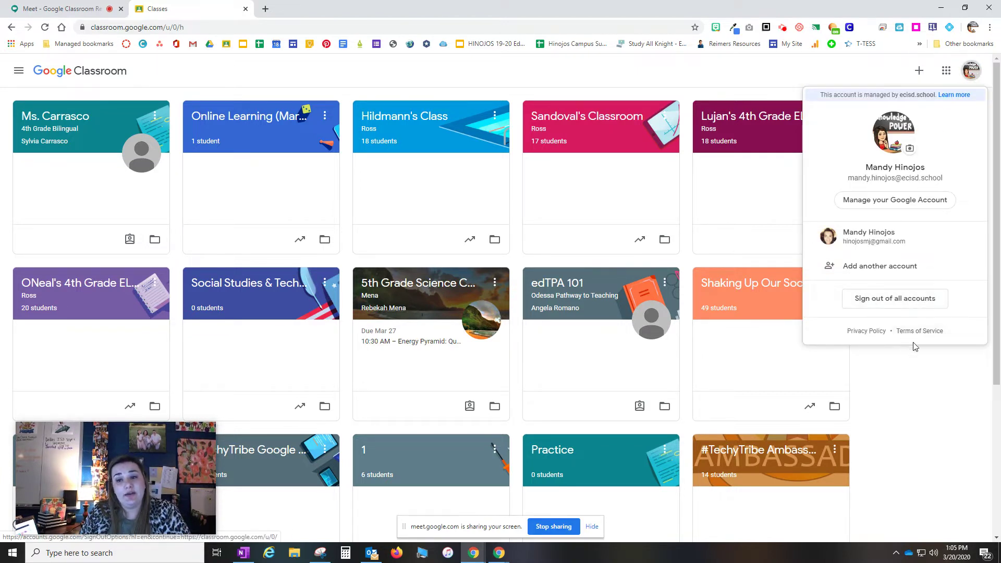
click(933, 380)
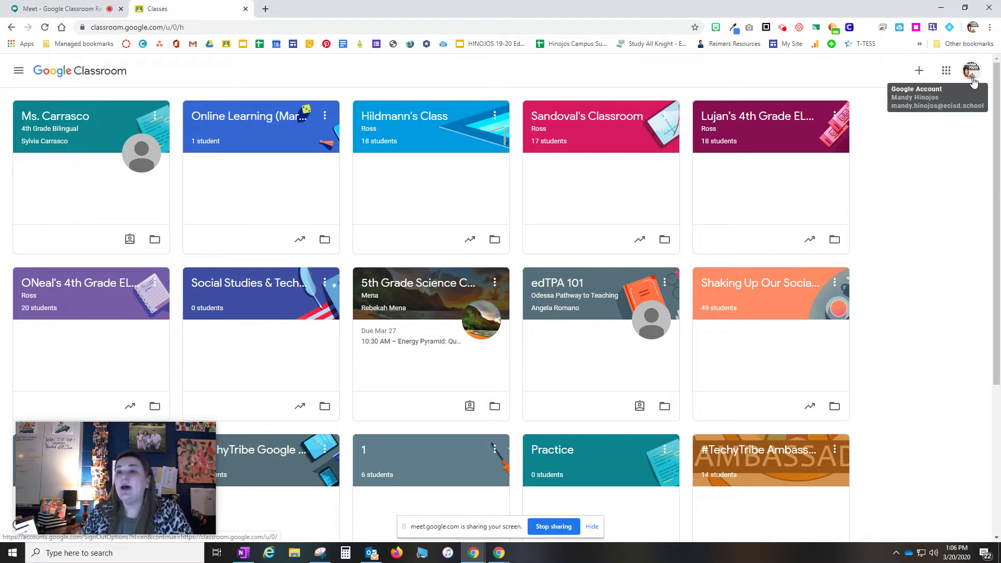
Create a new class named Remote Learning, leaving section, subject and room blank.
click(918, 73)
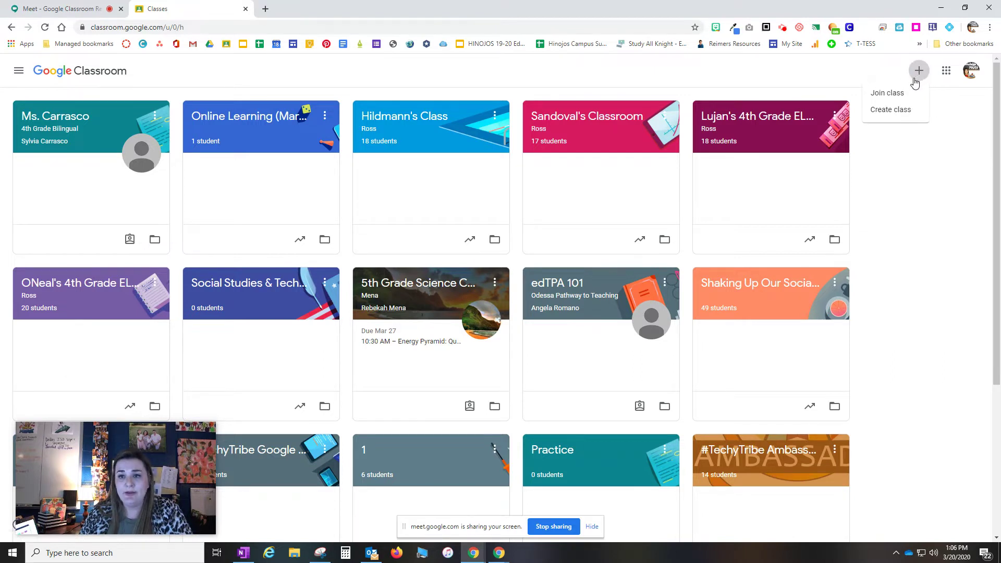
click(888, 110)
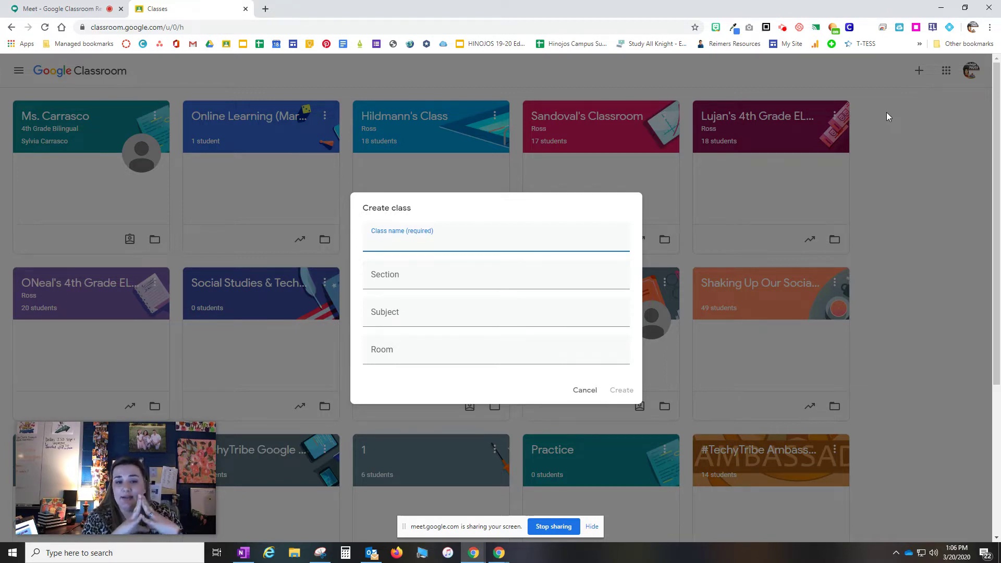
text(R)
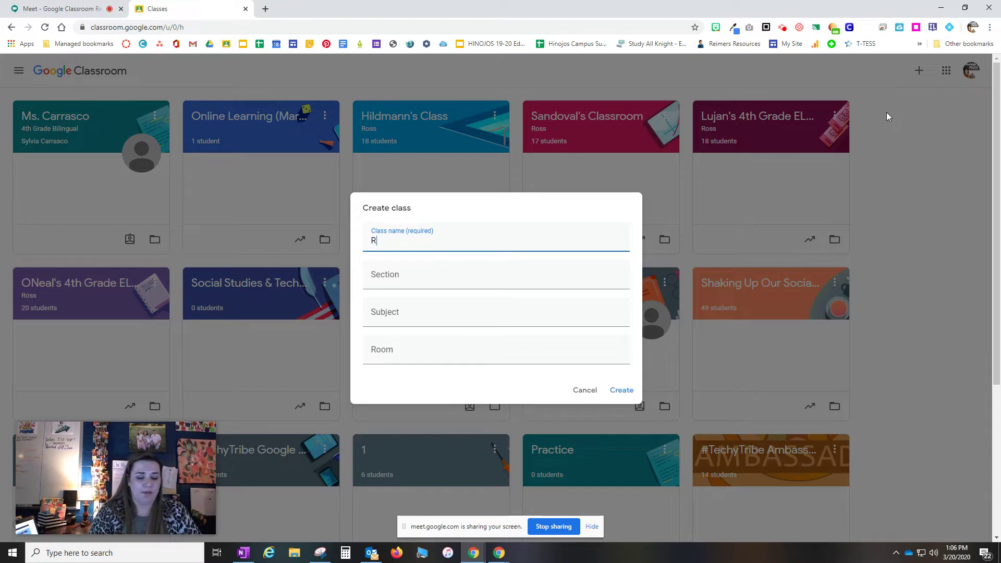
text(emote Le)
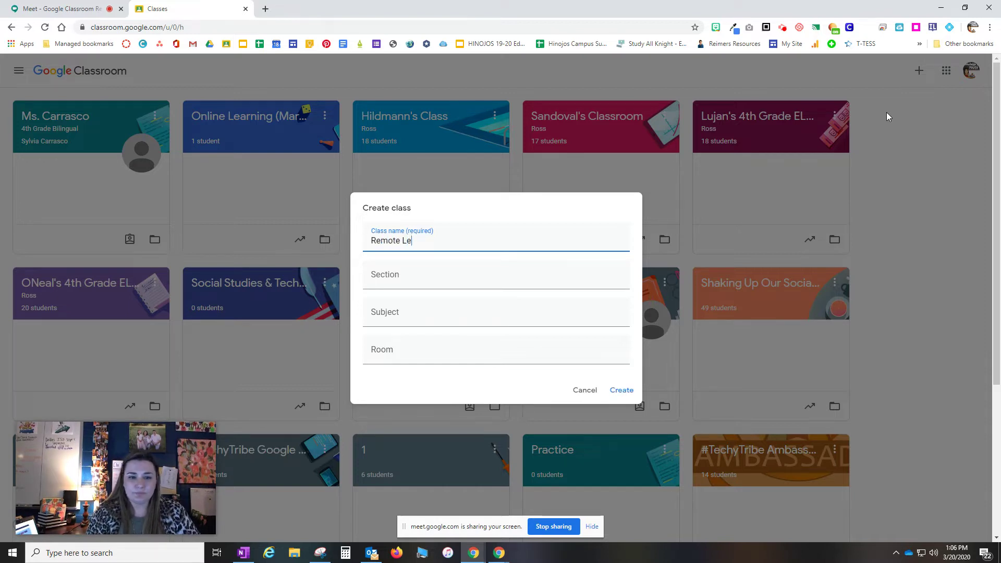
text(arning)
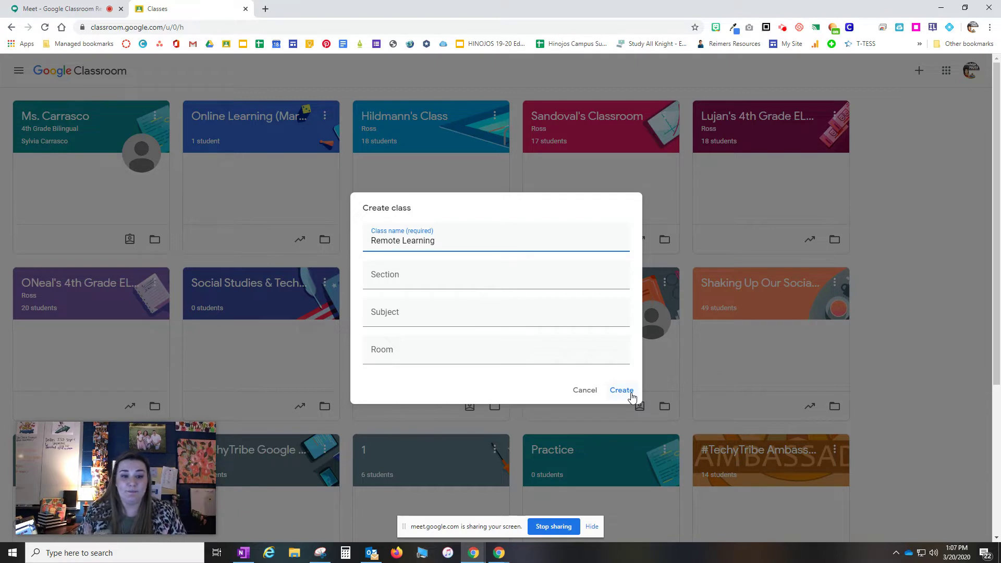
click(630, 393)
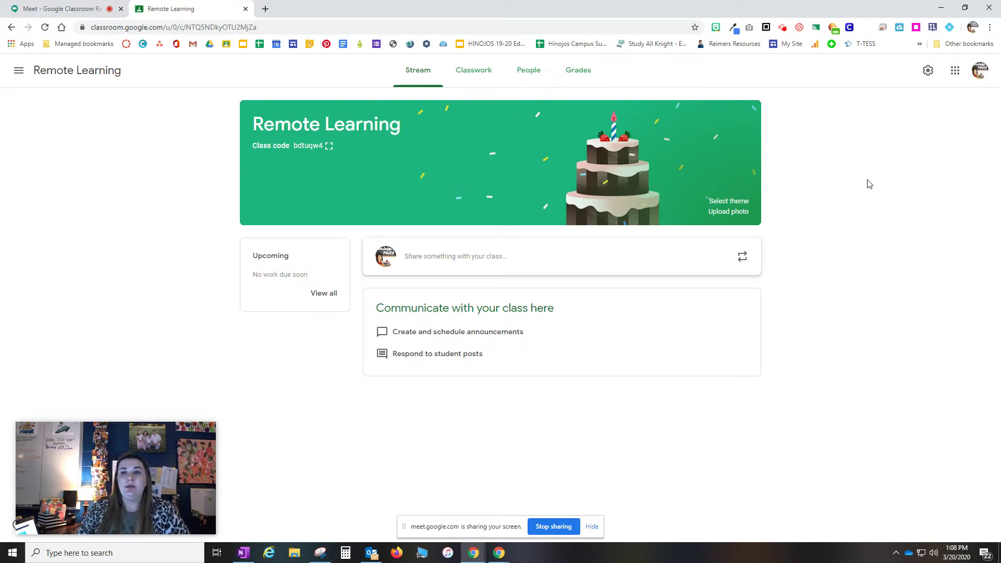
Return to the classes overview, view the join and create class options, and reopen the Remote Learning class.
click(26, 73)
click(46, 82)
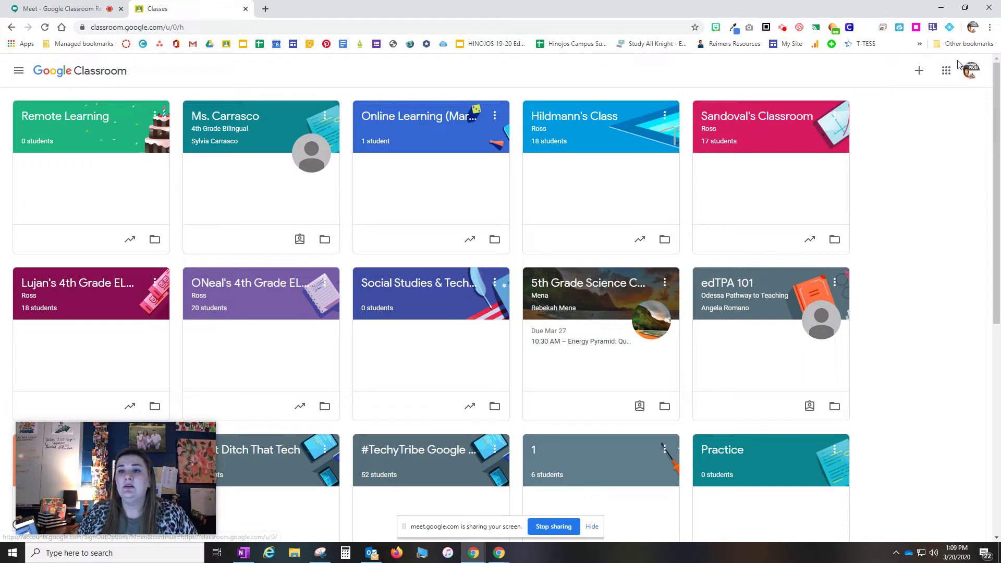
click(919, 76)
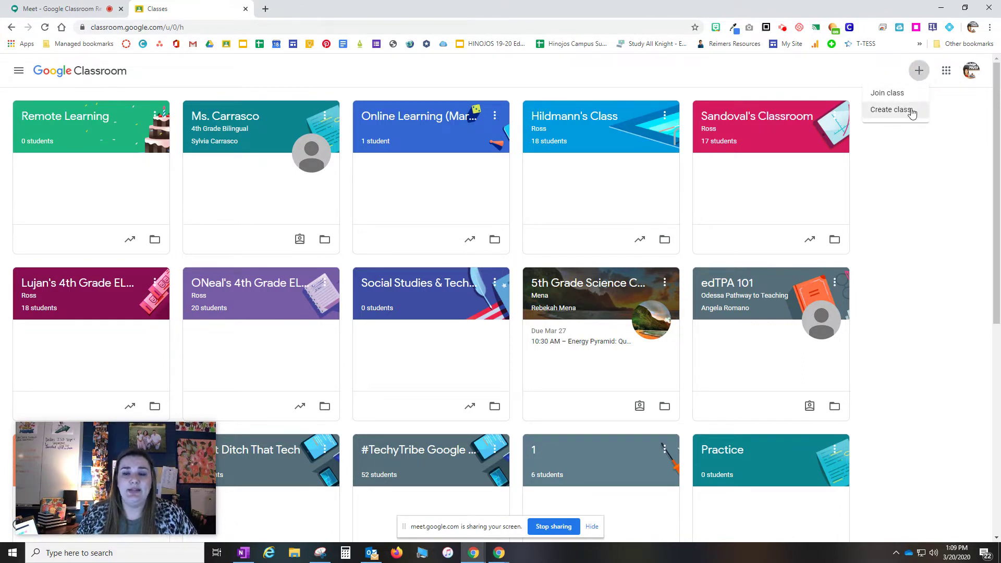
click(962, 103)
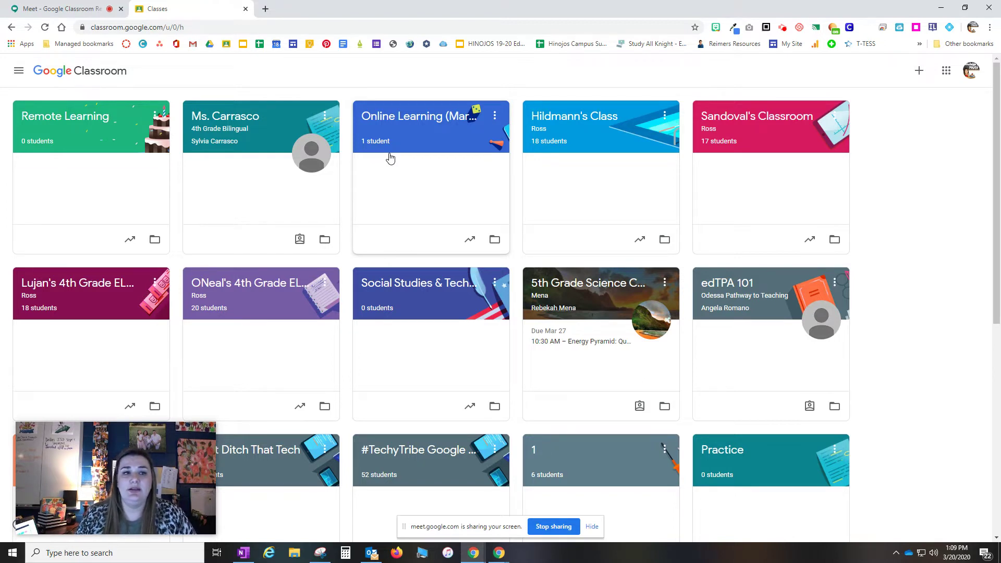
click(71, 121)
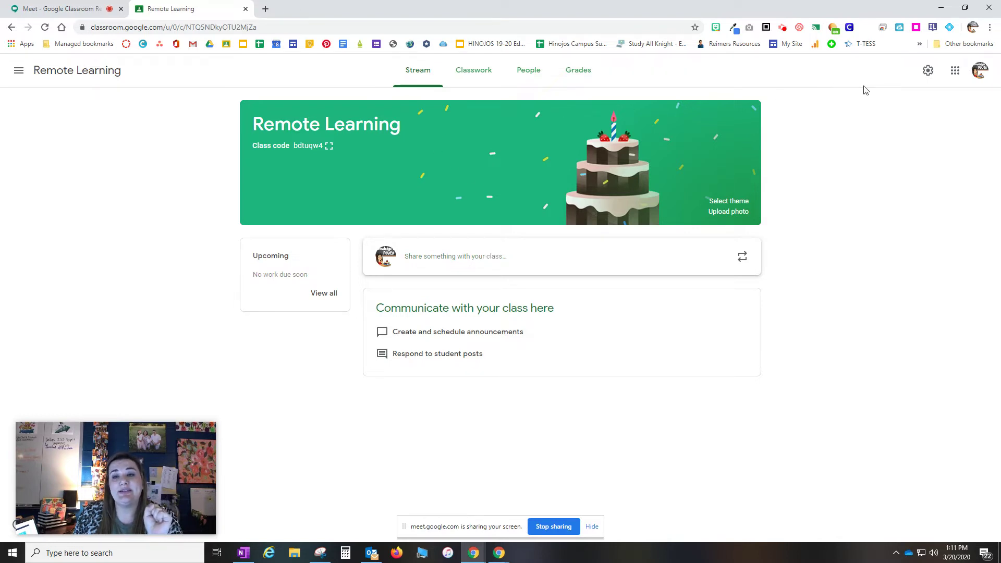
In the Remote Learning class settings, set the Stream permission to "Only teachers can post or comment".
click(928, 71)
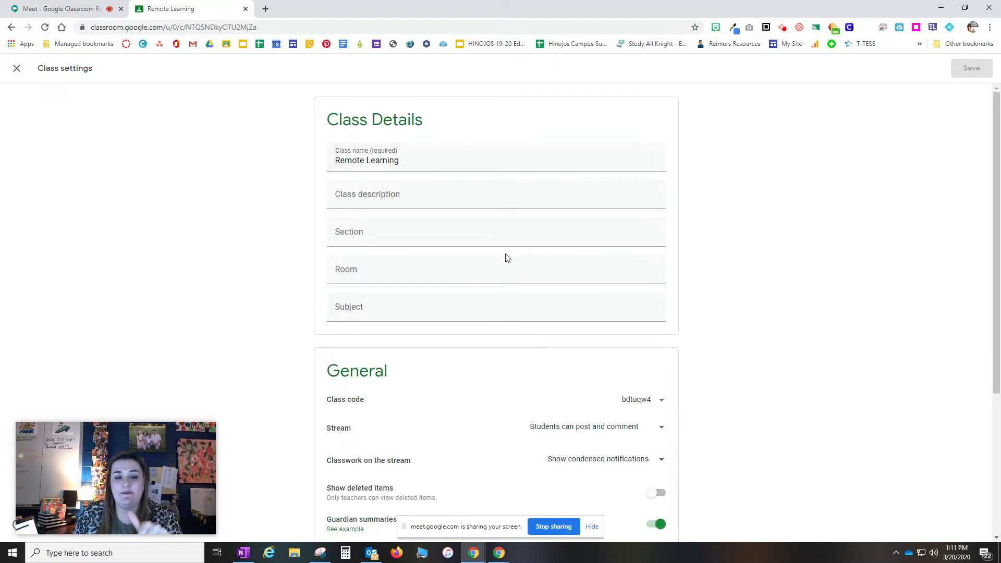
scroll(502, 252, down, 2)
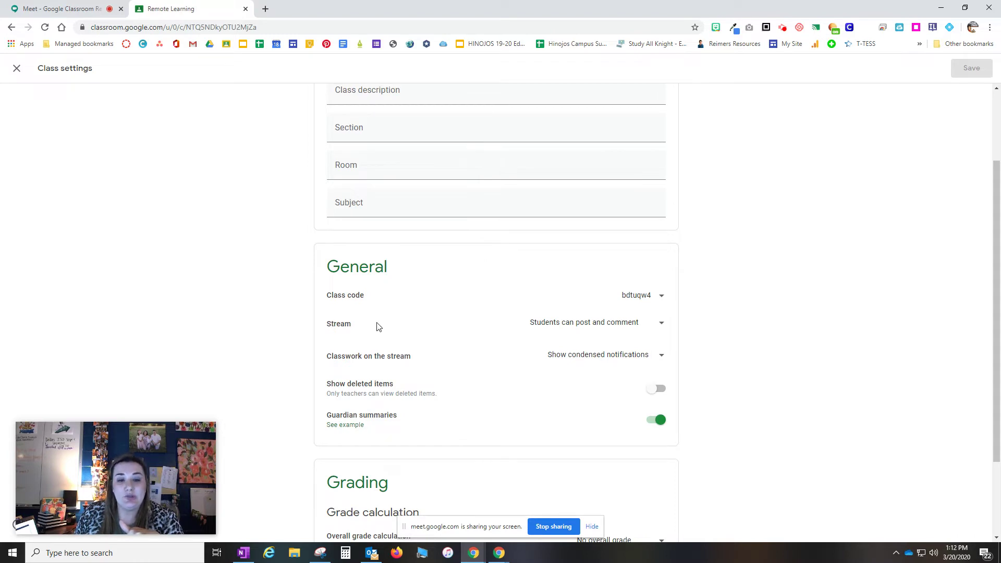
click(659, 326)
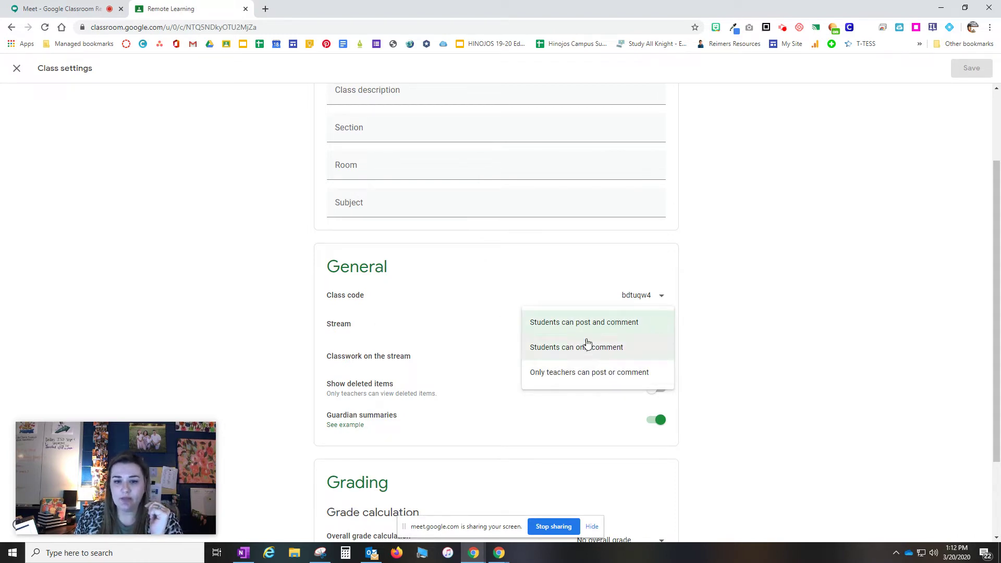
click(573, 379)
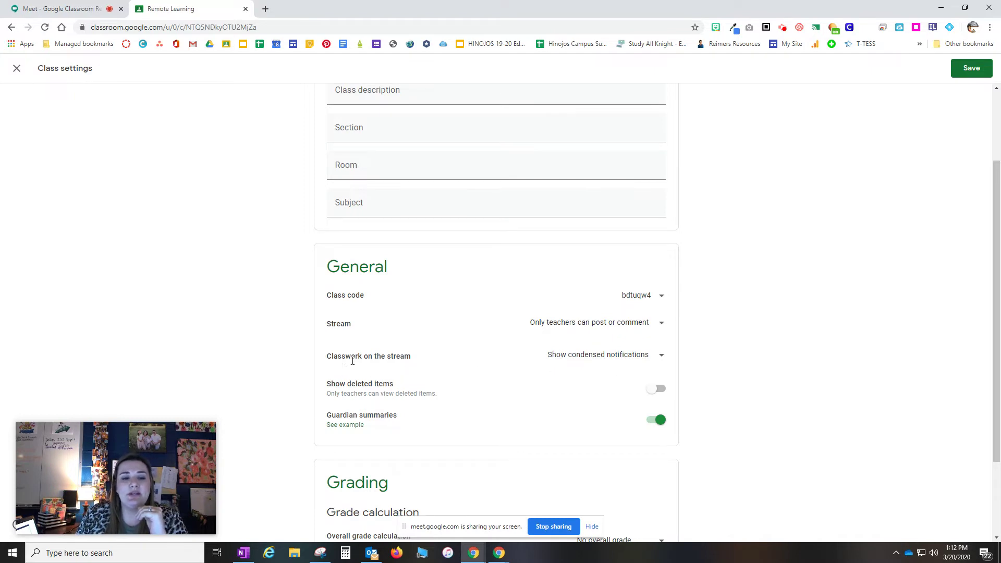
Set Classwork on the stream to "Hide notifications" and save the class settings.
click(600, 359)
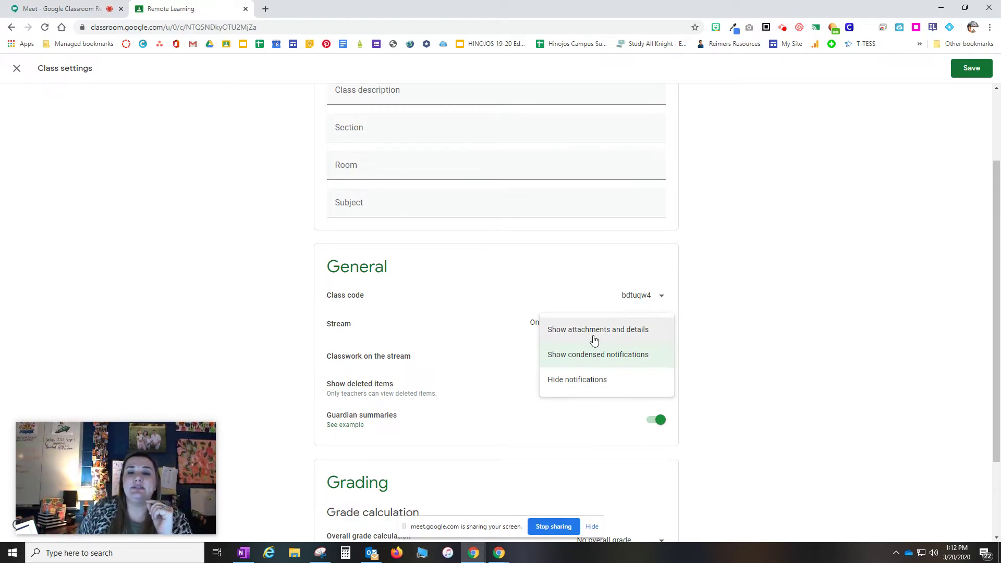
scroll(594, 339, up, 1)
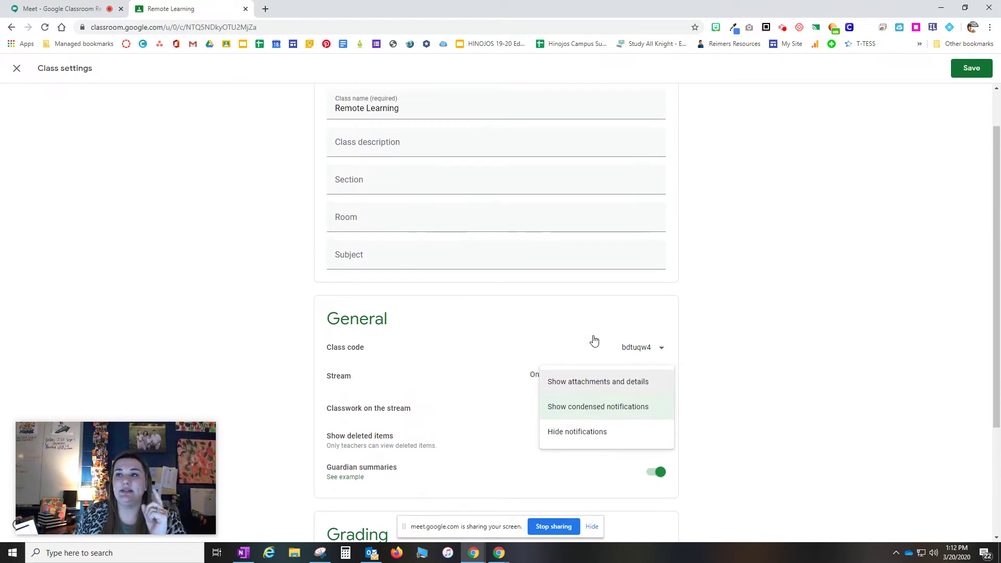
click(597, 432)
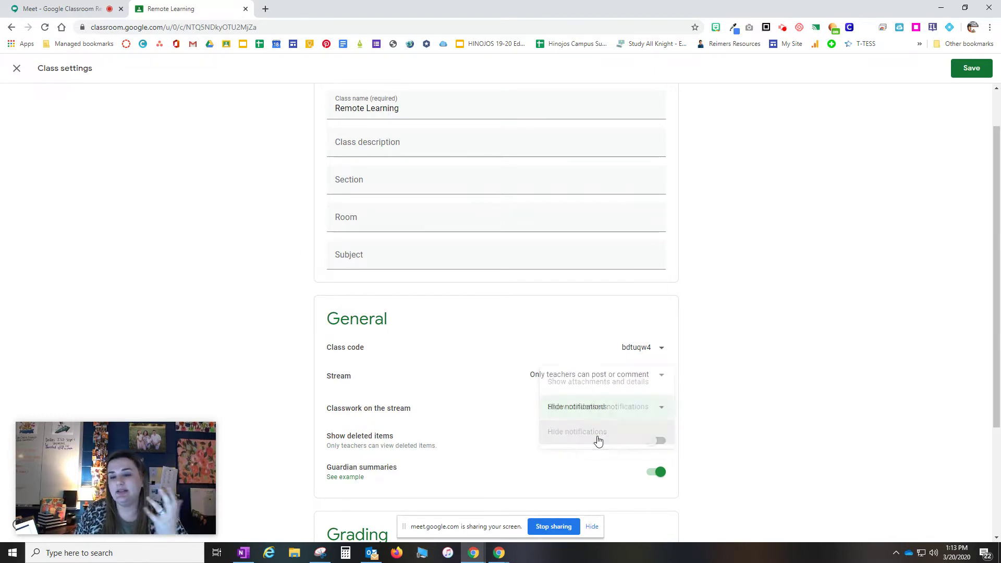
scroll(516, 422, up, 1)
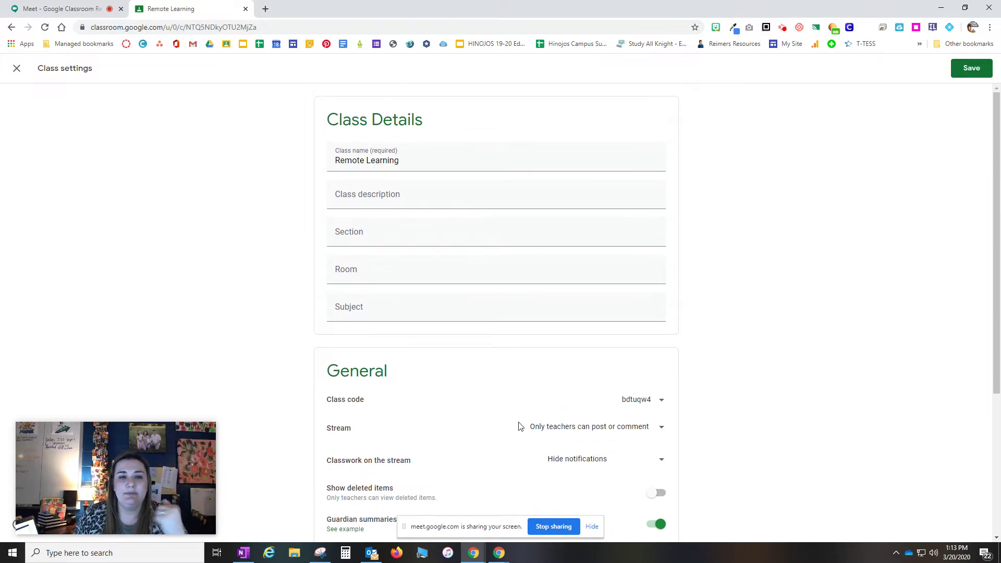
click(968, 63)
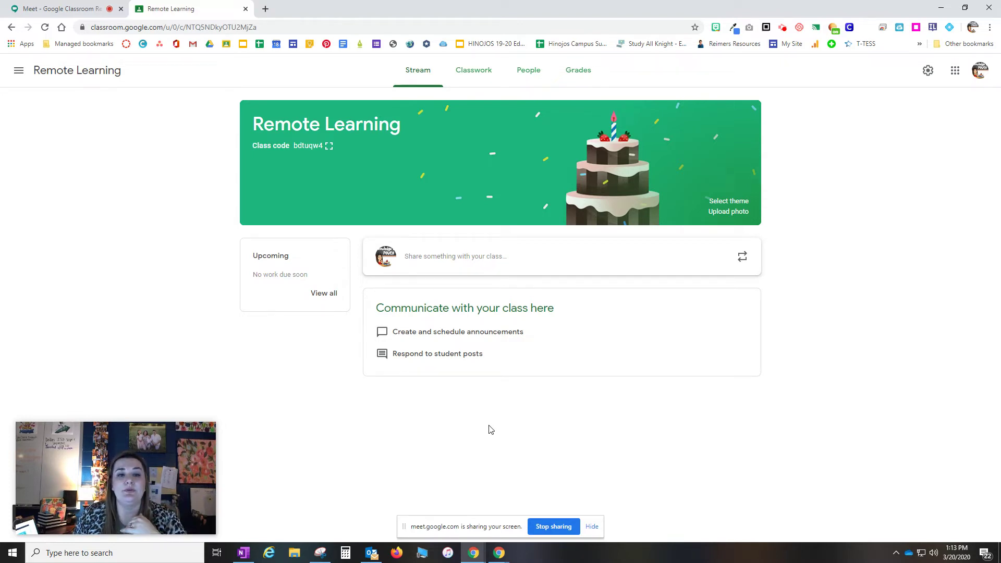
Draft a stream announcement reading "Hey welcome to our first day of online learning!!".
click(498, 255)
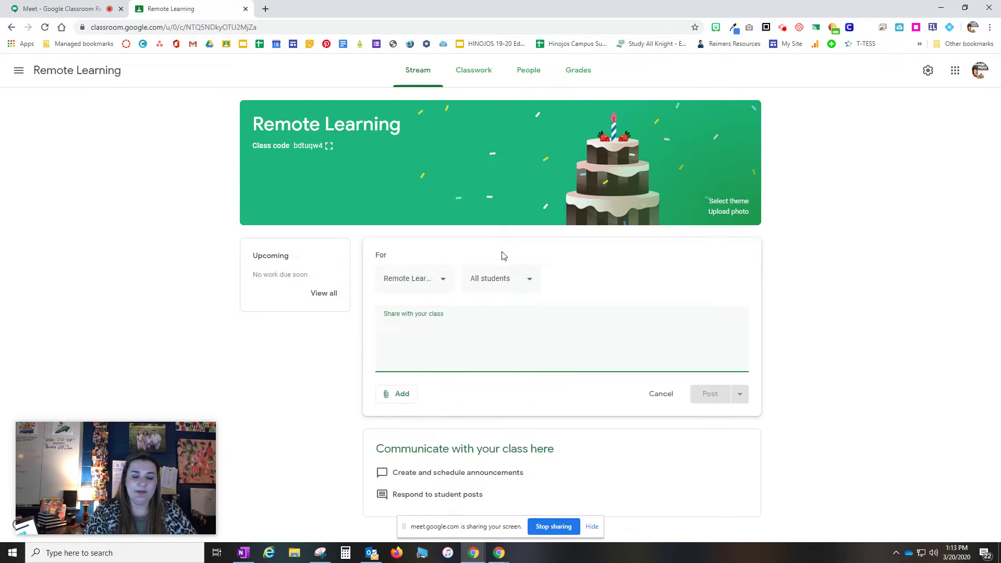
text(Hey wor)
key(BackSpace)
key(BackSpace)
text(elcome to our first day of )
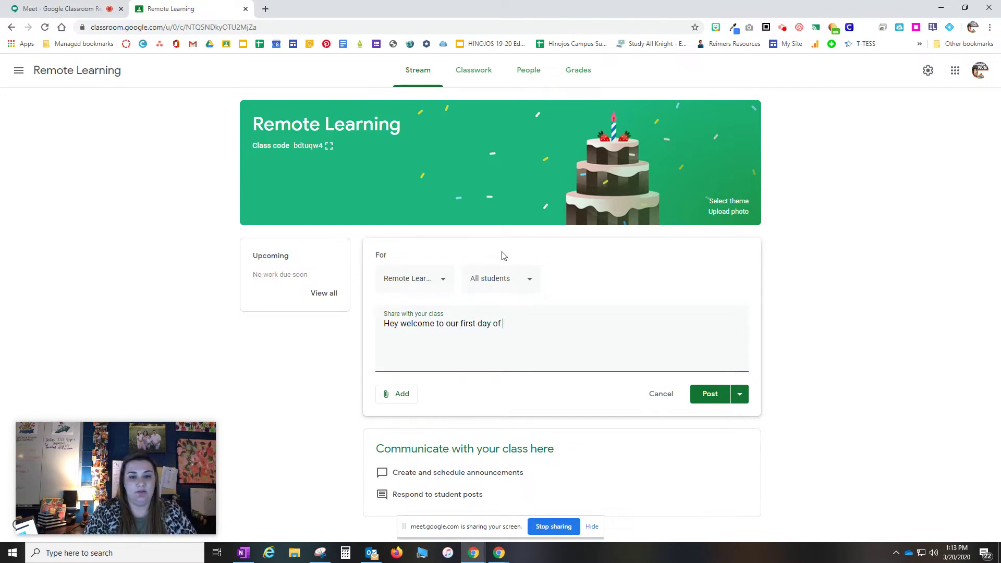
text(online learn)
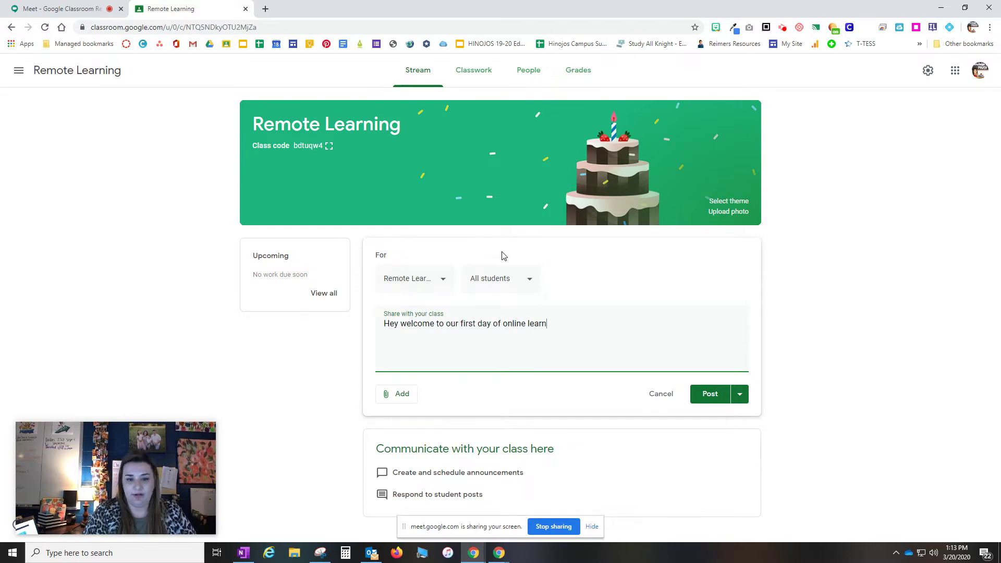
text(ing!!)
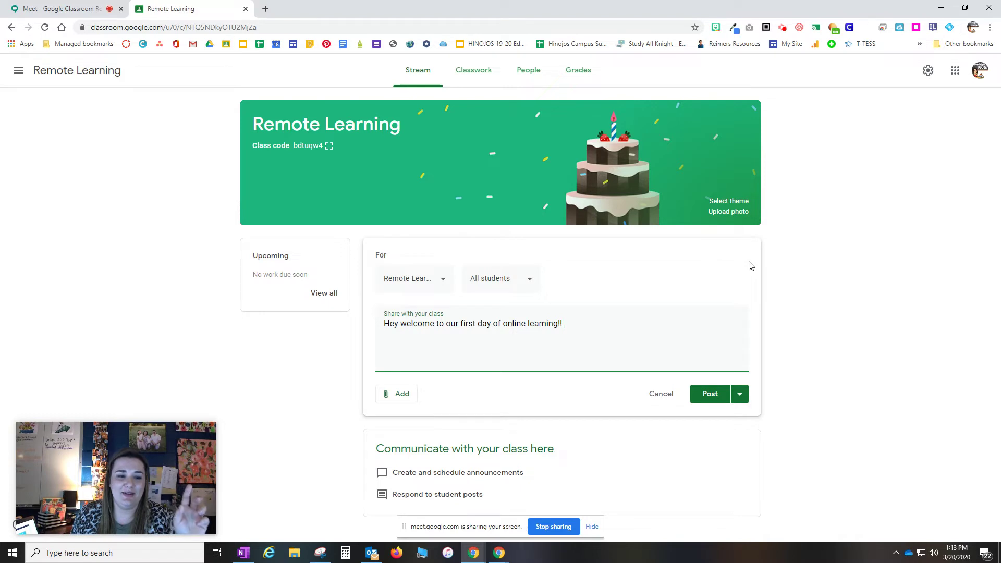
View which classes and students the announcement can be shared with, keeping Remote Learning and All students selected.
click(409, 279)
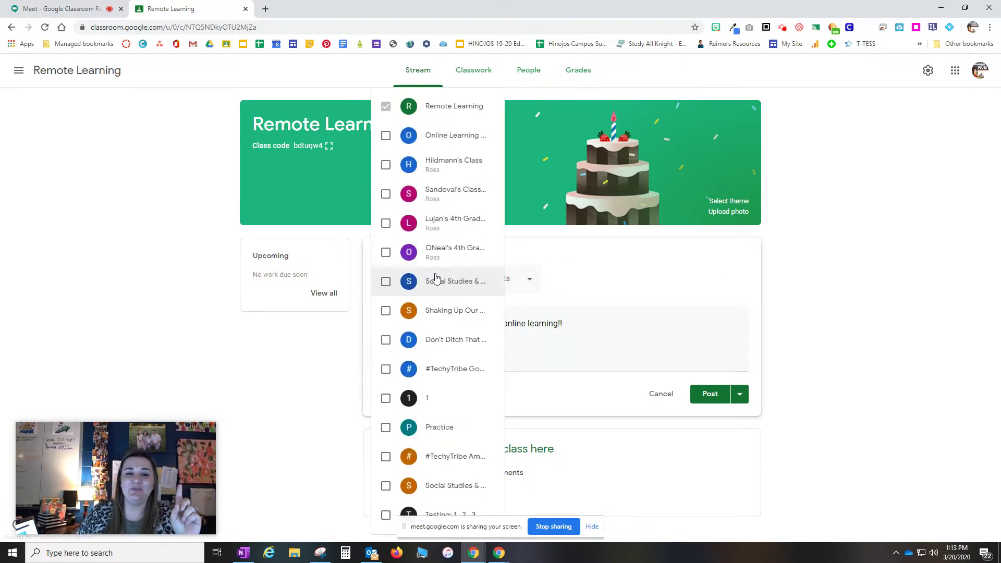
click(591, 289)
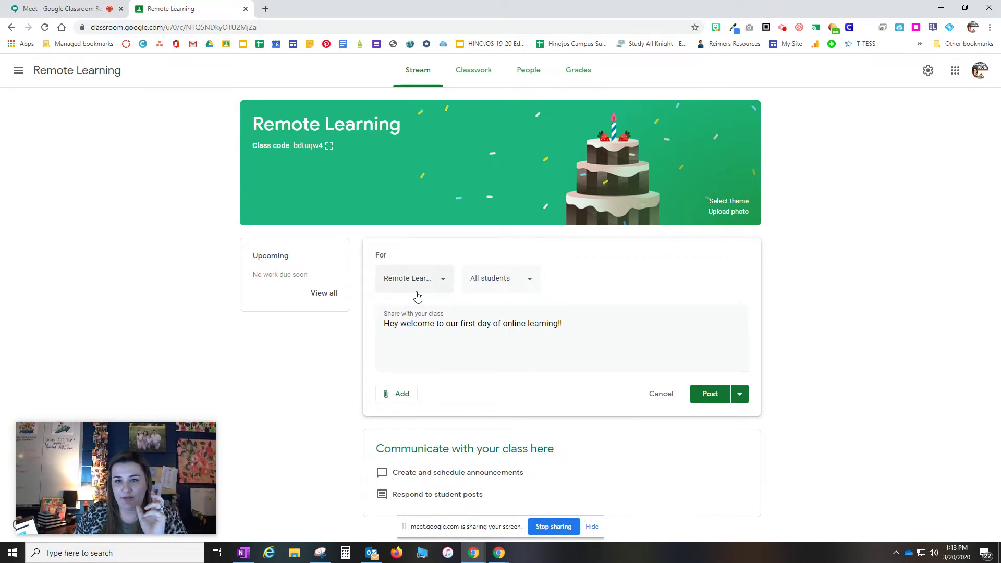
click(442, 280)
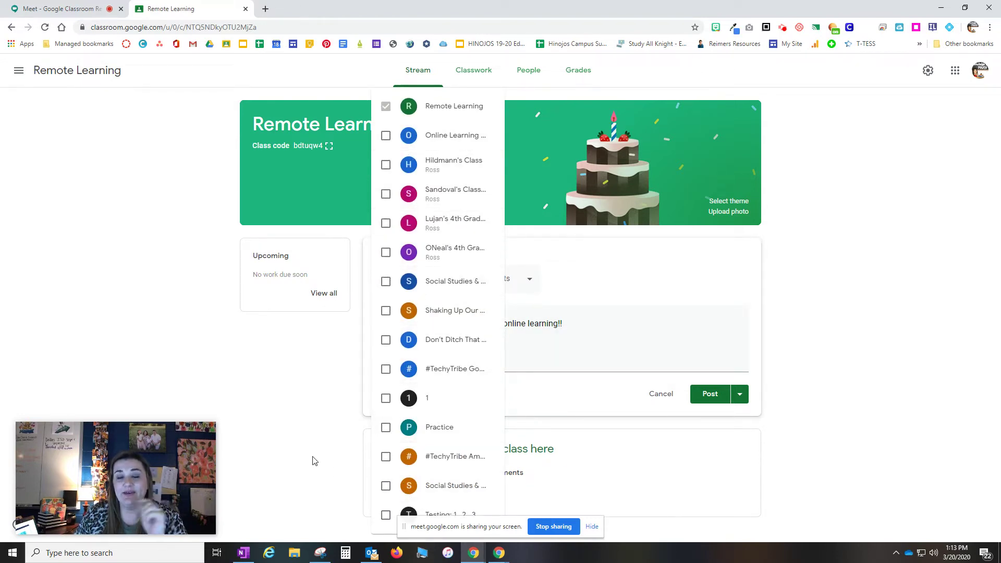
click(311, 443)
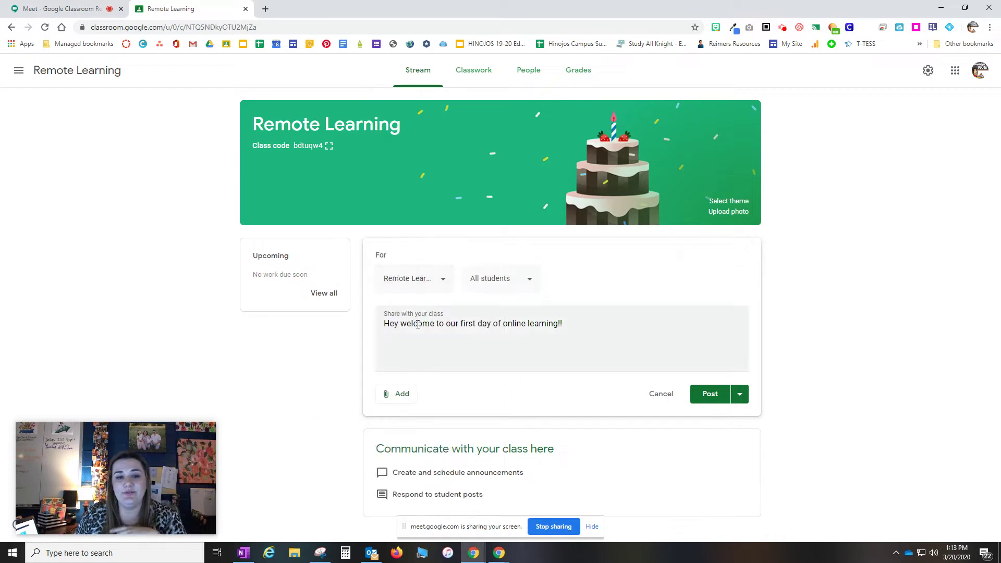
click(488, 285)
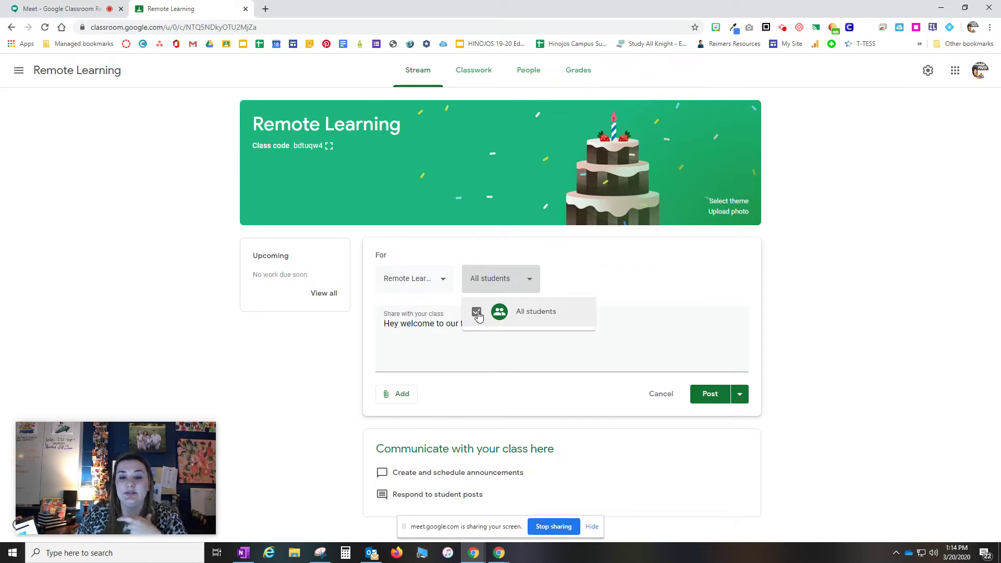
click(360, 363)
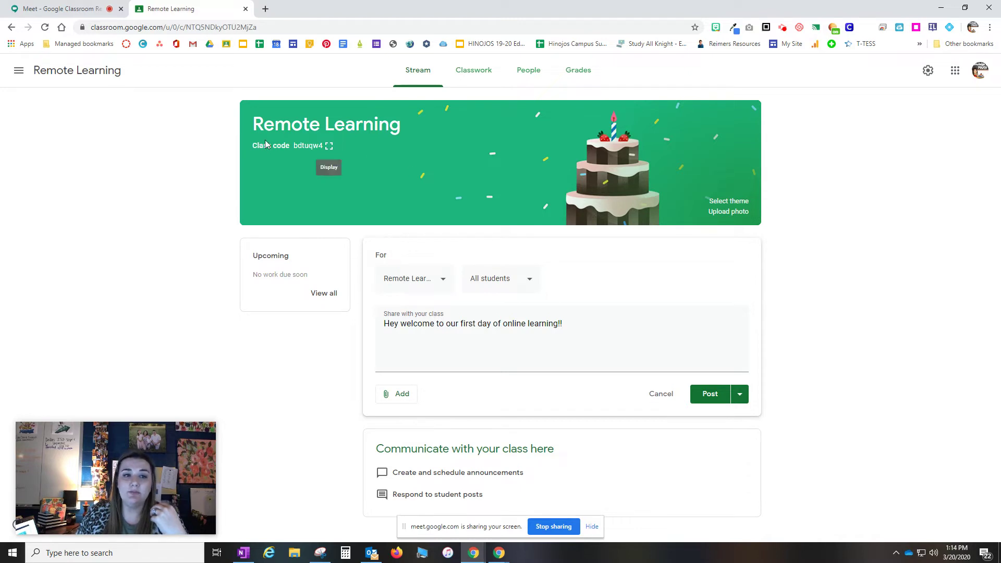
Display the class code full screen for students to read and return to the stream.
click(329, 150)
click(642, 358)
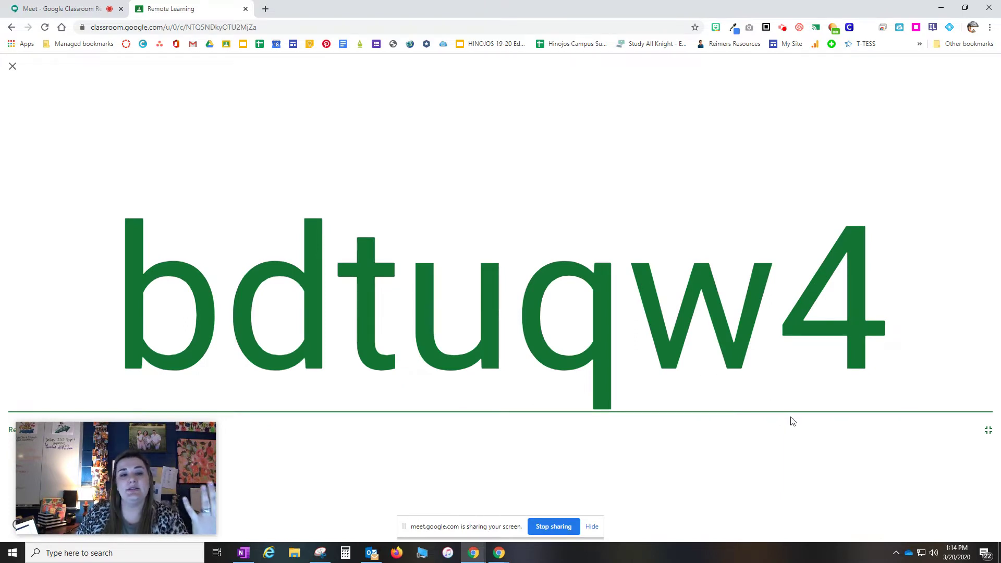
mouse_move(148, 474)
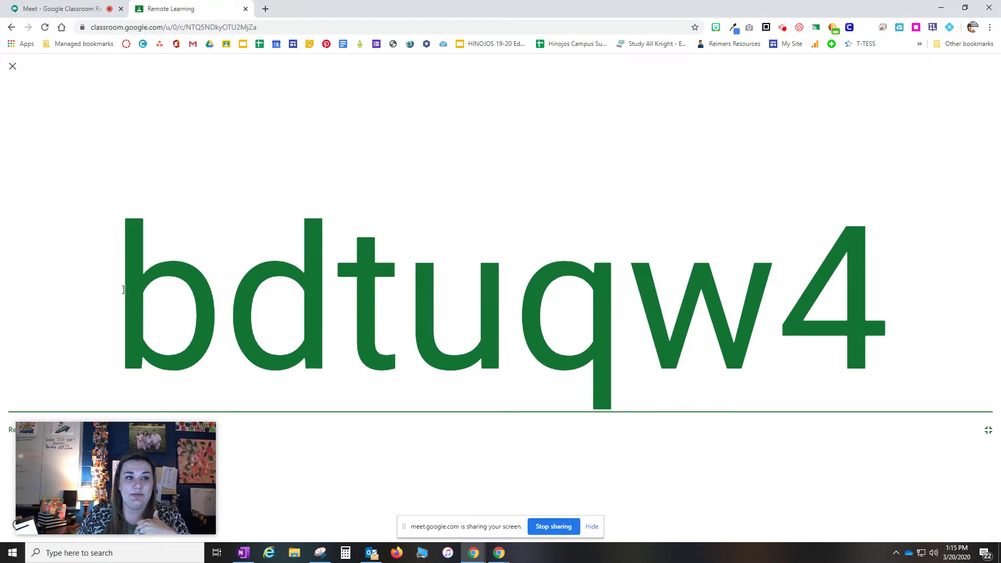
click(13, 69)
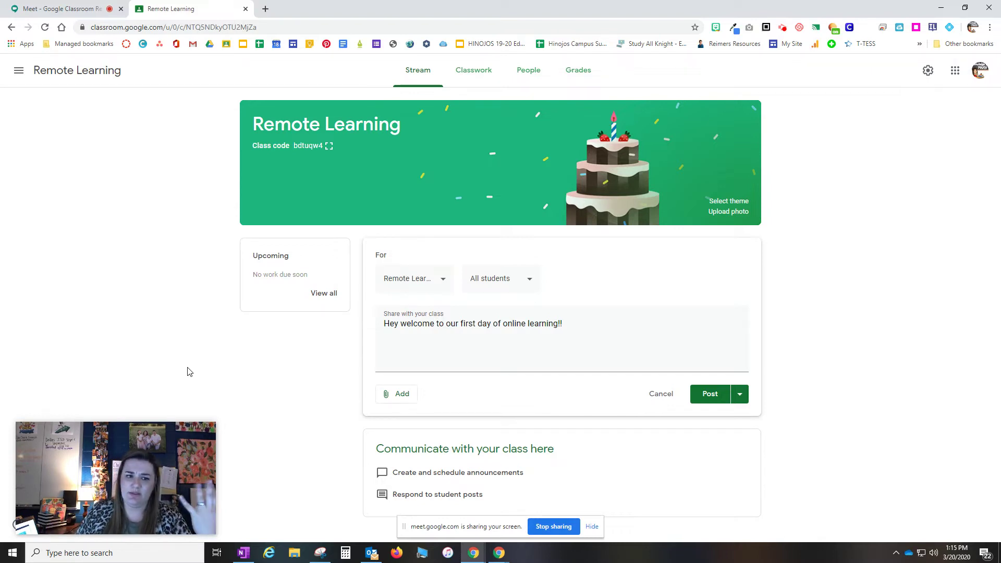
Try to open the People page and cancel the unposted welcome announcement.
click(523, 74)
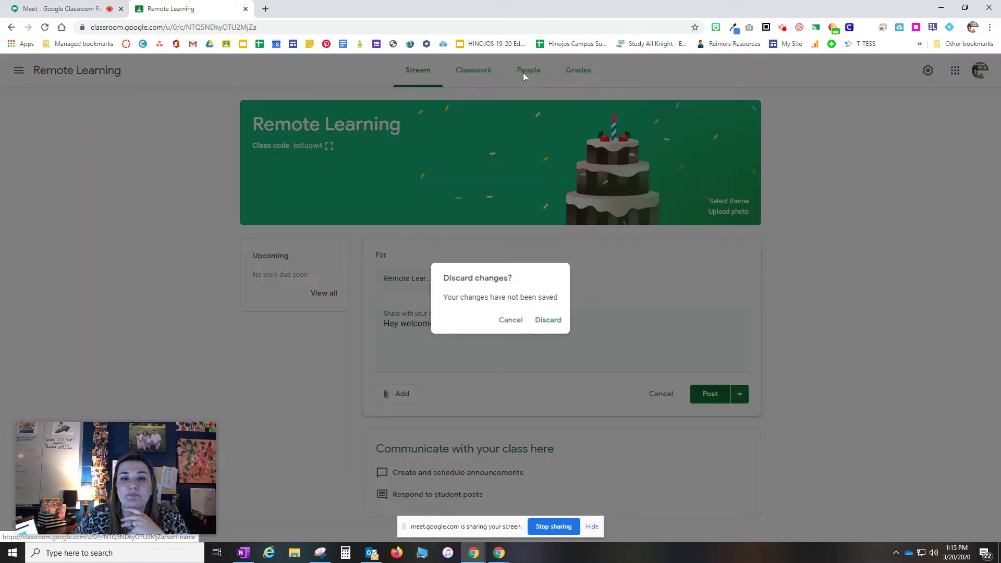
click(510, 321)
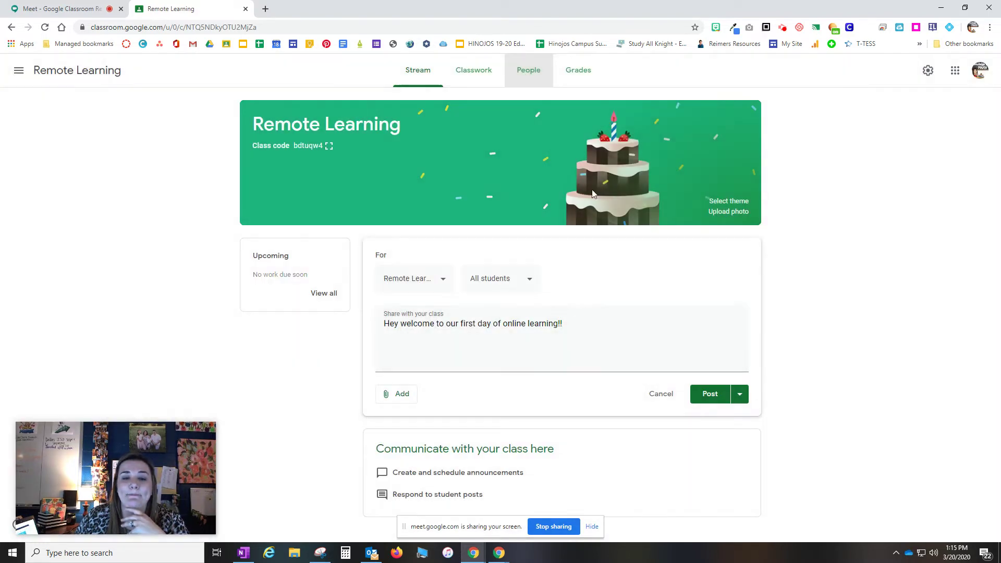
click(661, 394)
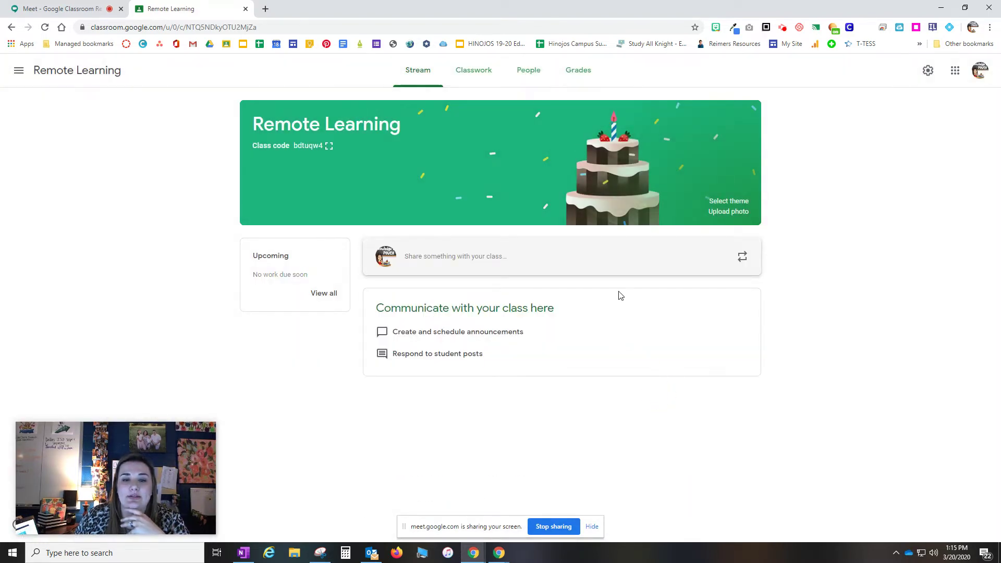
Go to the class's People page and invite a colleague as co-teacher by searching for the colleague's name.
click(510, 73)
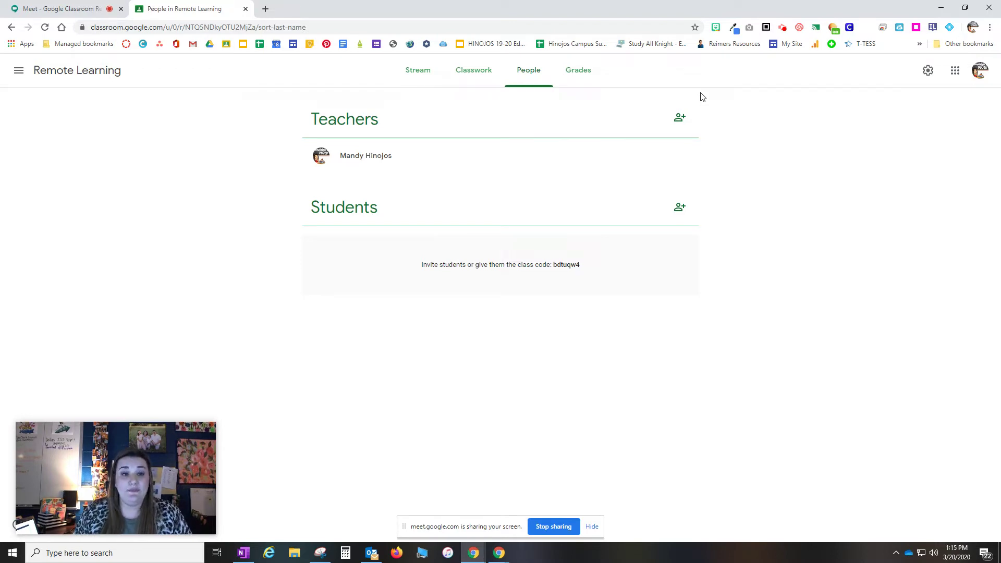
click(680, 119)
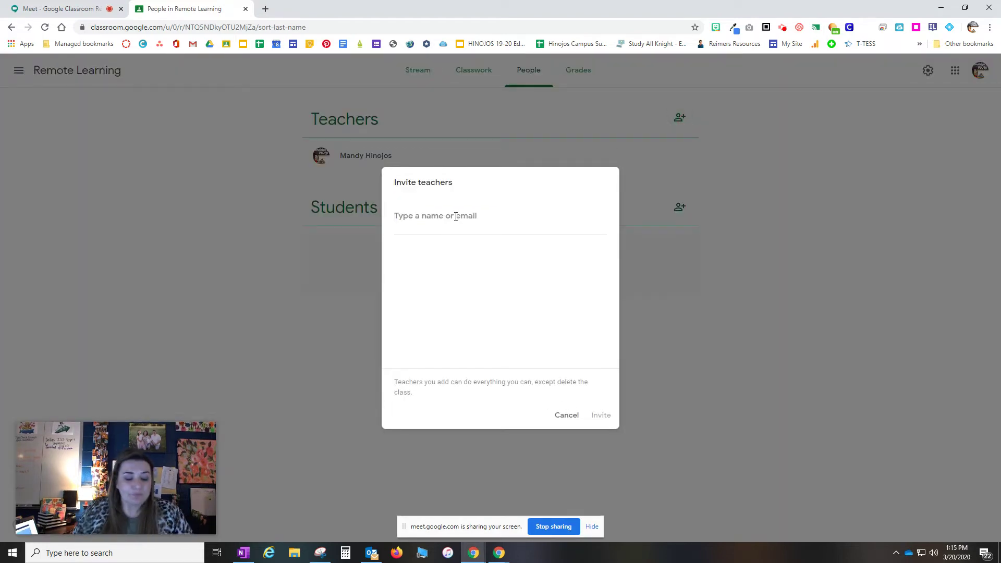
text(jessica)
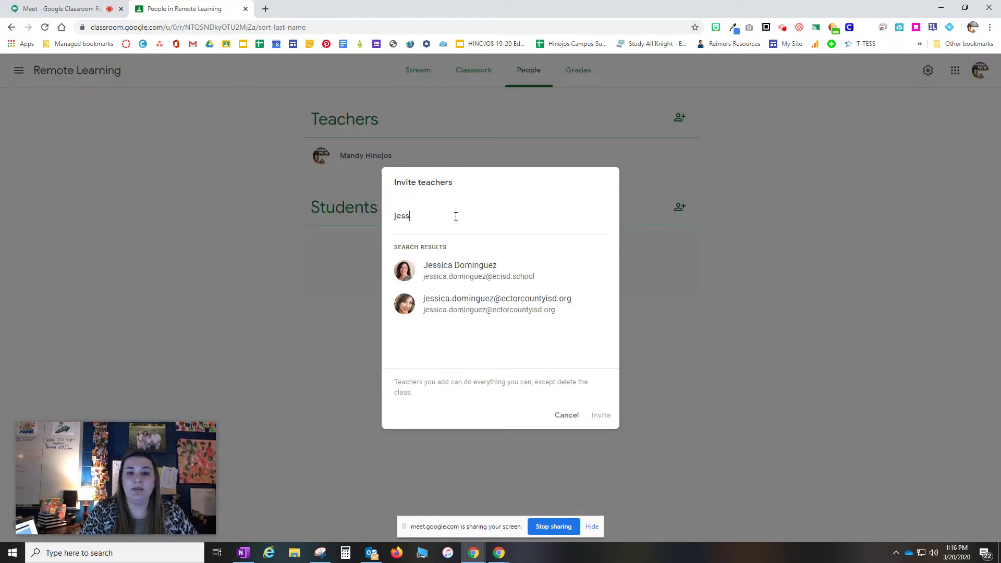
click(508, 280)
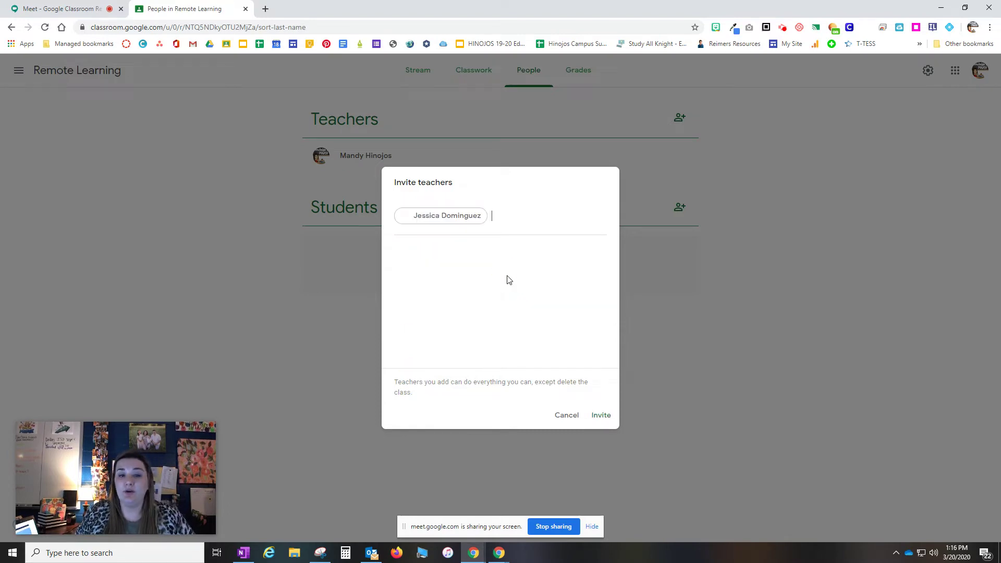
click(601, 415)
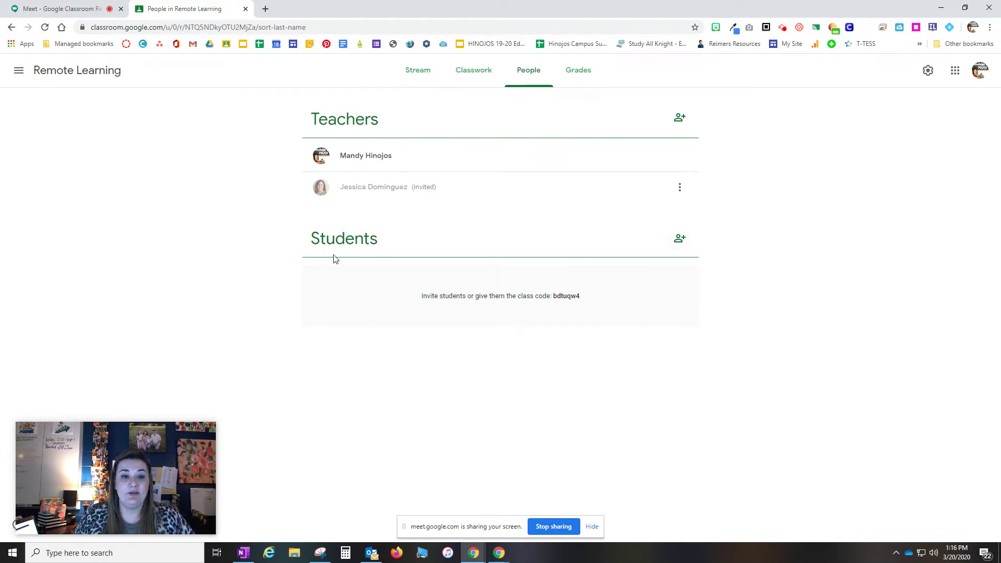
Invite a student to the class by searching for the student's name and choosing the matching account.
click(680, 238)
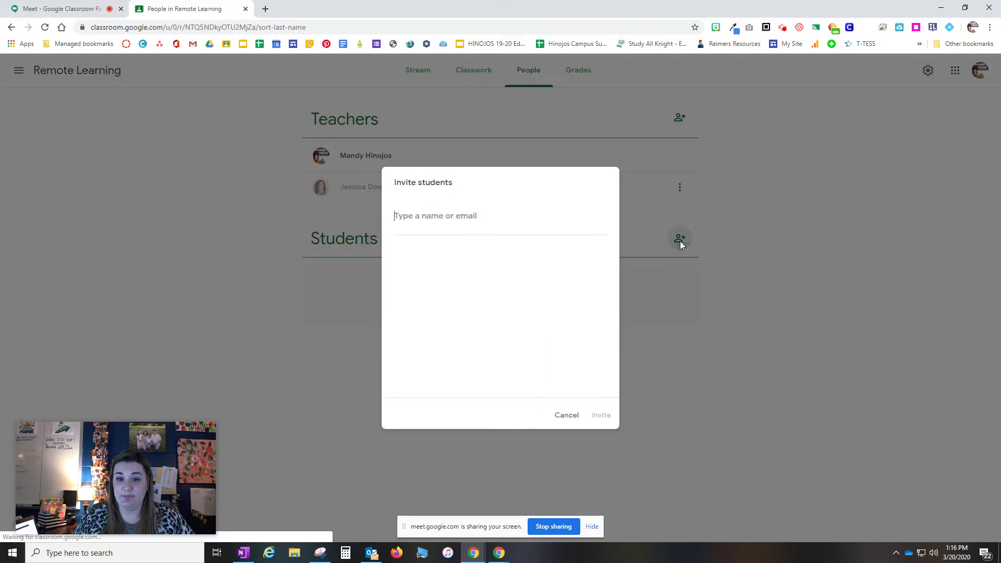
click(473, 222)
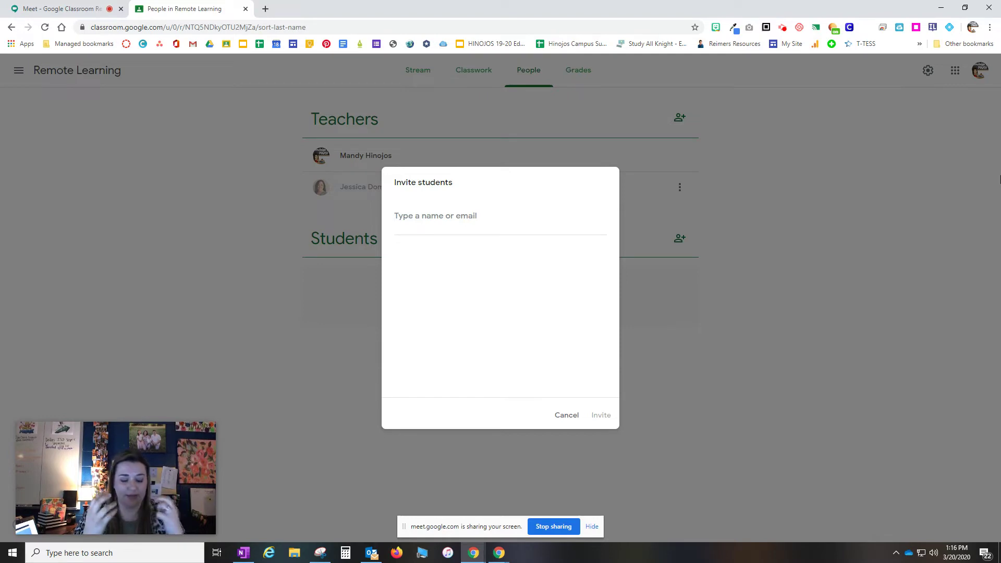
text(aman)
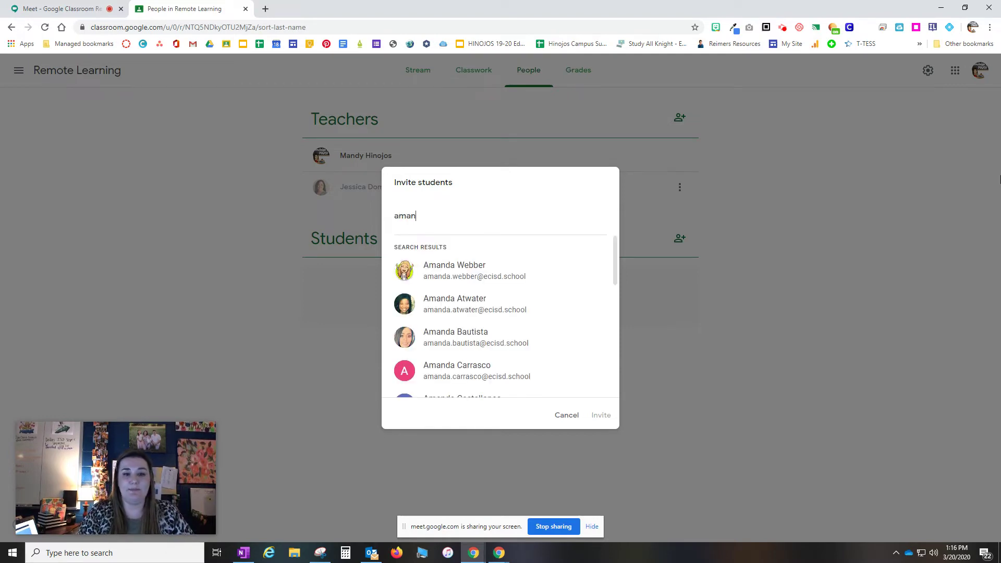
click(474, 279)
click(602, 417)
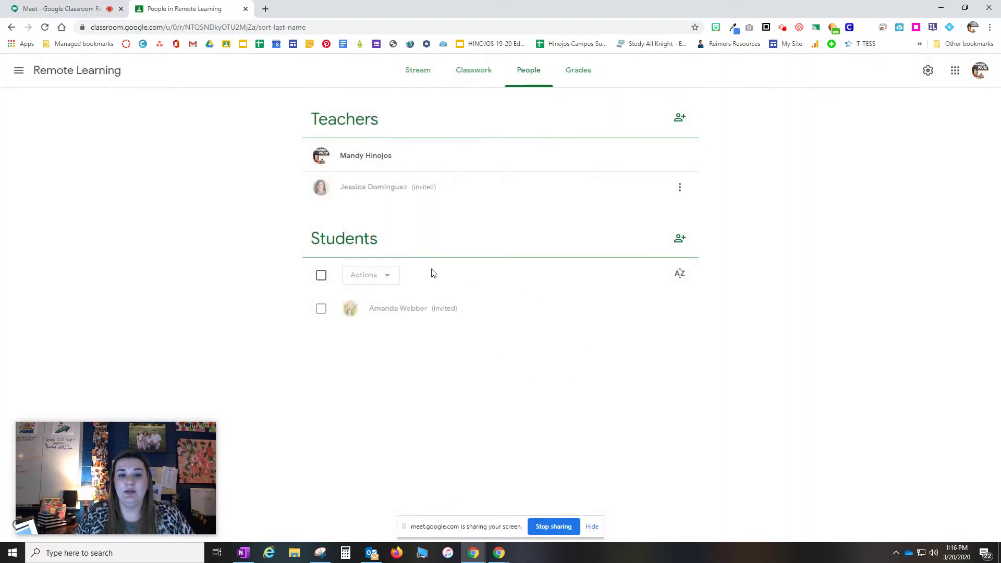
Try to find a student to invite by entering a student ID number, and cancel the invitation.
click(679, 240)
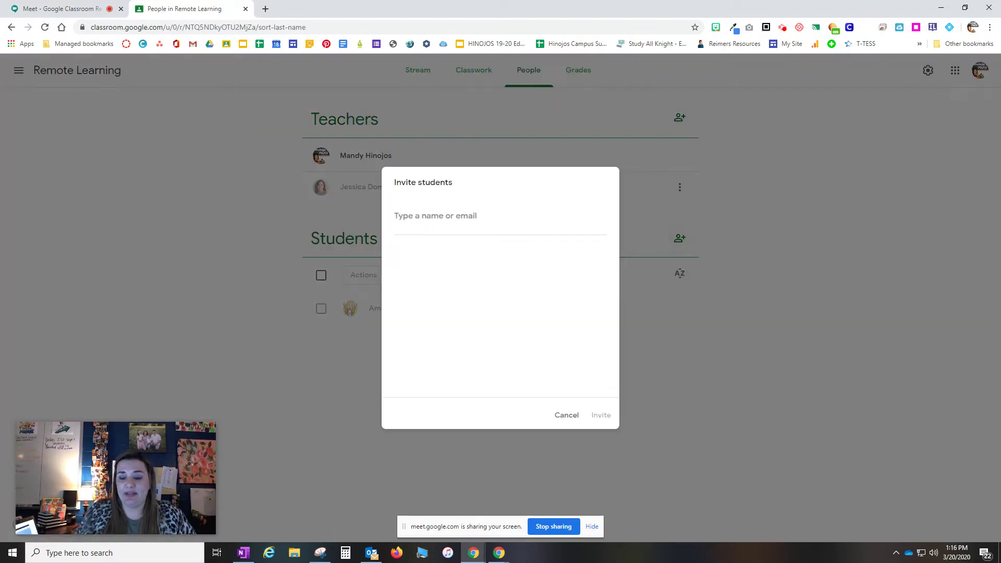
text(524)
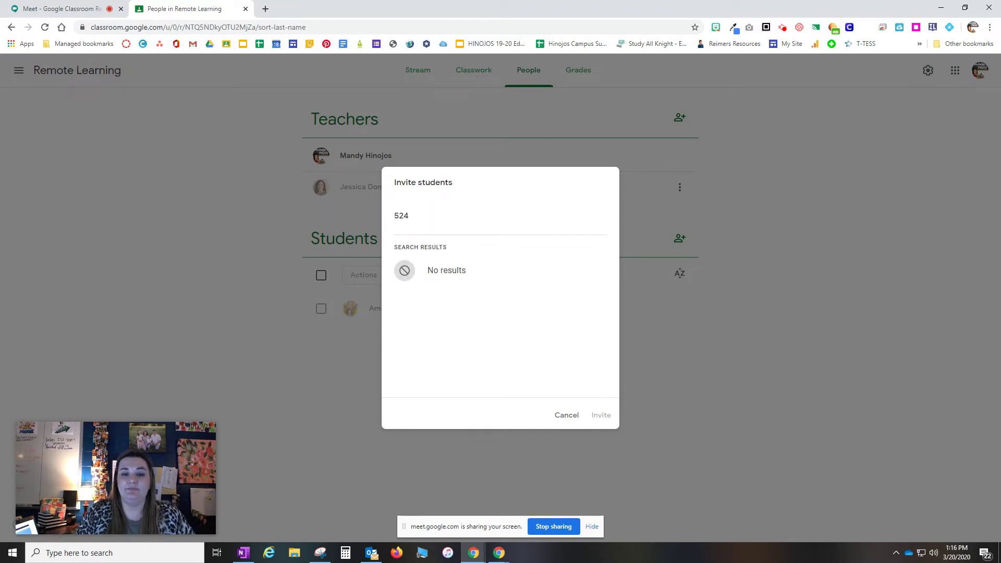
text(856)
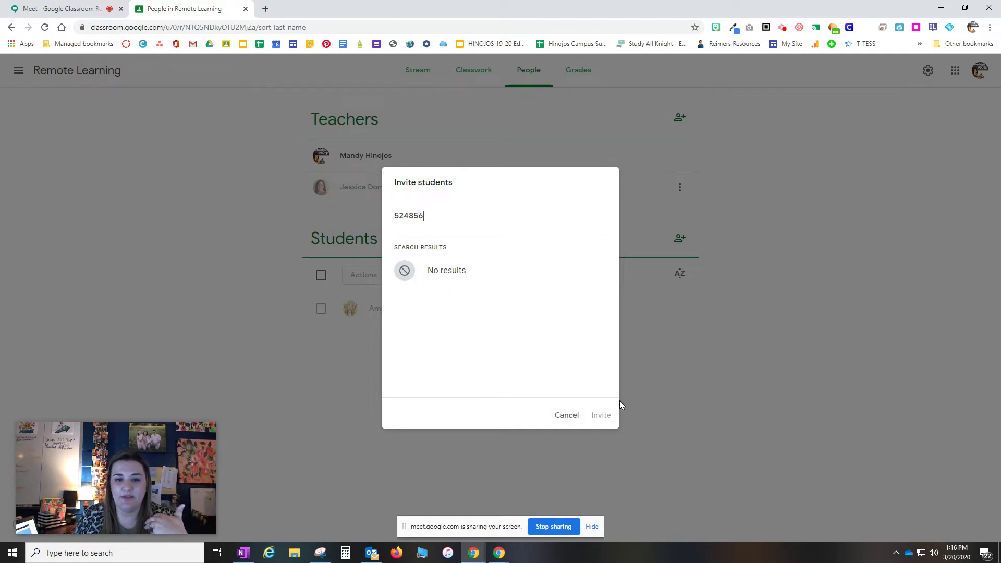
click(575, 420)
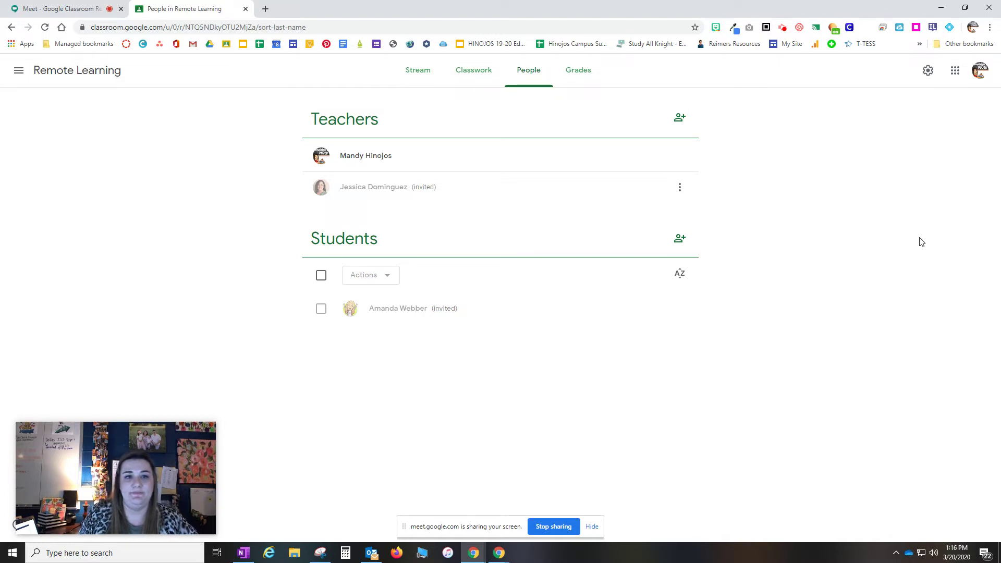
Return to the class stream and draft an announcement reading "Welcome to our online learning!!".
click(417, 75)
click(488, 260)
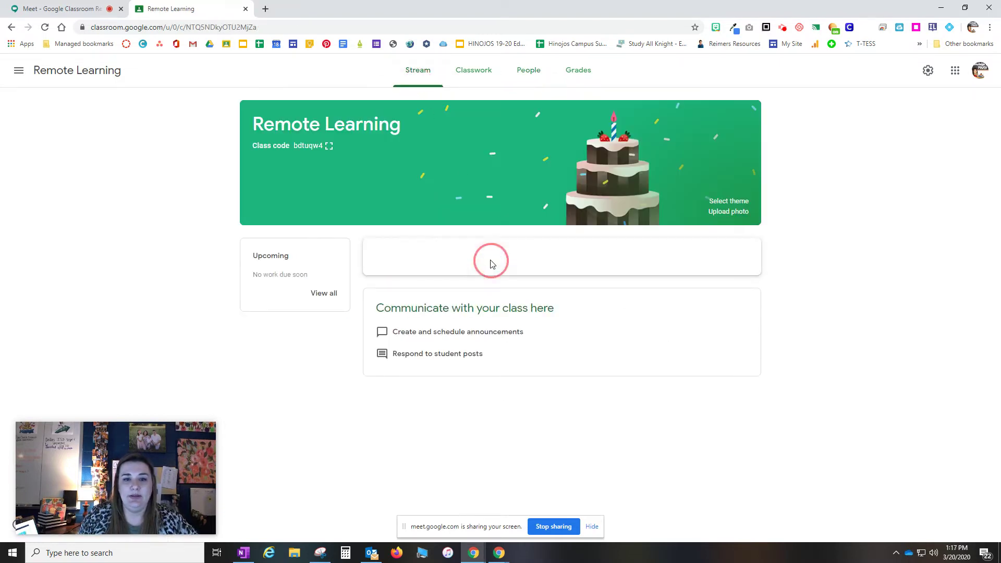
text(Welcome to our online learning!!)
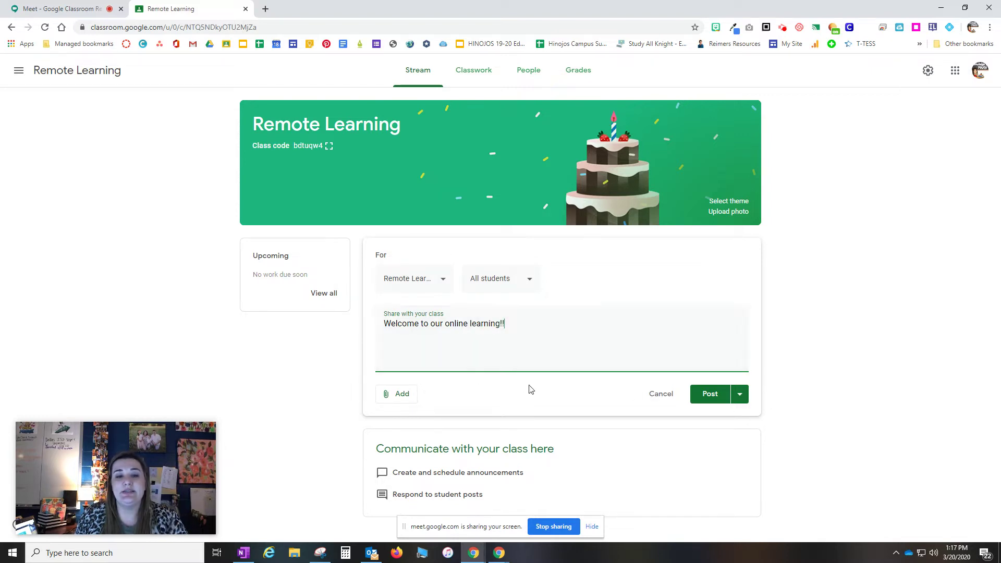
Try scheduling the announcement for Mar 23, 2020 at 8:00 AM and cancel the scheduling.
click(738, 399)
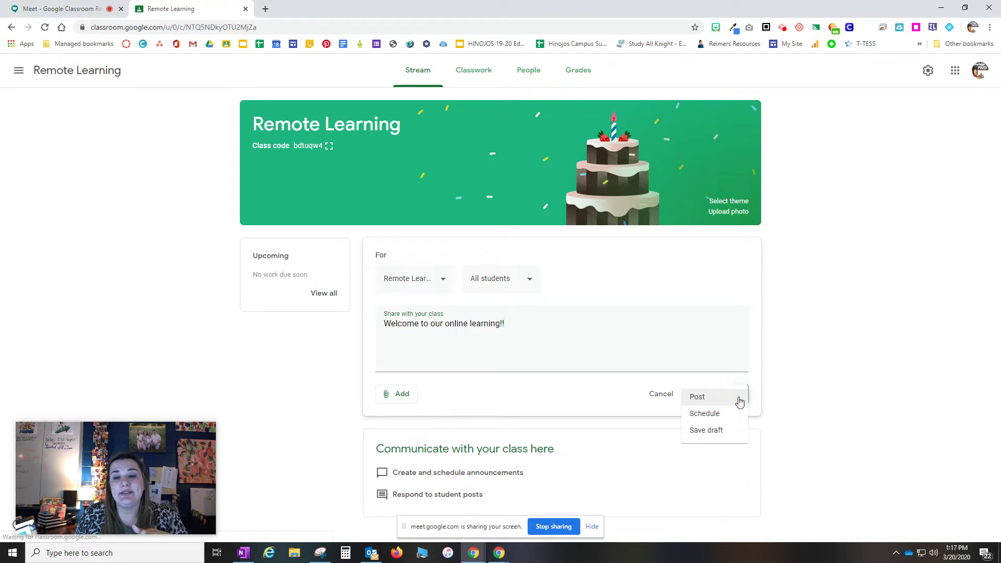
click(703, 414)
click(508, 279)
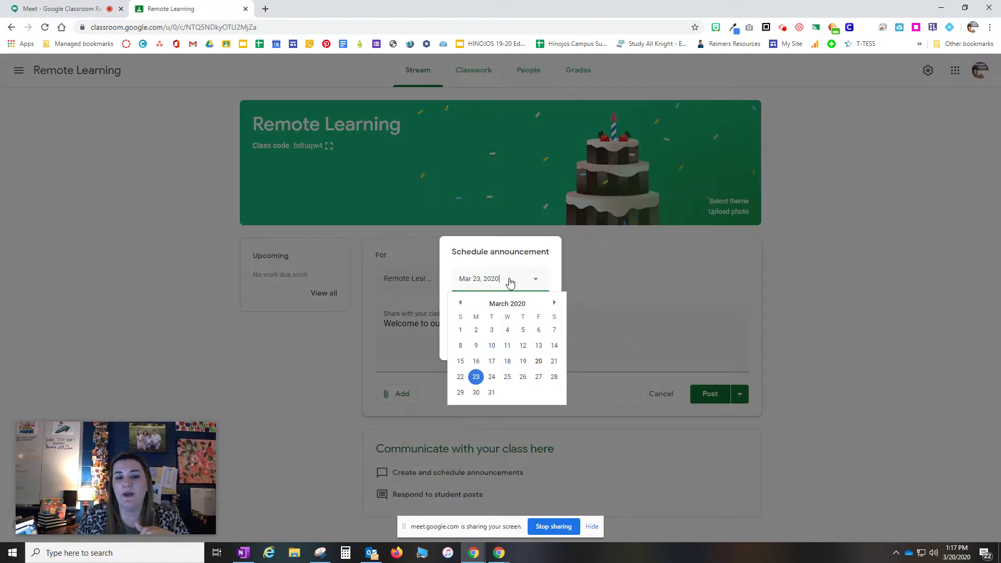
click(474, 377)
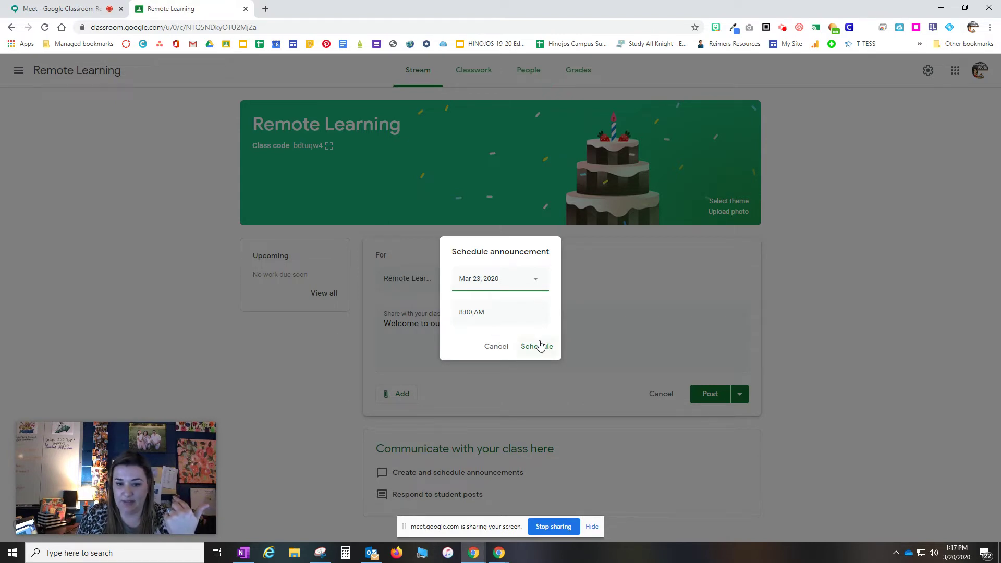
click(493, 346)
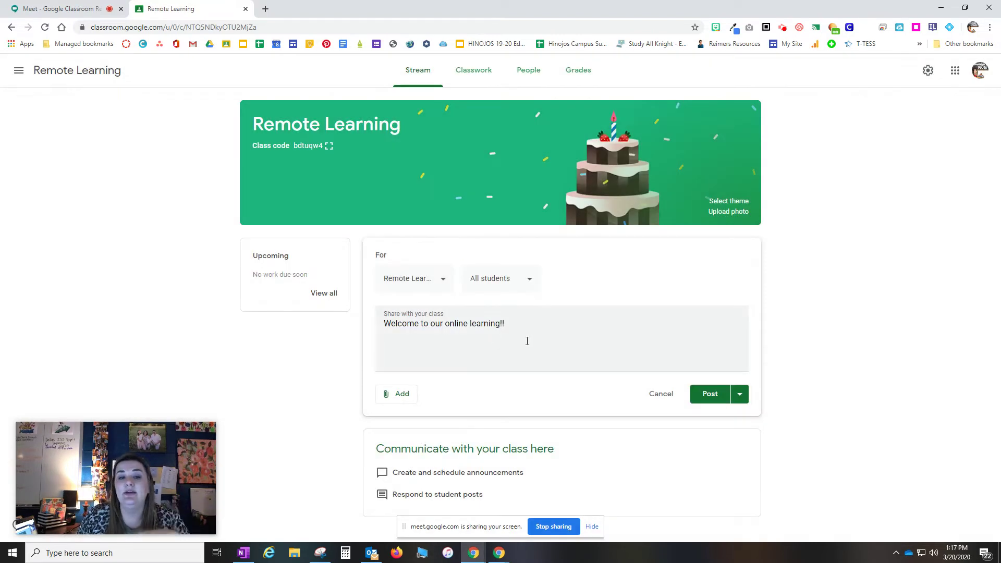
Save the announcement as a draft, and view it from the saved announcements without changing it.
click(739, 393)
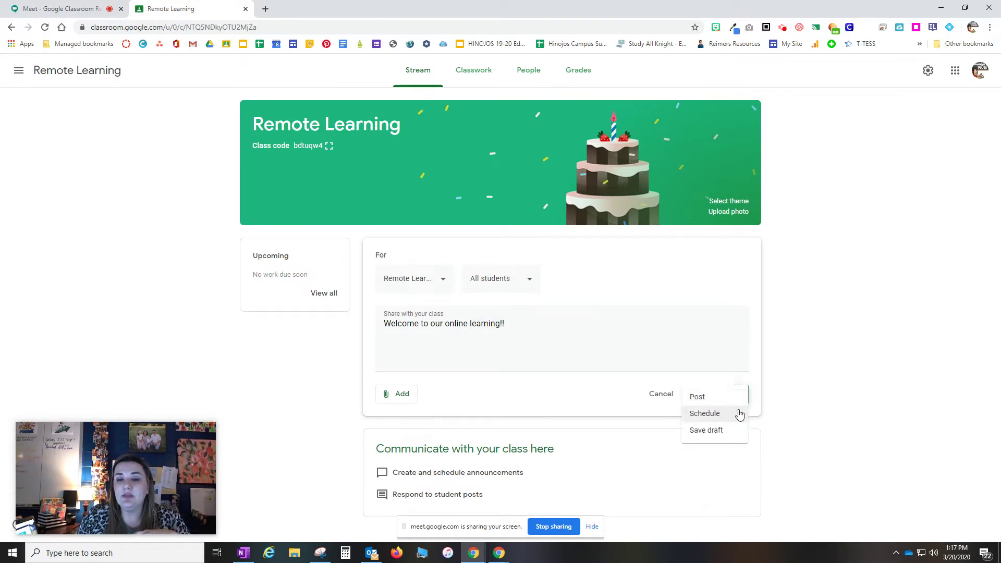
click(726, 437)
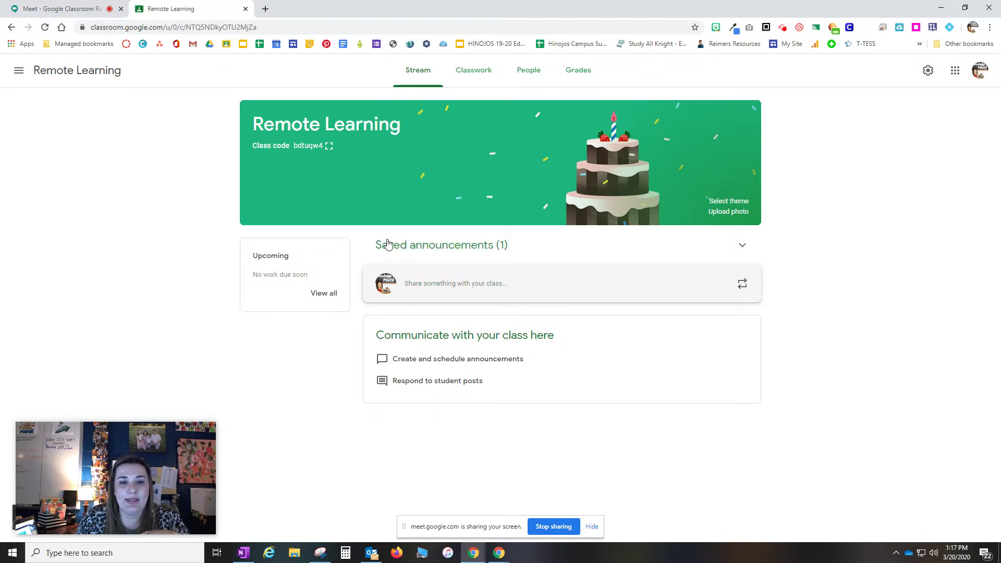
click(472, 248)
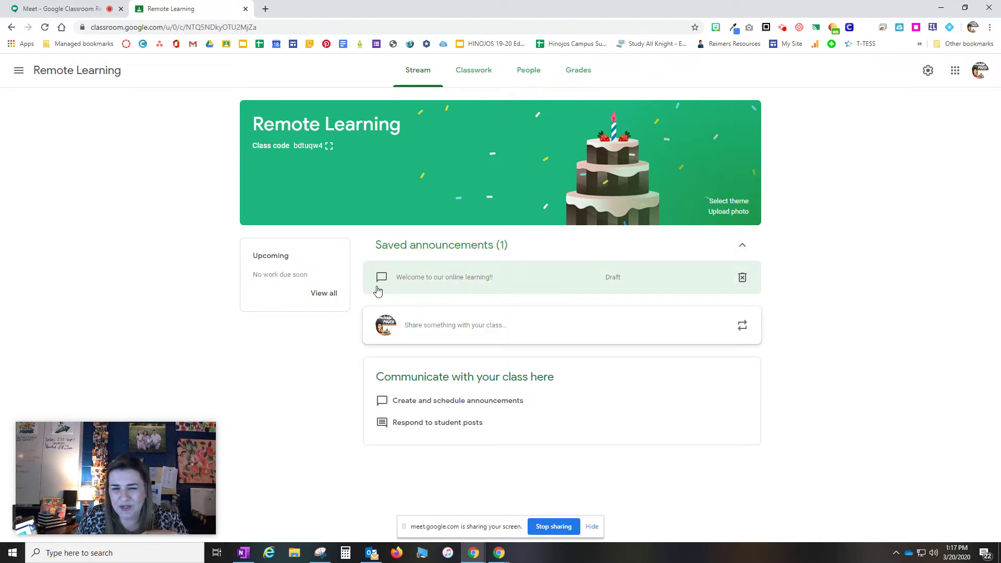
click(613, 284)
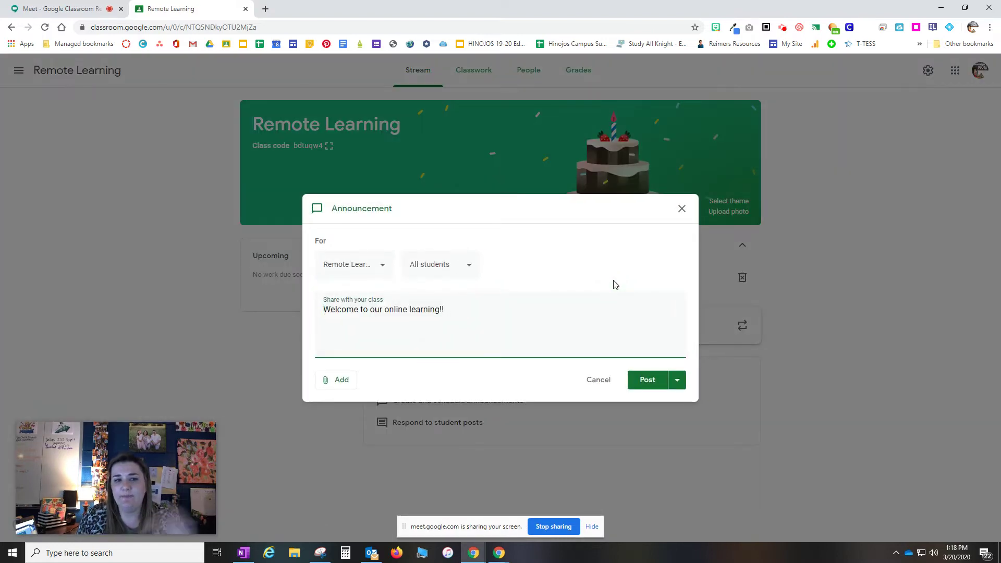
click(681, 208)
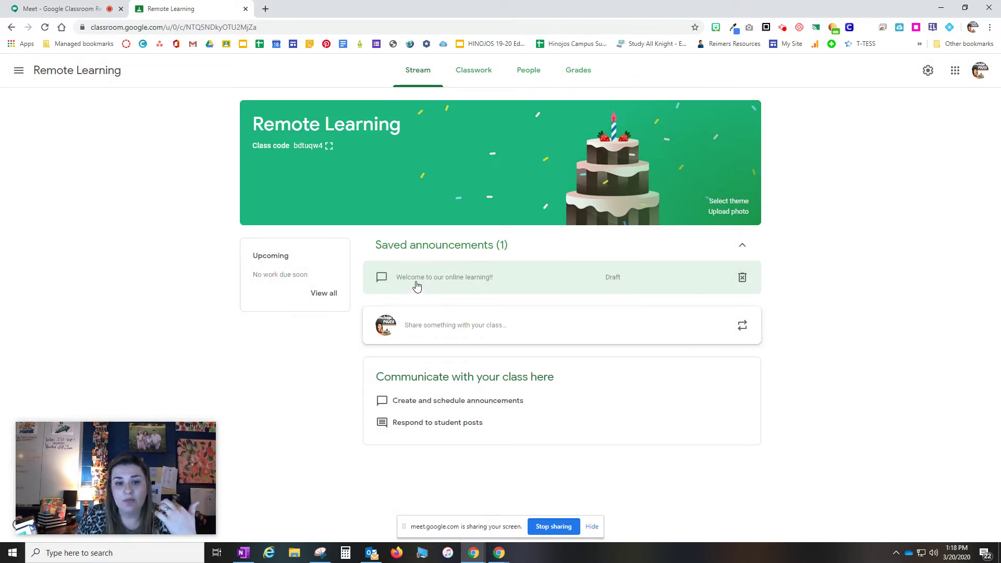
Post the saved "Welcome to our online learning!!" draft to all students in the Remote Learning class.
click(479, 280)
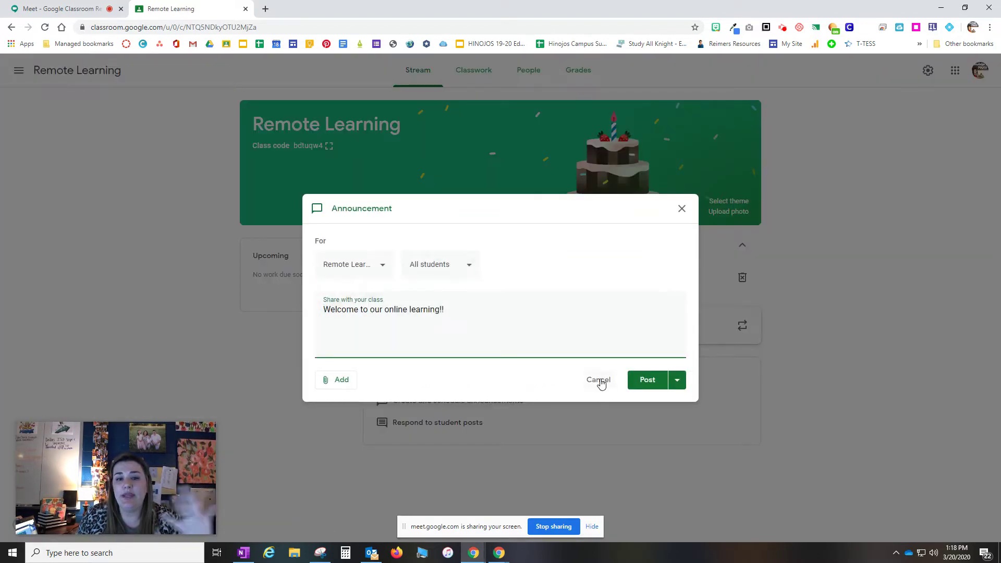
click(646, 384)
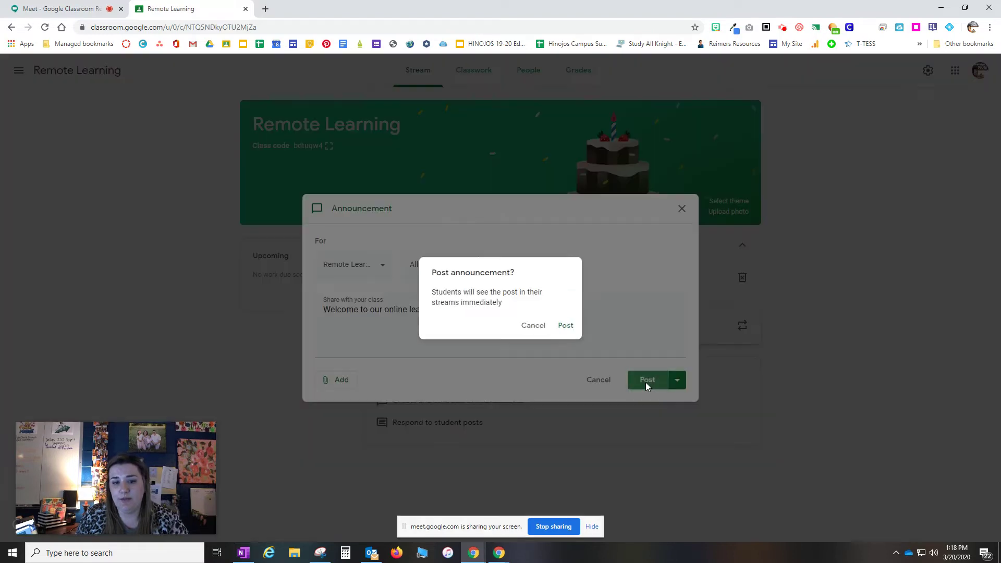
click(564, 326)
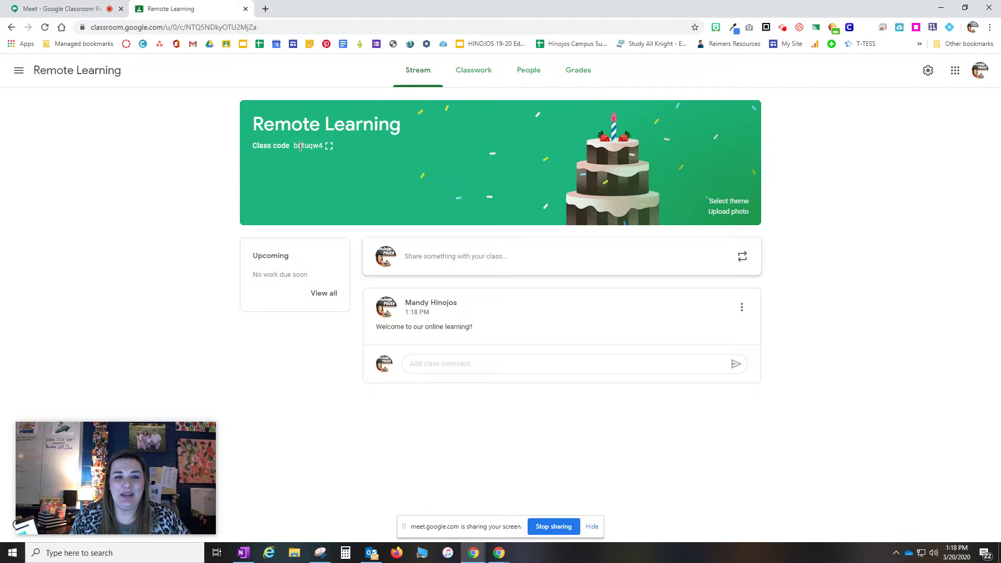
View the General theme gallery and the photo upload option for the class banner, keeping the current theme.
click(714, 203)
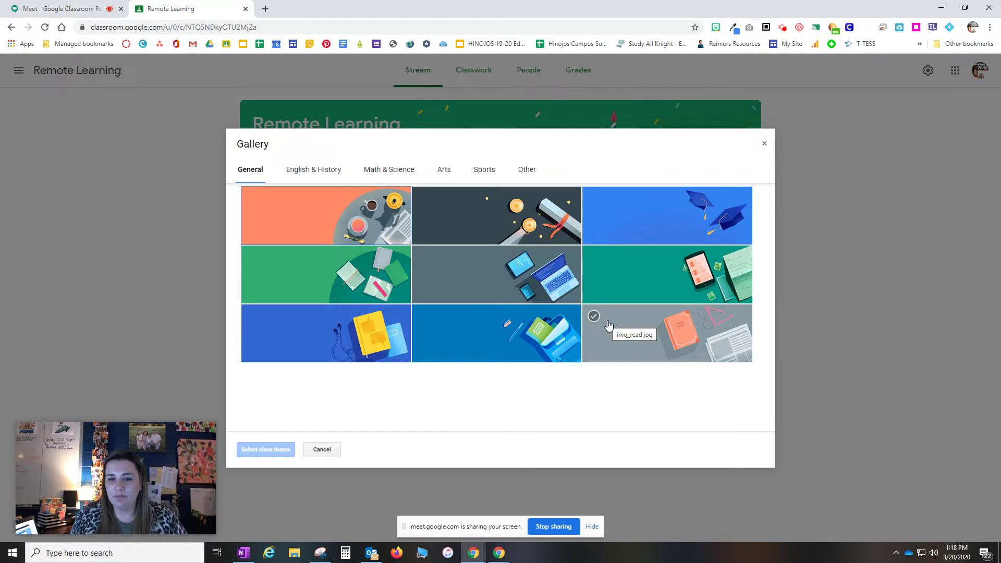
click(322, 448)
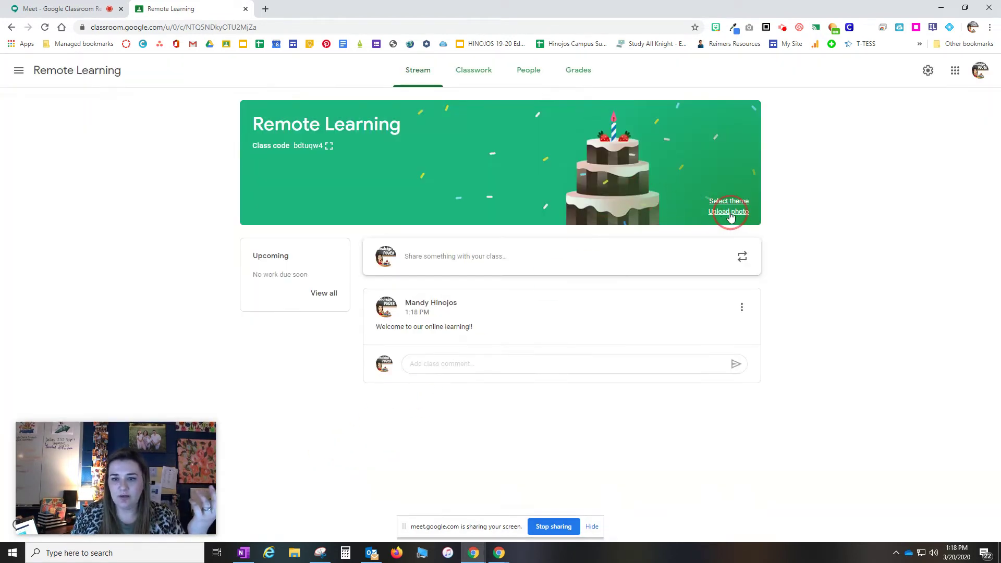
click(730, 216)
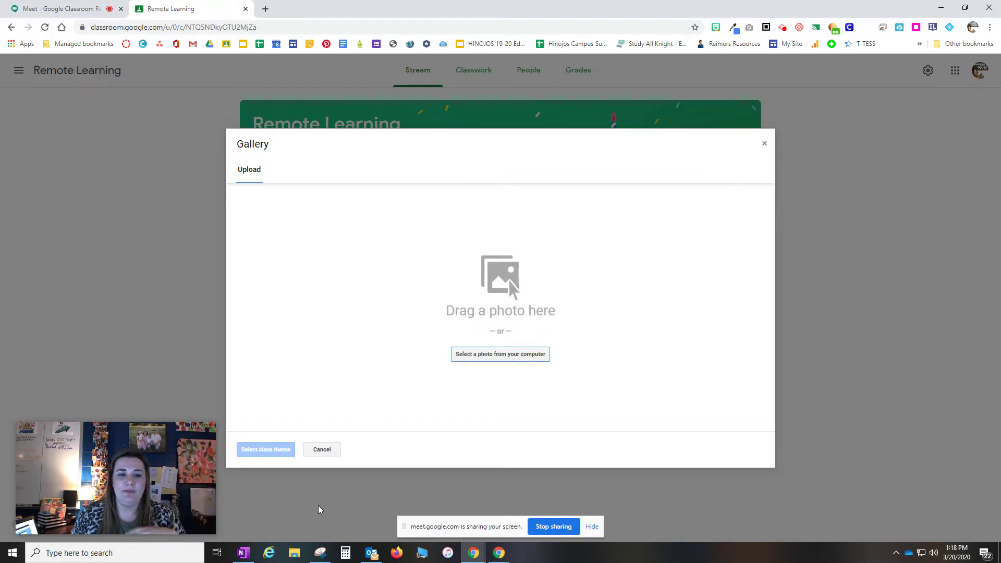
click(335, 451)
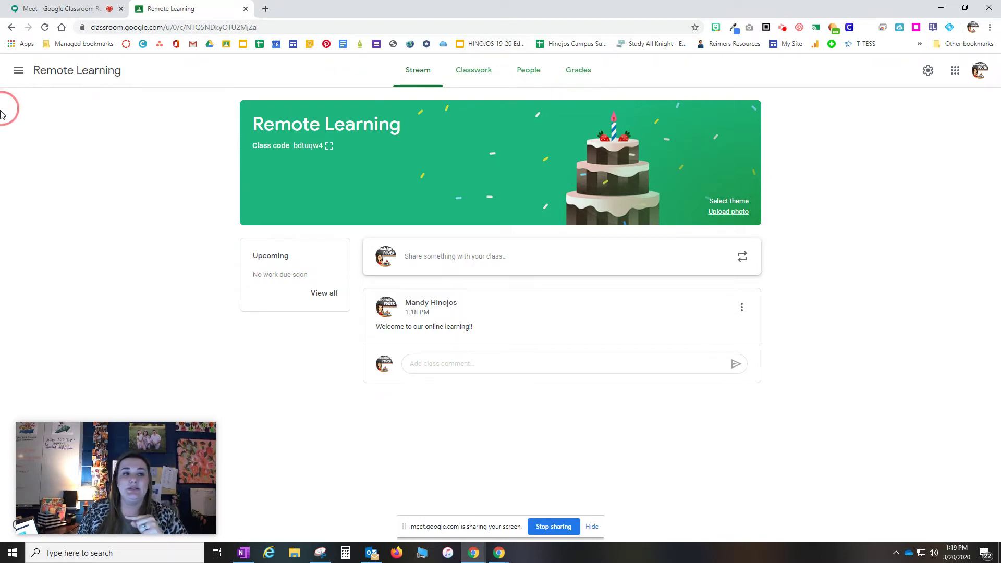
Show the overview of all classes and reopen the Remote Learning class.
click(19, 71)
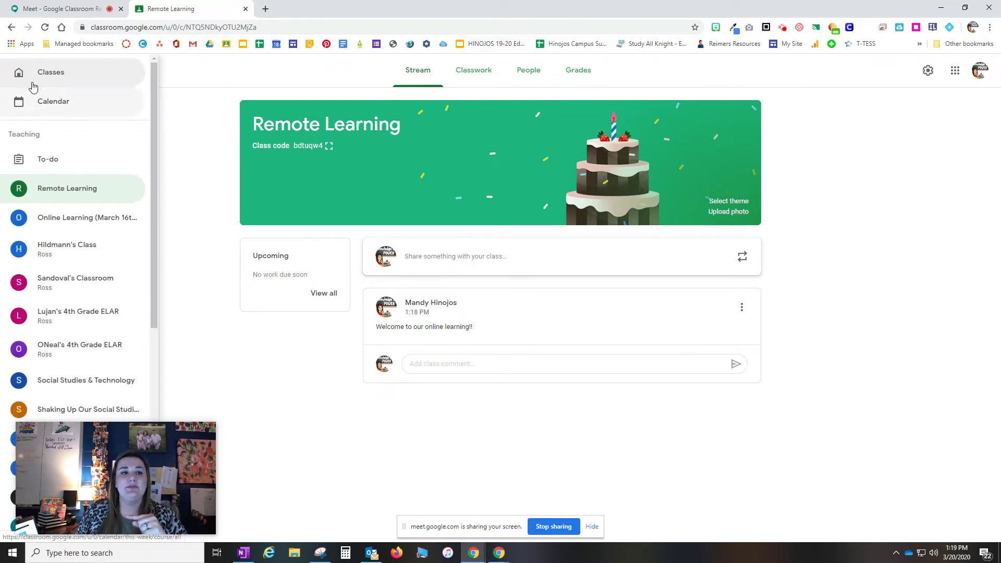
click(33, 78)
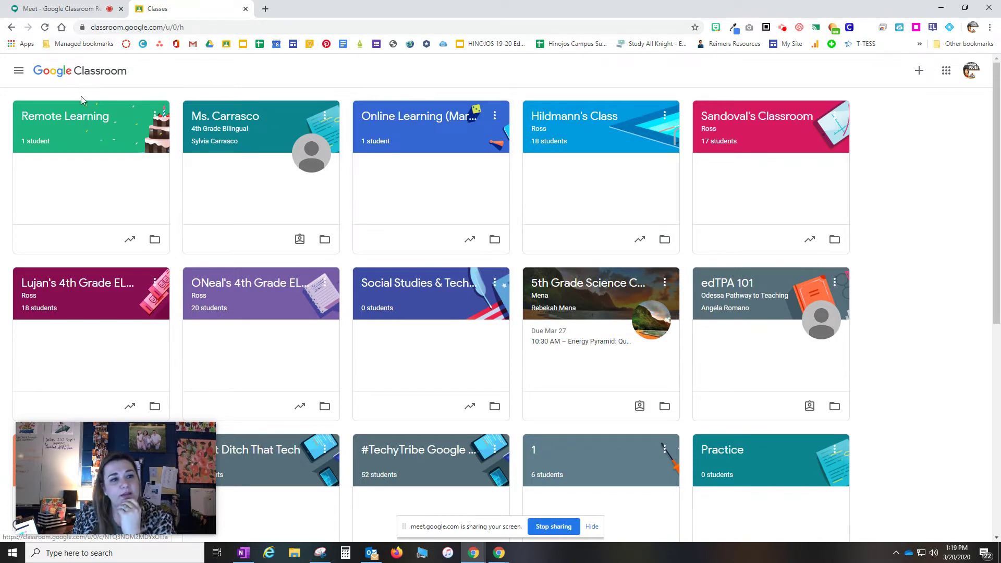
click(68, 115)
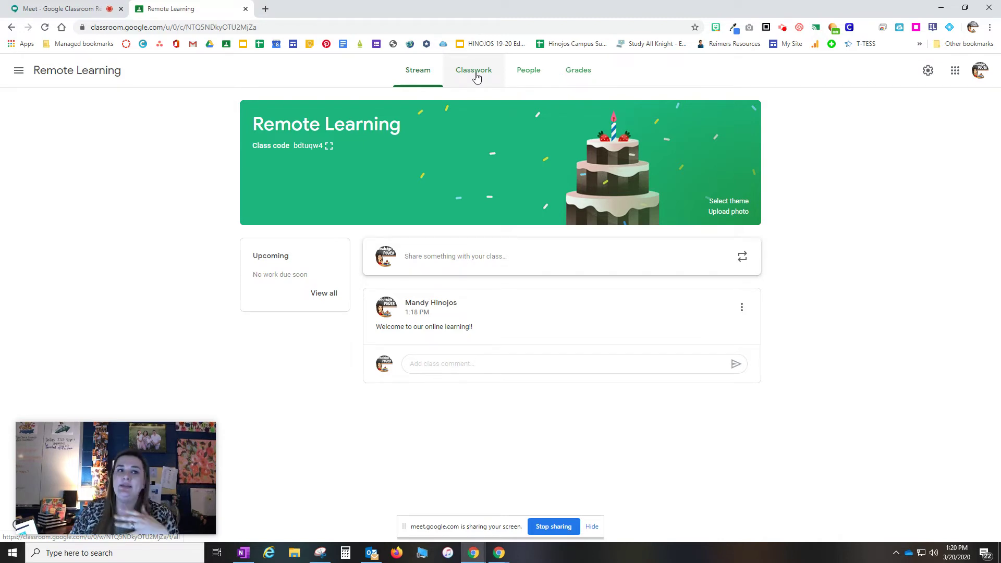
View the kinds of items that can be created in the Remote Learning classwork, then revisit the class stream and return to the classwork.
click(21, 71)
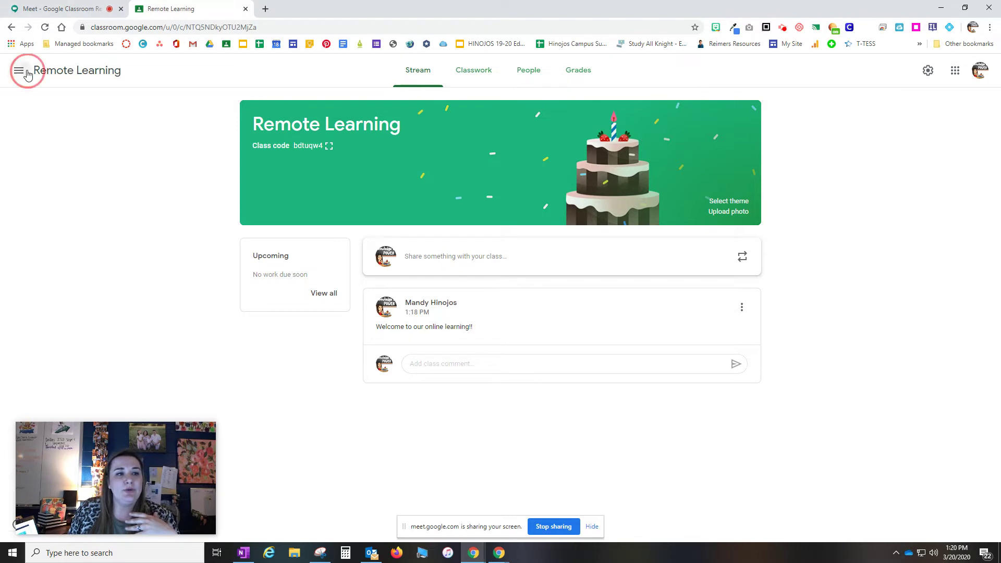
click(48, 76)
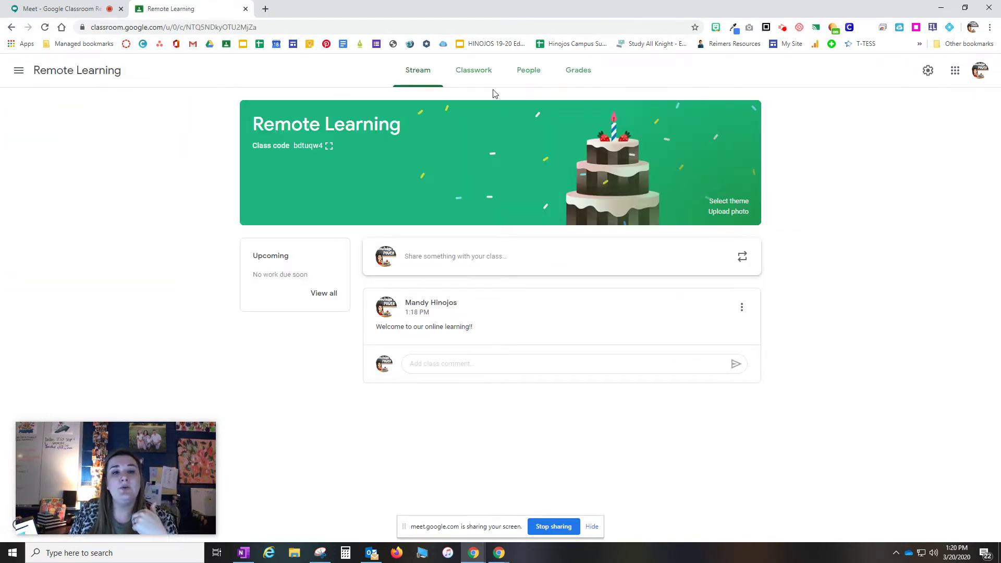
click(470, 77)
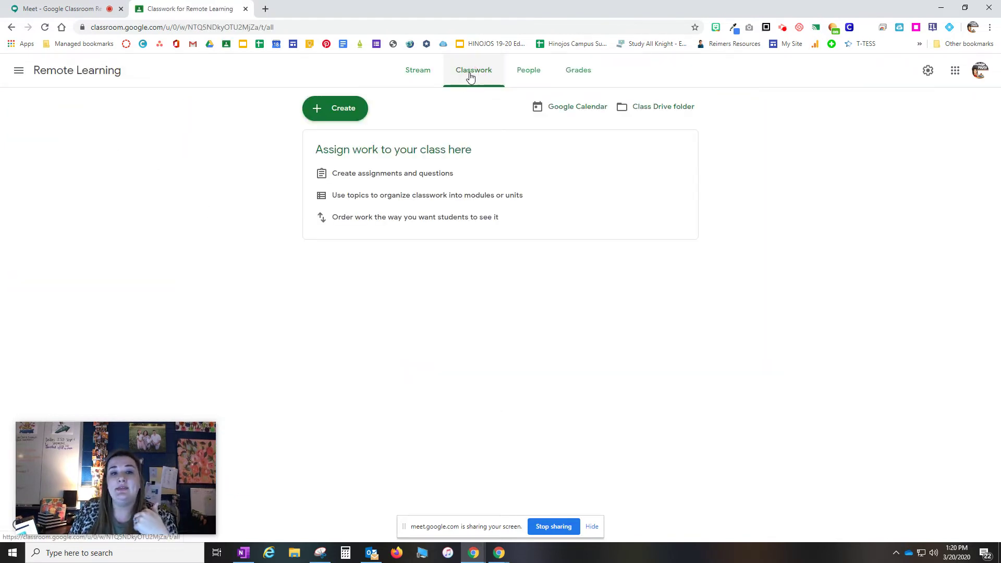
click(329, 116)
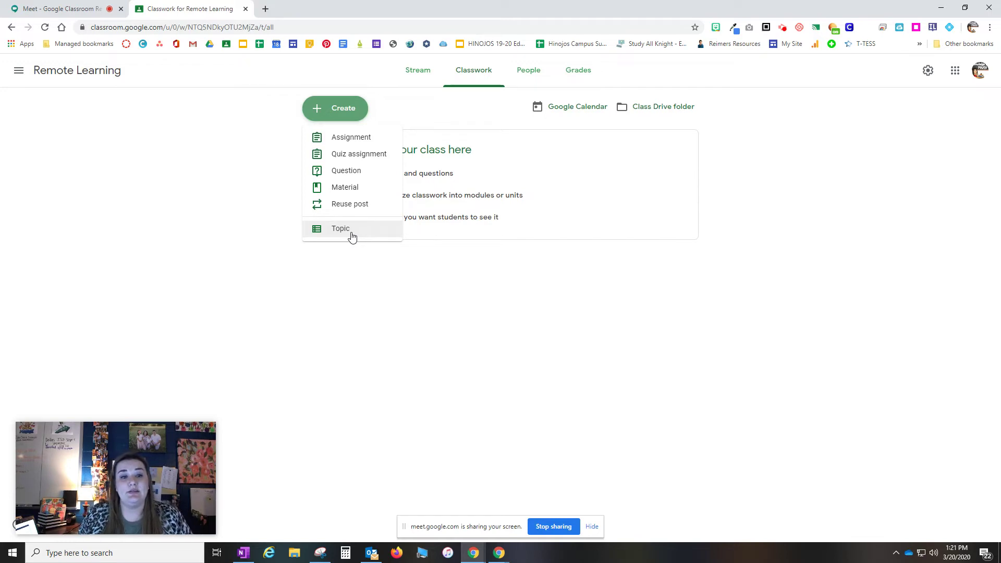
click(305, 265)
click(420, 78)
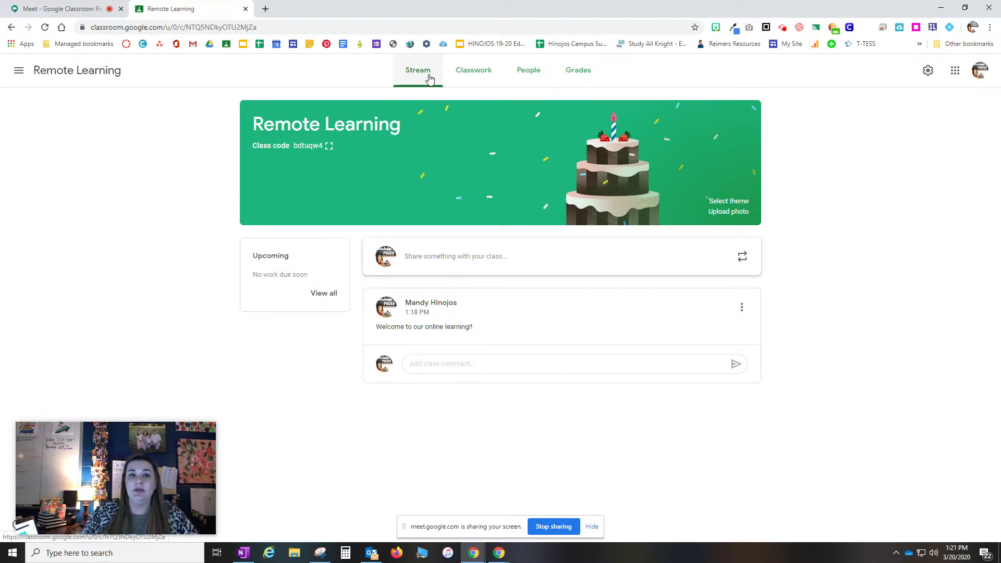
click(472, 76)
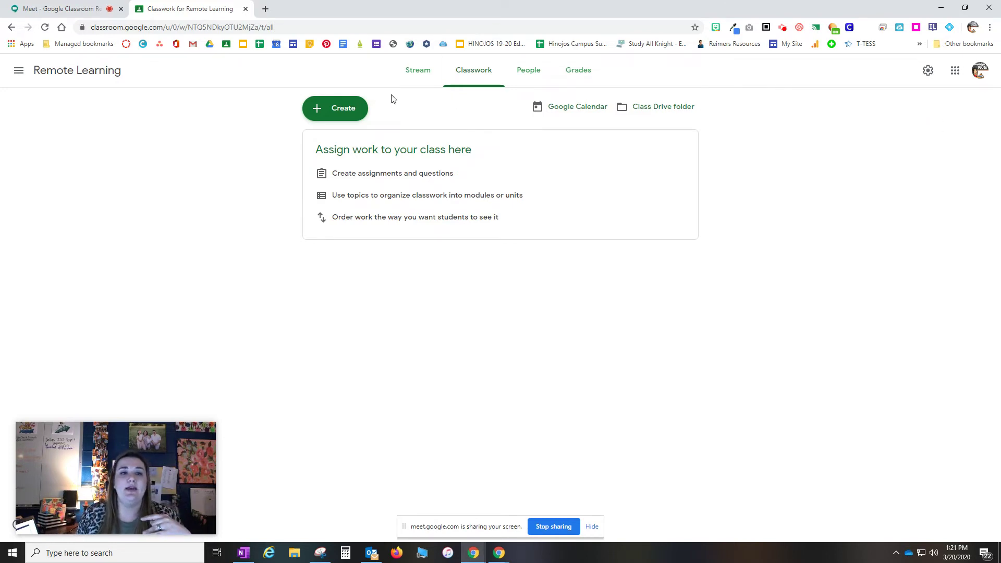
Add a classwork topic named "March 23 - 27th, 2020" to the Remote Learning class.
click(344, 113)
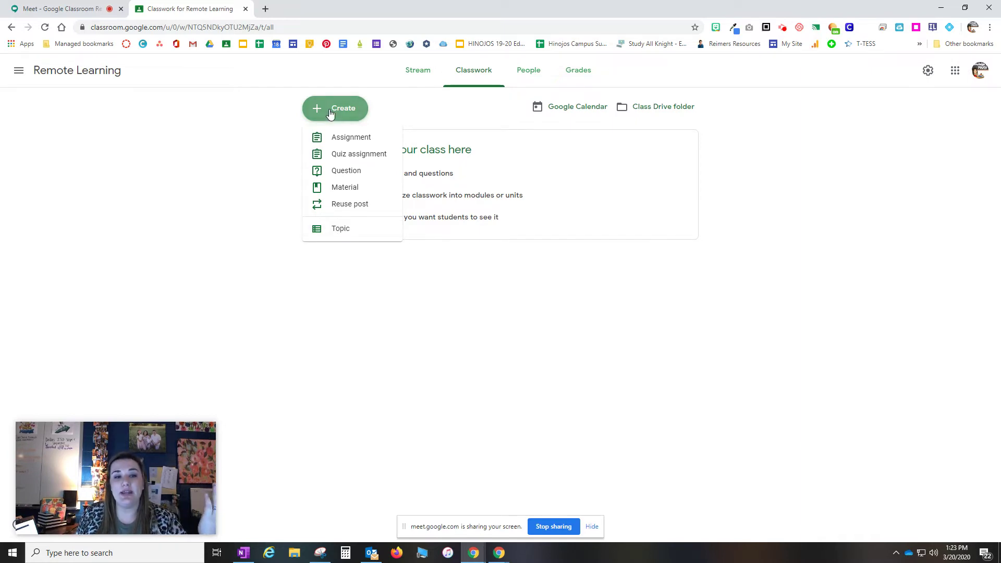
click(325, 235)
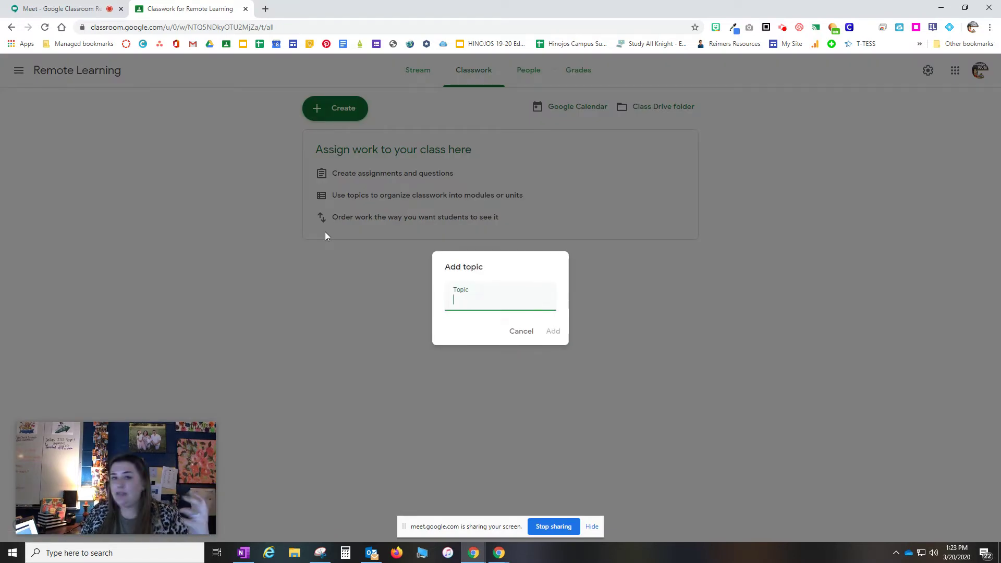
text(Monday)
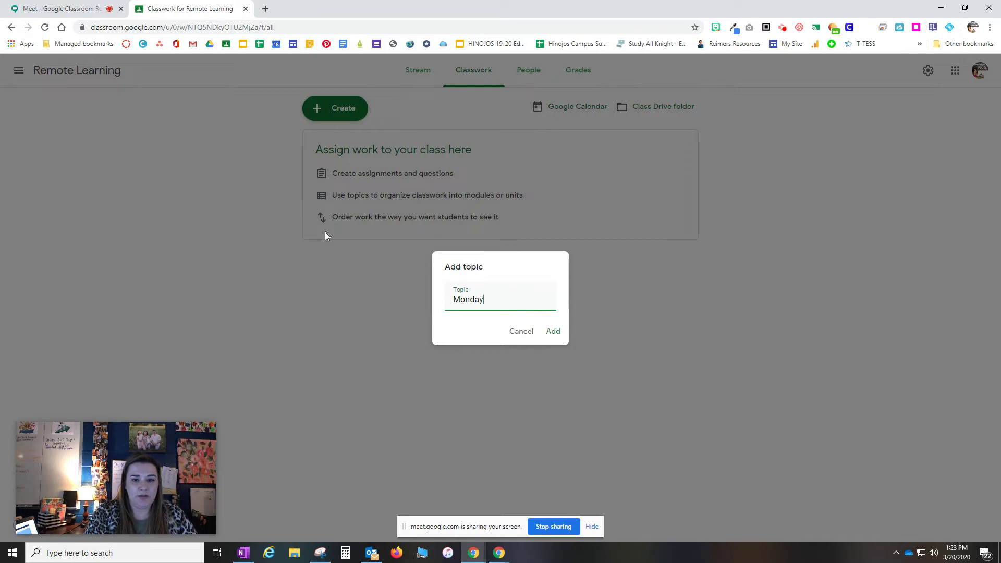
key(F11)
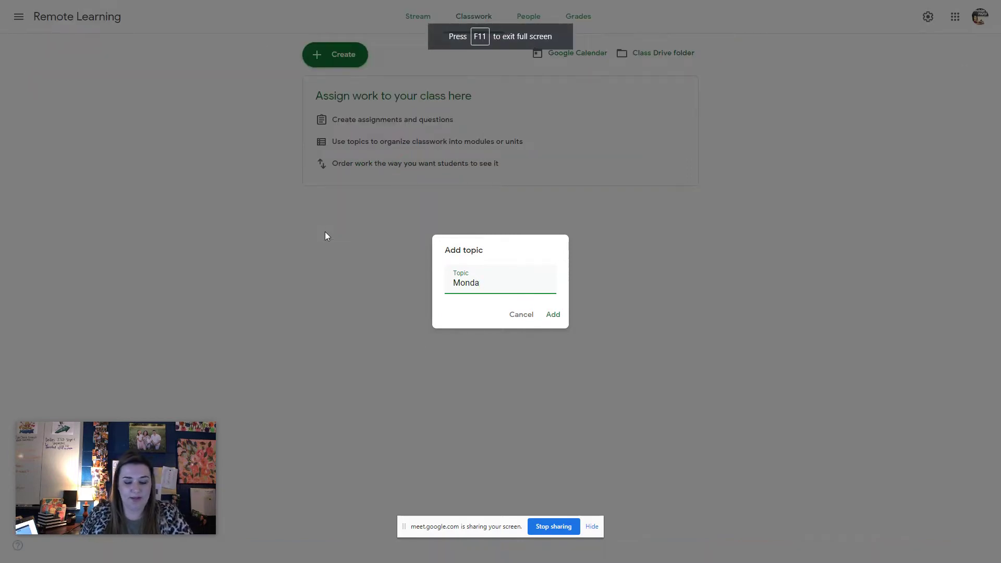
key(F11)
key(ctrl+a)
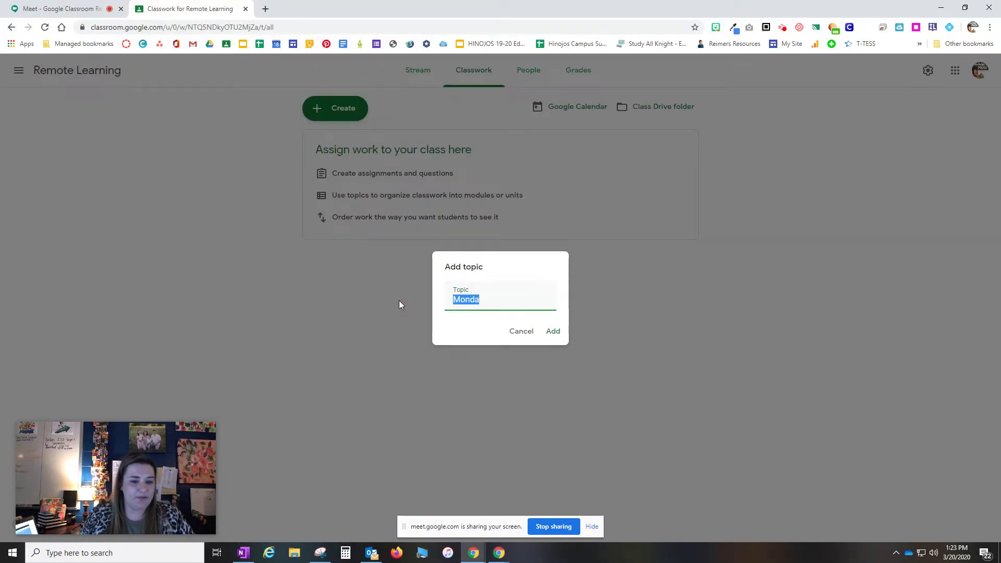
text(March 23)
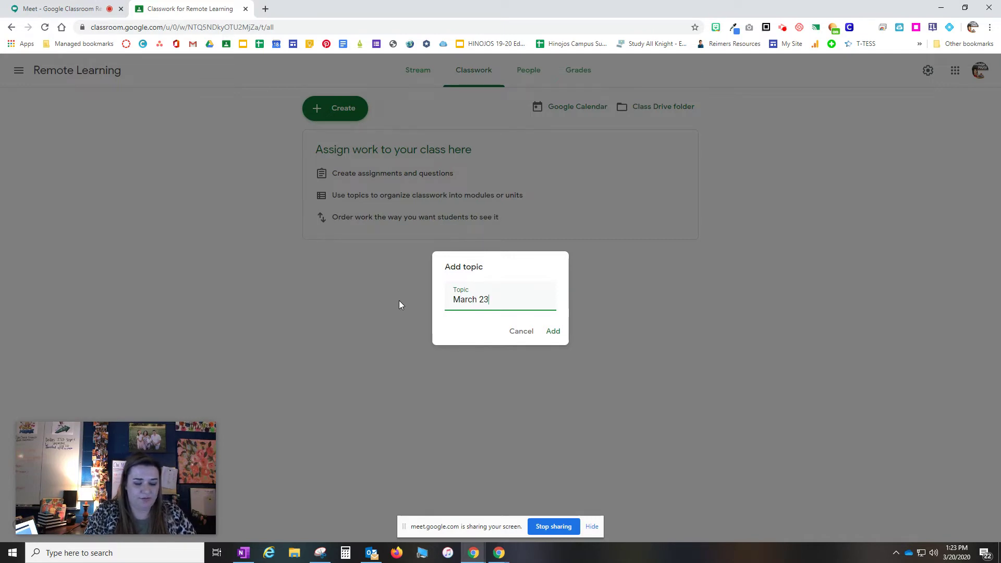
text( - )
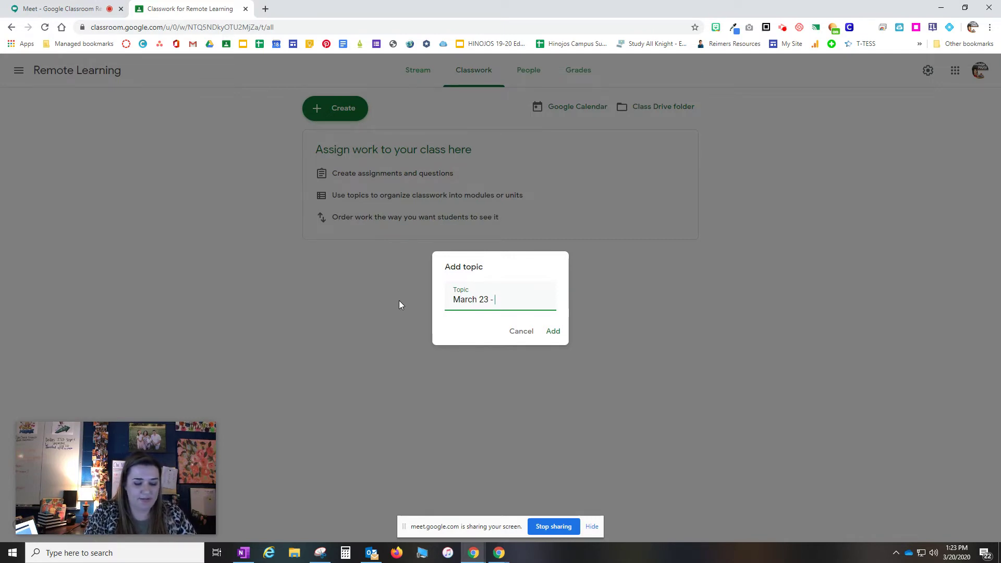
text(27th, 2020)
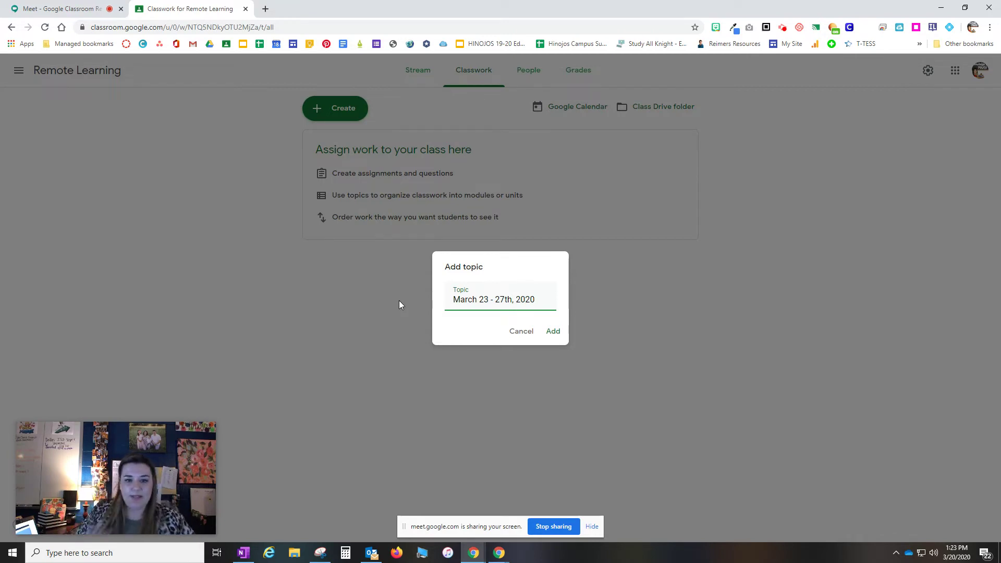
click(560, 333)
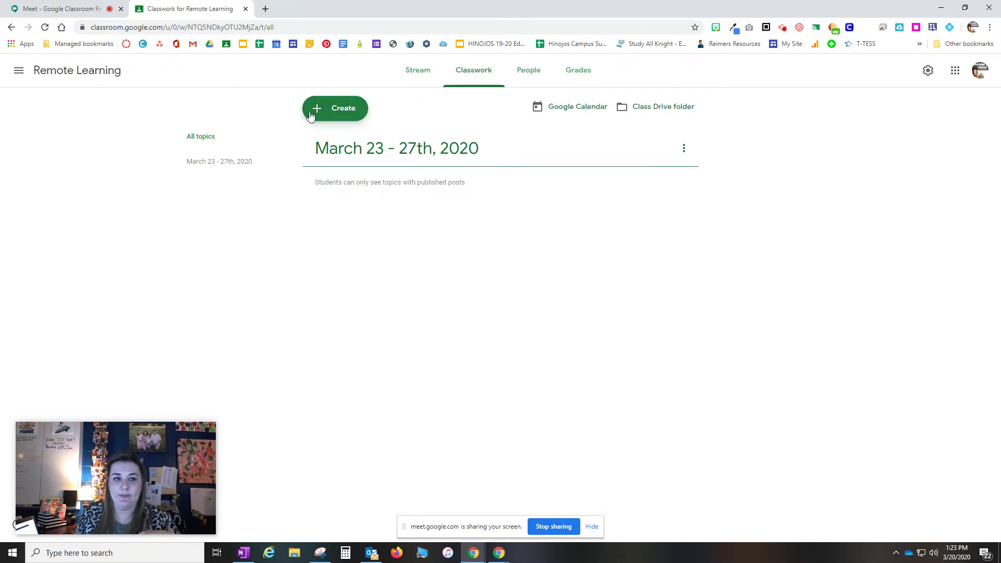
Add two subject topics, "Math" and "Science", to the classwork.
click(334, 111)
click(342, 230)
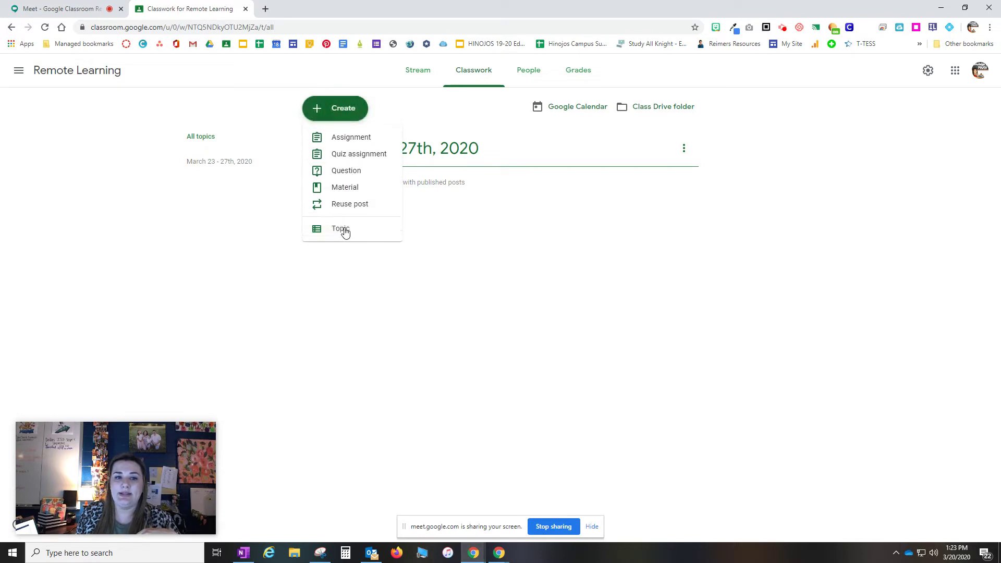
text(Math)
click(558, 334)
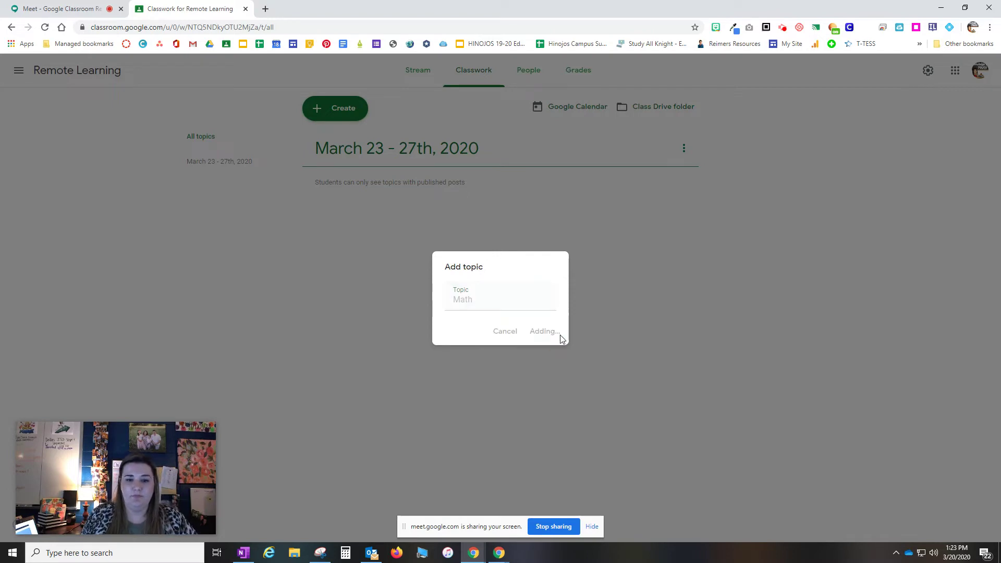
click(344, 114)
click(350, 232)
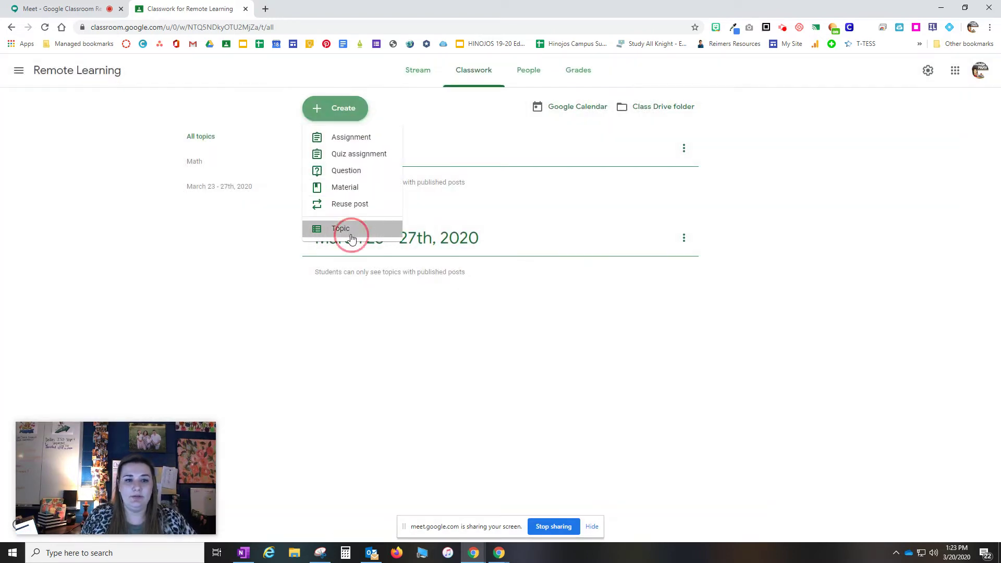
text(Science)
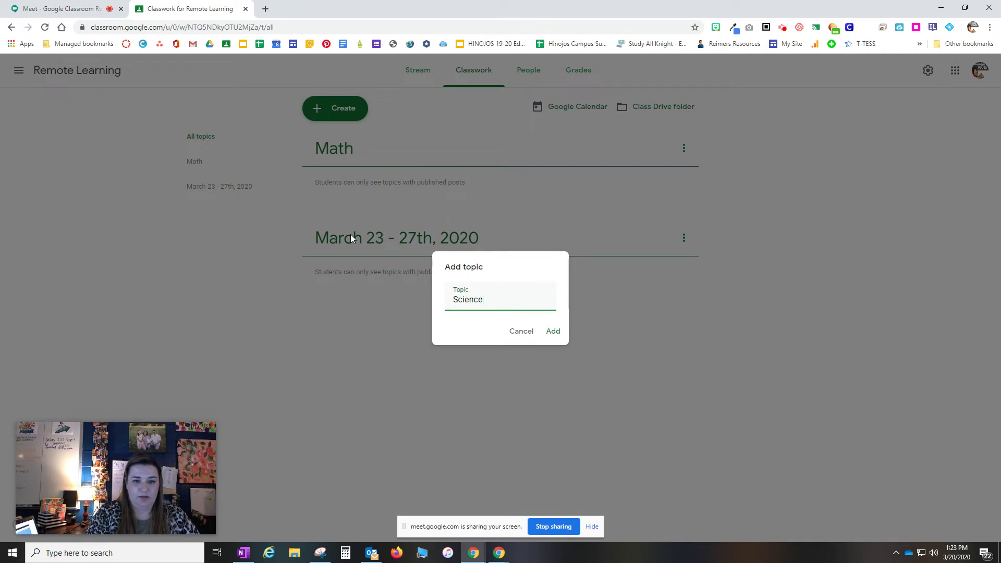
click(553, 332)
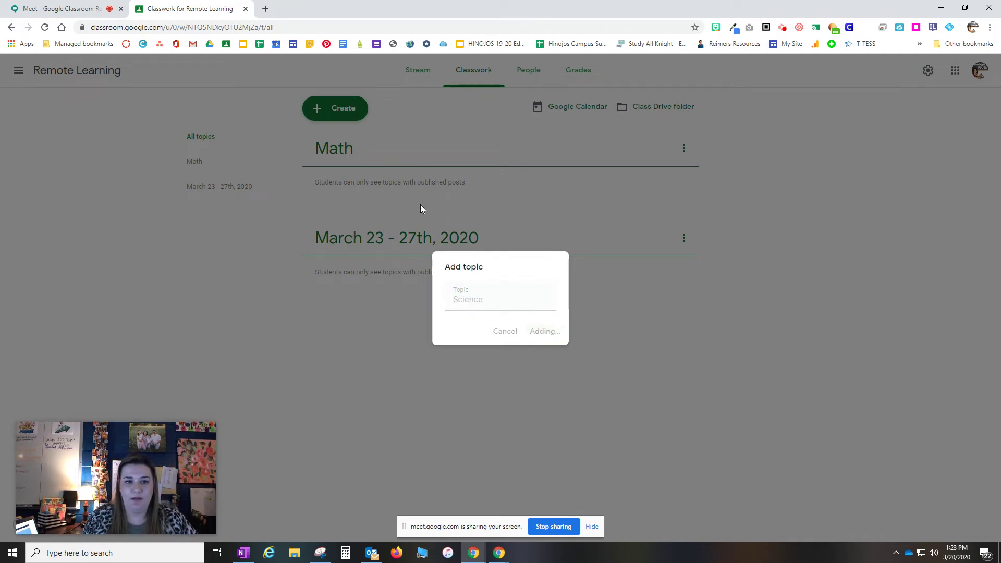
Add a classwork topic named "ELAR/SLAR".
click(340, 112)
click(348, 228)
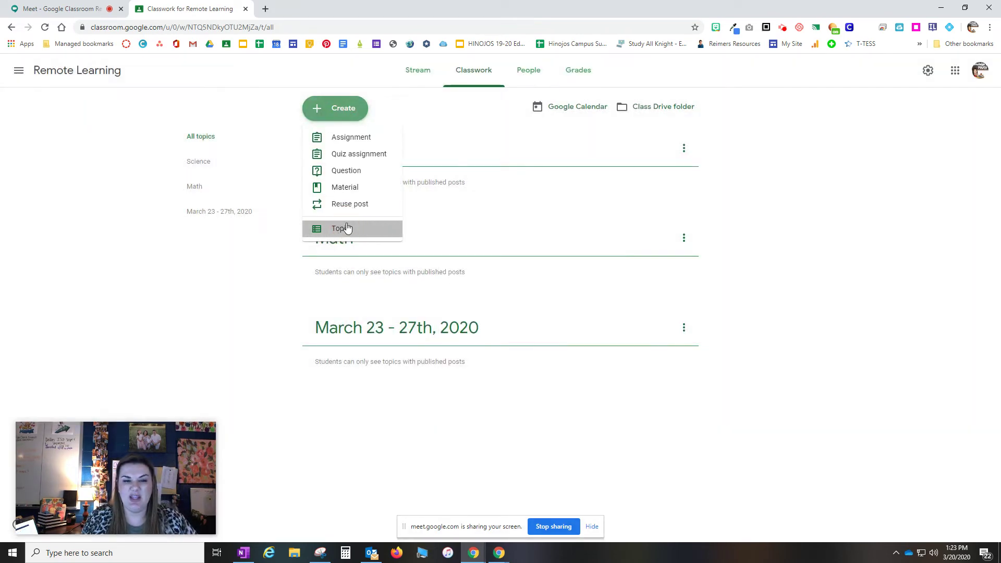
text(ELAR)
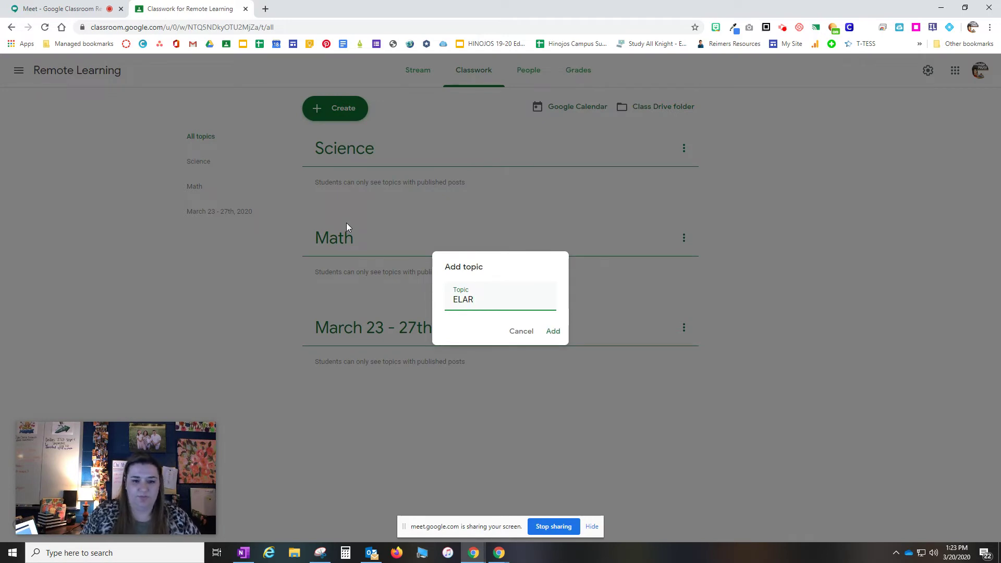
text(/SL)
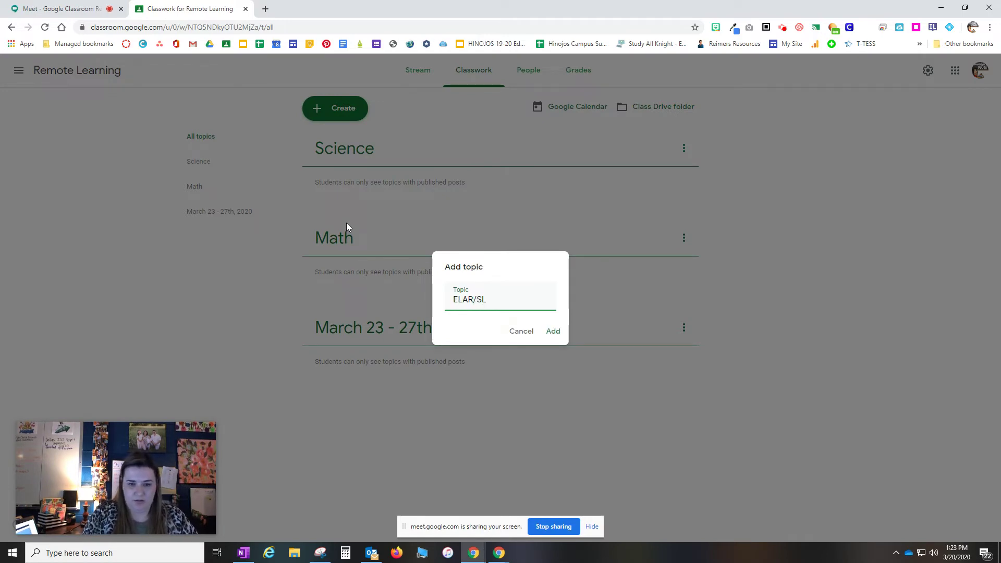
text(AR)
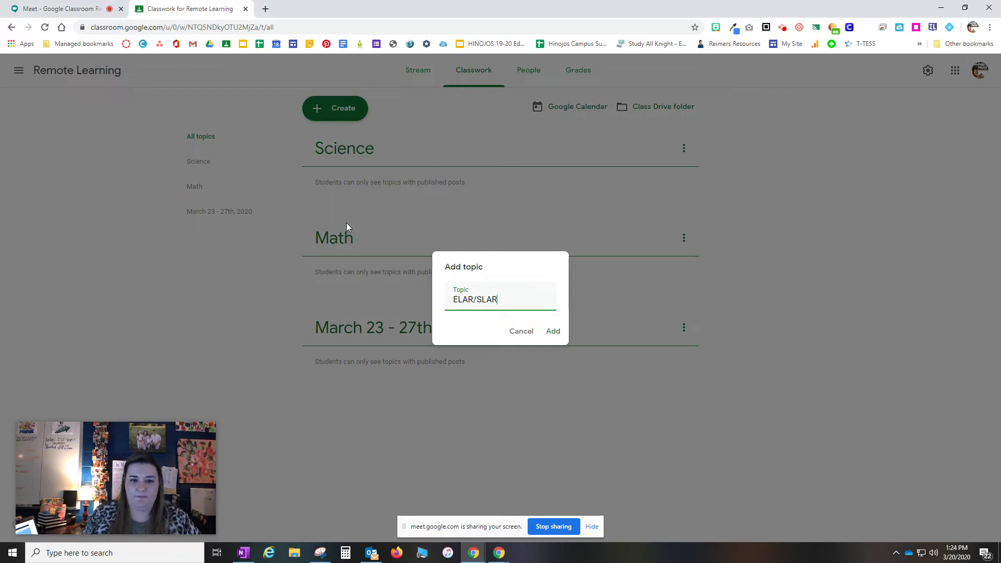
click(552, 334)
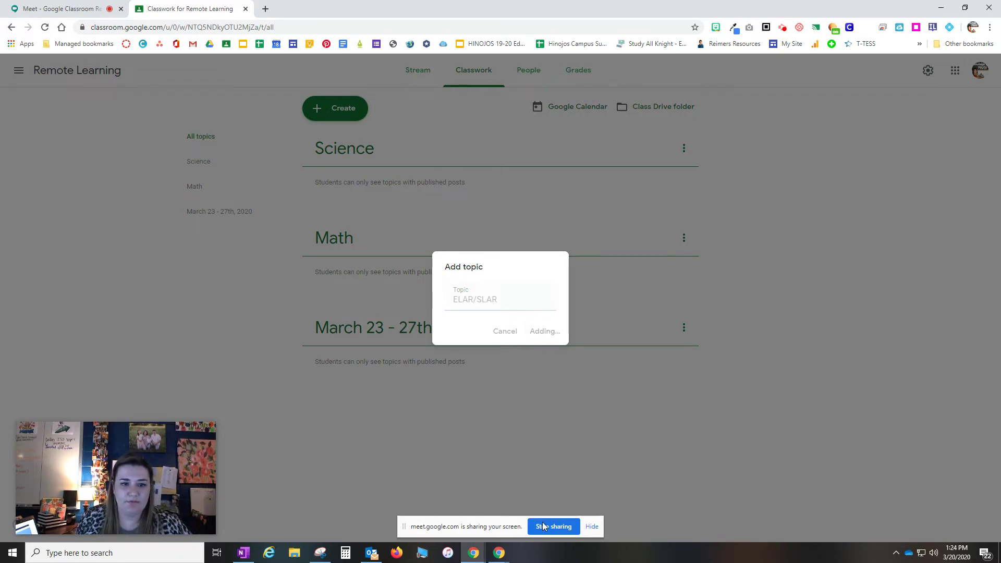
Add a classwork topic named "Social Studies".
click(347, 115)
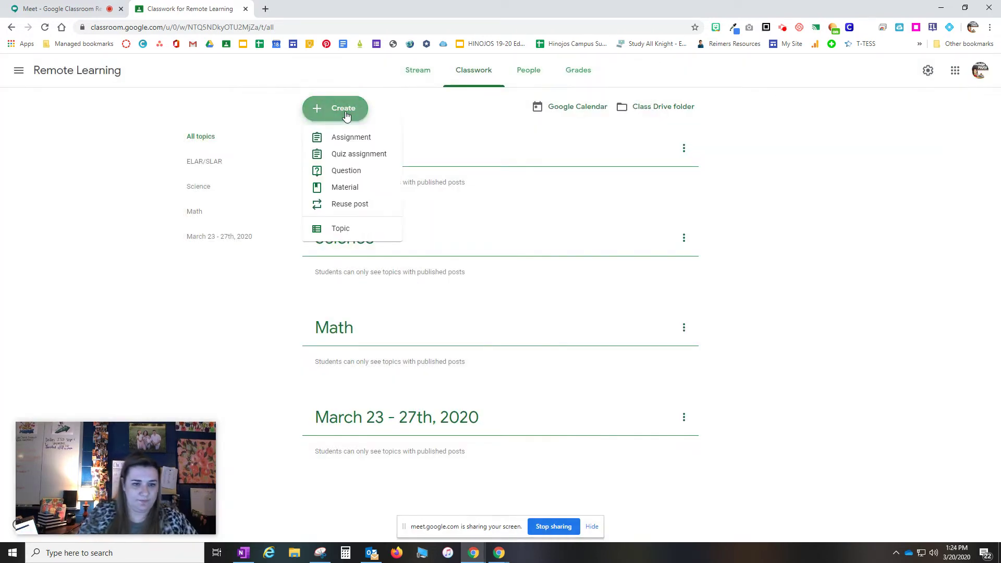
click(343, 232)
text(S)
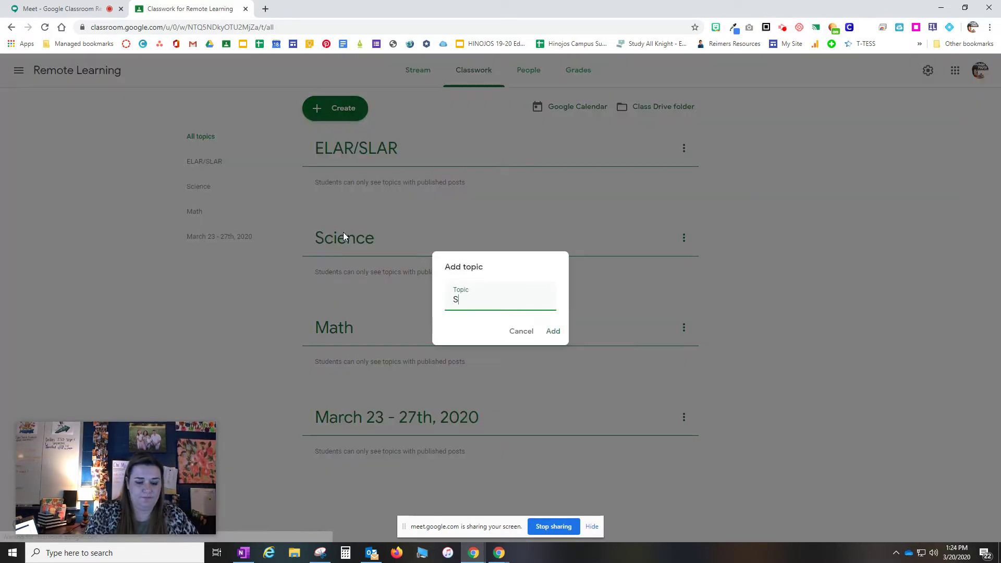
text(ocial Studies)
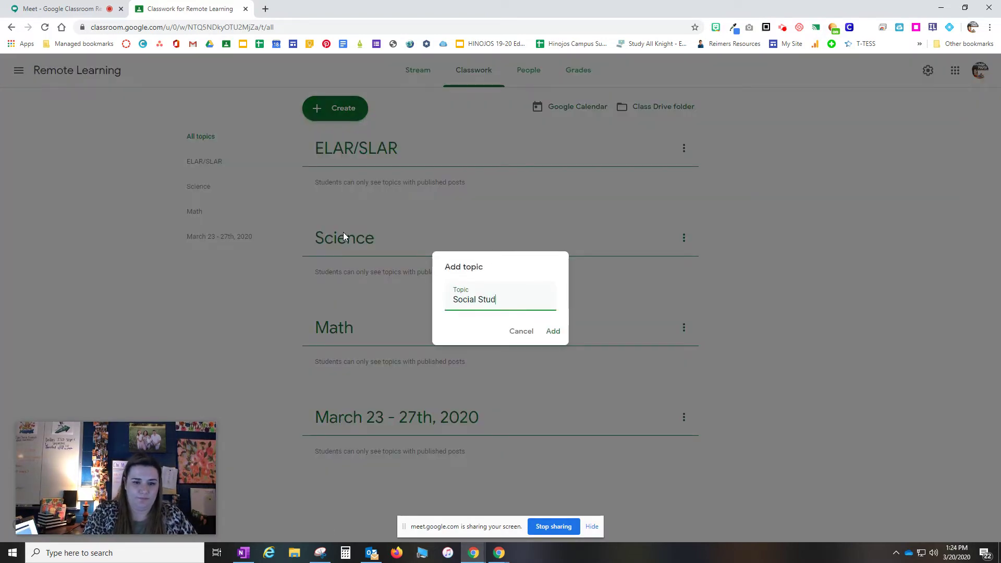
click(554, 332)
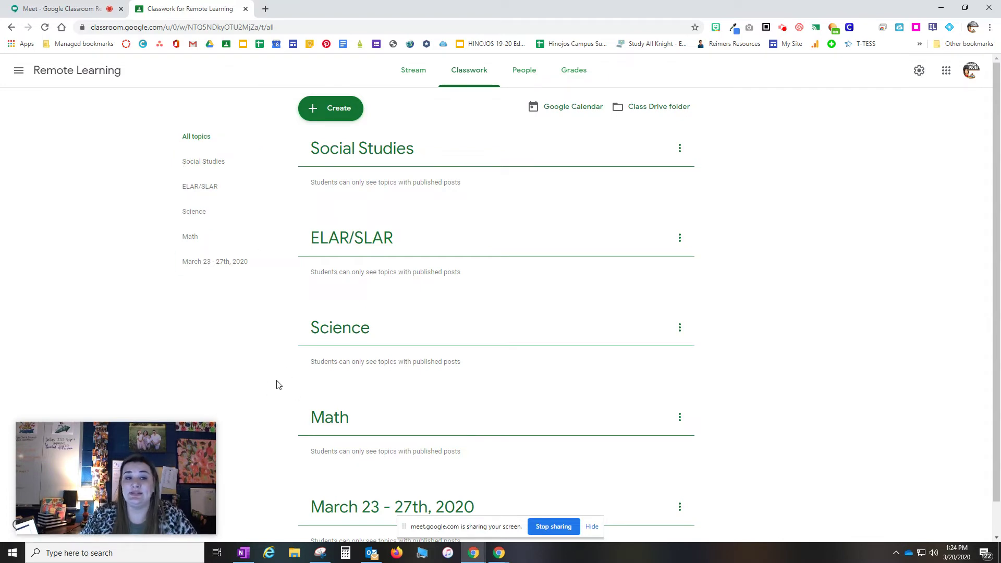
Move the "March 23 - 27th, 2020" topic above all other topics, and view the Social Studies topic's options without applying any.
scroll(277, 384, down, 1)
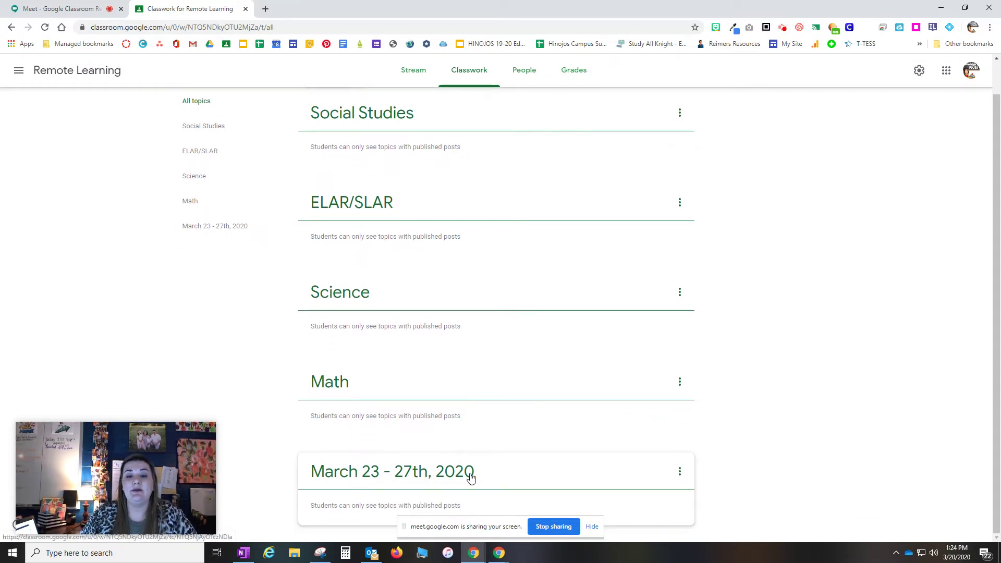
click(394, 479)
drag(394, 479, 402, 142)
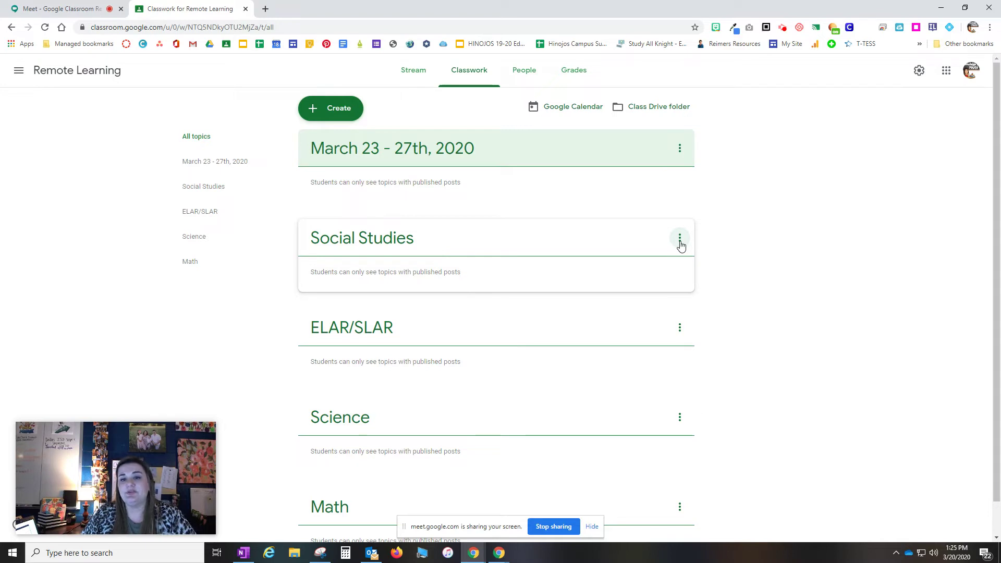
click(680, 239)
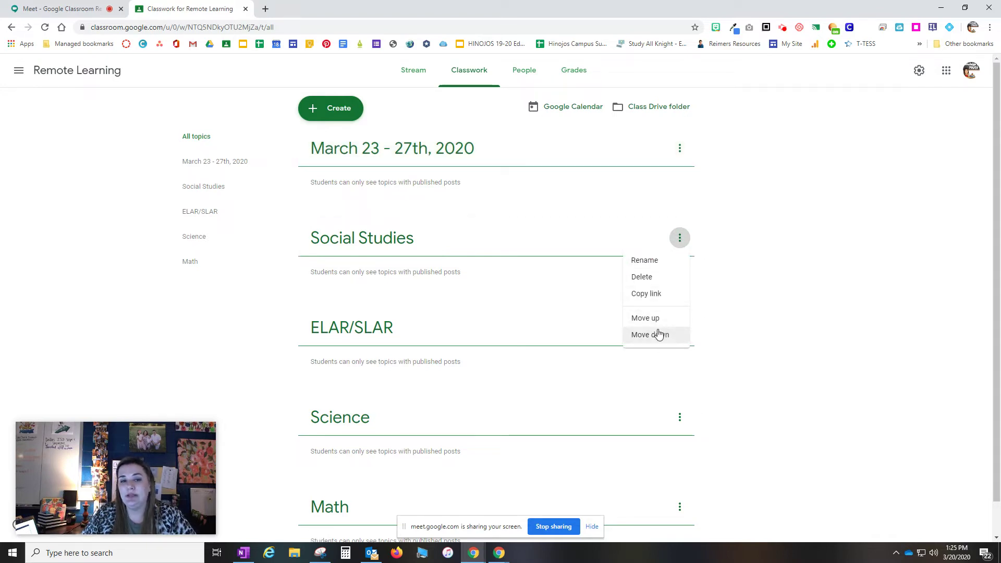
click(858, 249)
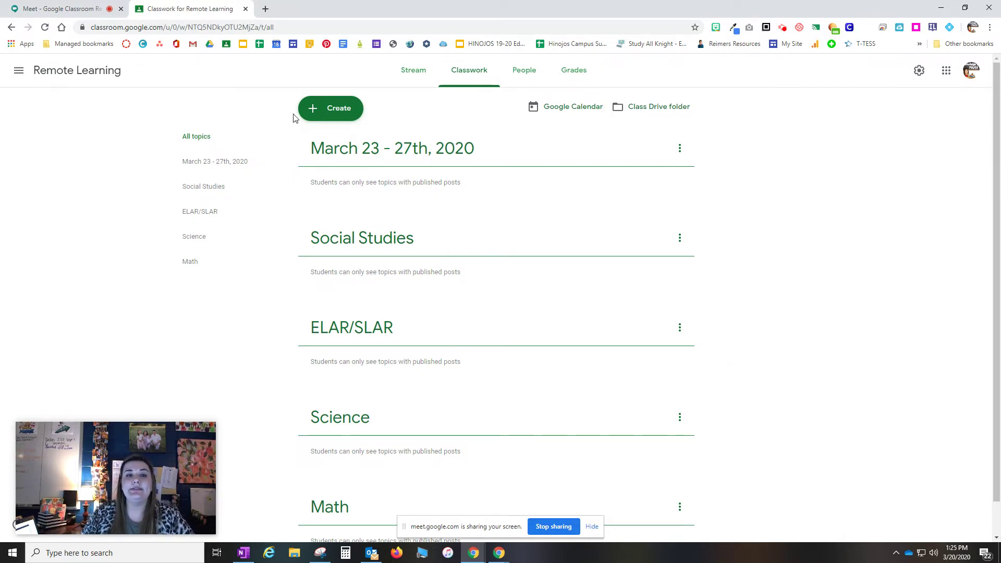
Start a new classwork assignment titled "How are you?".
click(324, 113)
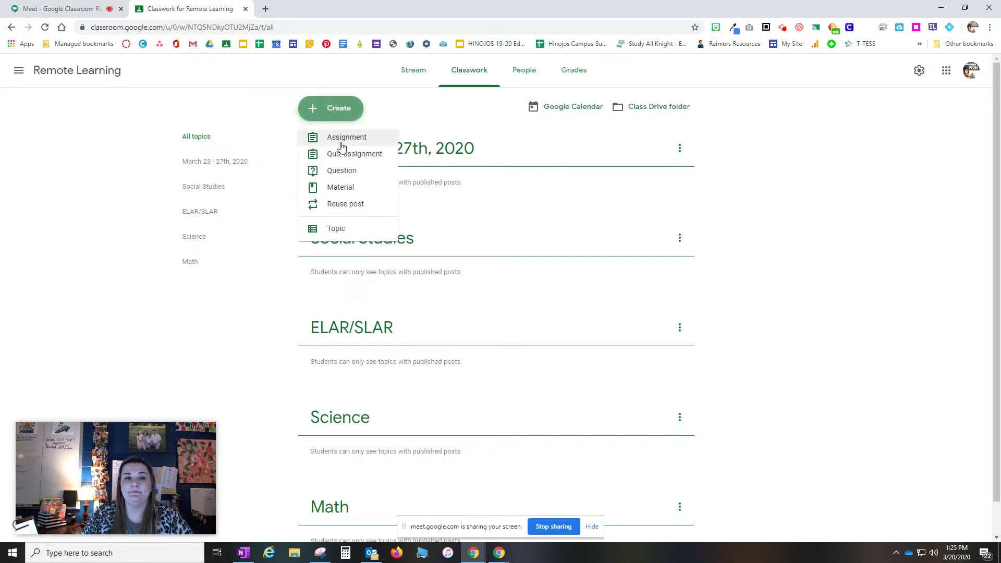
click(338, 137)
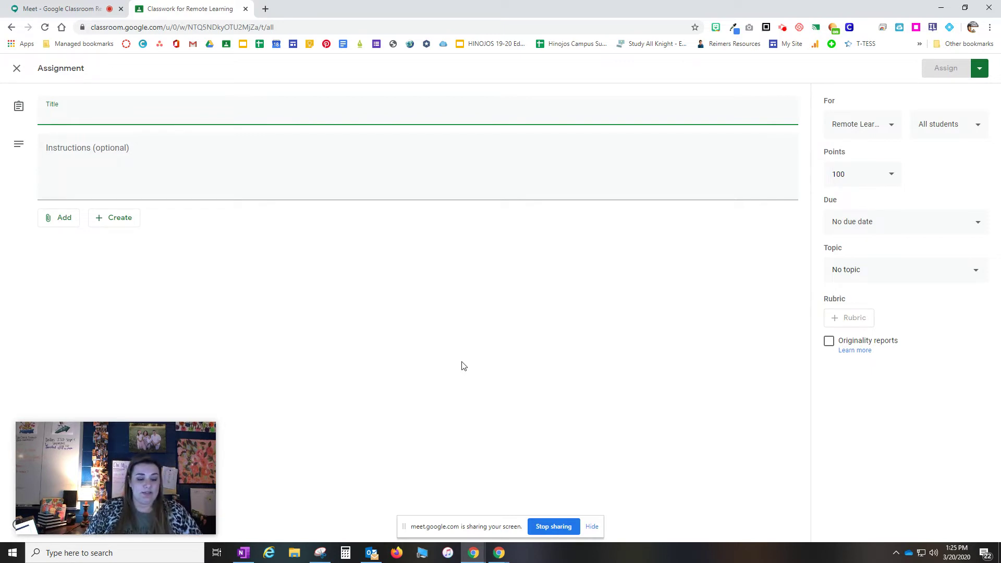
text(H)
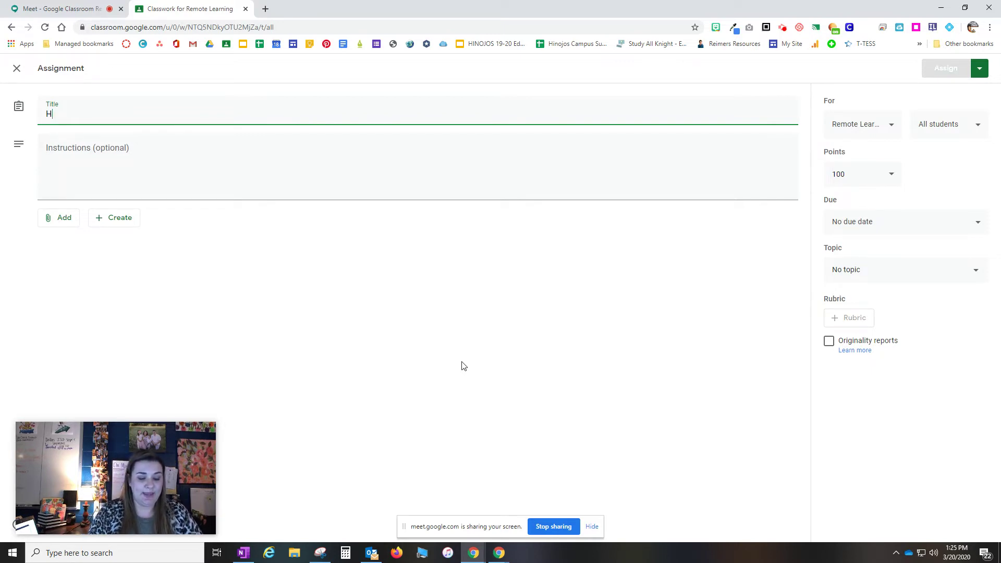
text(ow are you?)
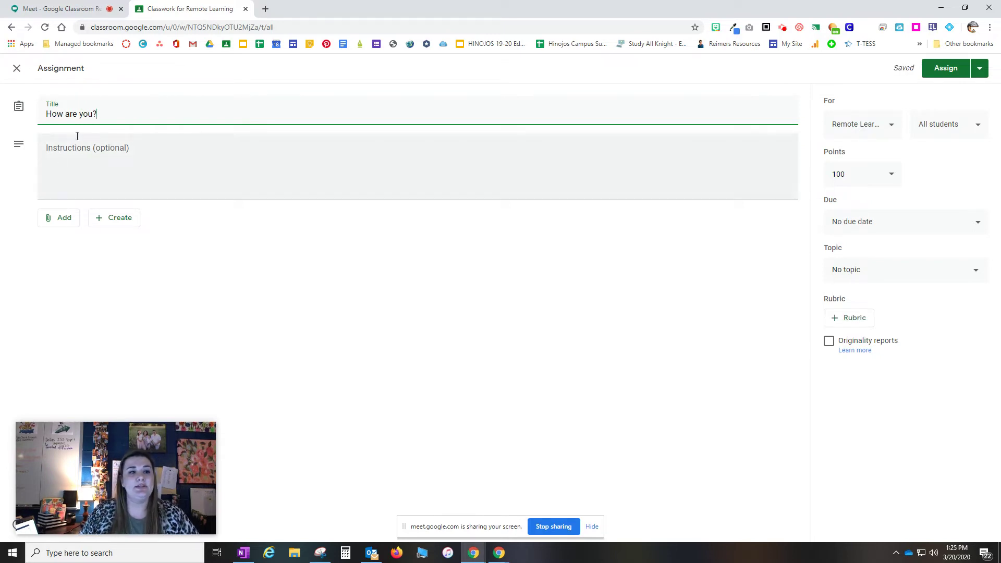
Enter the assignment instructions "Respond back to me using words, pictures, or videos of how you are doing?".
click(101, 152)
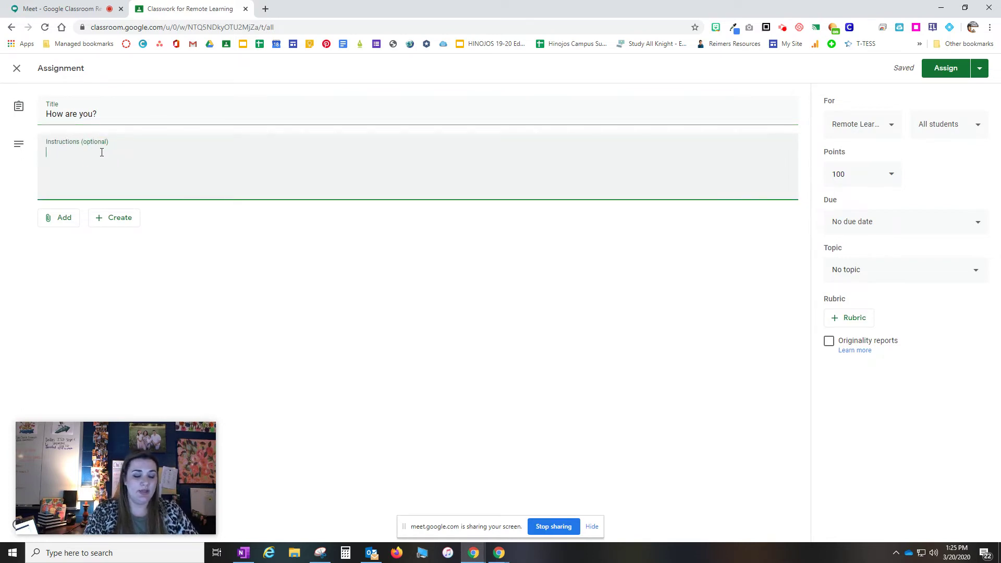
text(Respond bak)
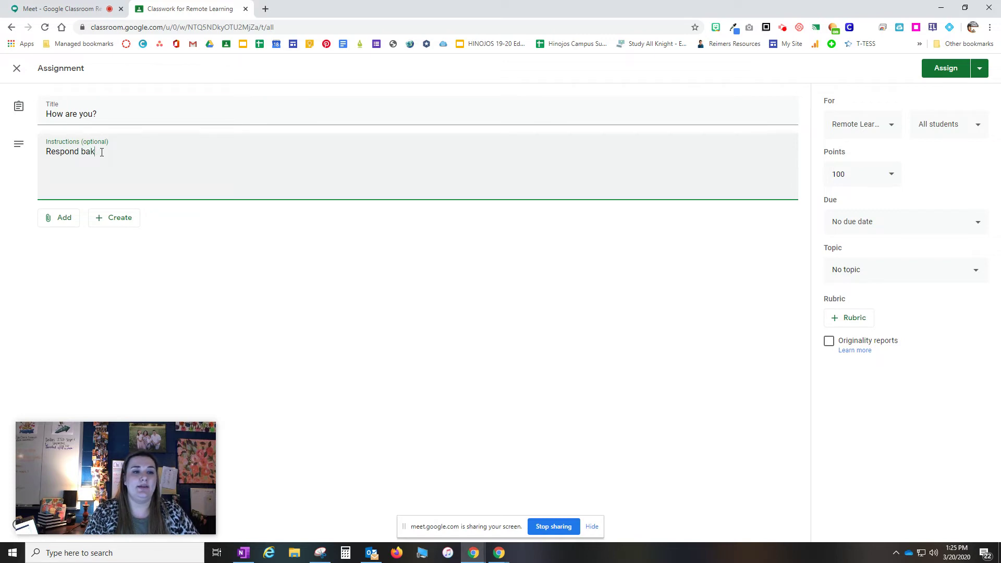
key(BackSpace)
text(ck)
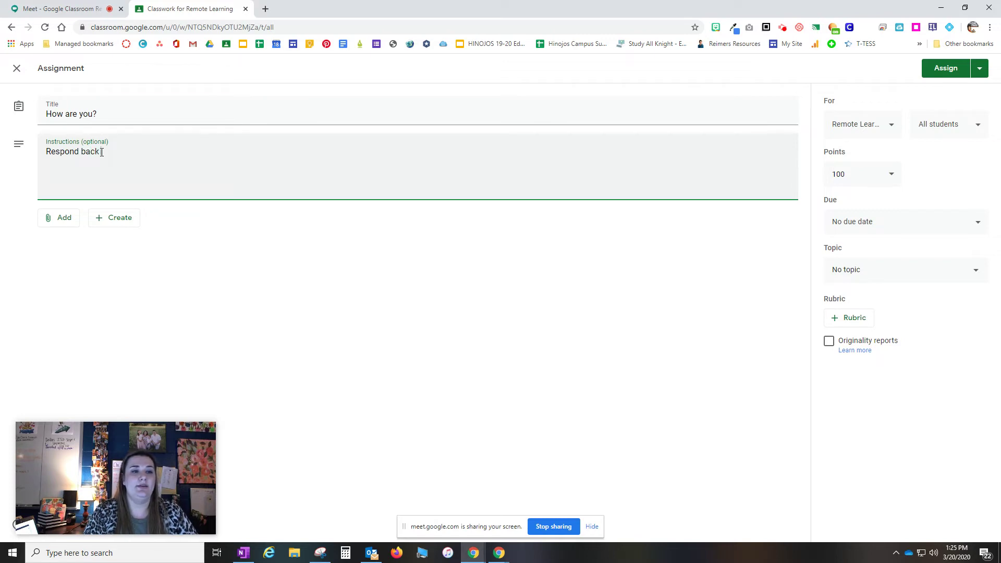
text( to me using)
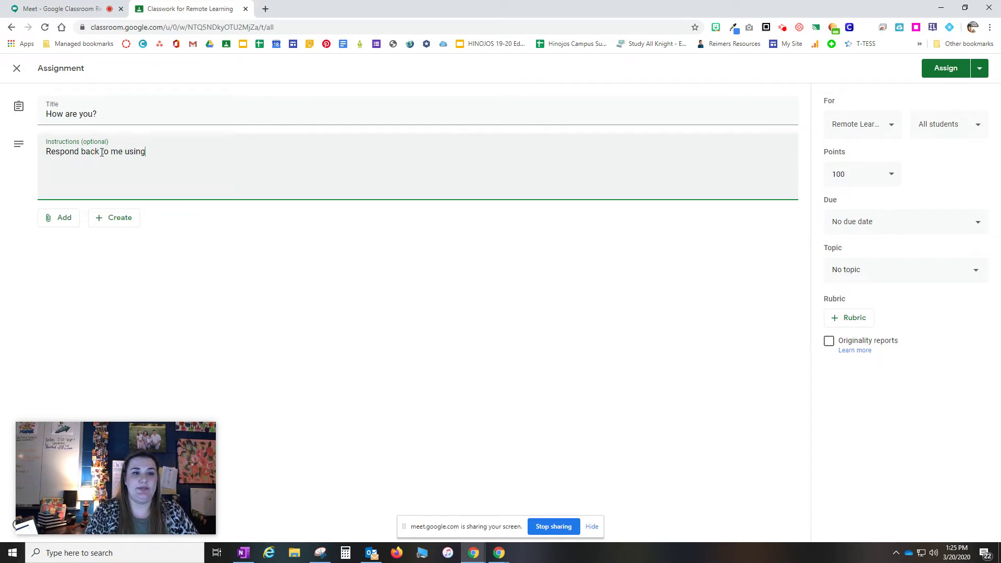
text( words)
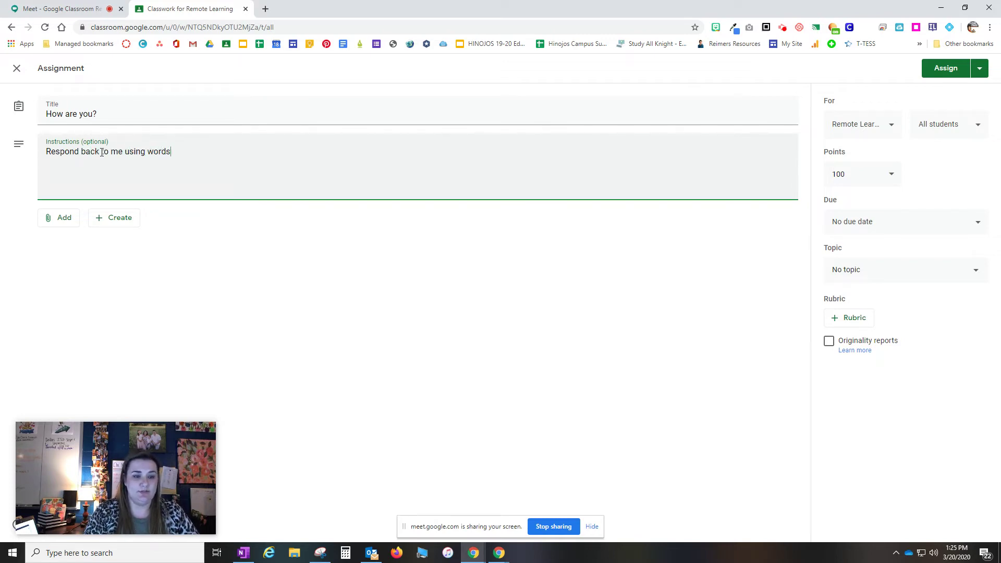
text(, pictures,)
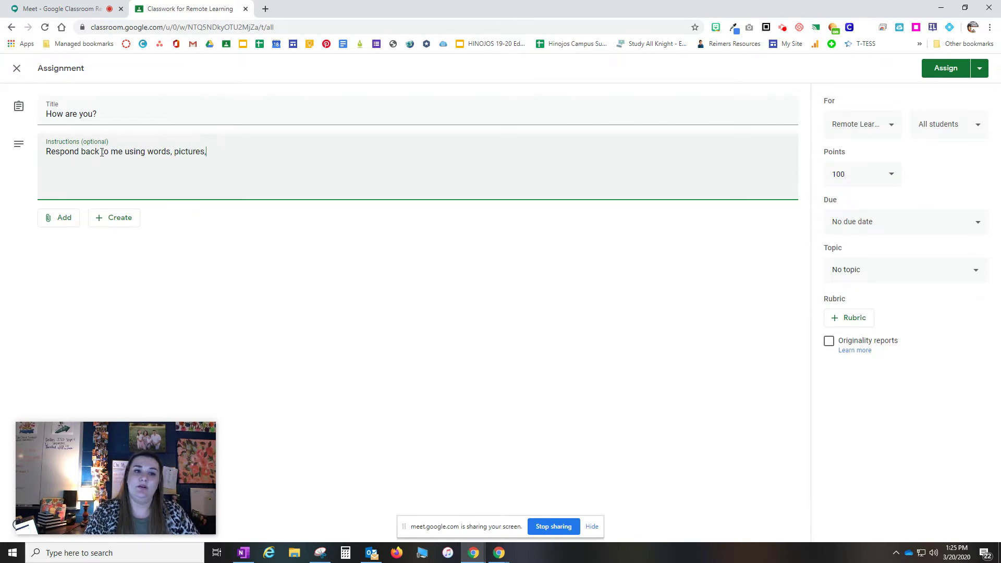
text( or videos )
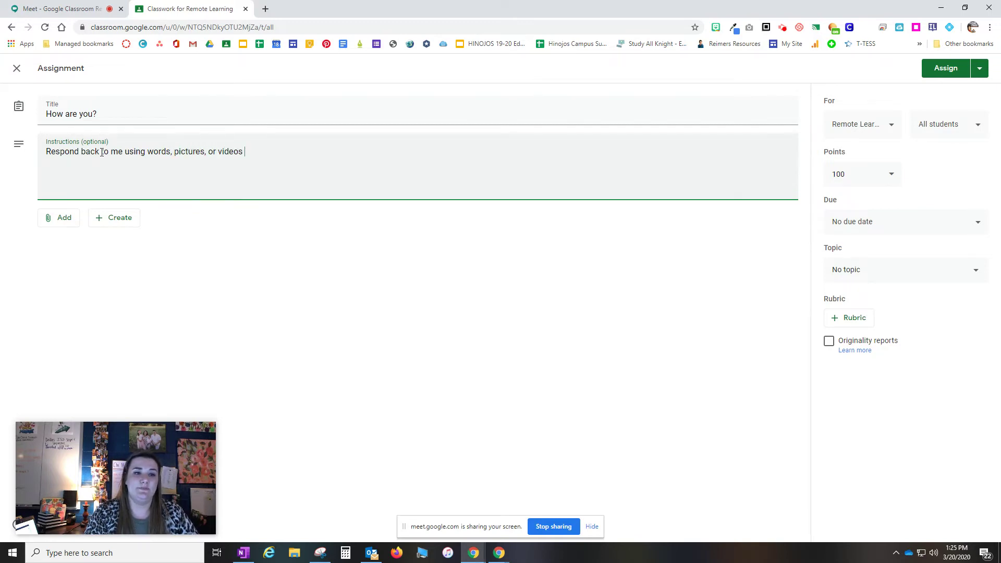
text(of how you ar)
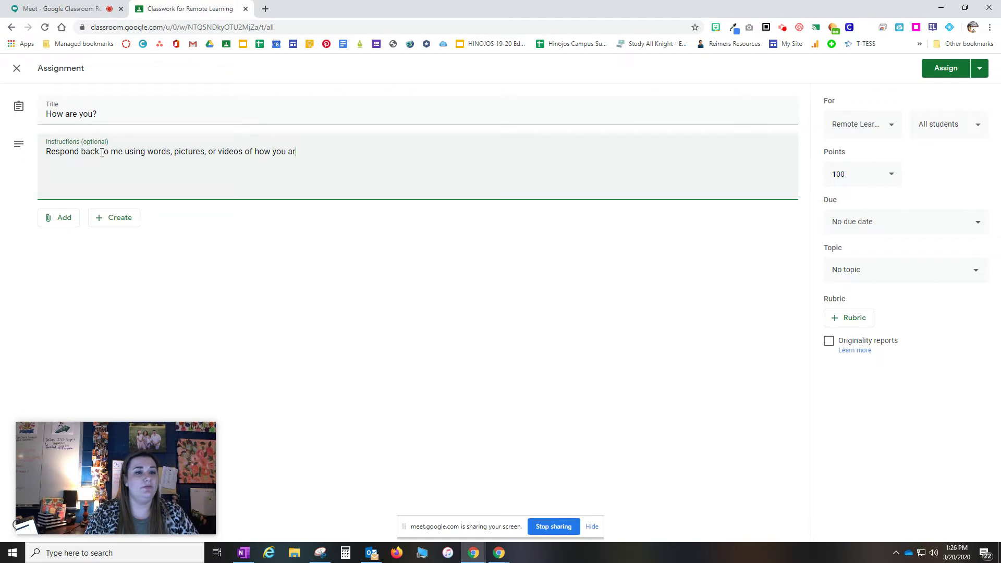
text(e doing?)
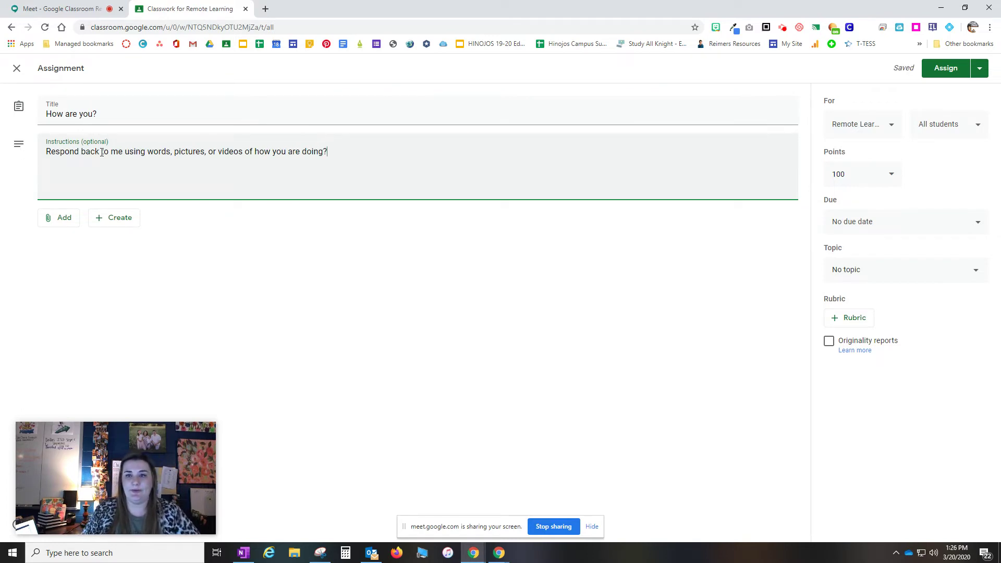
View the attachment sources, create a new Google Docs document for the assignment and name it "How are you?".
click(73, 225)
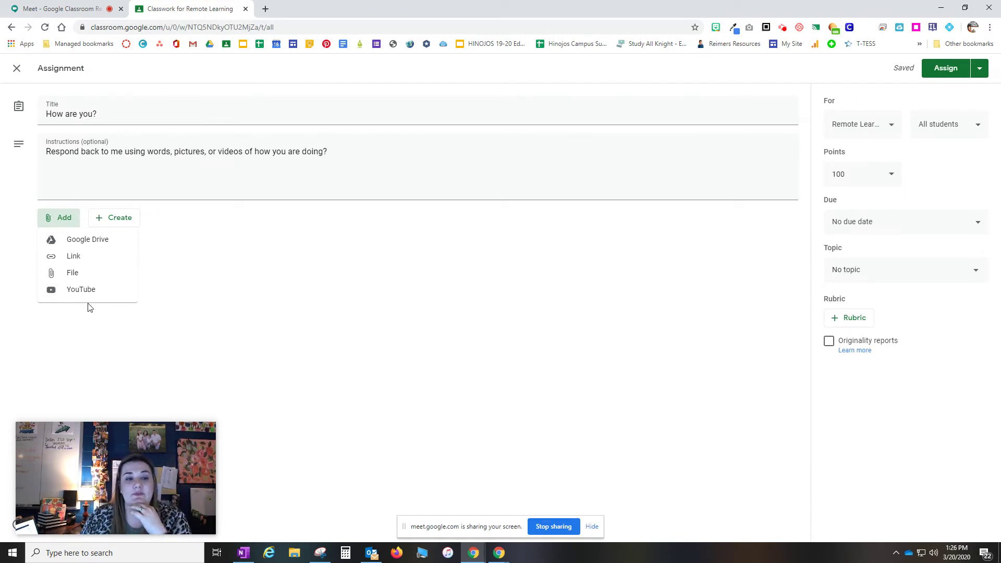
click(190, 284)
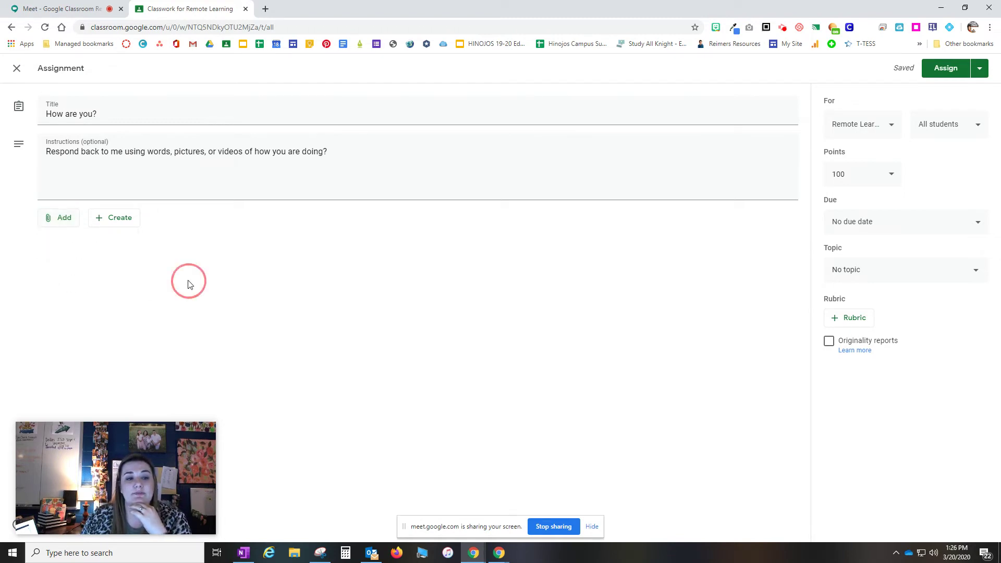
click(120, 219)
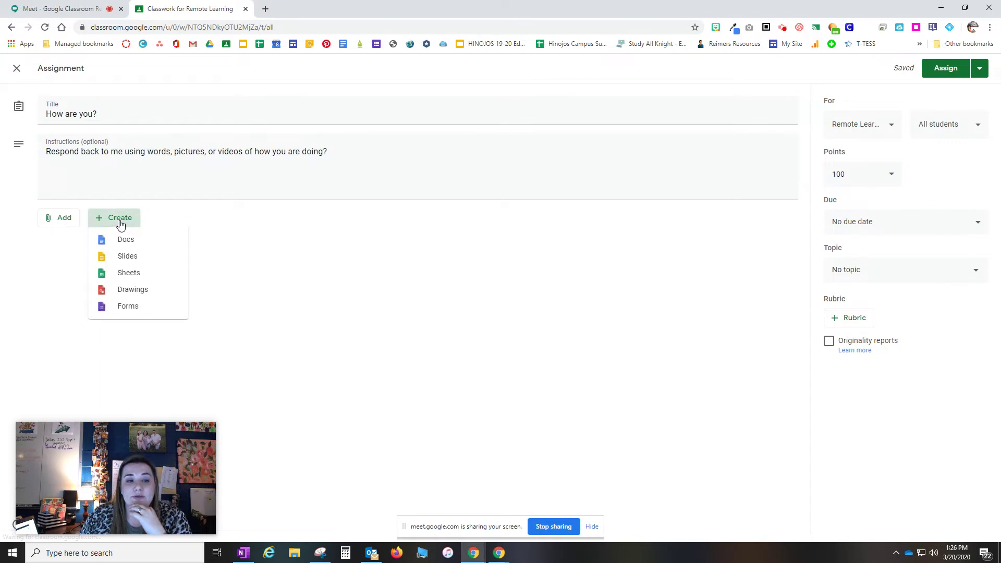
click(121, 241)
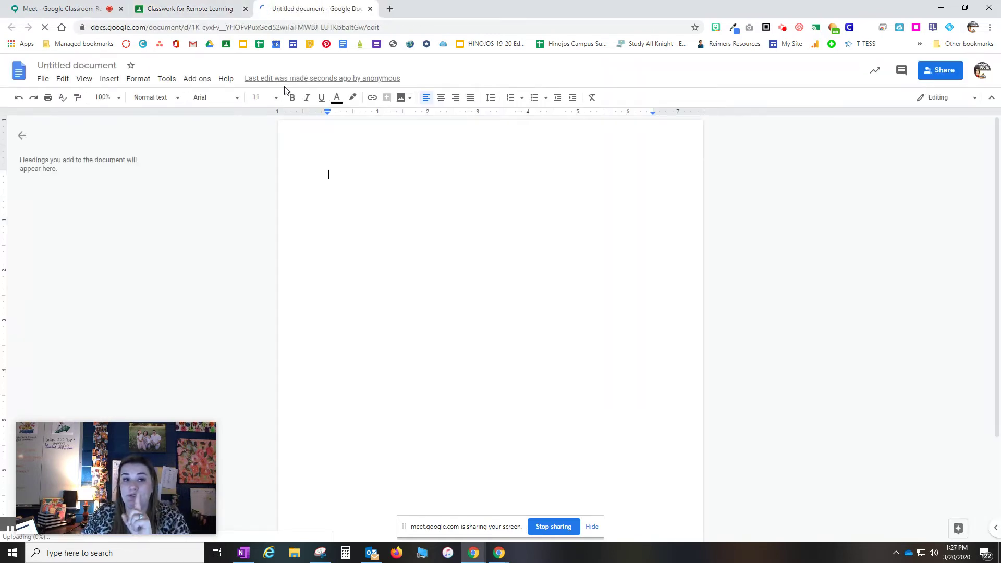
click(90, 65)
text(H)
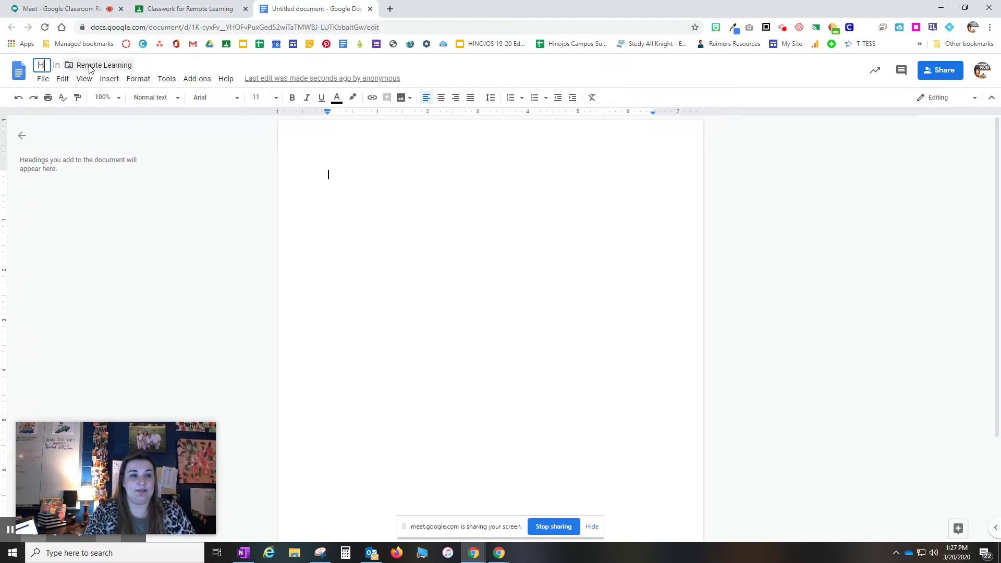
text(ow are you)
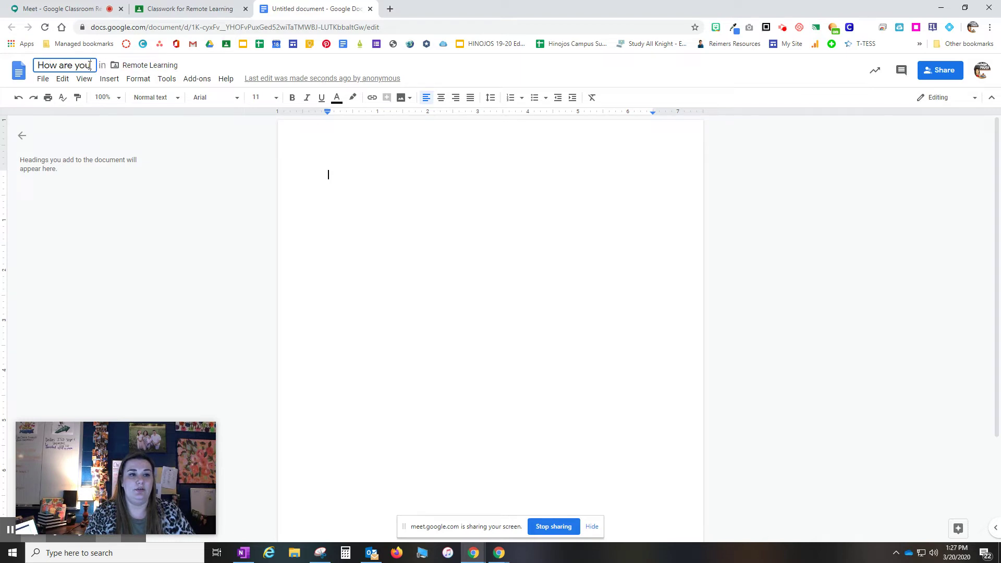
text(?)
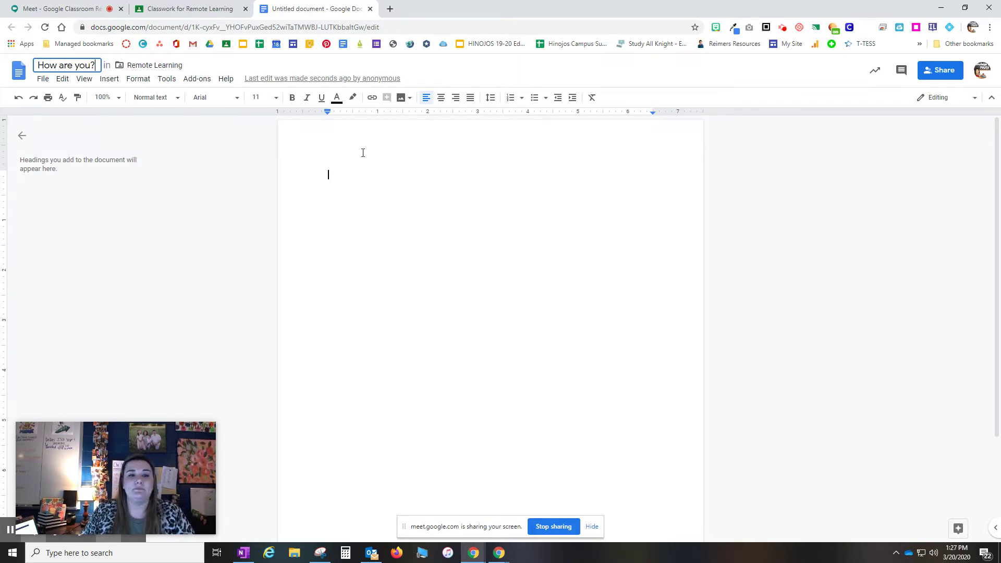
click(362, 168)
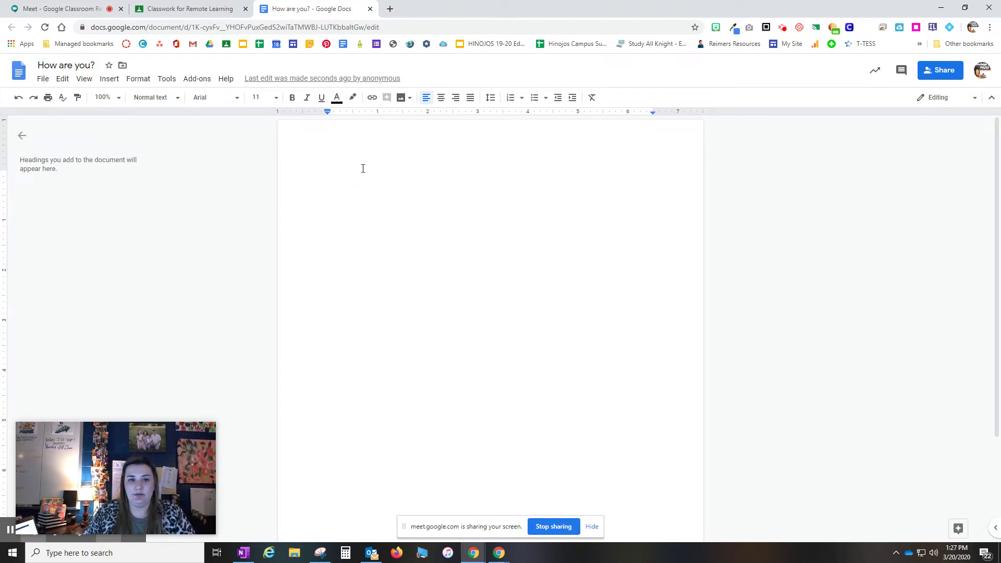
Copy the assignment's instructions text into the body of the "How are you?" document.
click(172, 8)
drag(327, 152, 43, 159)
key(ctrl+c)
key(ctrl+Tab)
key(ctrl+v)
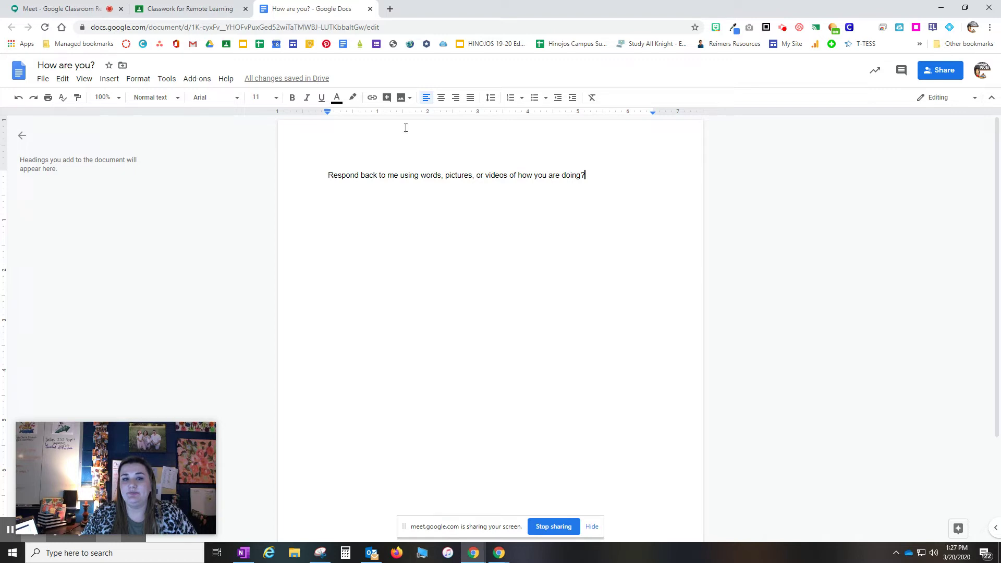
Return to the assignment and set the attached document to "Make a copy for each student".
click(210, 16)
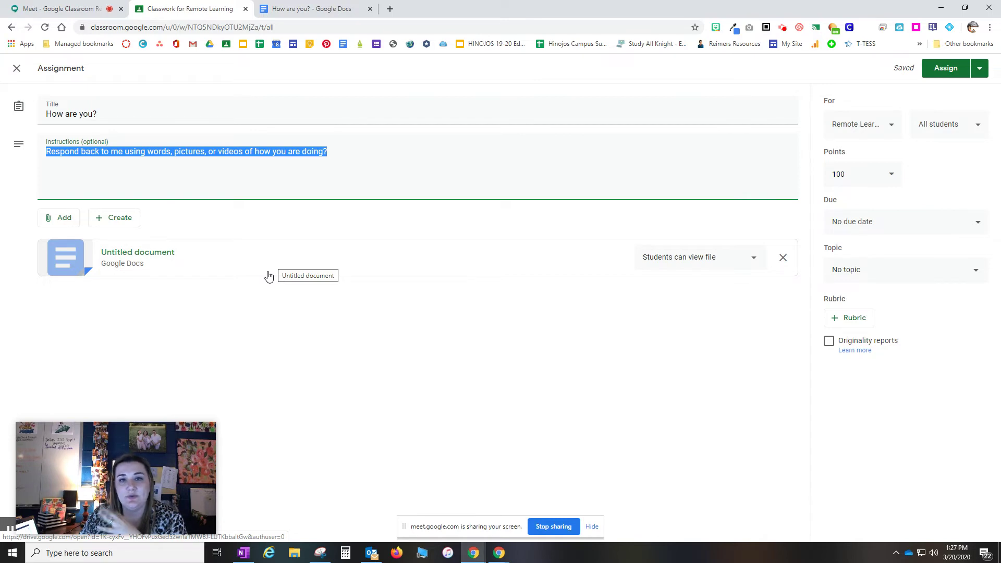
click(753, 262)
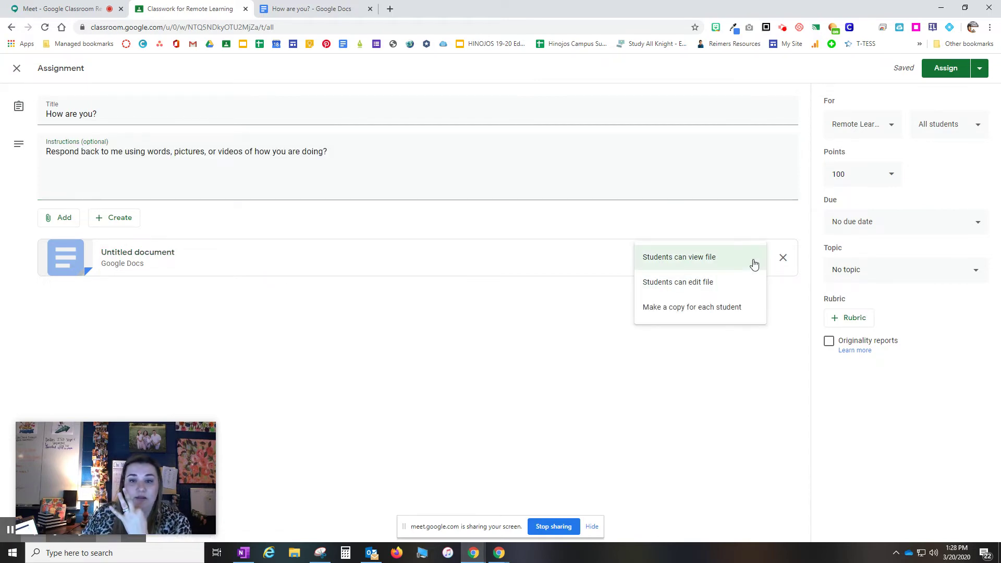
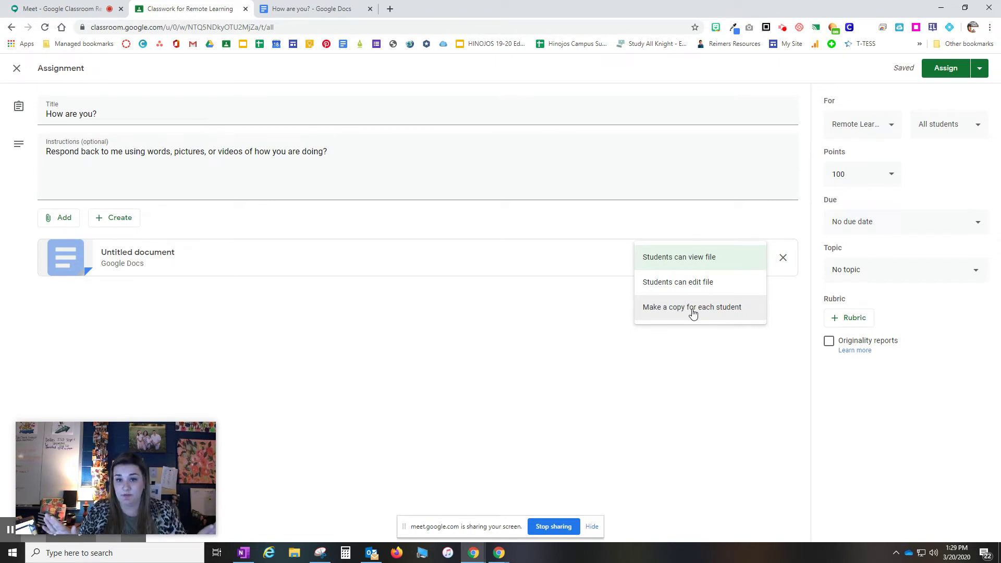
click(692, 312)
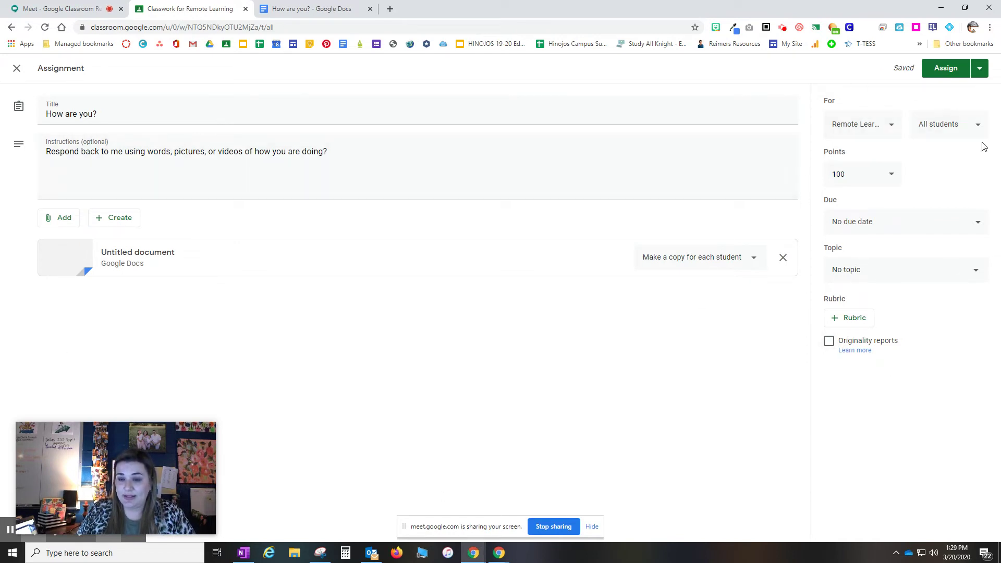
Look through the assignment's class and student recipient lists, deselecting the listed student and selecting the student again.
click(853, 130)
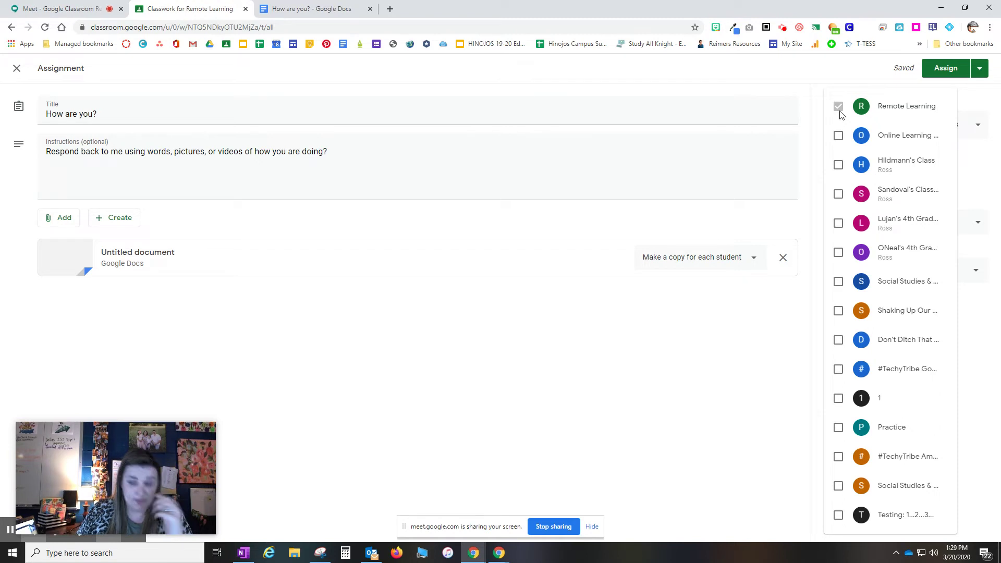
click(838, 106)
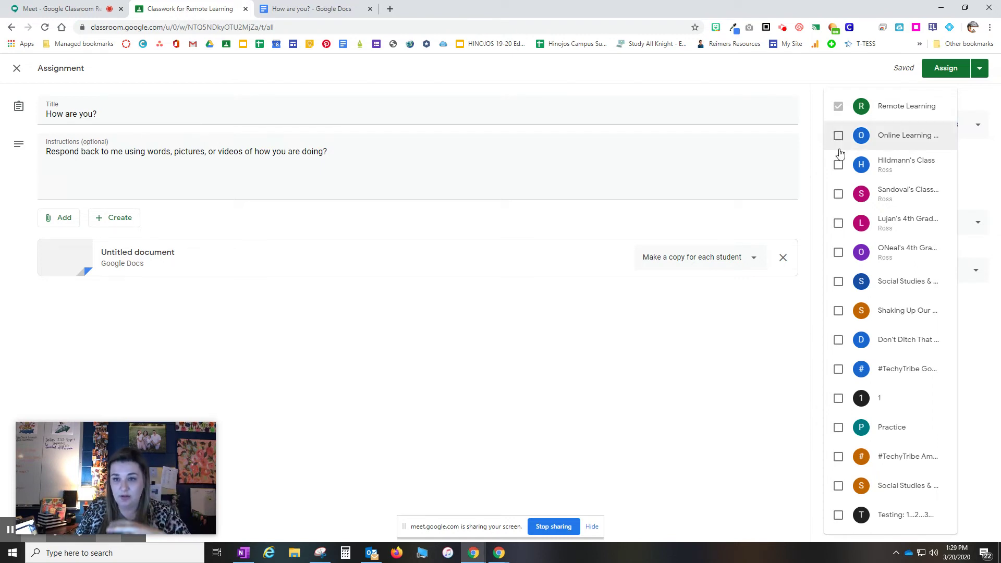
click(816, 123)
click(949, 123)
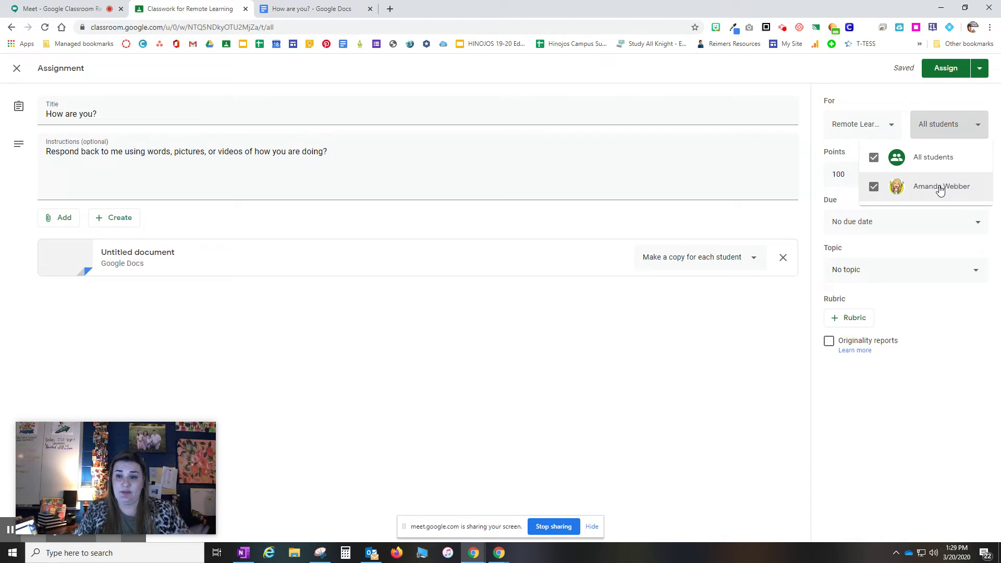
click(873, 186)
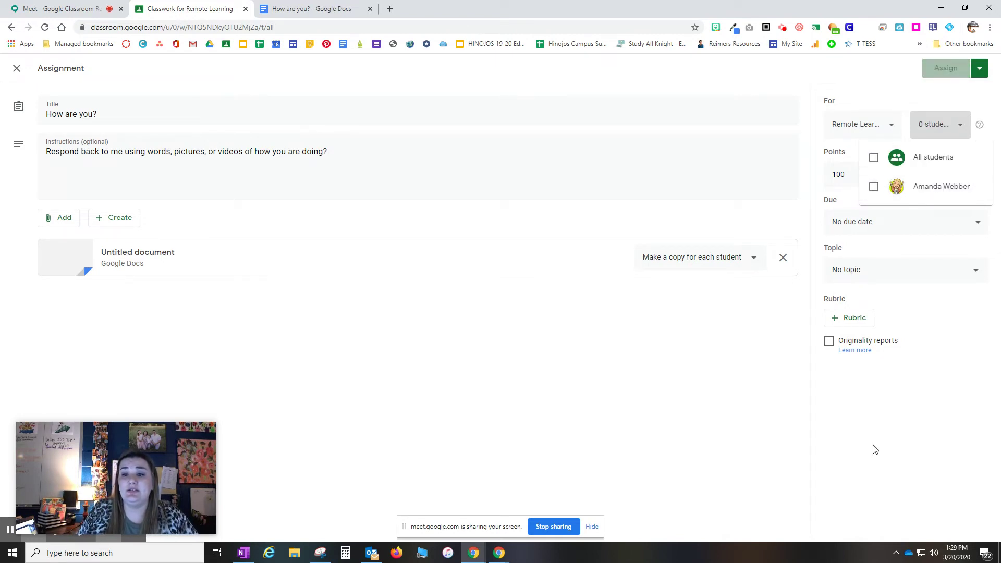
click(874, 188)
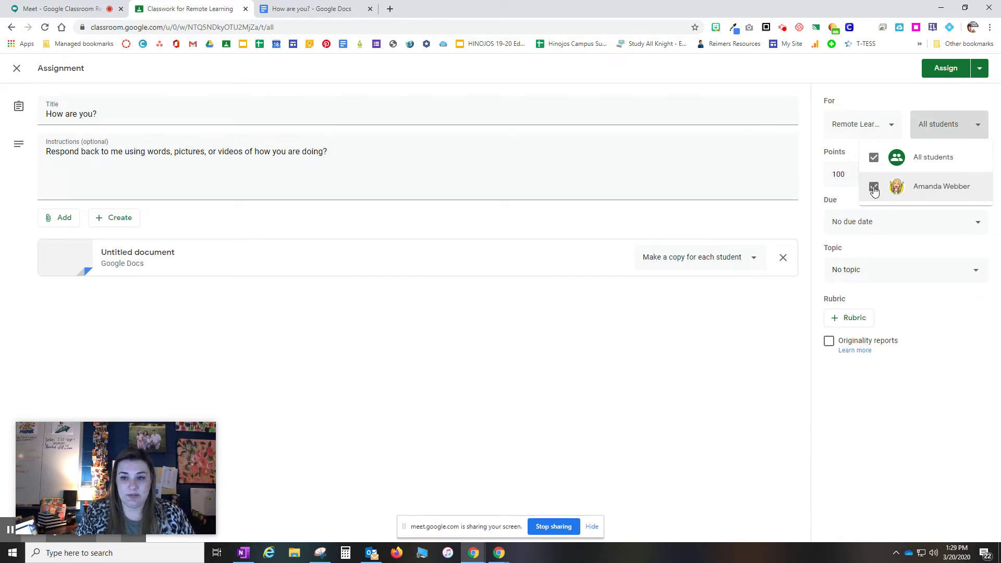
click(961, 131)
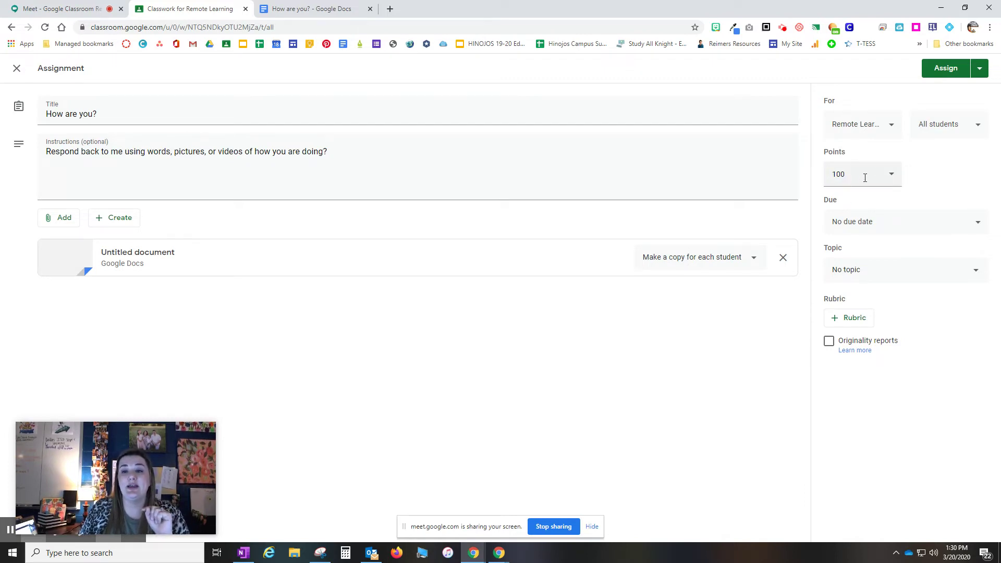
Try 20 as the assignment's points value and set the points back to 100.
click(889, 178)
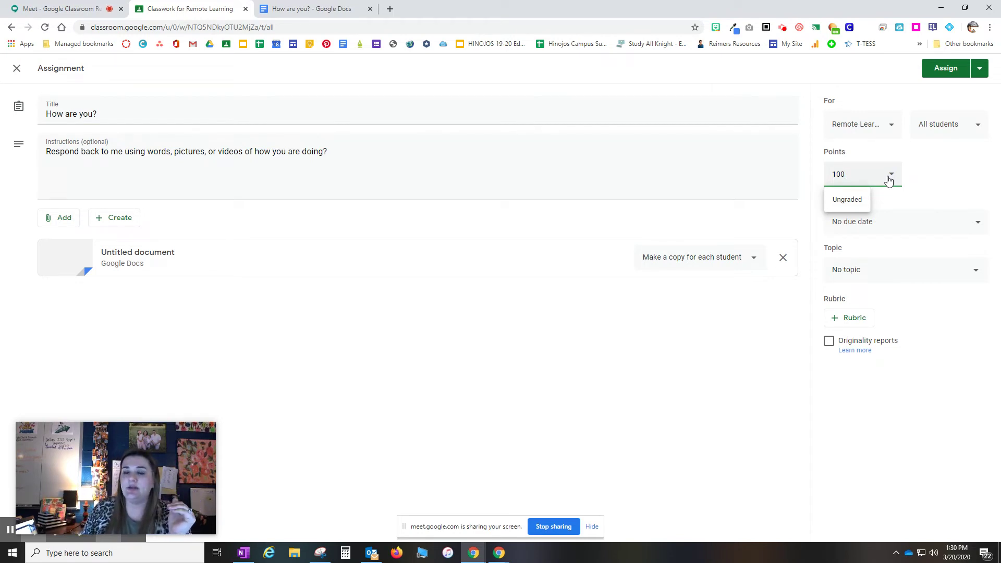
drag(844, 173, 806, 173)
text(20)
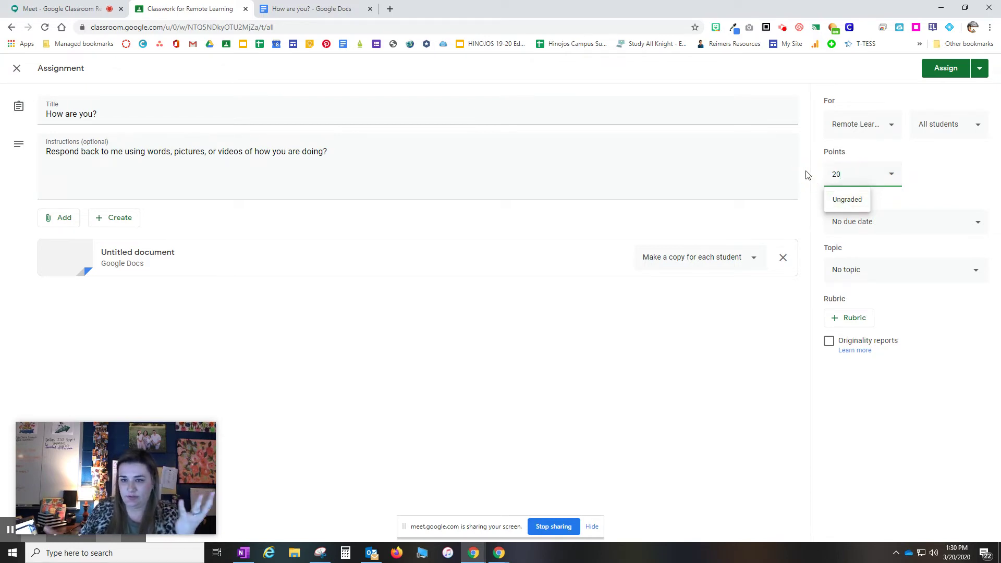
key(BackSpace)
key(BackSpace)
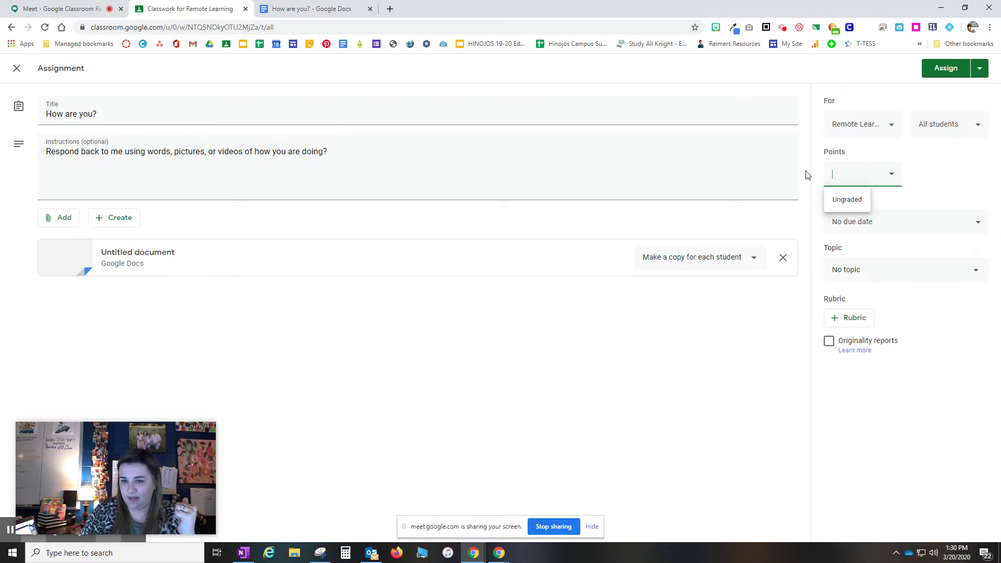
text(100)
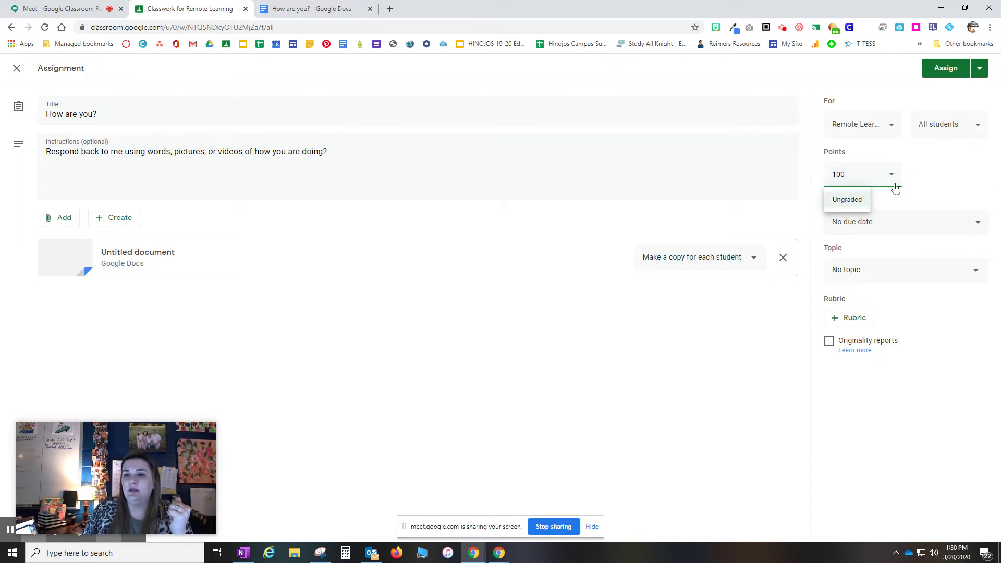
click(942, 179)
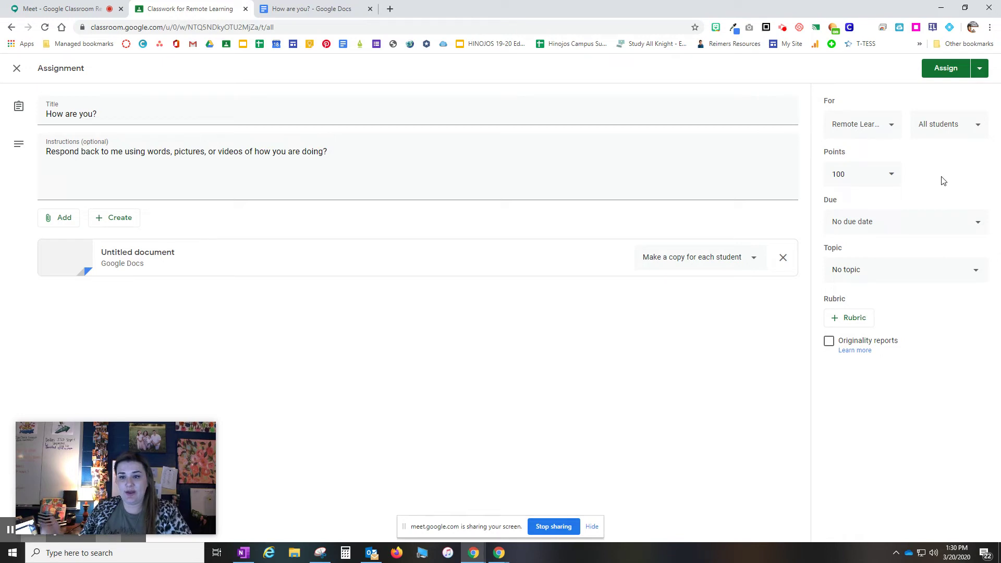
Set the assignment's due date to Mar 27, 2020, adding the optional due time and clearing it again.
click(975, 228)
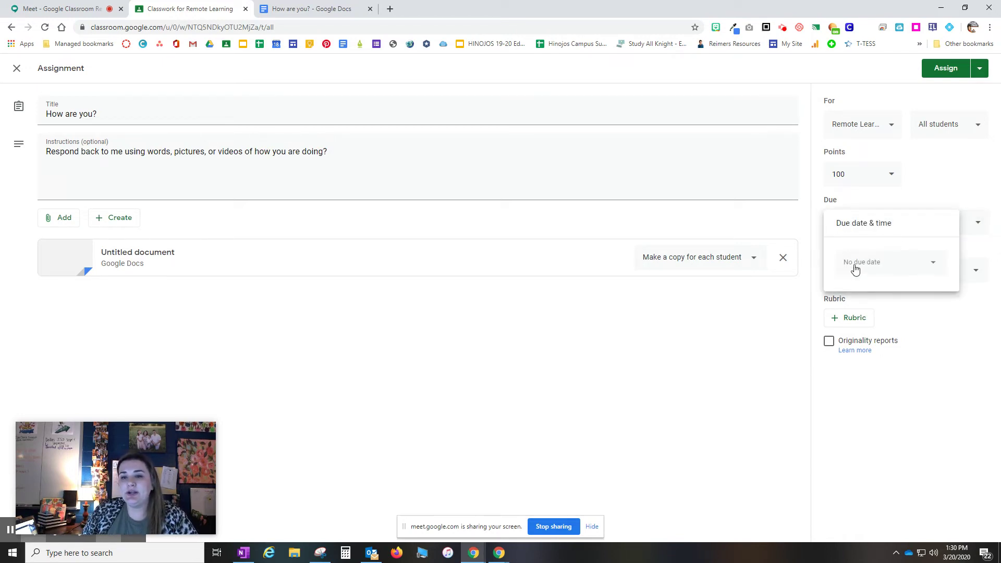
click(926, 262)
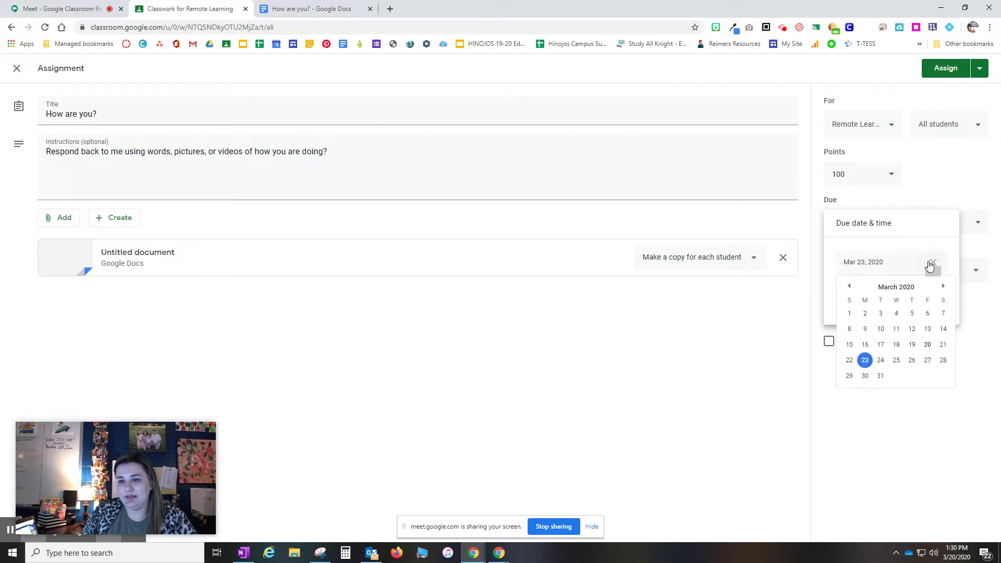
click(928, 360)
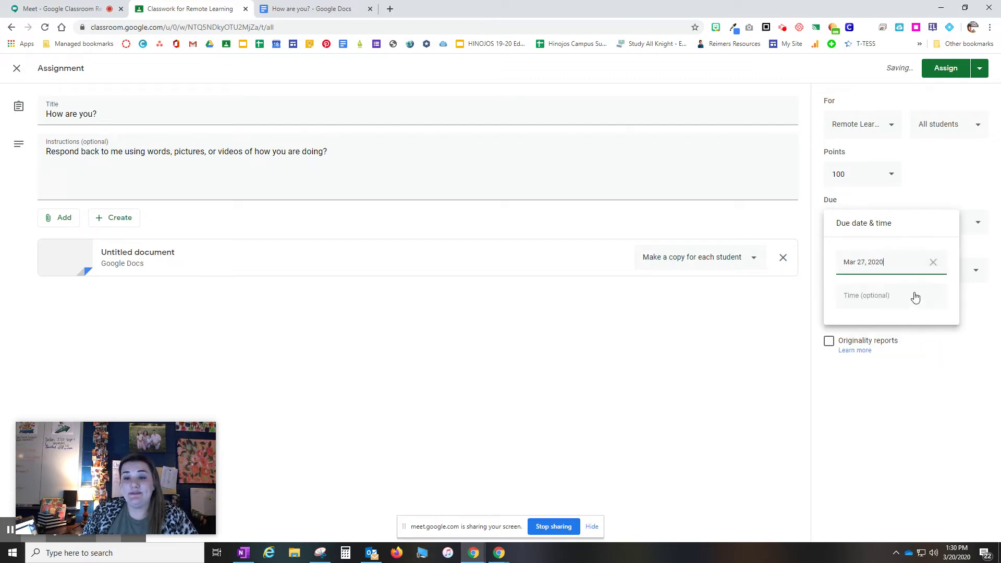
click(880, 302)
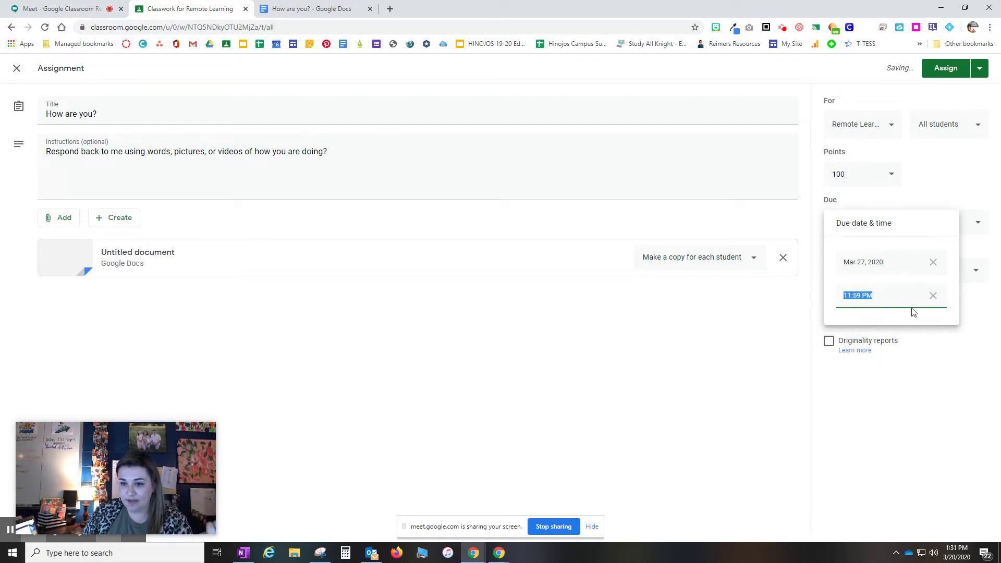
click(932, 295)
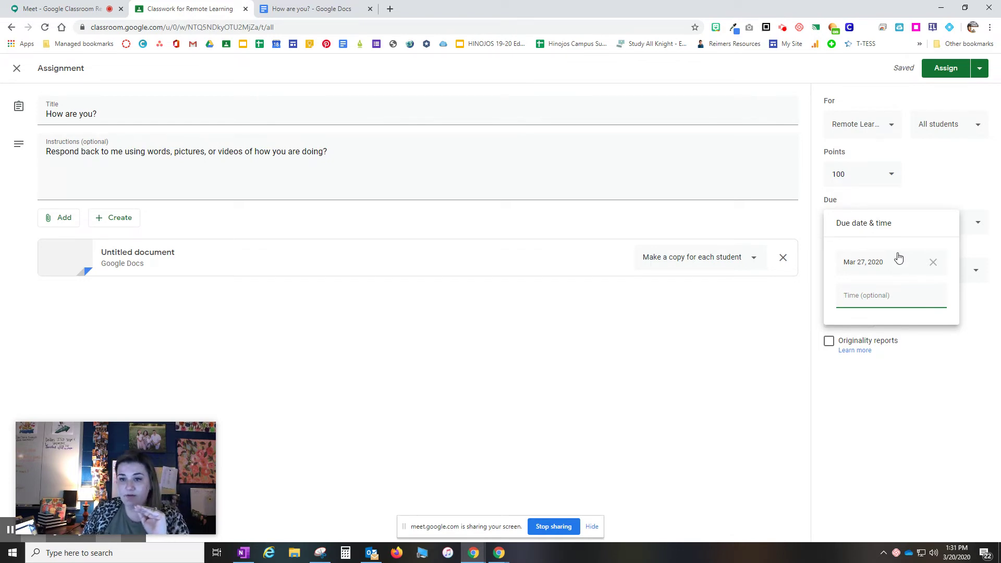
click(970, 312)
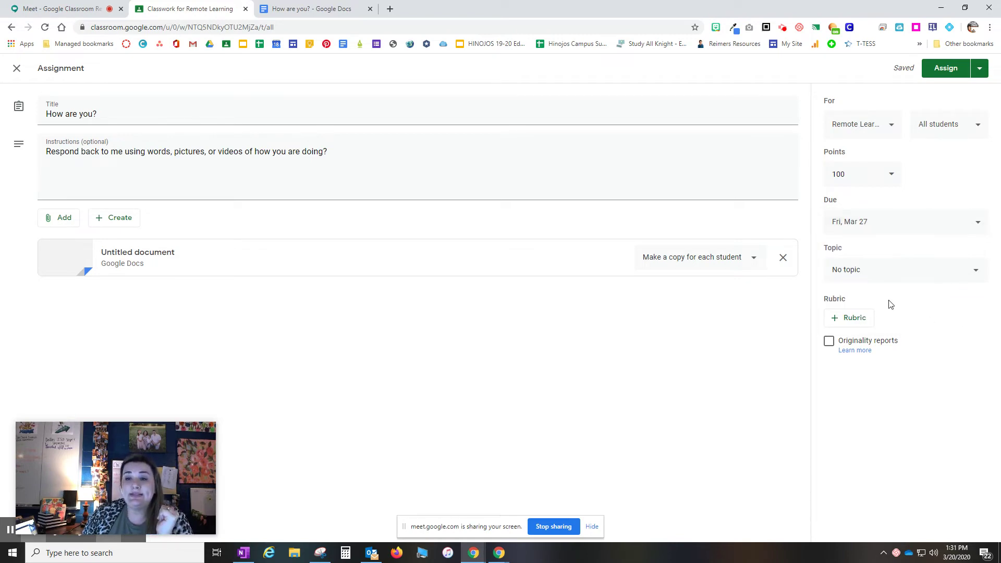
Look through the assignment's topic choices, keeping "No topic", and view the options for adding a rubric.
click(974, 269)
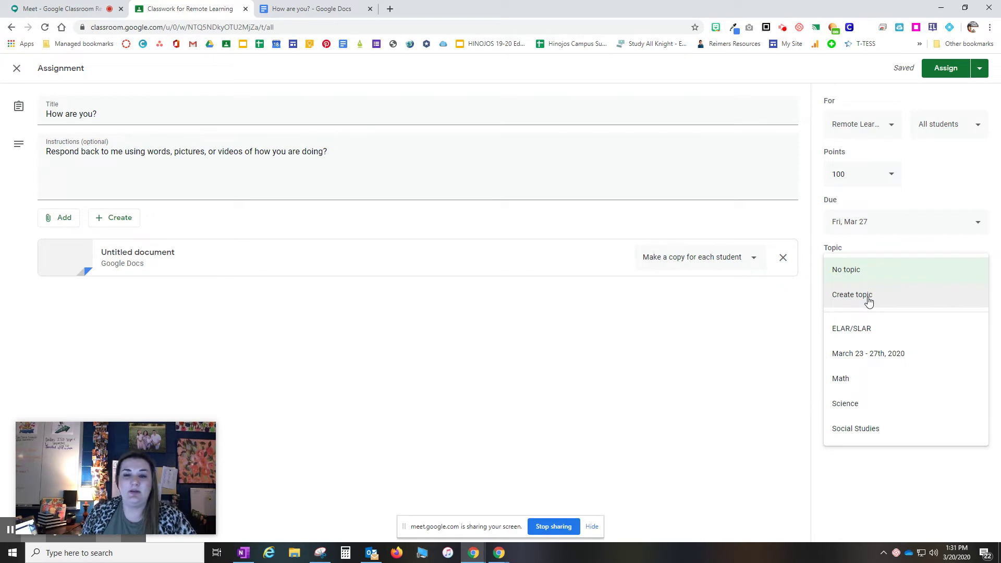
click(855, 267)
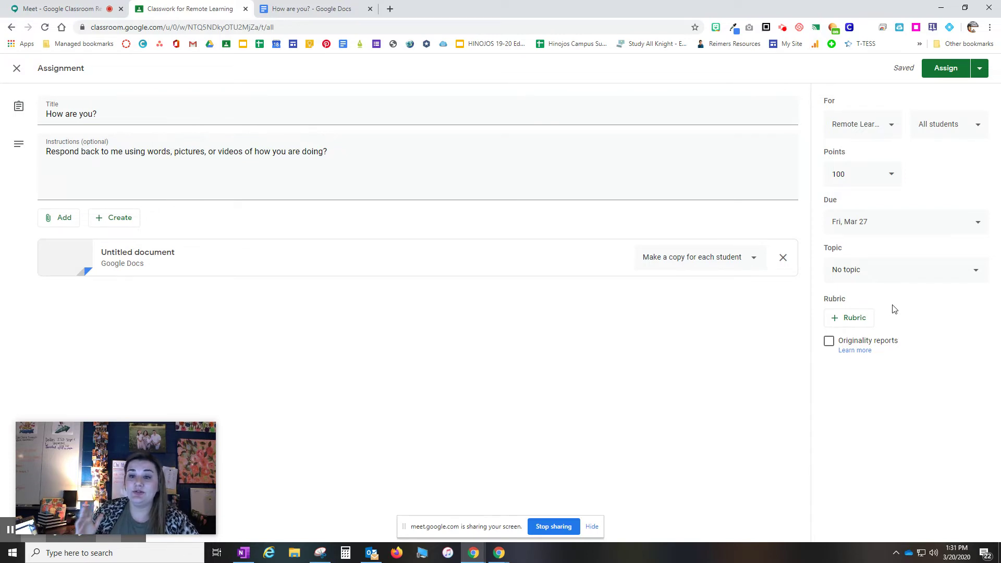
click(847, 320)
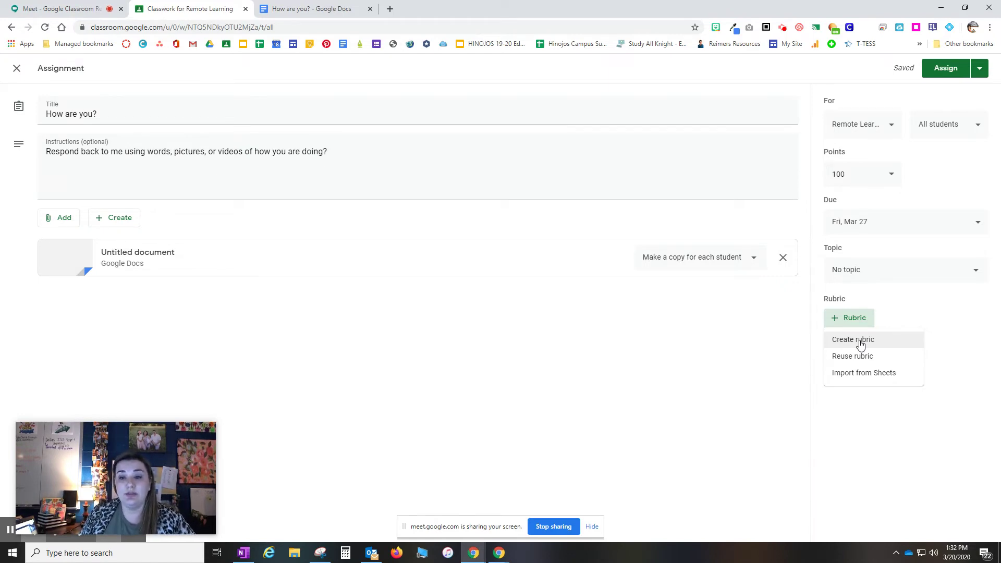
click(899, 320)
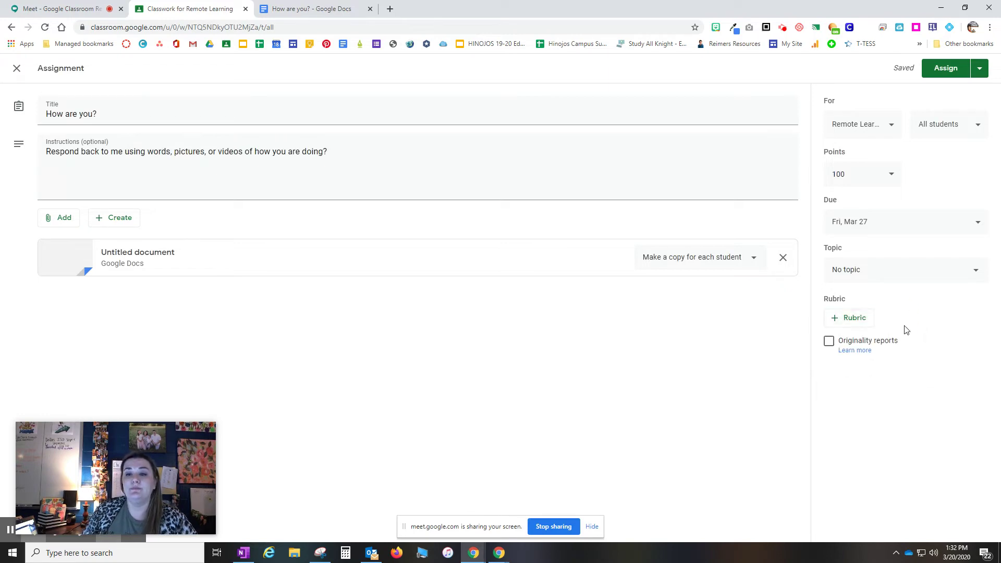
Open the help article on originality reports, highlight its introductory paragraph and close the article.
click(859, 351)
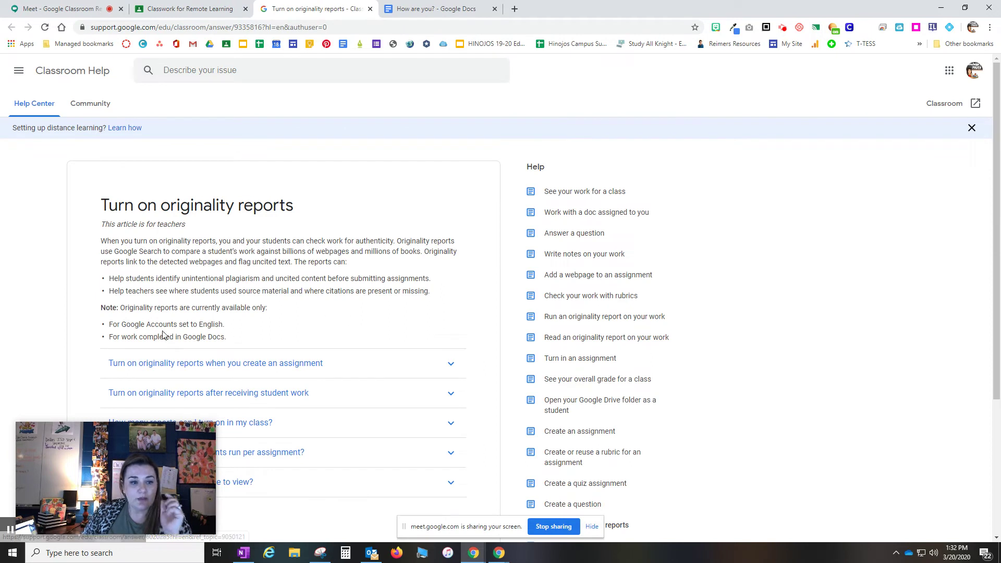
drag(102, 247, 365, 271)
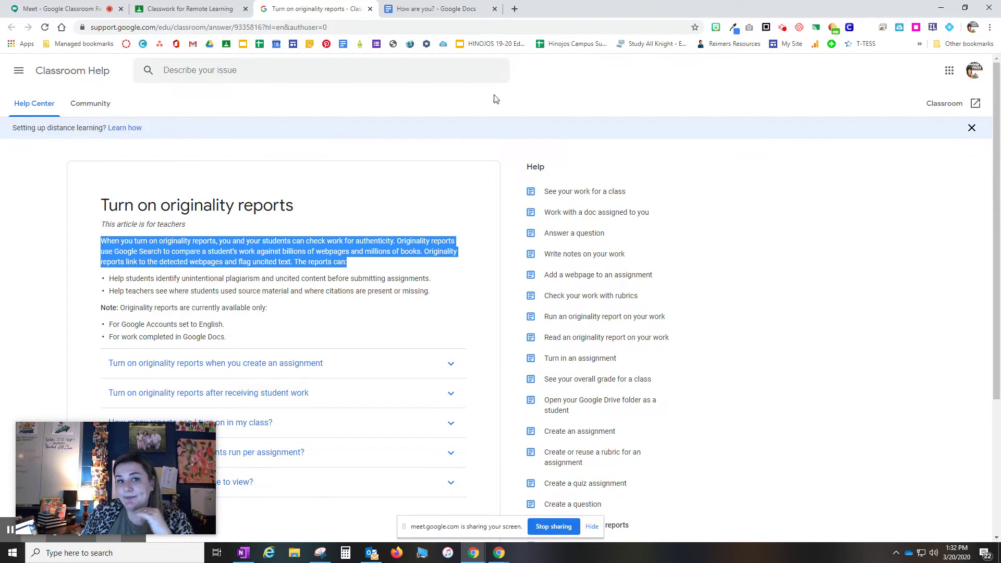
click(370, 9)
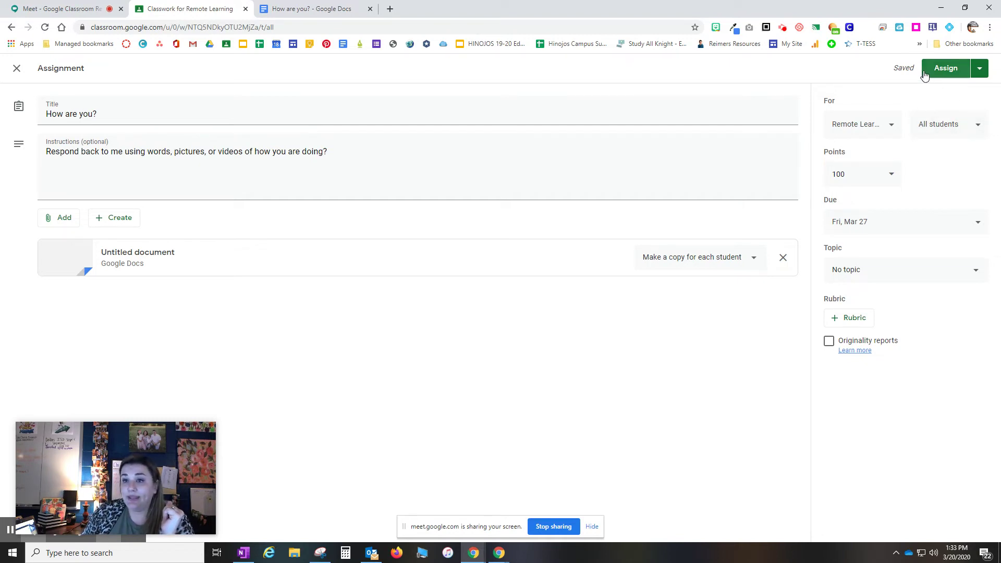
Assign the "How are you?" assignment immediately and move it under the topic "March 23 - 27th, 2020" on the classwork page.
click(979, 72)
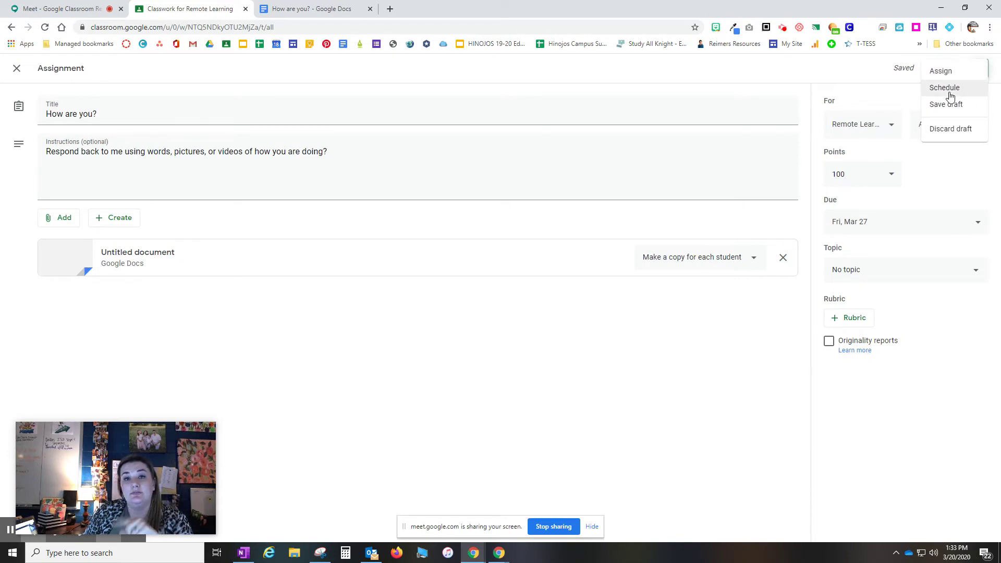
click(941, 70)
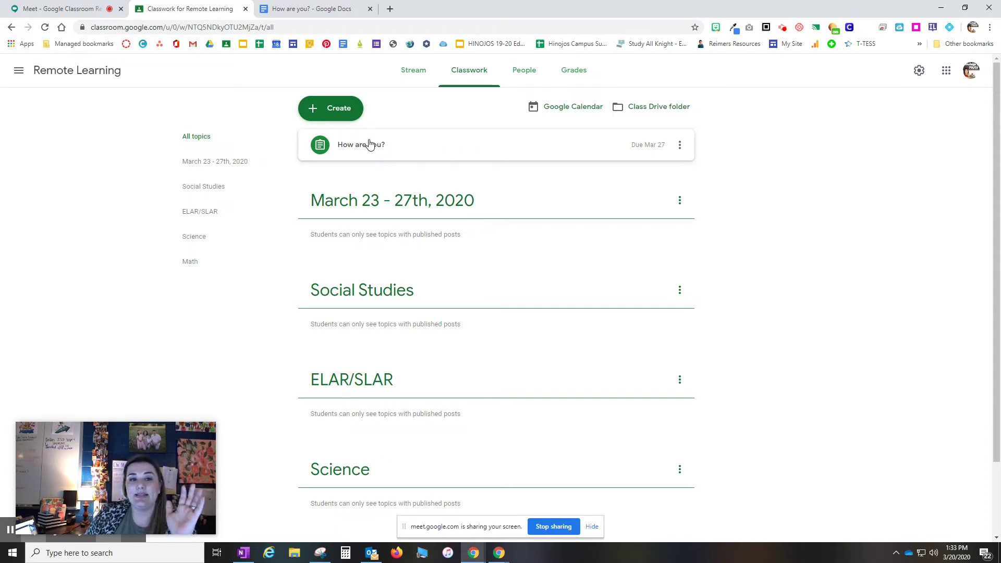
click(368, 146)
drag(367, 147, 409, 129)
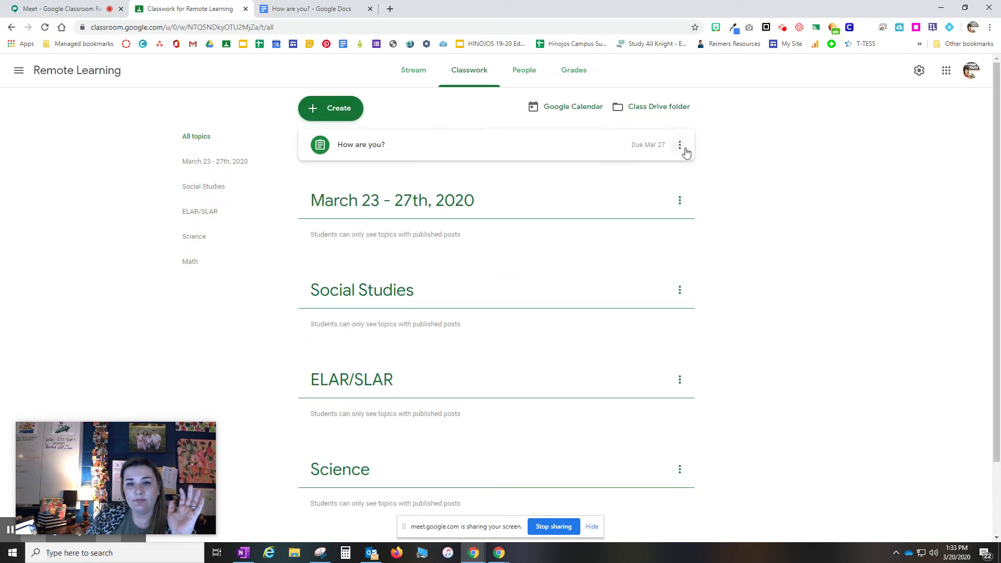
click(679, 146)
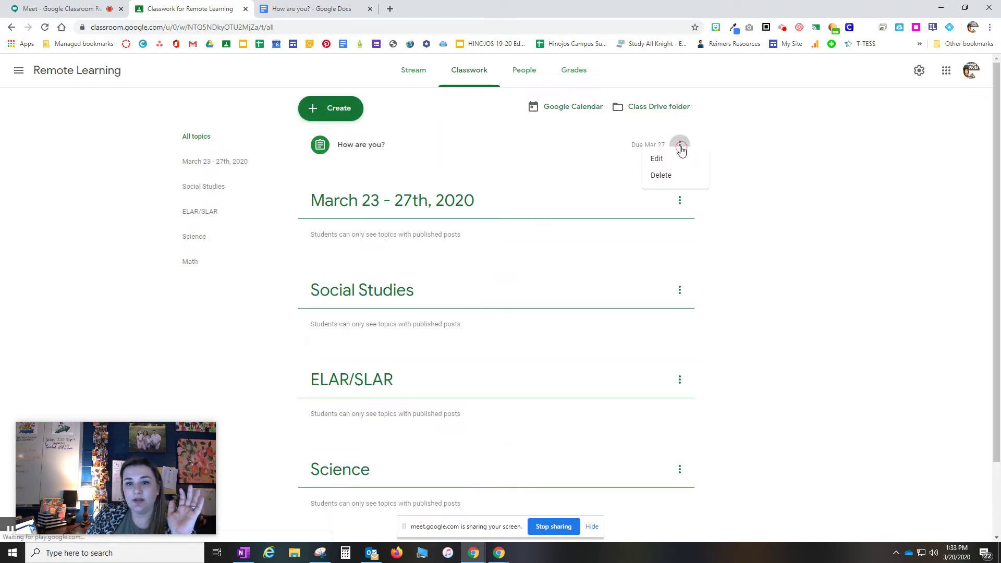
click(730, 173)
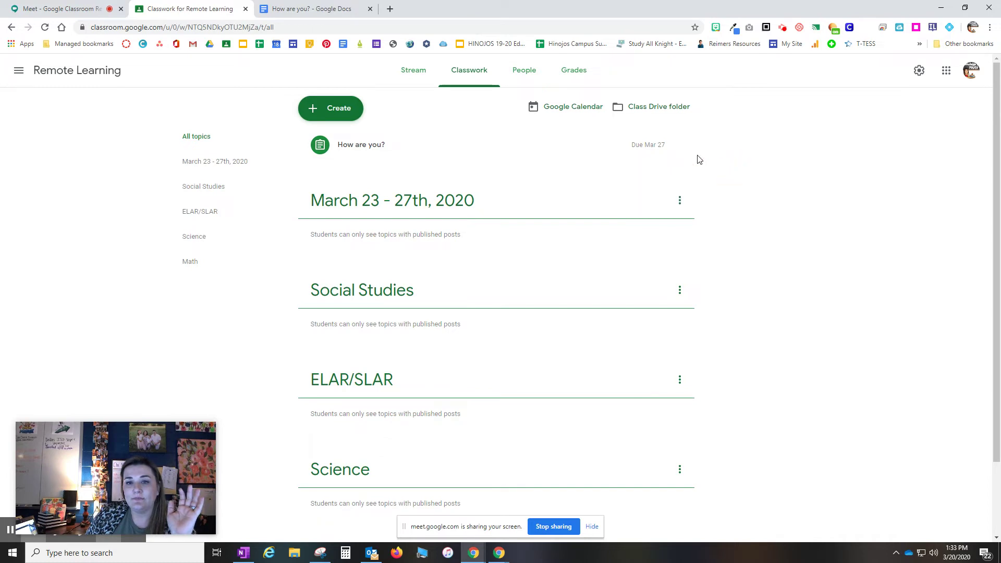
drag(489, 141, 479, 214)
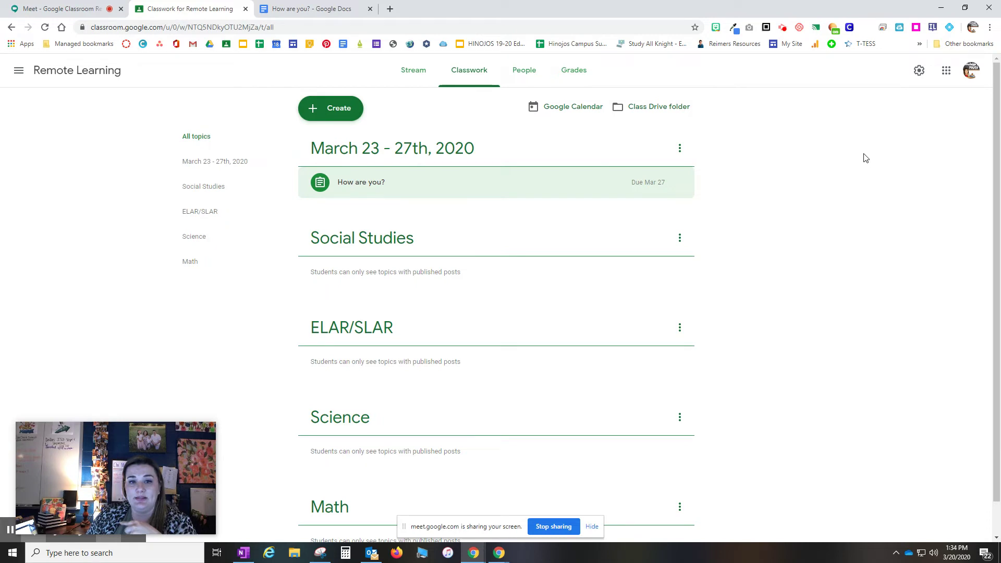
Open the class's Google Calendar, allow its notifications, view the week of March 22 to 28, and close the calendar and the "How are you?" document.
click(573, 113)
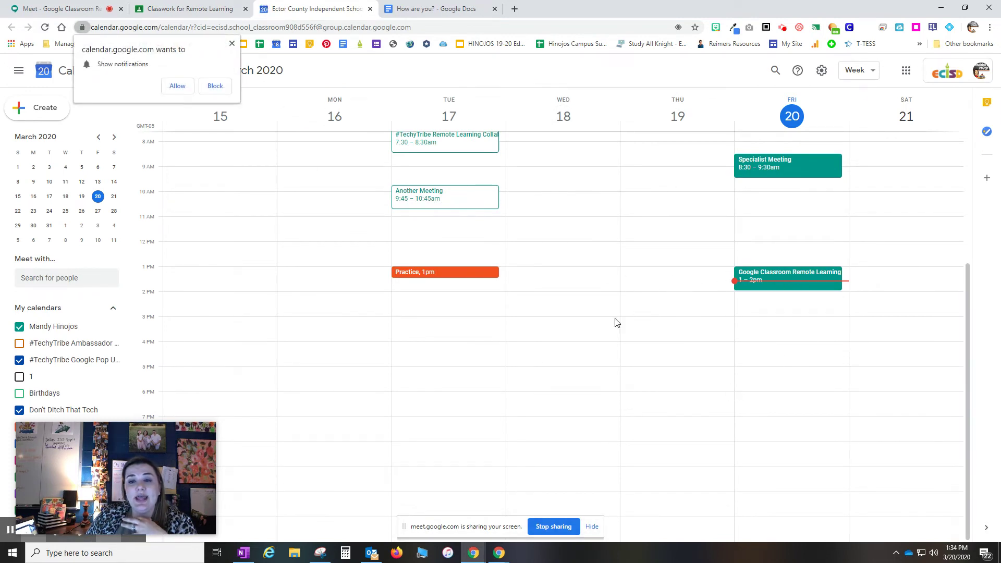
click(178, 85)
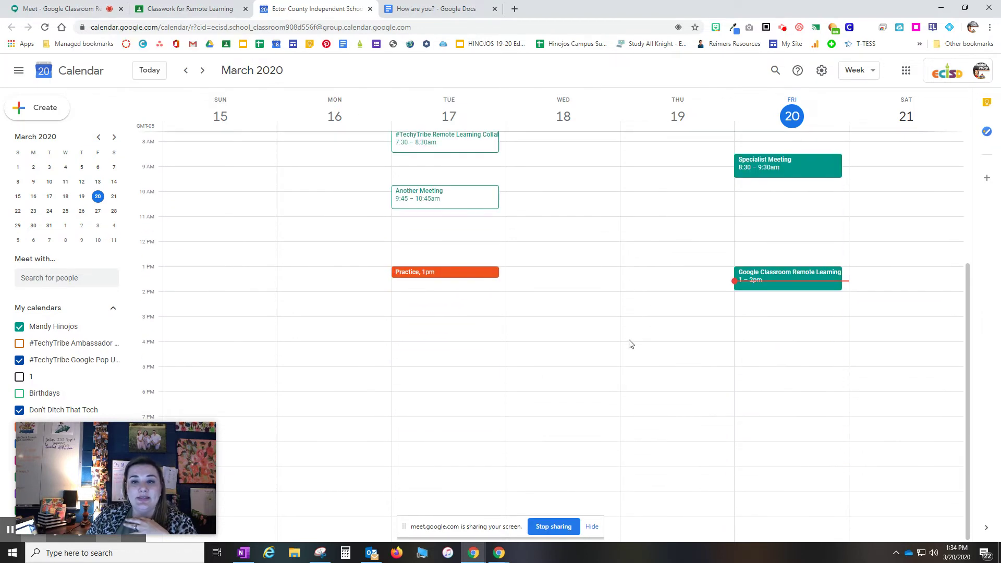
click(202, 70)
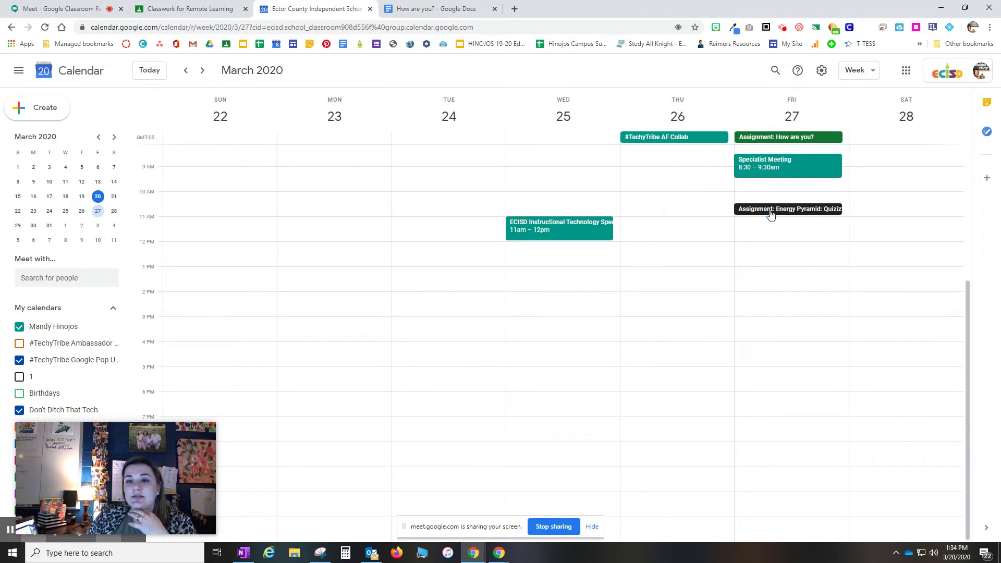
scroll(777, 287, up, 2)
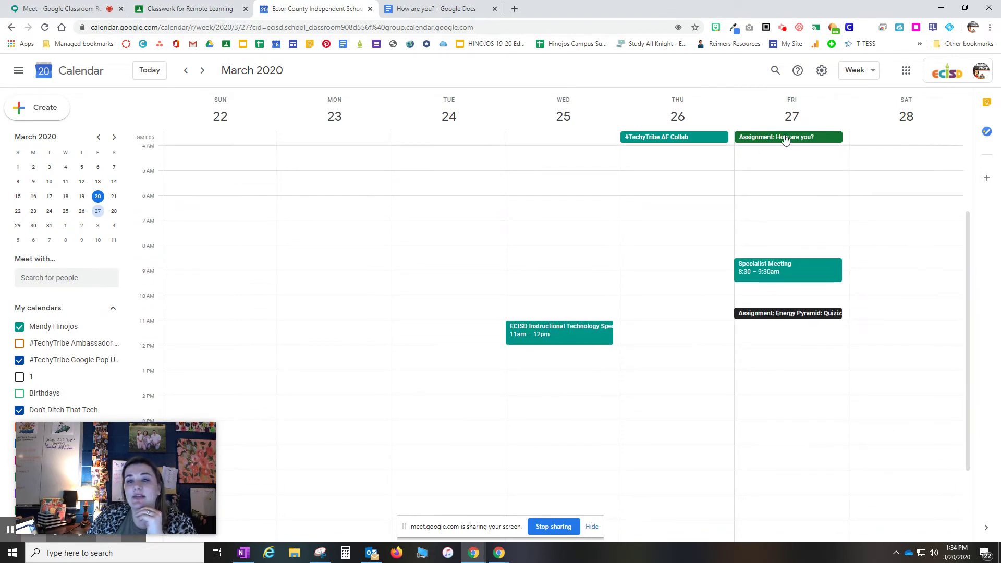
scroll(743, 445, down, 2)
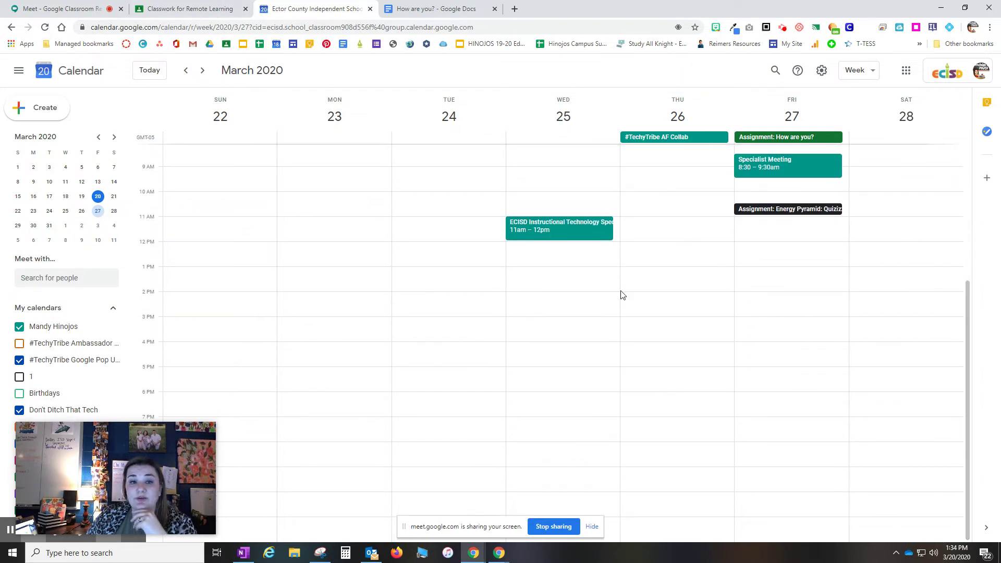
click(369, 9)
click(369, 9)
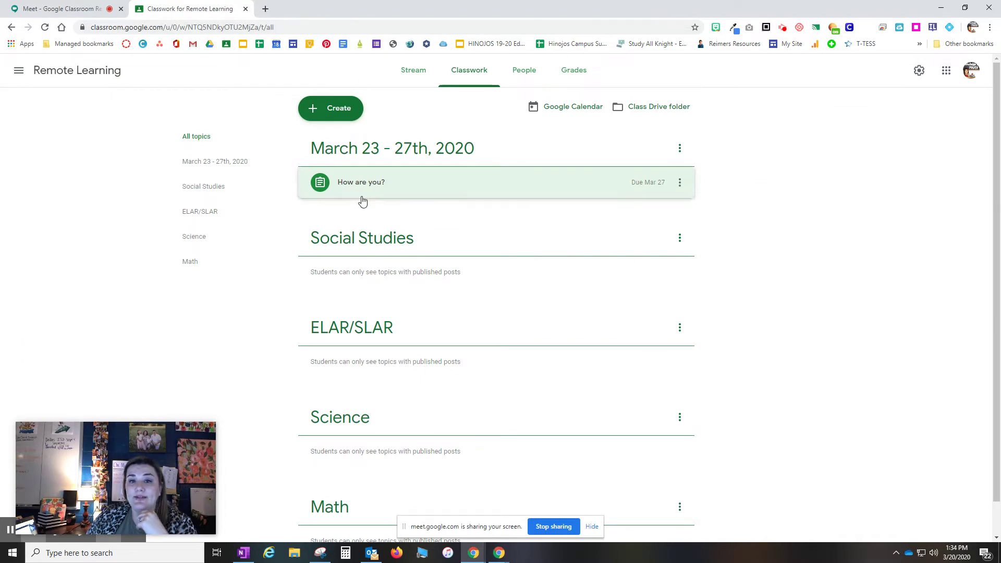
View the class Drive folder, find it again from My Drive through the Classroom and Remote Learning folders, and return to the classwork page.
click(653, 114)
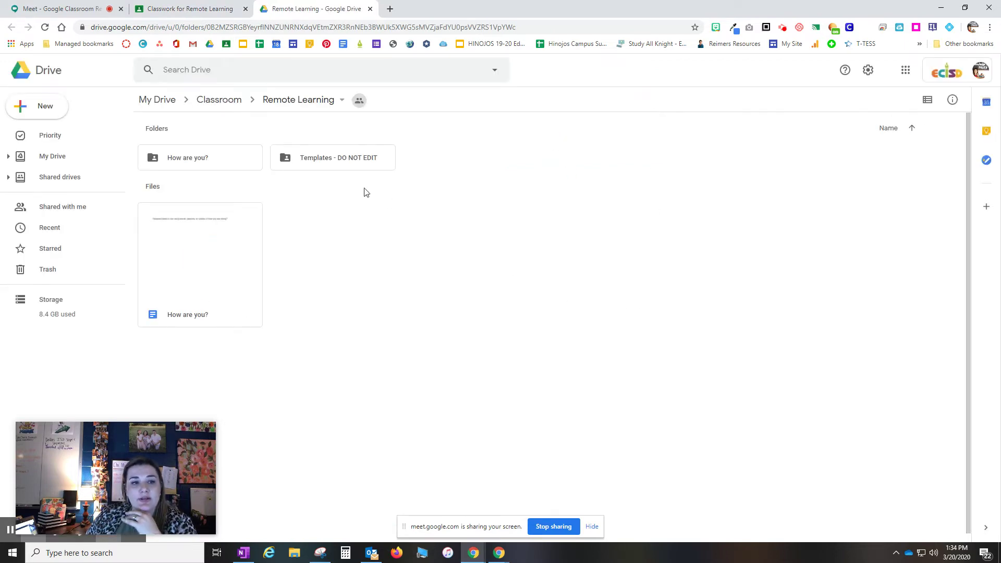
click(166, 106)
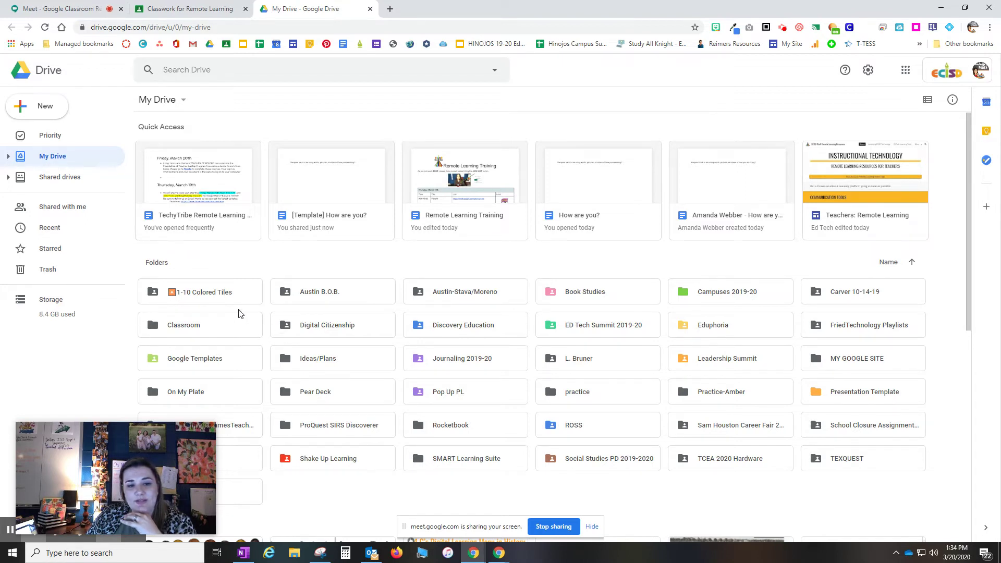
double_click(206, 329)
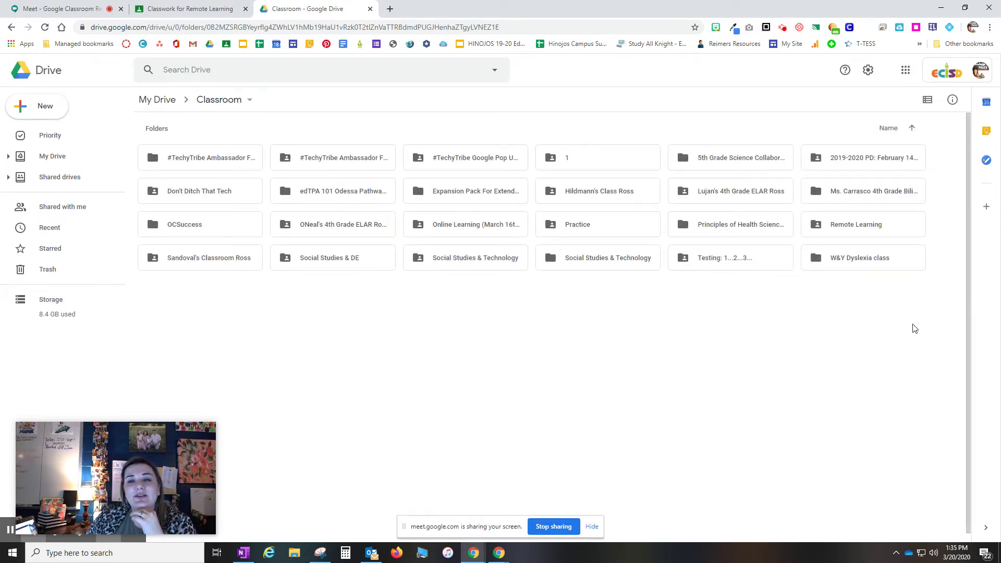
double_click(848, 232)
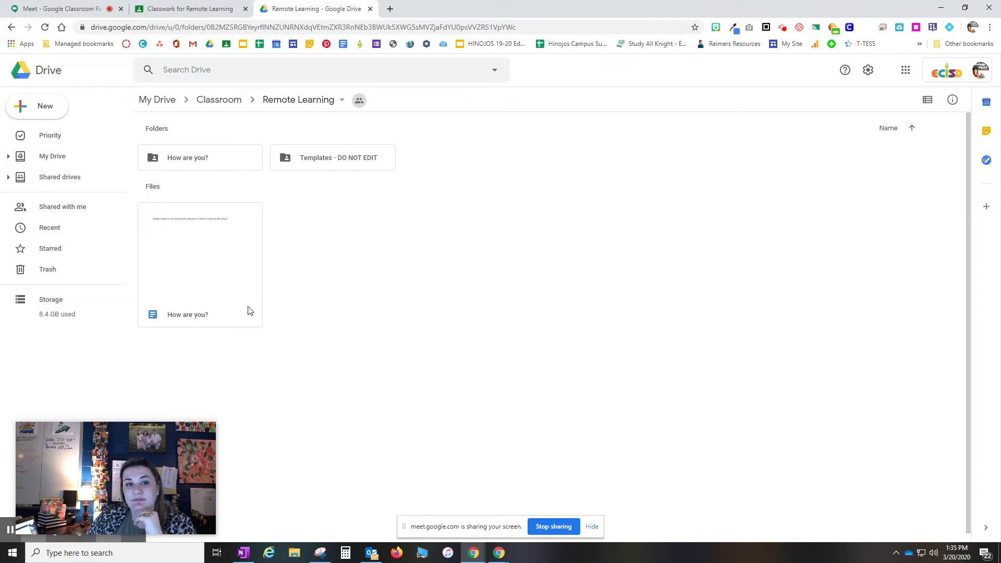
click(191, 10)
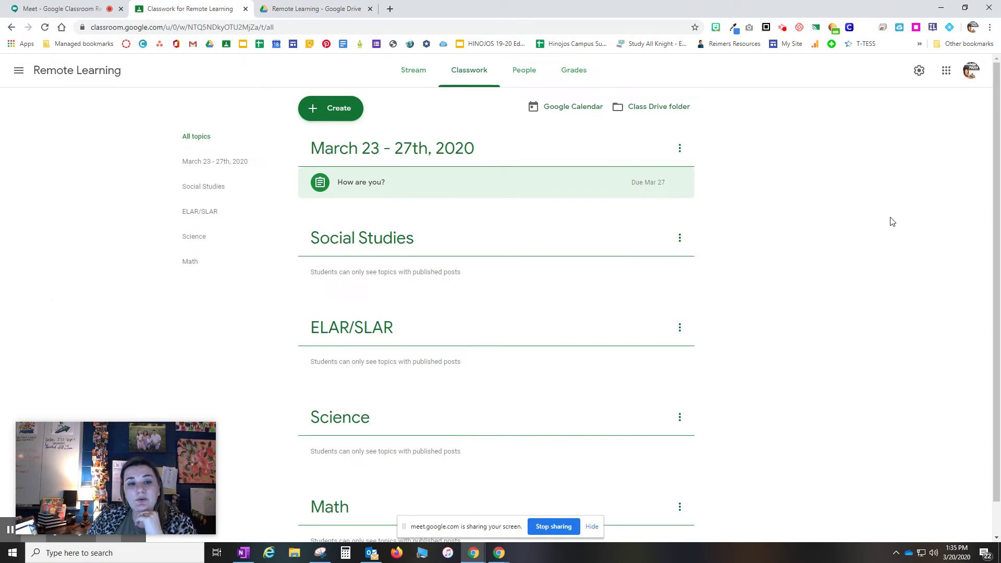
Start a new assignment from the classwork page and show the file types that can be created for it.
click(319, 108)
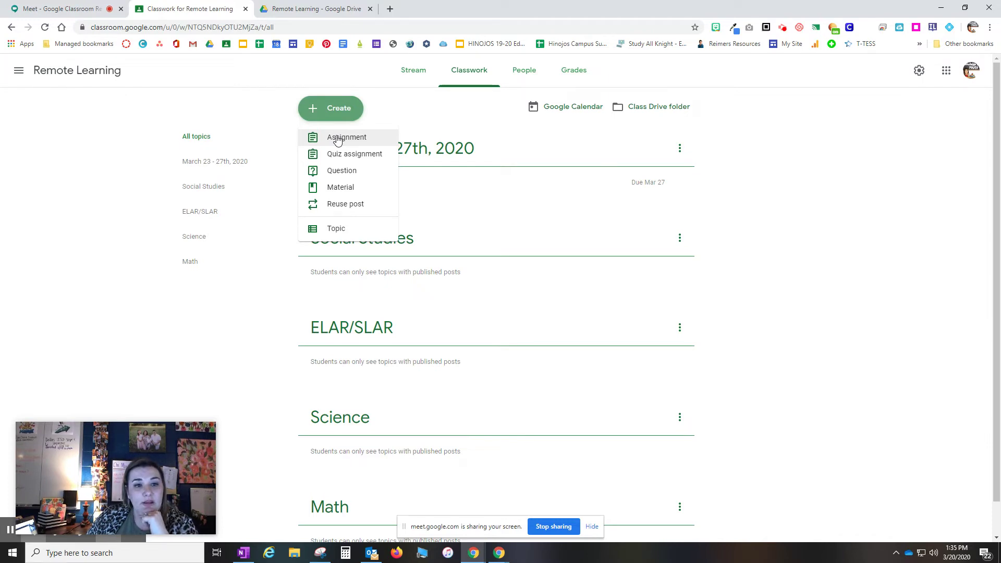
click(752, 113)
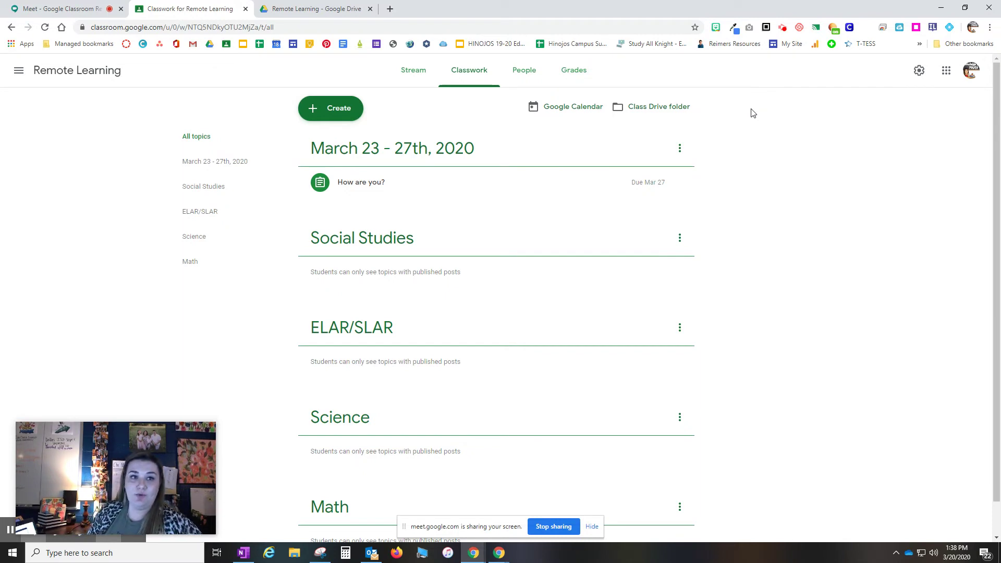
click(341, 117)
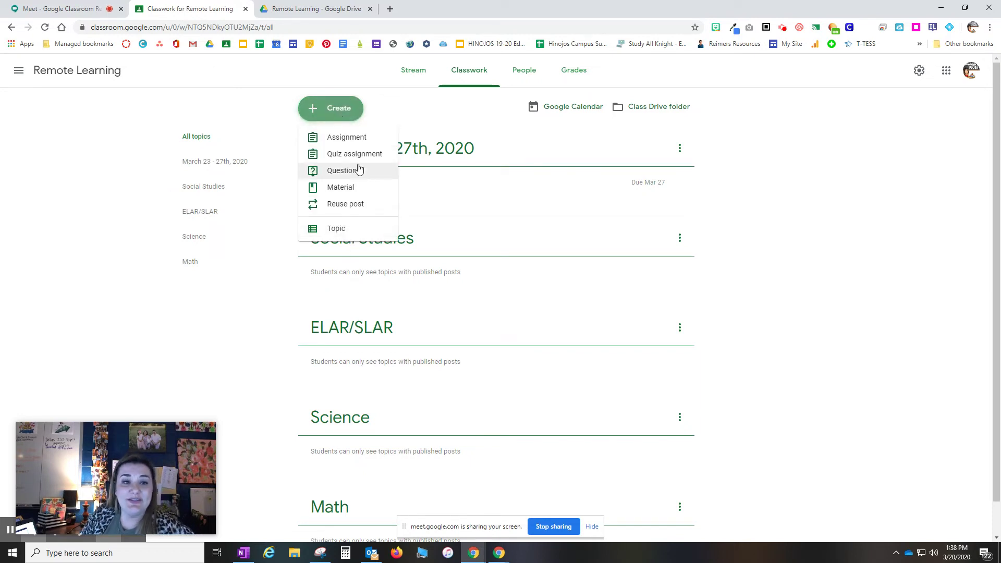
click(336, 137)
click(118, 219)
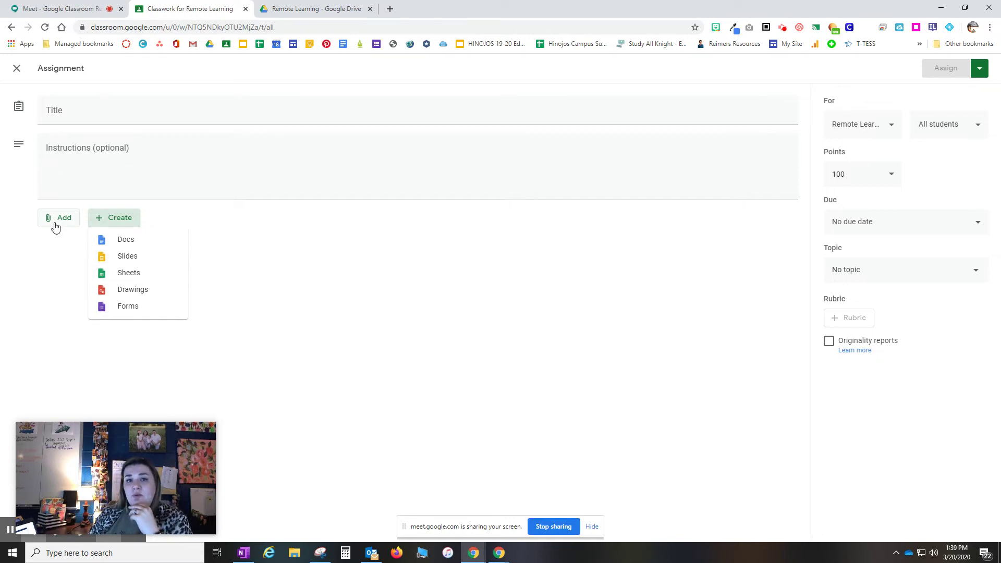
Go to My Drive in Google Drive, start a file upload, browse the Downloads folder and cancel the upload.
click(301, 16)
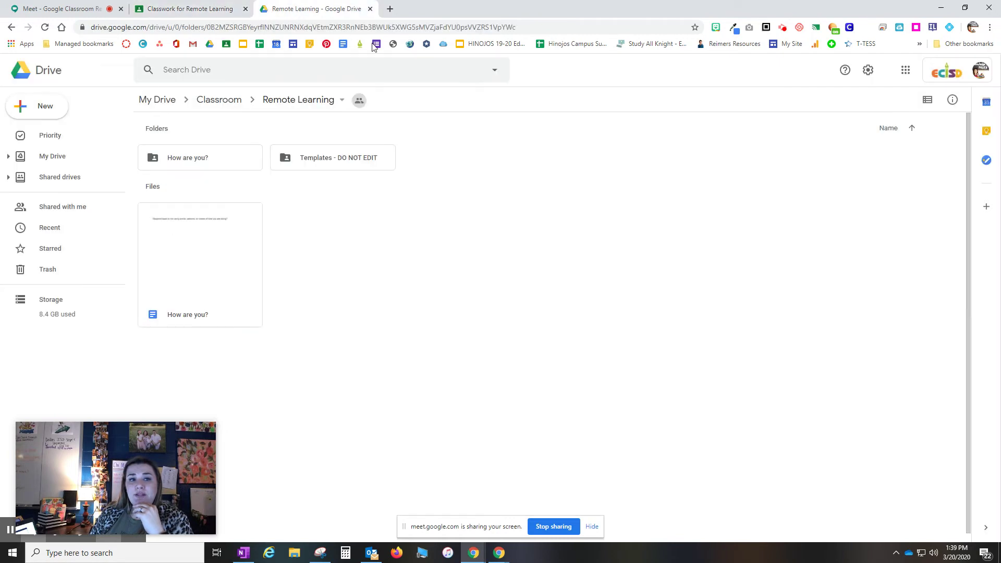
click(158, 100)
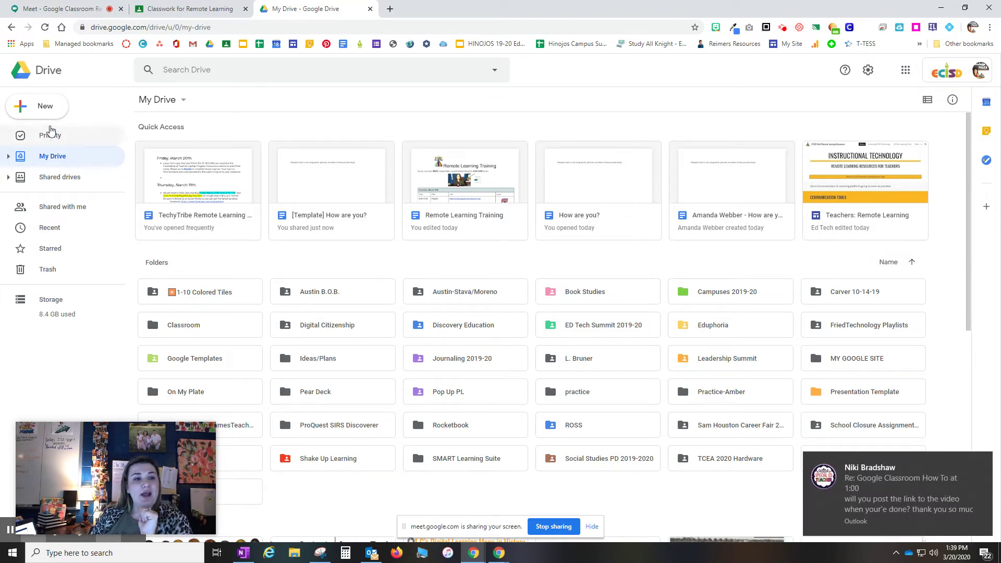
click(25, 106)
click(45, 134)
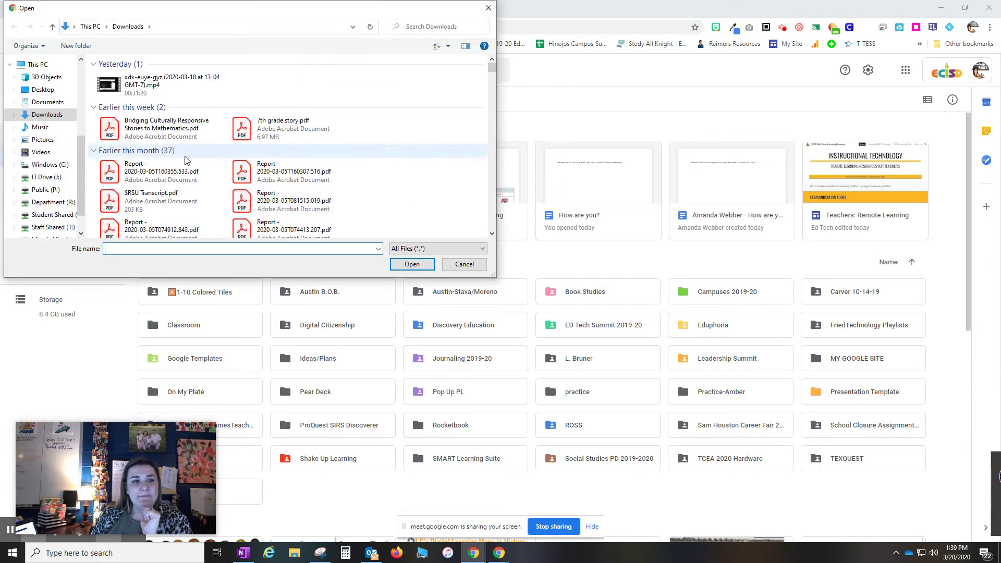
scroll(178, 159, down, 5)
scroll(177, 159, up, 6)
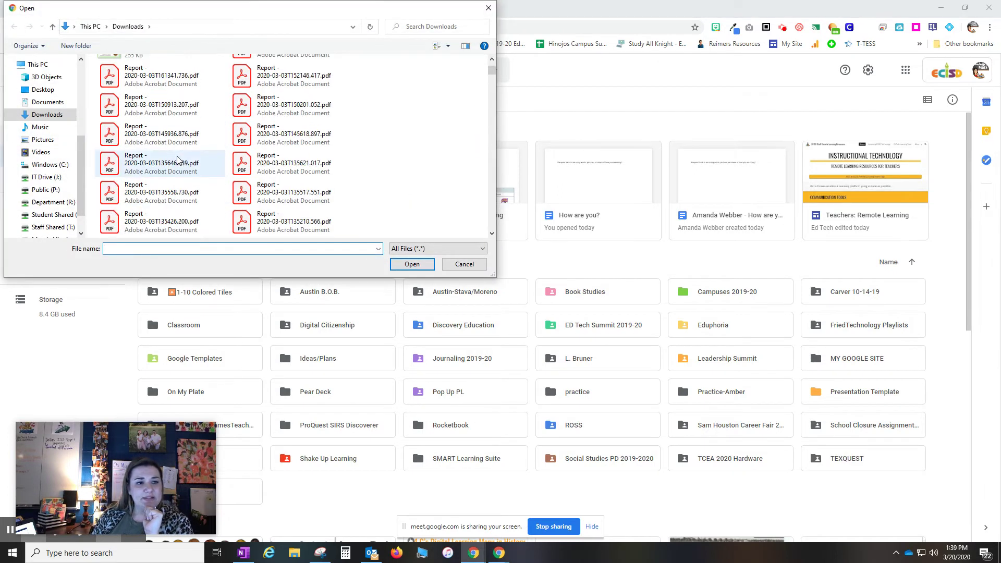
scroll(177, 159, down, 8)
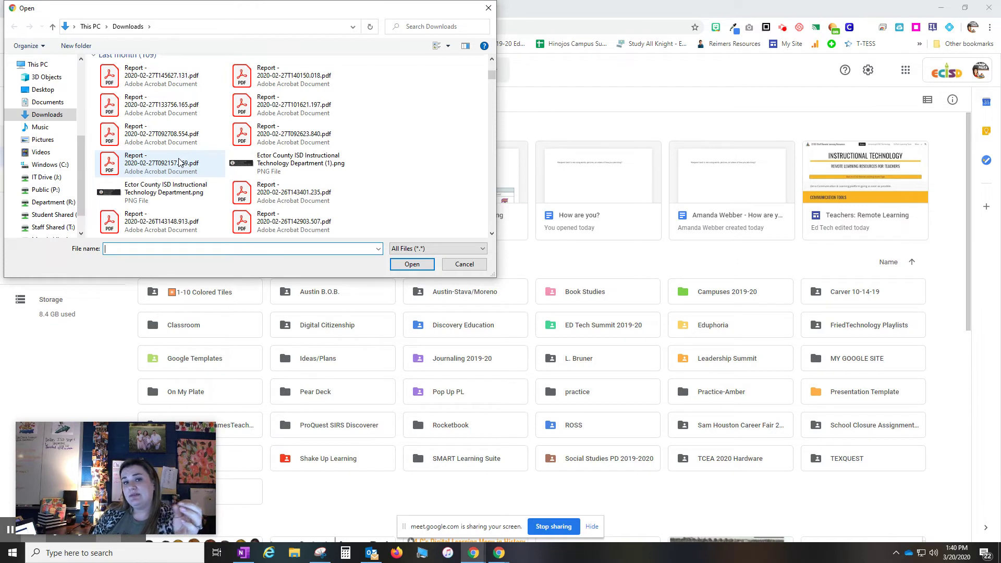
scroll(208, 163, down, 5)
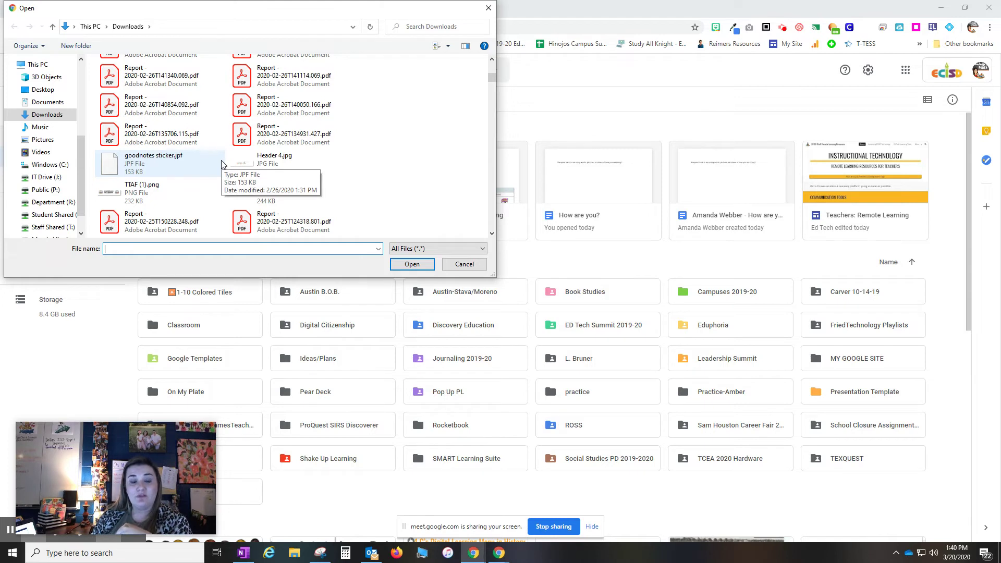
click(471, 265)
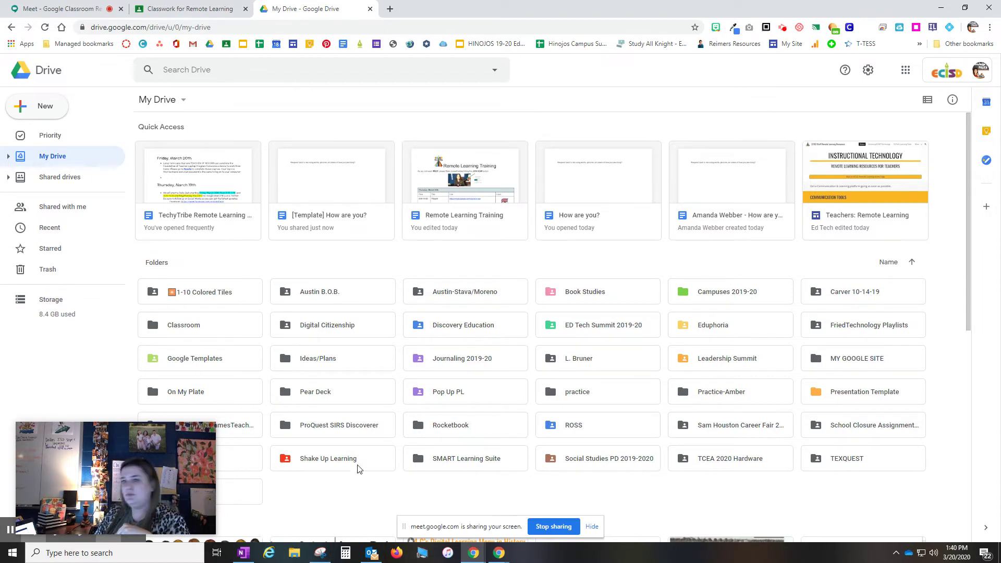
Switch to the Google Meet call, mute the microphone and move the screen-sharing bar away from the call controls.
click(43, 9)
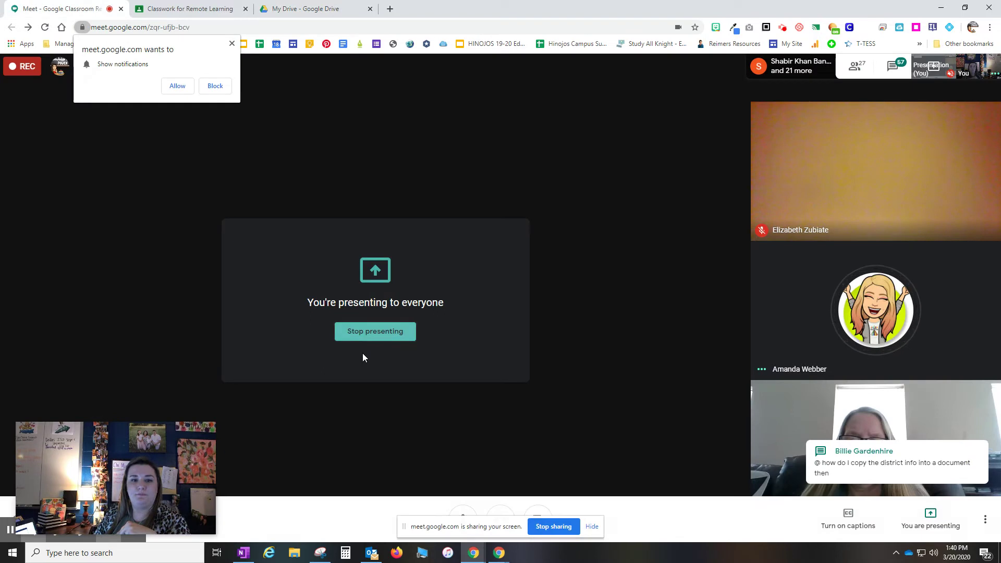
click(462, 512)
drag(403, 527, 734, 523)
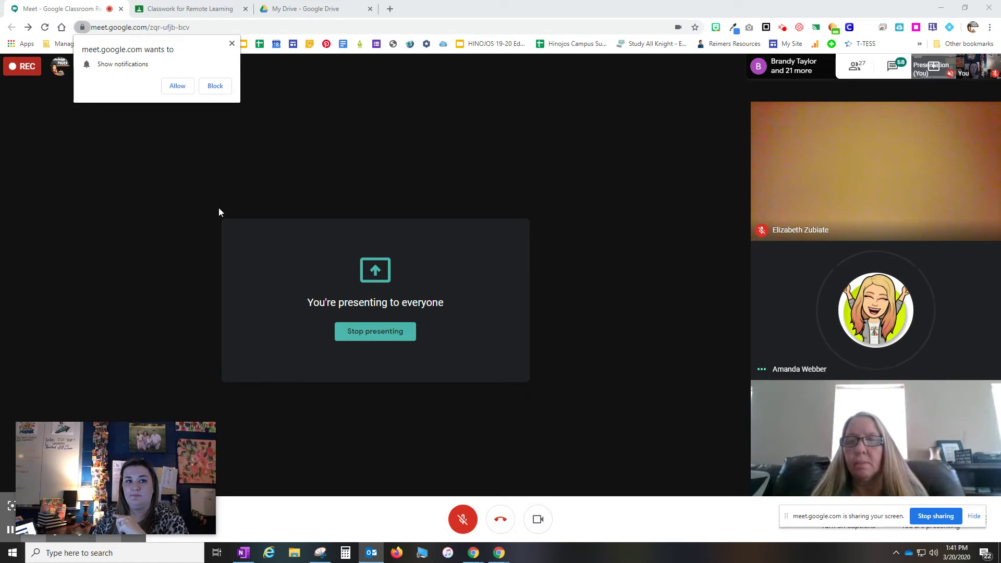
Allow notifications for the Google Meet call, check the call again and return to the blank assignment in Google Classroom.
click(169, 4)
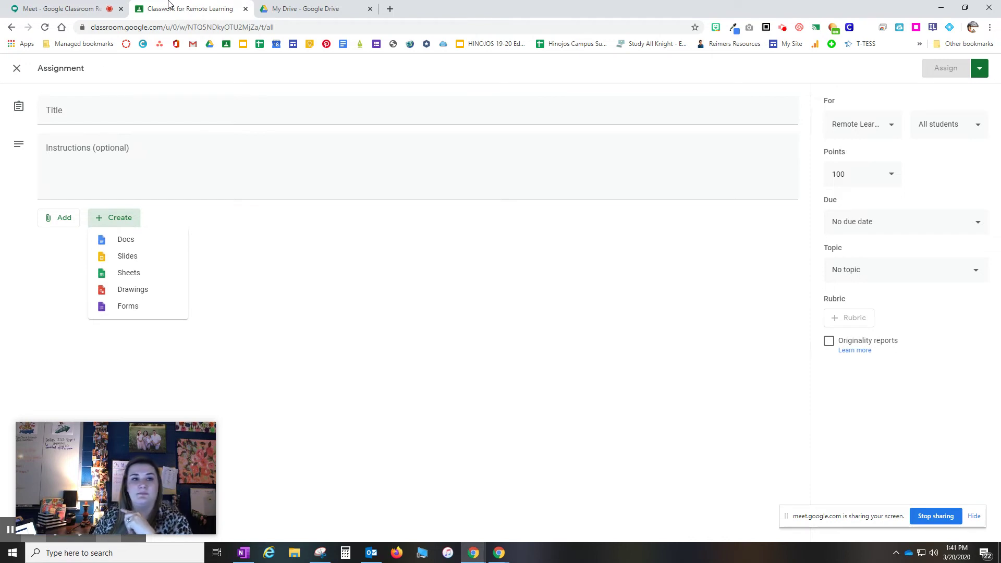
click(40, 13)
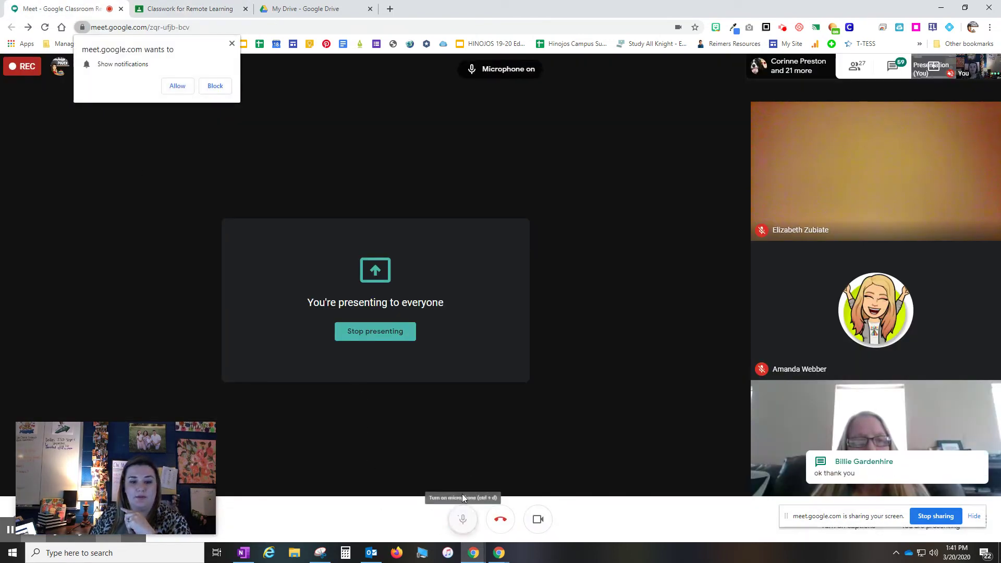
click(176, 87)
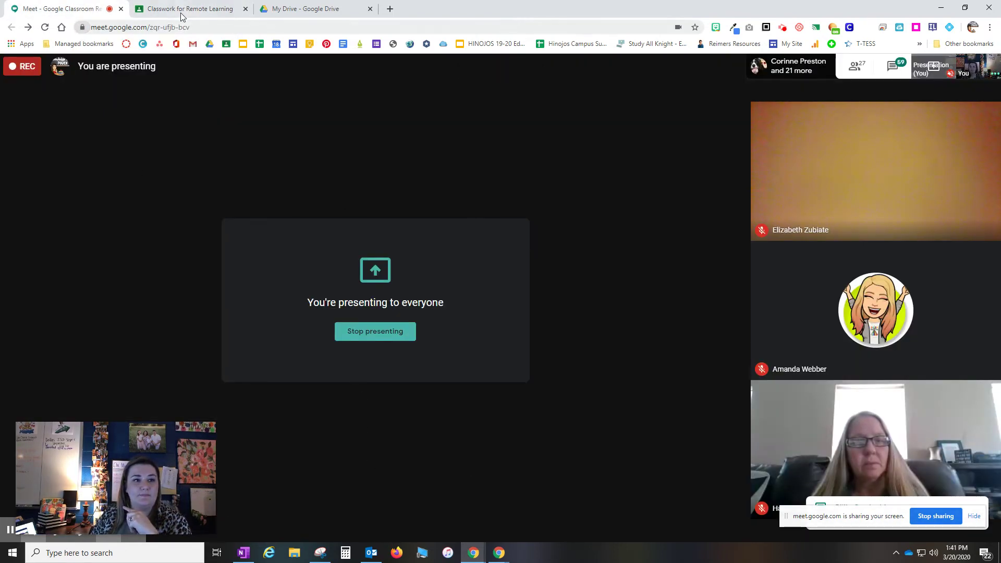
click(181, 15)
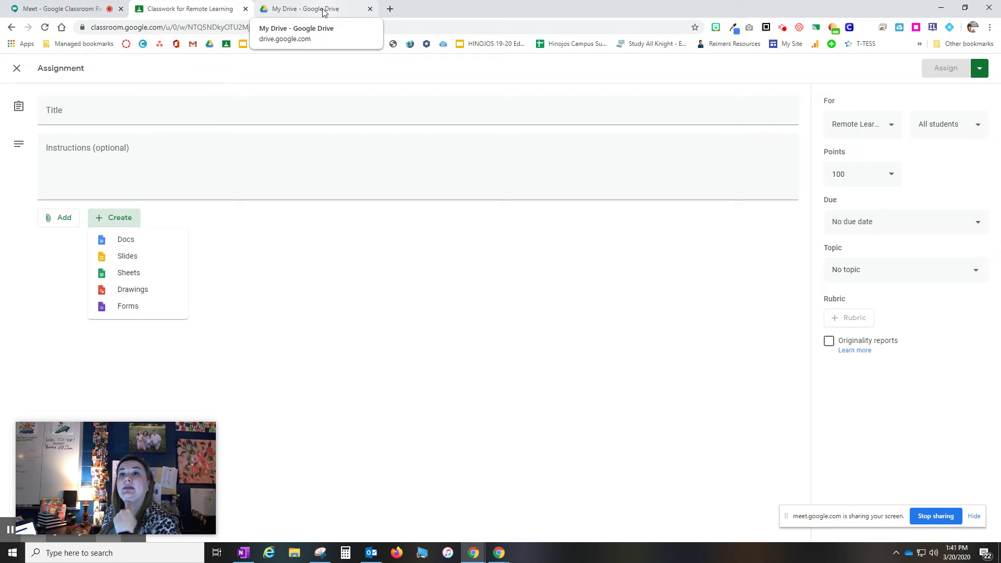
click(49, 8)
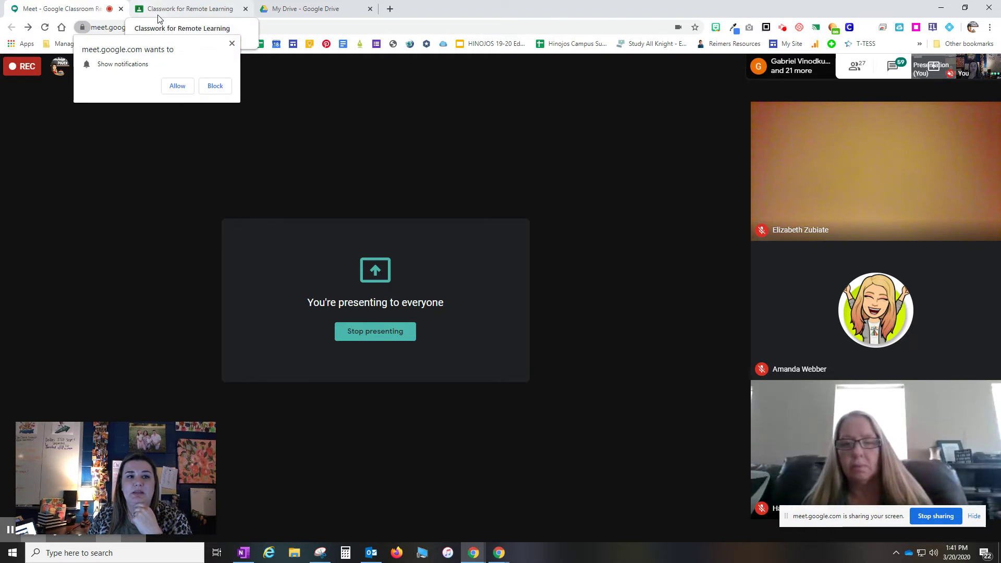
click(176, 8)
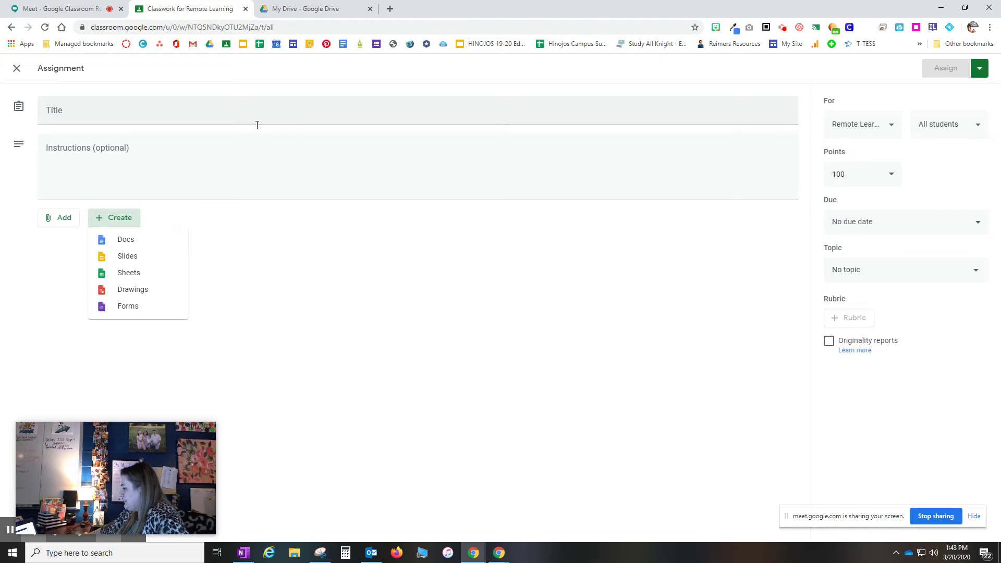
In Google Drive, open the Elementary folder under School Closure Assignment Boards and Week 1 Resources (Week of March 23).
click(364, 8)
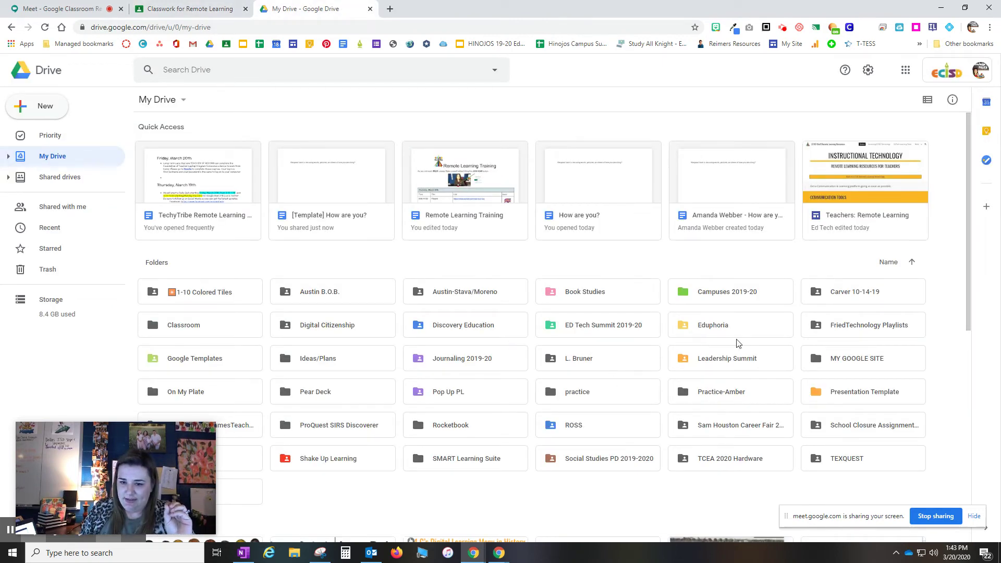
double_click(886, 429)
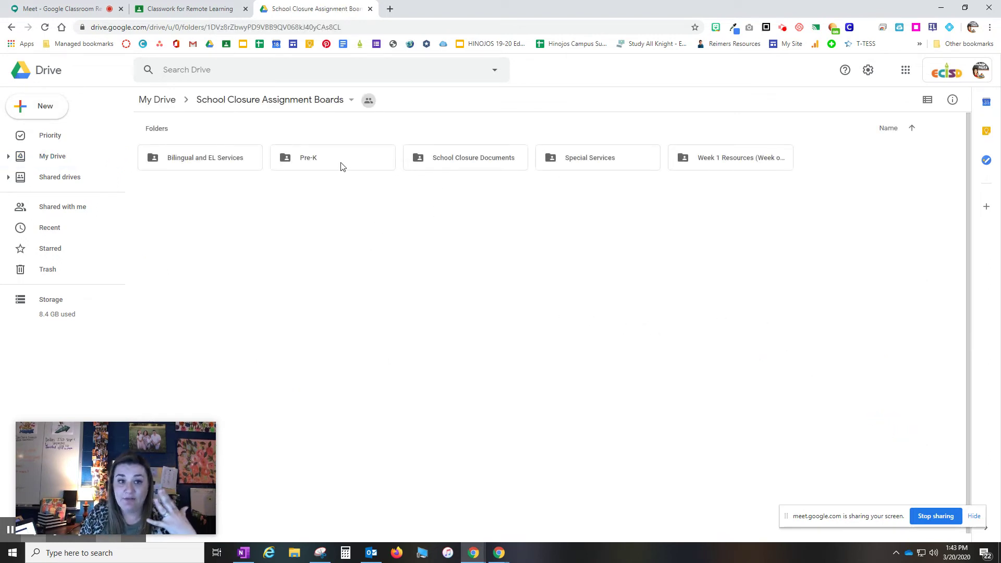
double_click(712, 164)
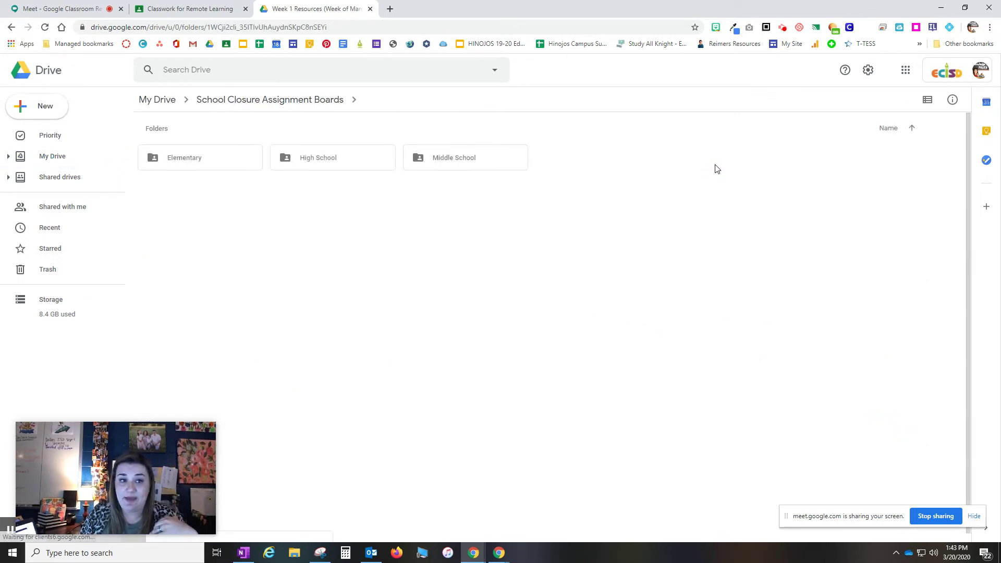
double_click(208, 158)
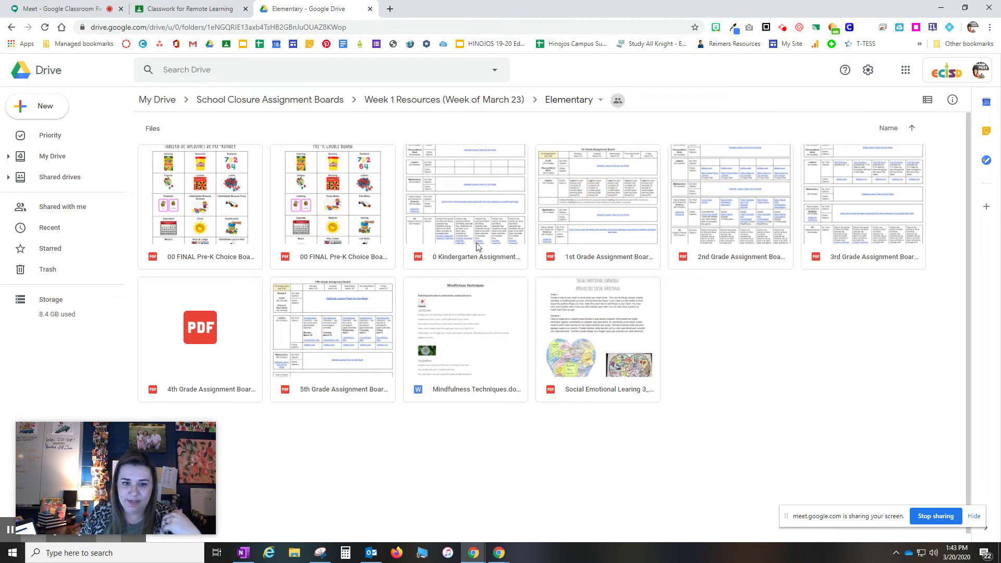
Preview the Kindergarten Assignment Board PDF, check which apps can open it and close the preview.
click(479, 218)
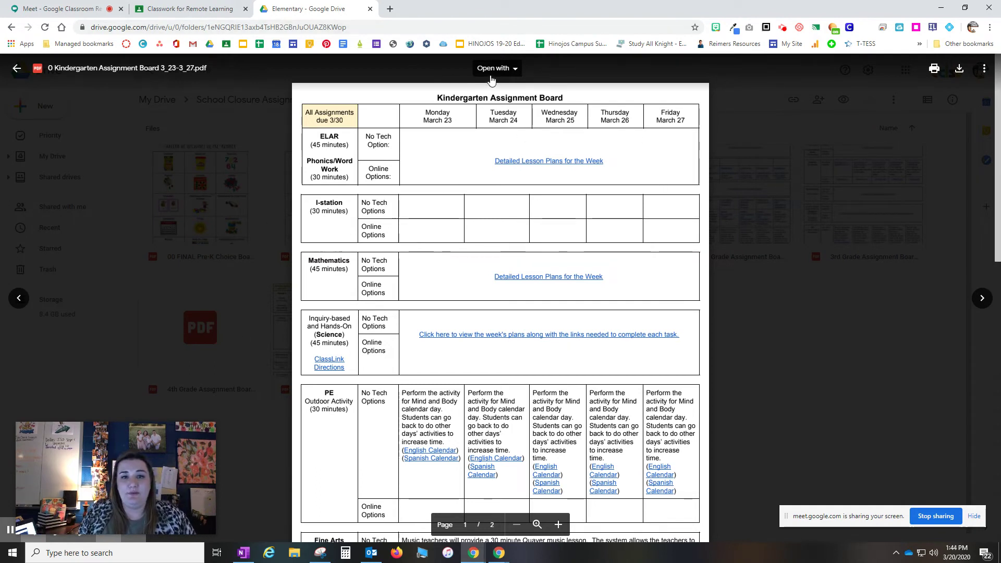
click(508, 68)
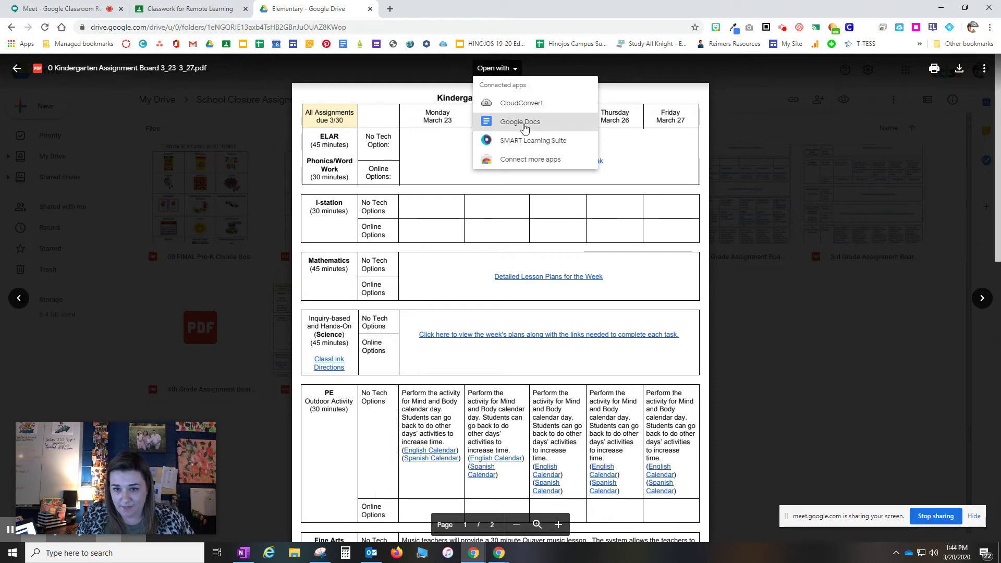
click(802, 354)
click(18, 70)
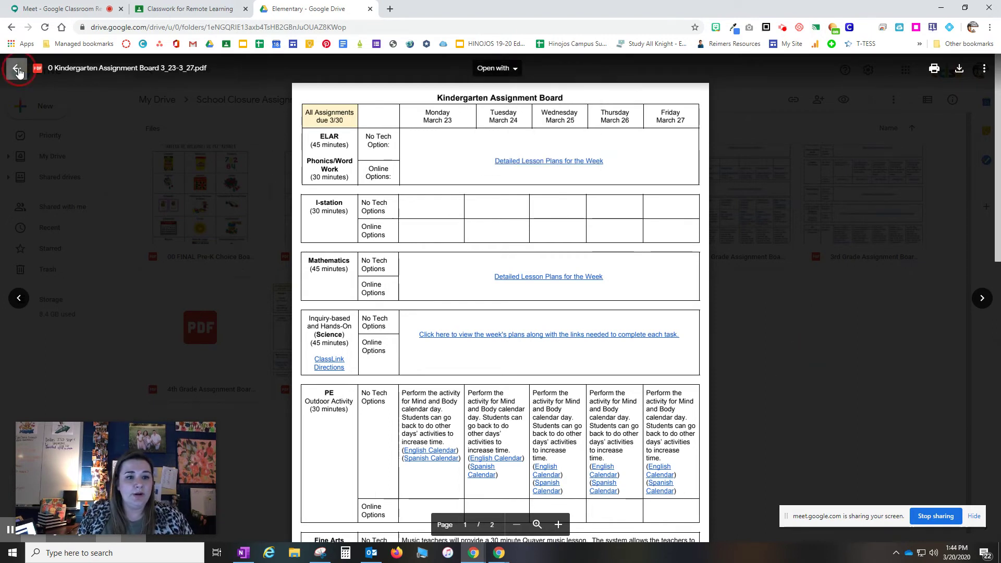
View the sharing settings of the Kindergarten Assignment Board PDF, close them and review its other file options.
right_click(464, 261)
right_click(447, 259)
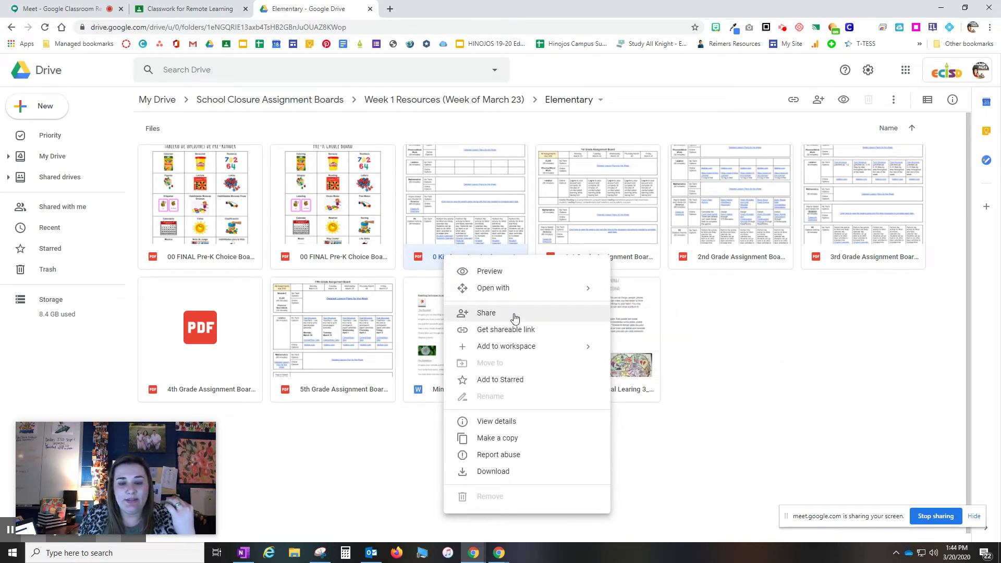
click(489, 314)
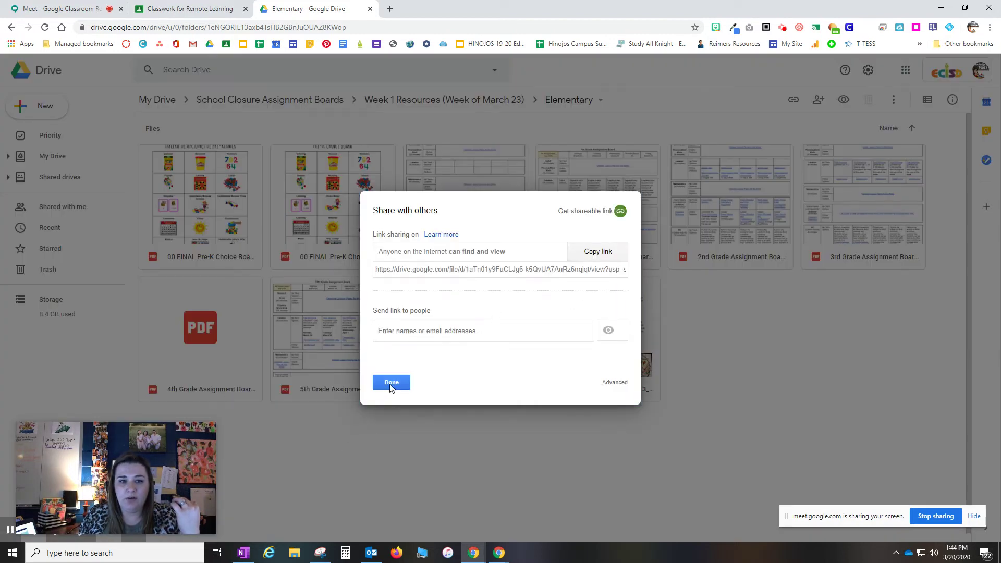
click(391, 383)
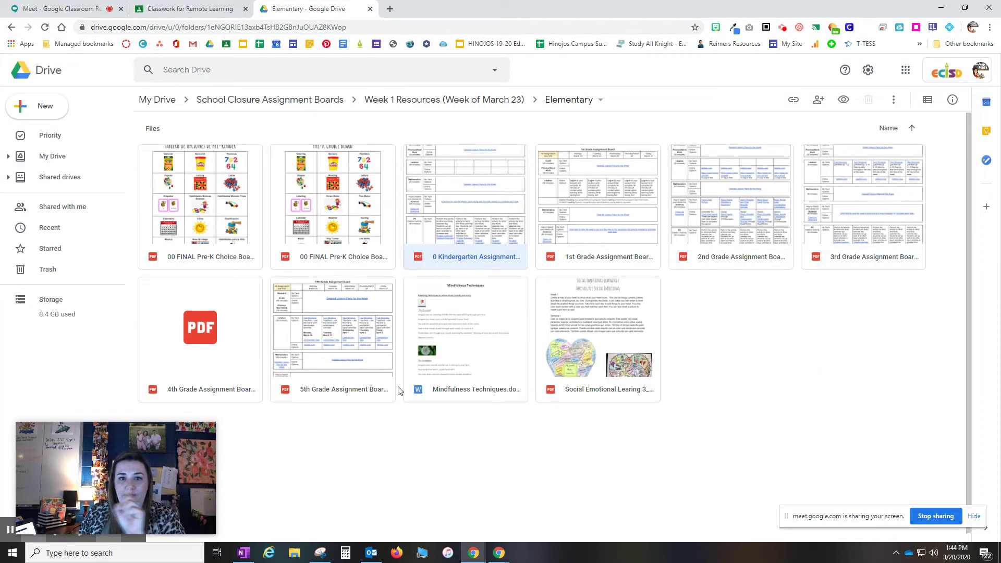
right_click(470, 265)
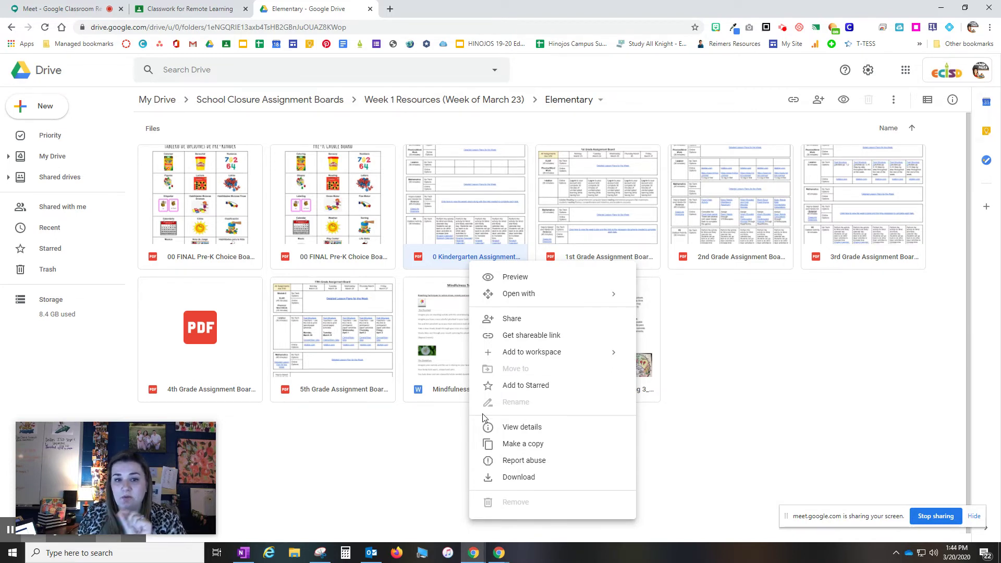
click(457, 451)
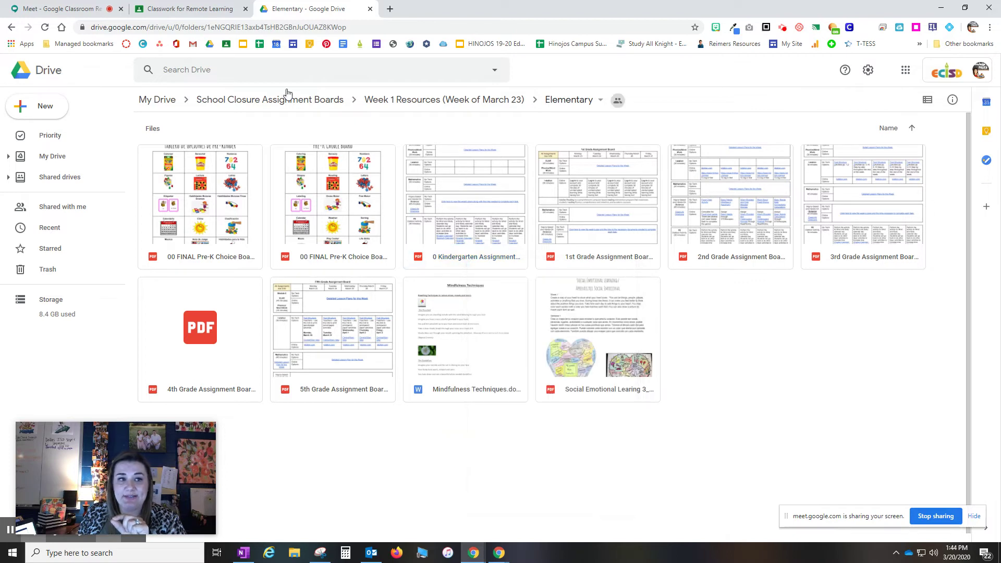
Return to the blank assignment in Google Classroom and browse My Drive for a file to attach.
click(197, 12)
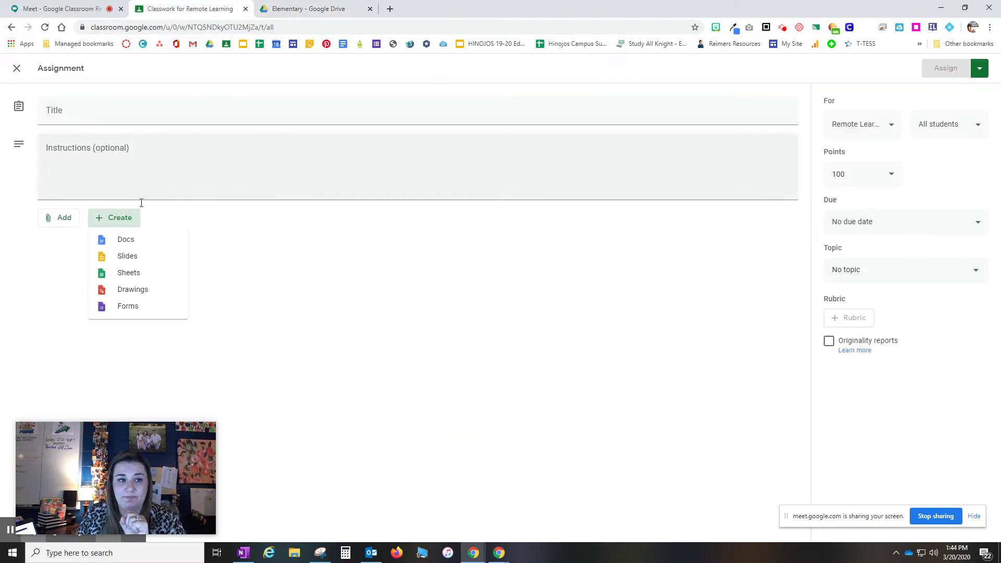
click(63, 223)
click(63, 223)
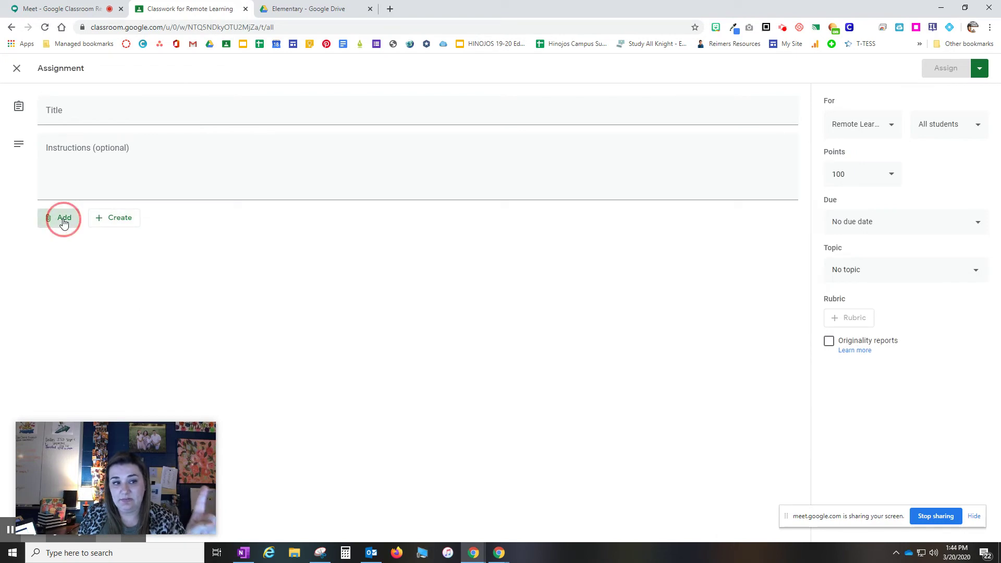
click(81, 242)
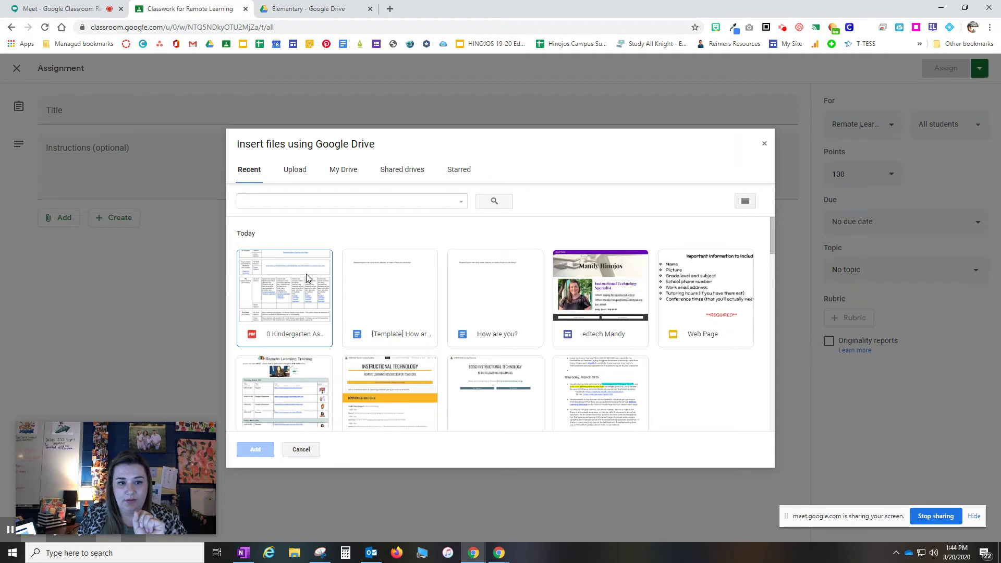
click(344, 174)
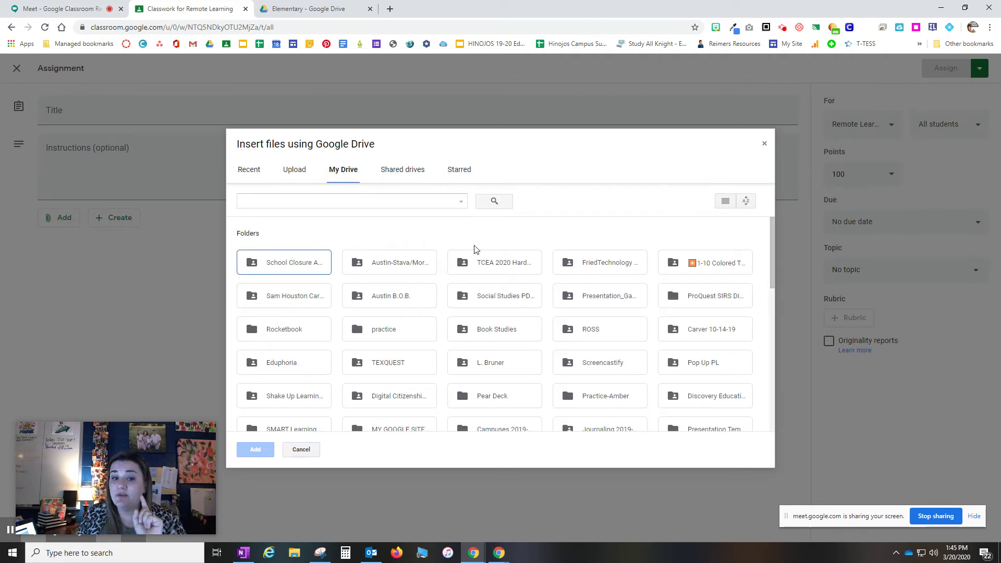
Look through the My Drive folders in the file picker for the district assignment boards.
scroll(494, 329, down, 1)
scroll(494, 330, down, 2)
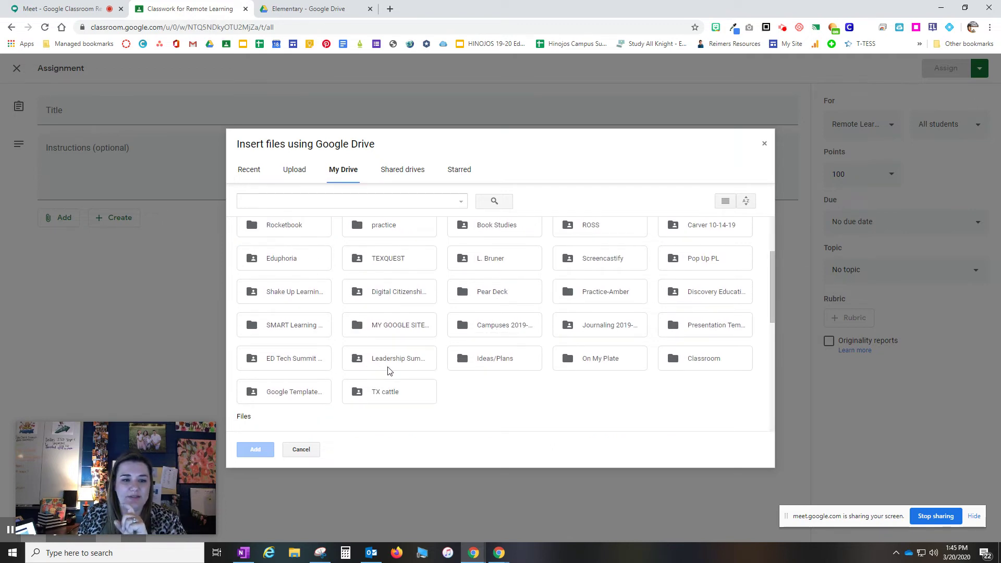
scroll(464, 376, down, 1)
scroll(465, 377, up, 3)
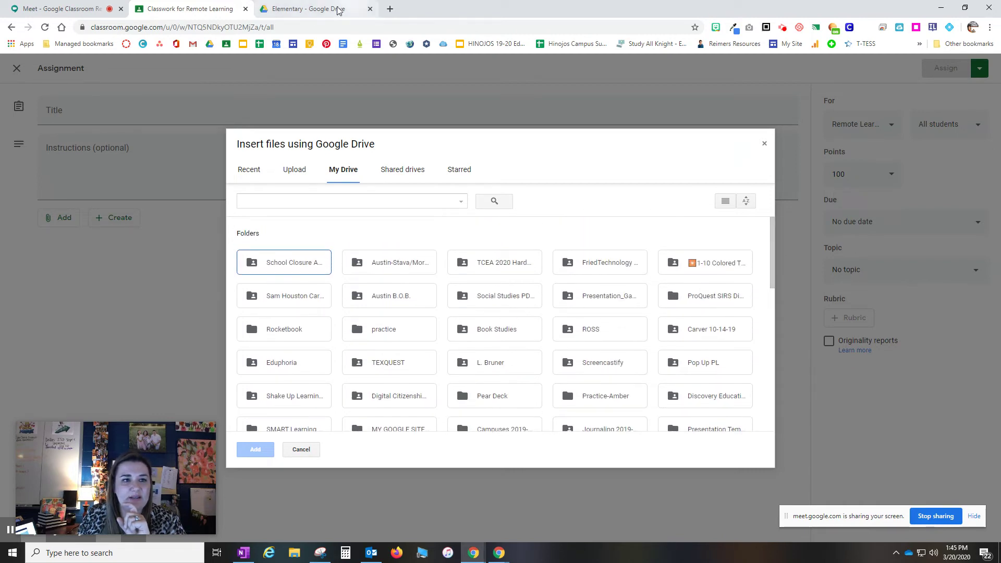
click(316, 11)
click(196, 9)
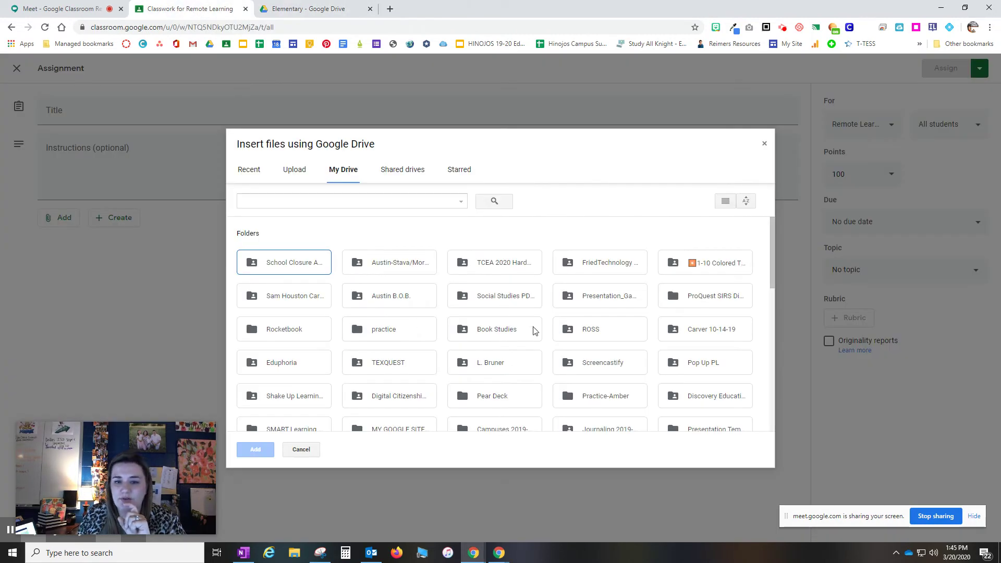
scroll(565, 333, down, 1)
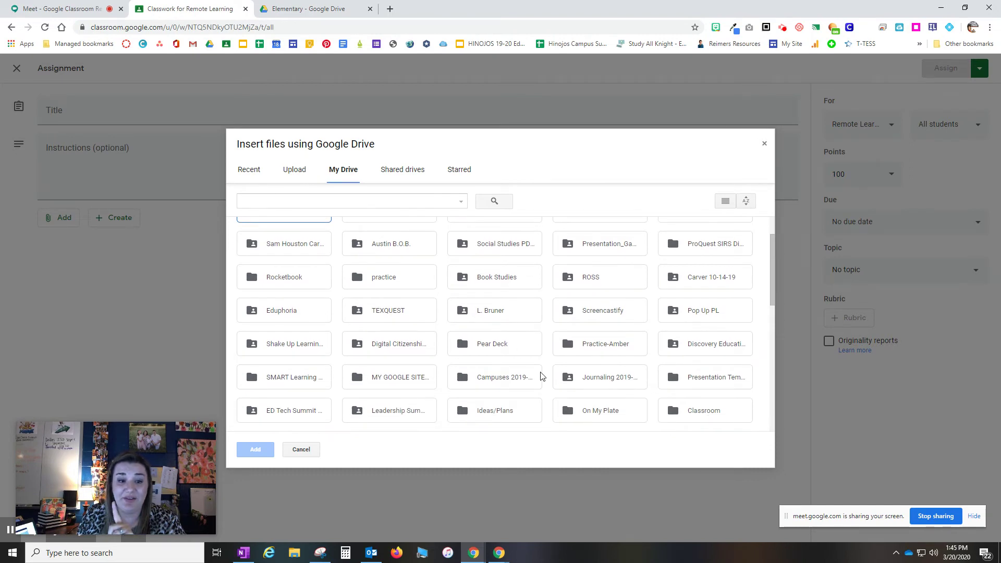
scroll(542, 376, down, 1)
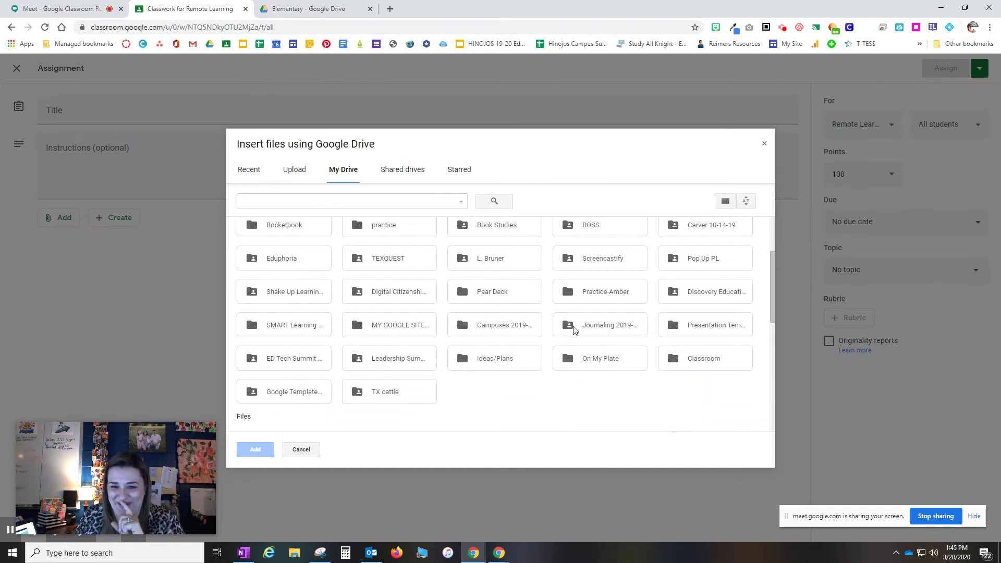
scroll(515, 396, up, 2)
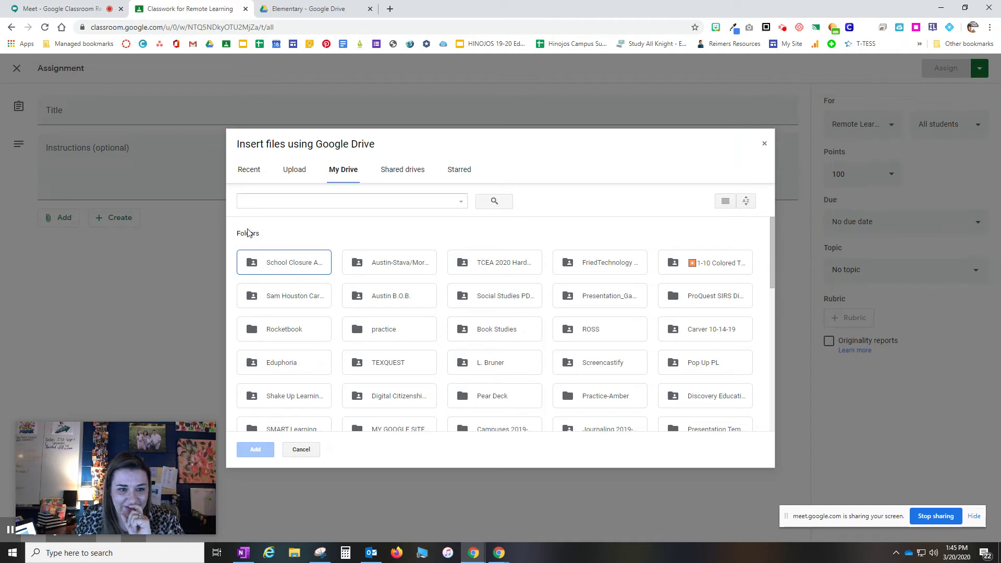
Attach the 3rd Grade Assignment Board PDF from School Closure Assignment Boards, Week 1 Resources, Elementary, keeping the Students can view file permission.
double_click(295, 268)
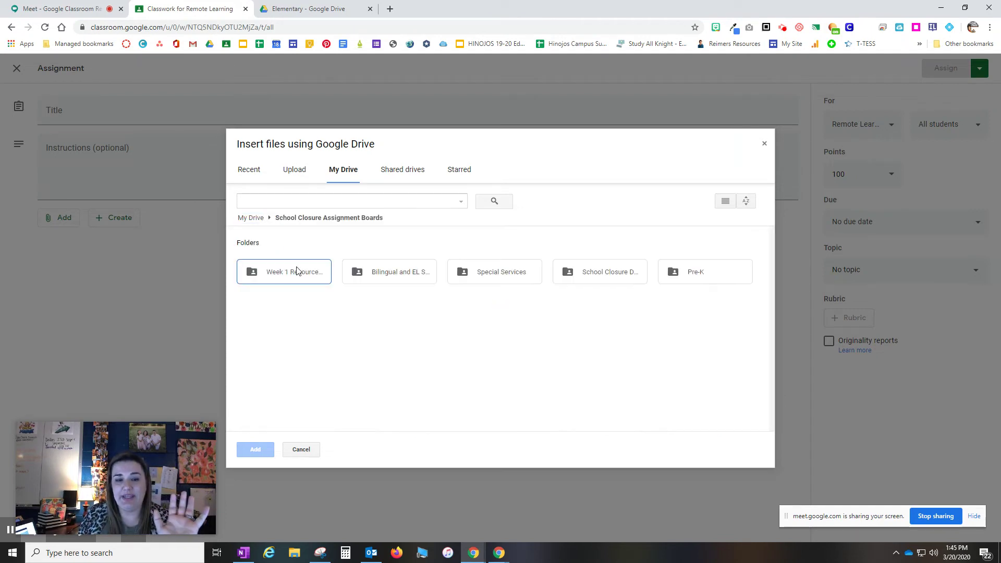
double_click(266, 272)
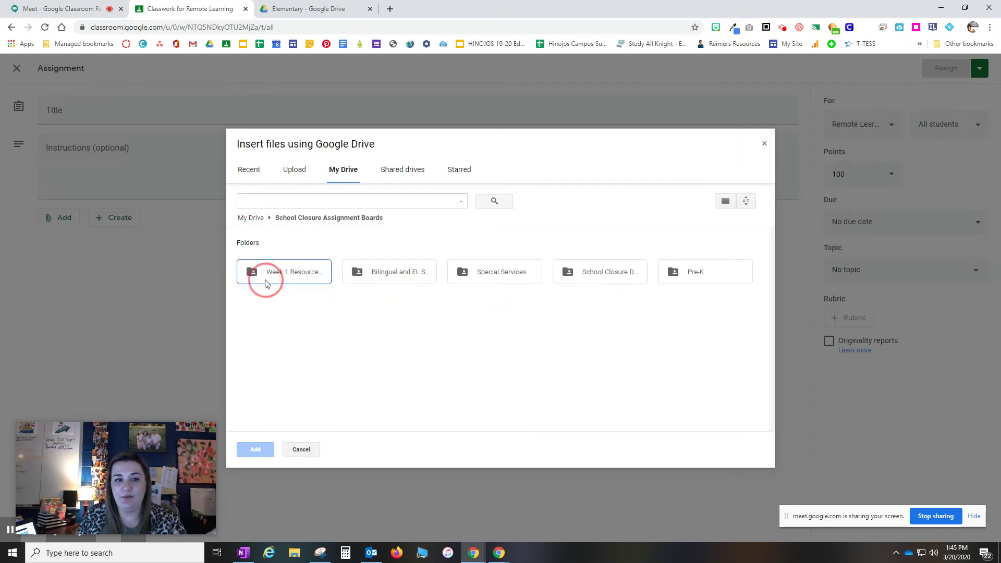
double_click(481, 275)
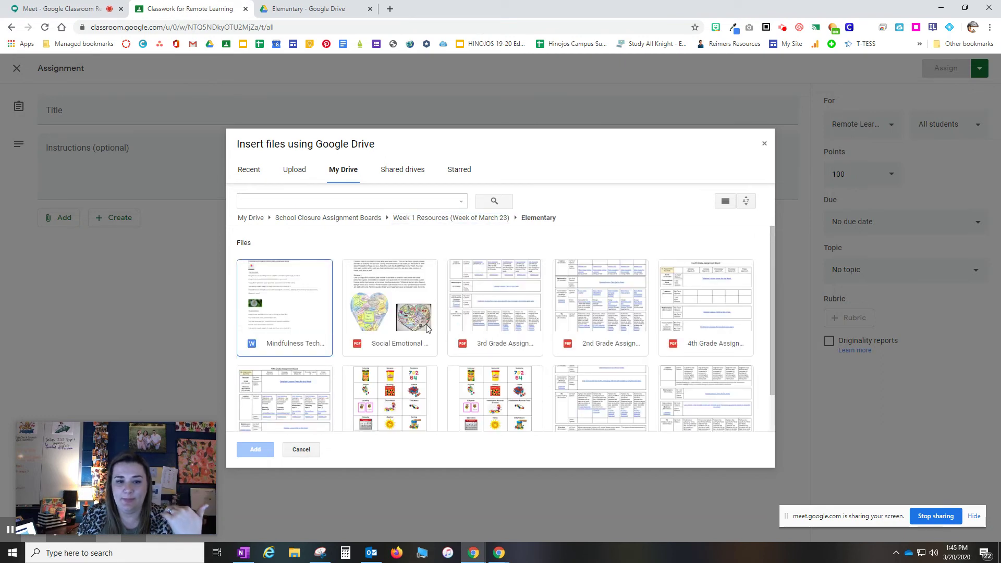
double_click(532, 316)
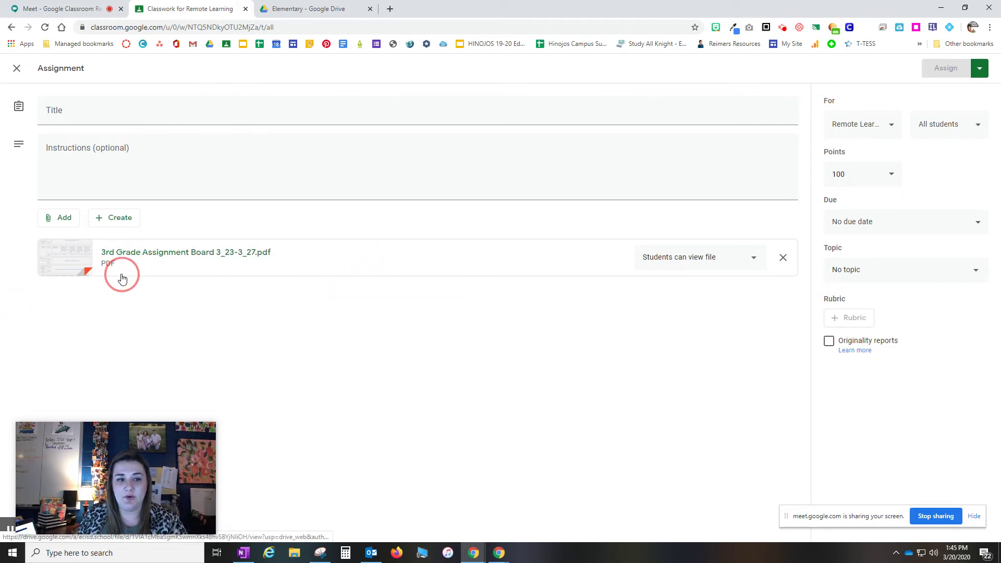
click(700, 259)
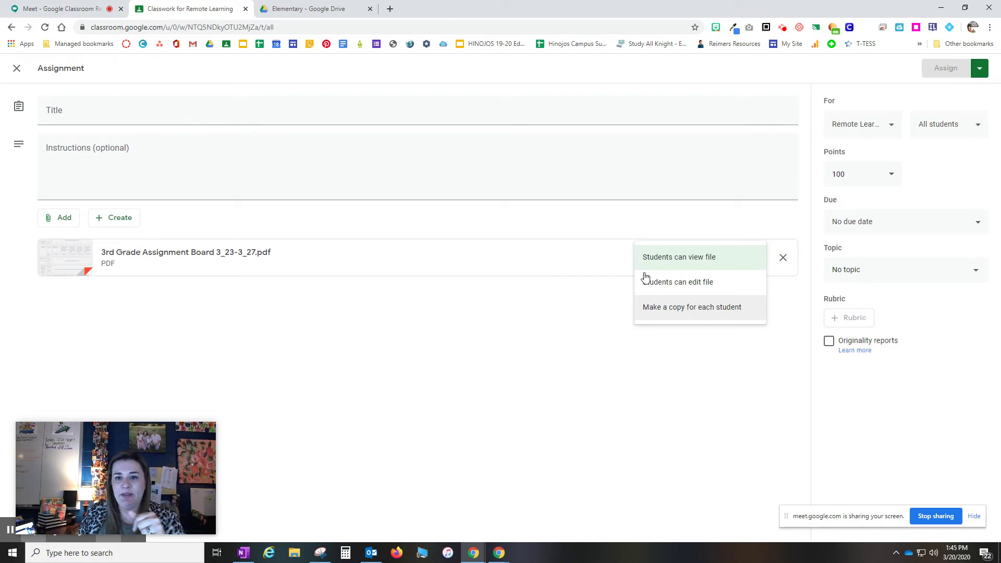
click(690, 259)
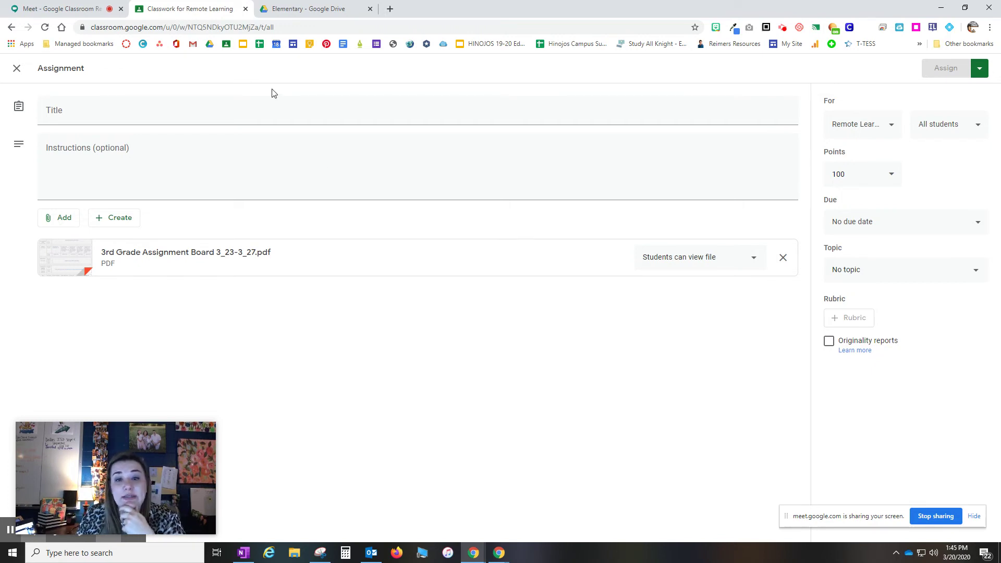
Title the assignment "Week 1 Lessons" and enter the instructions "Please click below....".
click(219, 123)
text(Week 1 Reso)
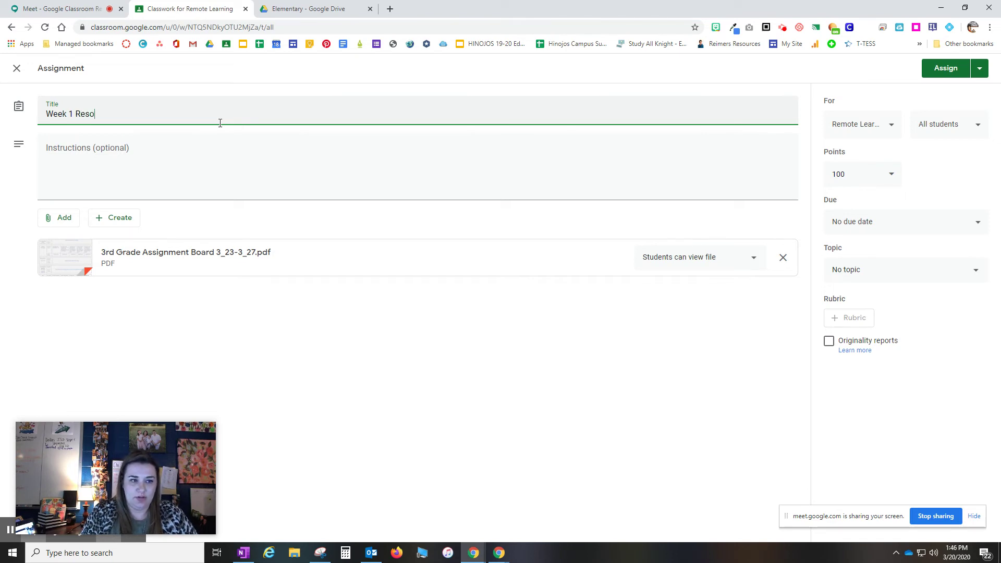
key(BackSpace)
key(BackSpace)
key(BackSpace)
key(BackSpace)
text(Lessons)
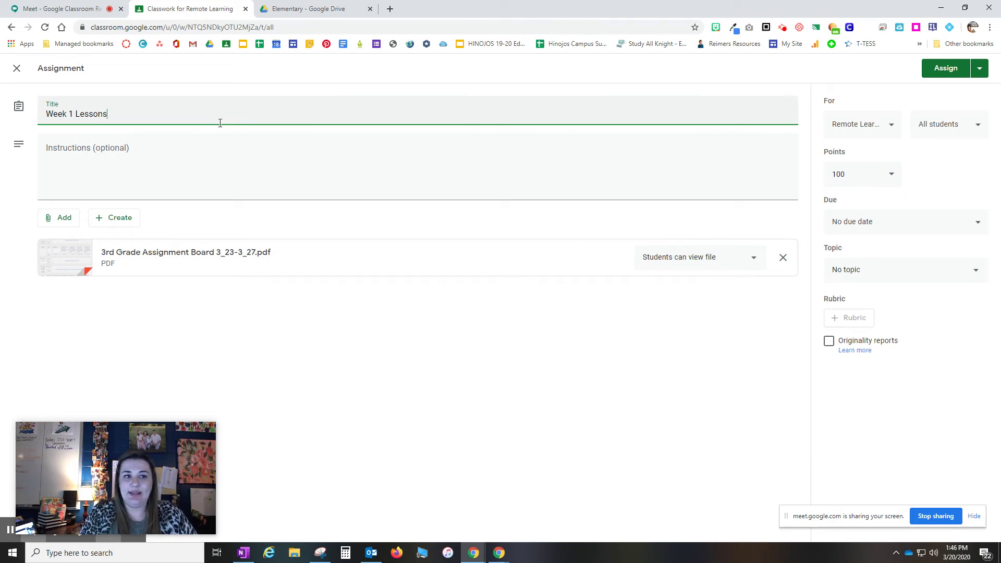
key(Tab)
text(Plea)
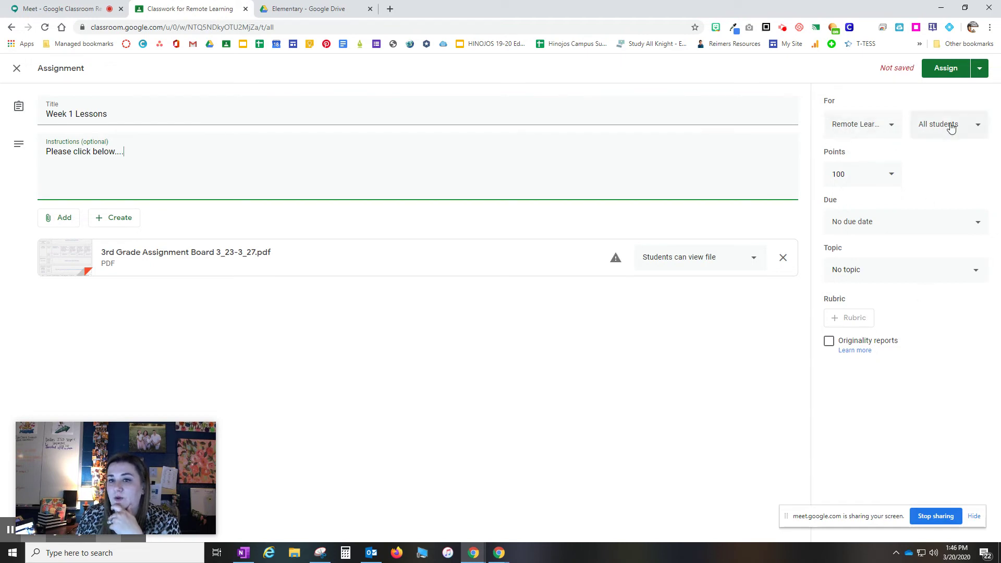
Check which classes can receive the assignment and remove the 3rd Grade Assignment Board attachment.
click(860, 130)
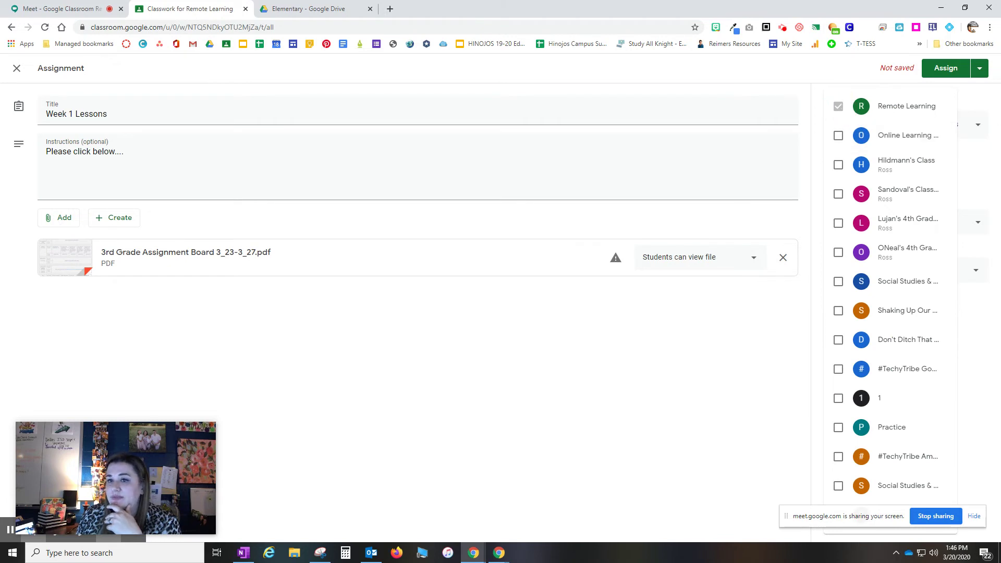
click(993, 130)
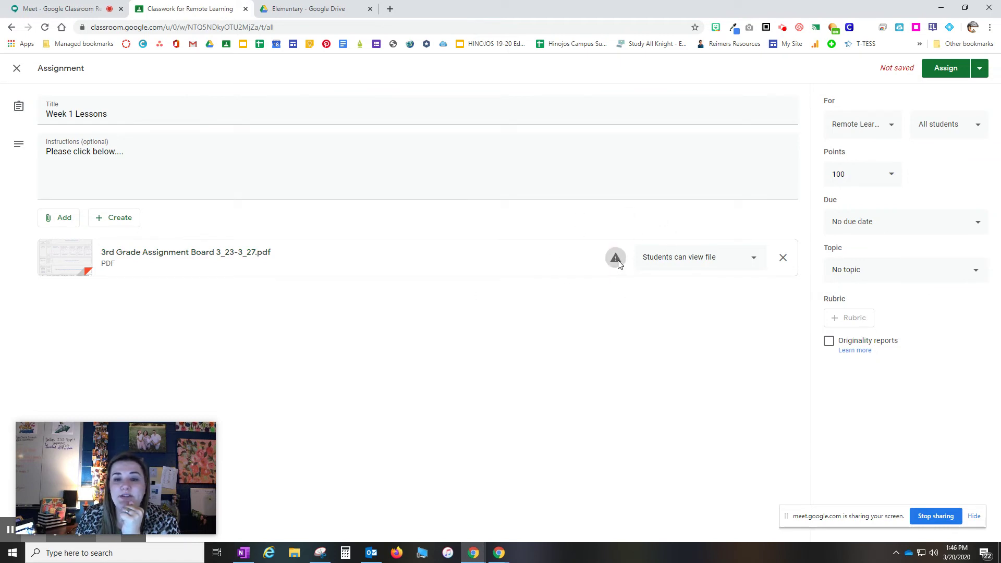
mouse_move(615, 258)
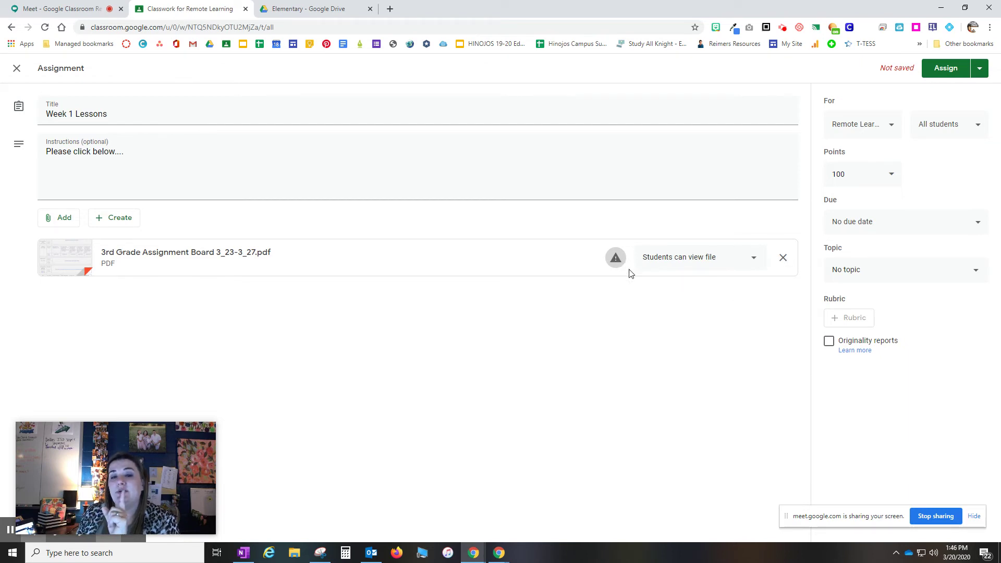
click(784, 258)
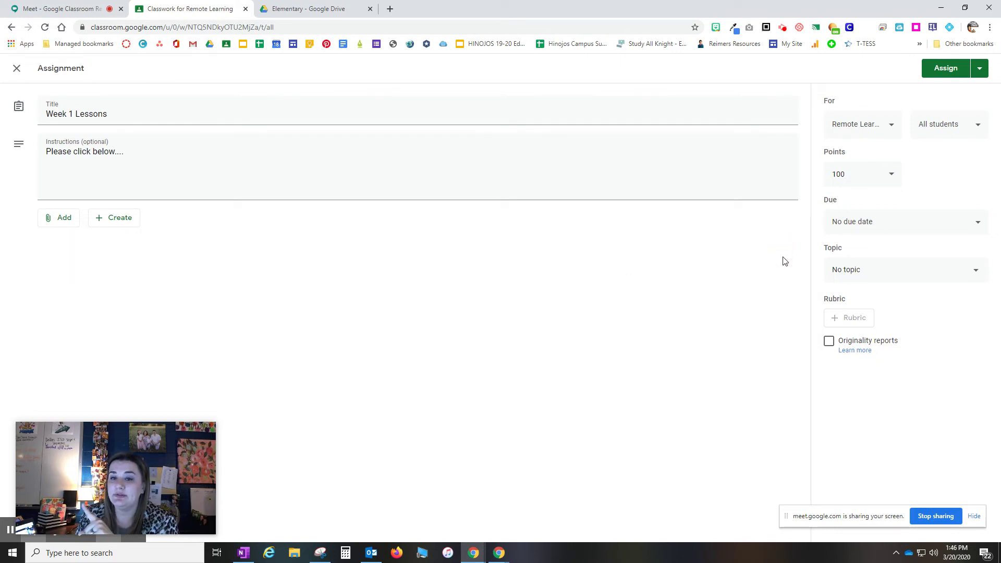
In the Elementary folder in Google Drive, make a copy of the Kindergarten Assignment Board PDF.
click(312, 9)
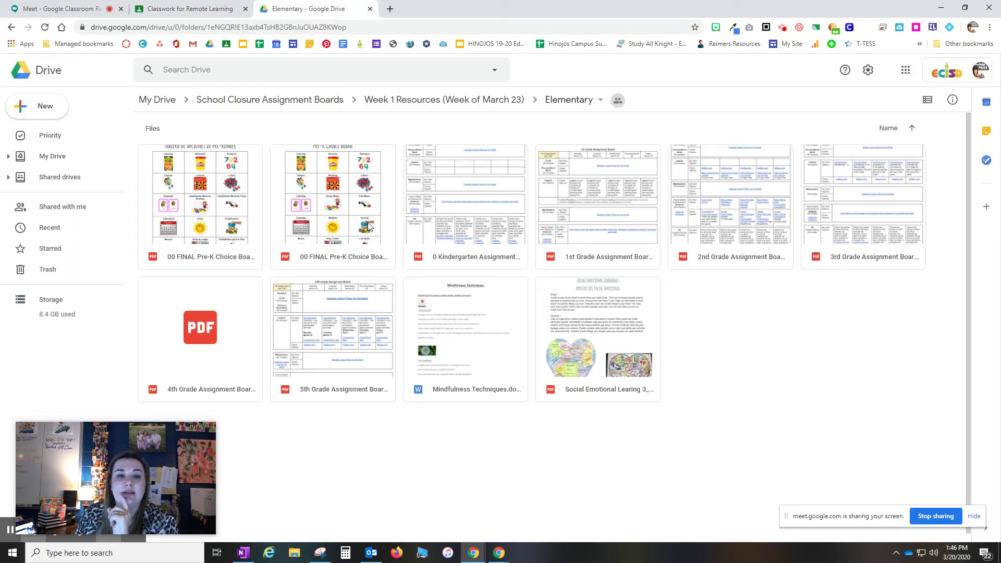
right_click(480, 249)
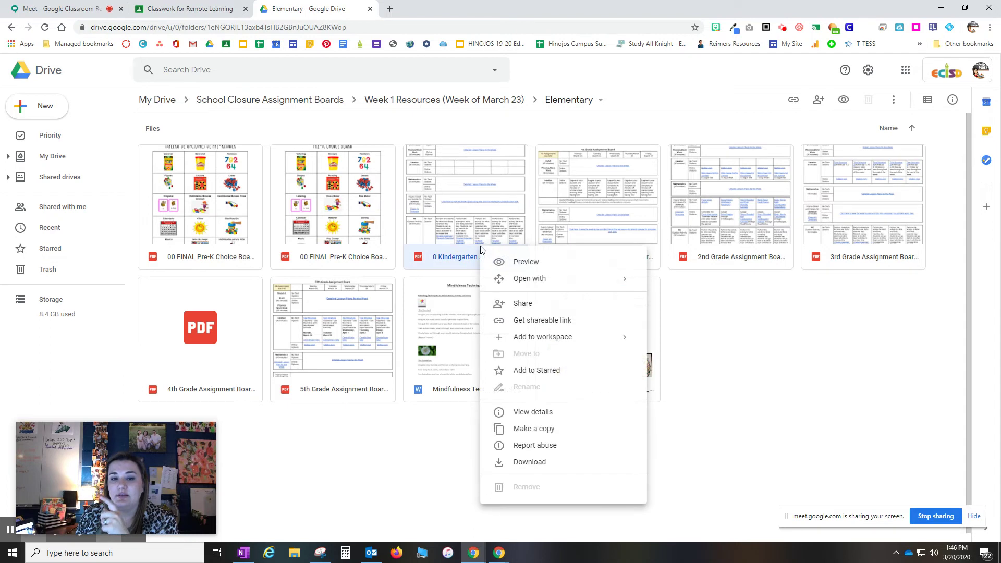
click(537, 428)
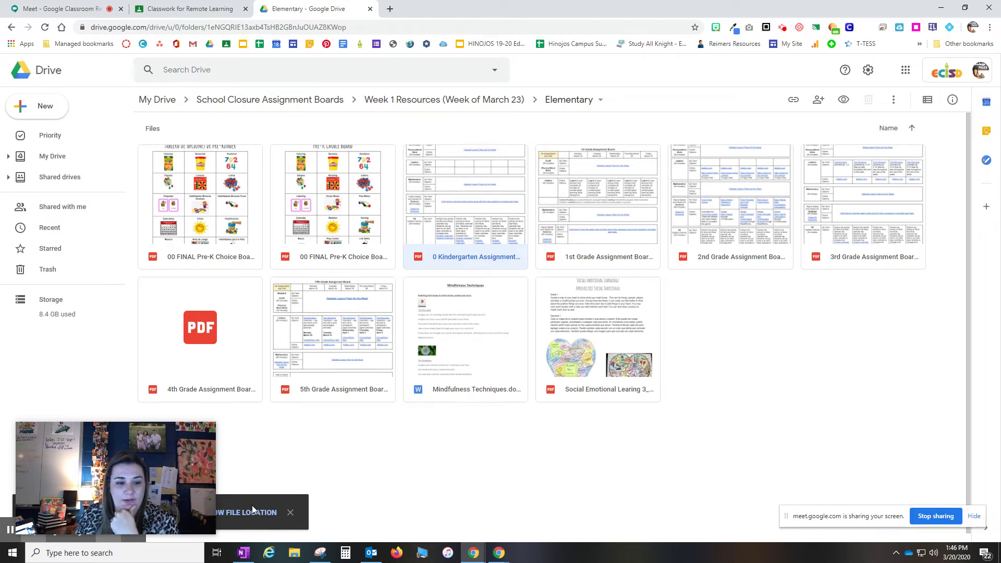
mouse_move(113, 426)
drag(113, 426, 193, 456)
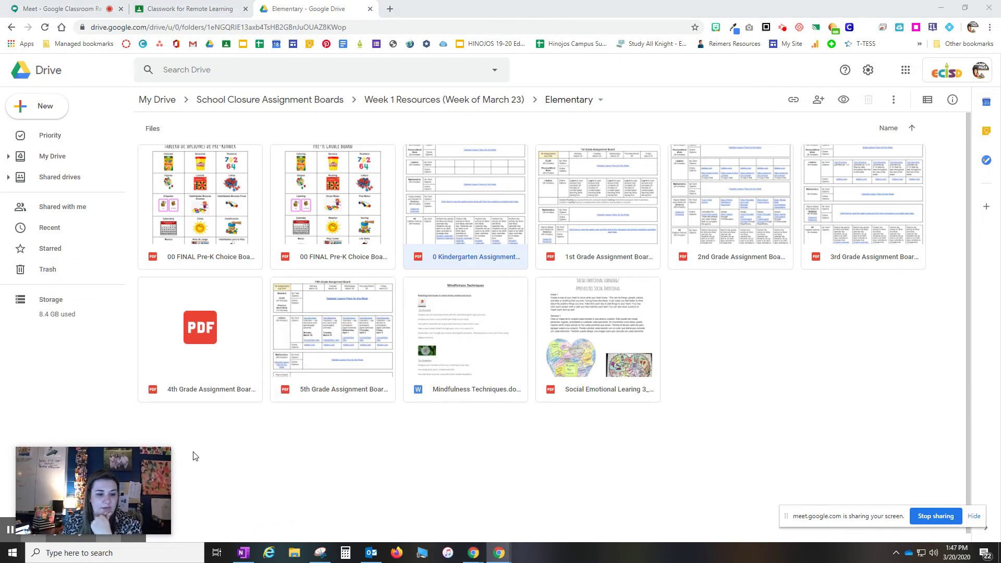
Back in Google Classroom, attach the copied Kindergarten Assignment Board PDF from recent Drive files to the assignment.
click(163, 8)
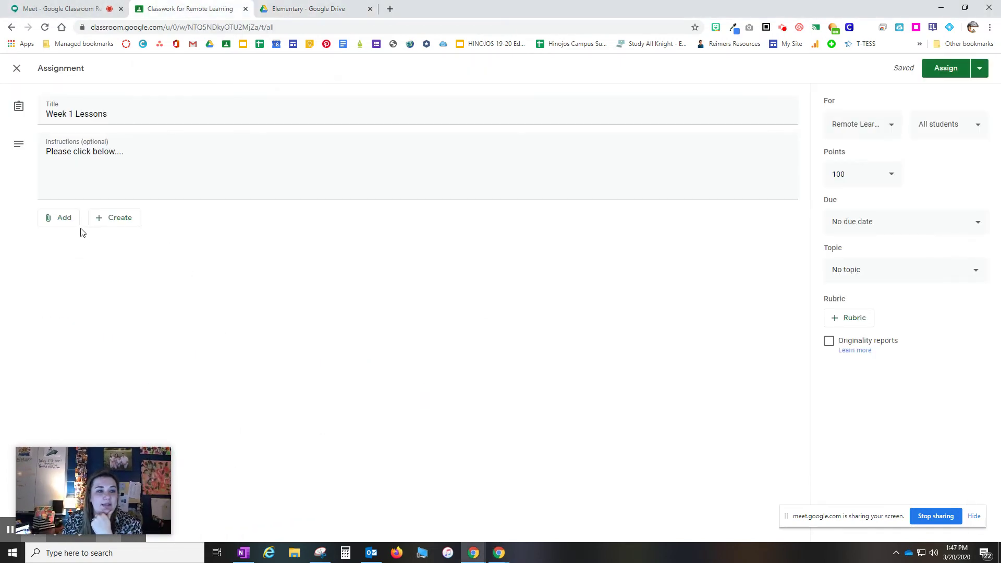
click(61, 218)
click(73, 241)
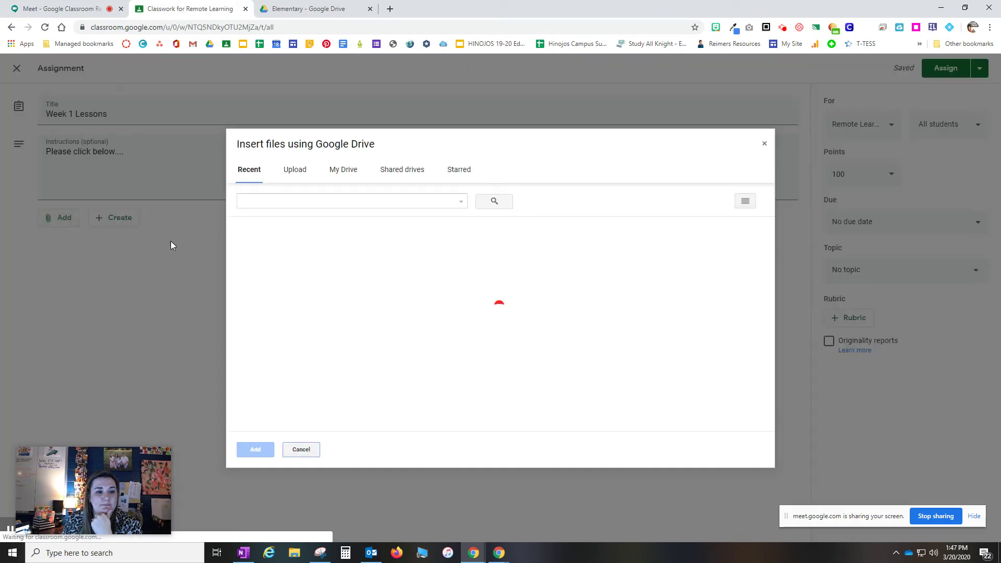
double_click(266, 290)
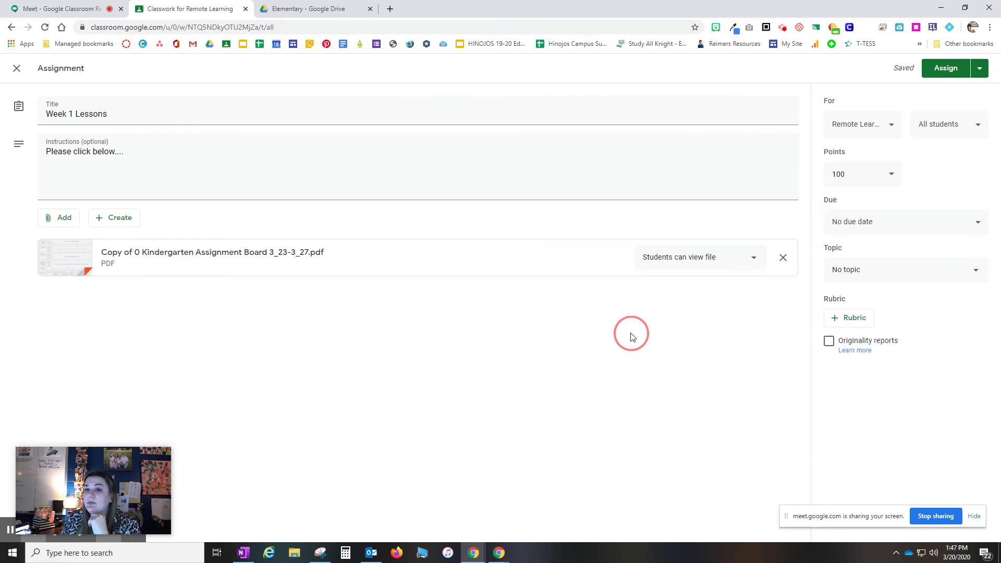
Assign Week 1 Lessons to the Remote Learning class and move it under the Social Studies topic.
click(947, 69)
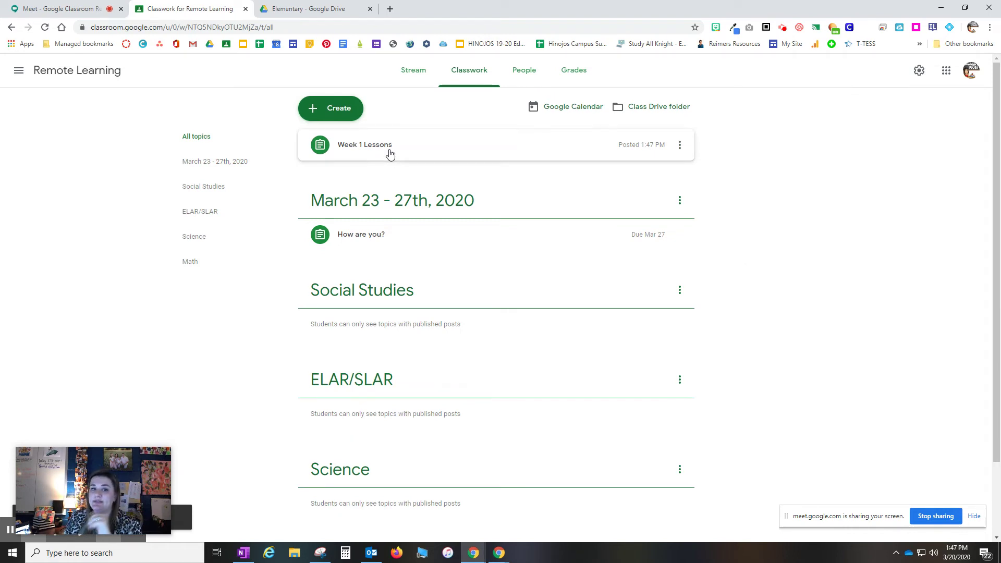
drag(389, 152, 395, 295)
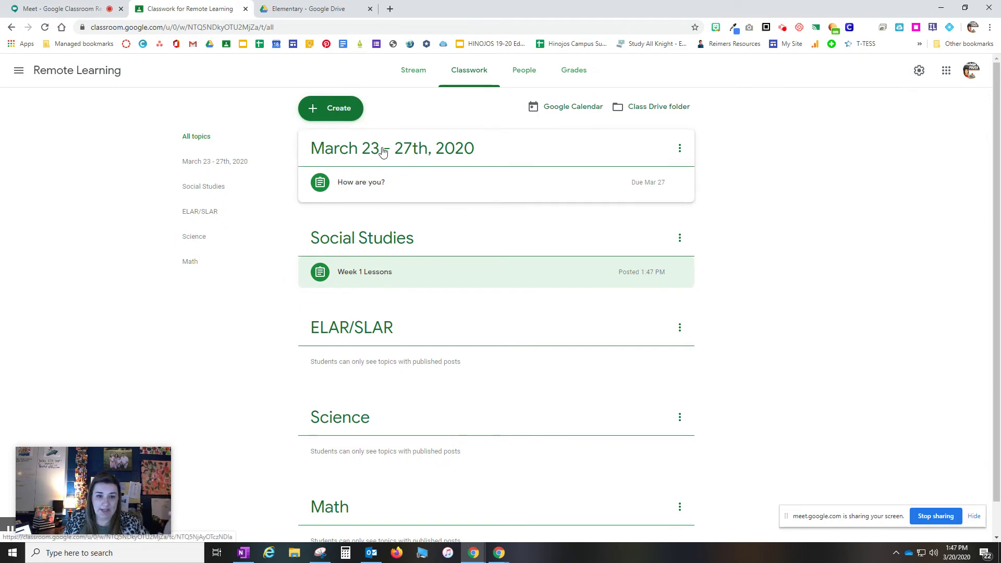
Start a new material and attach the SeeSaw in BL.webm video from the Screencastify folder in My Drive.
click(330, 118)
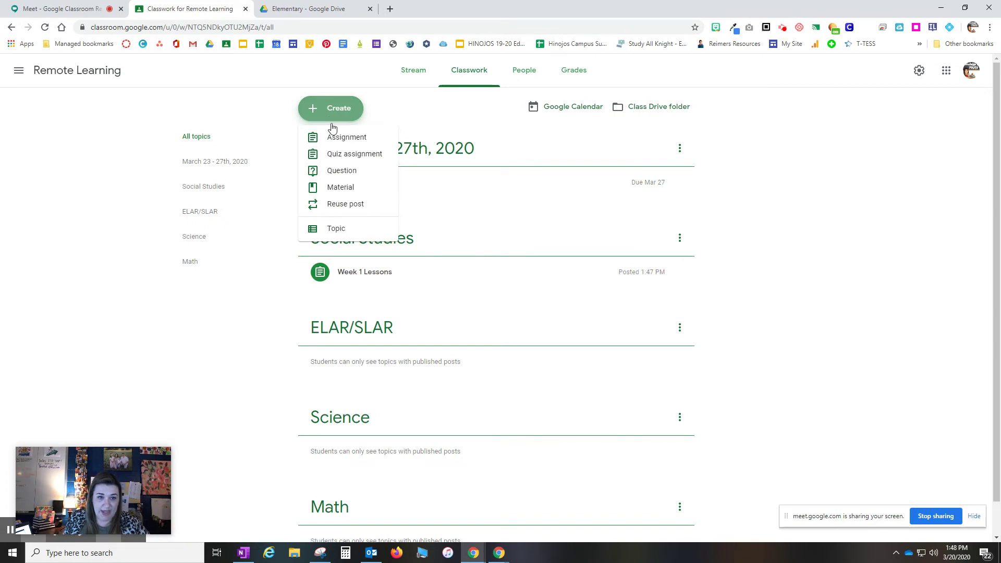
click(344, 190)
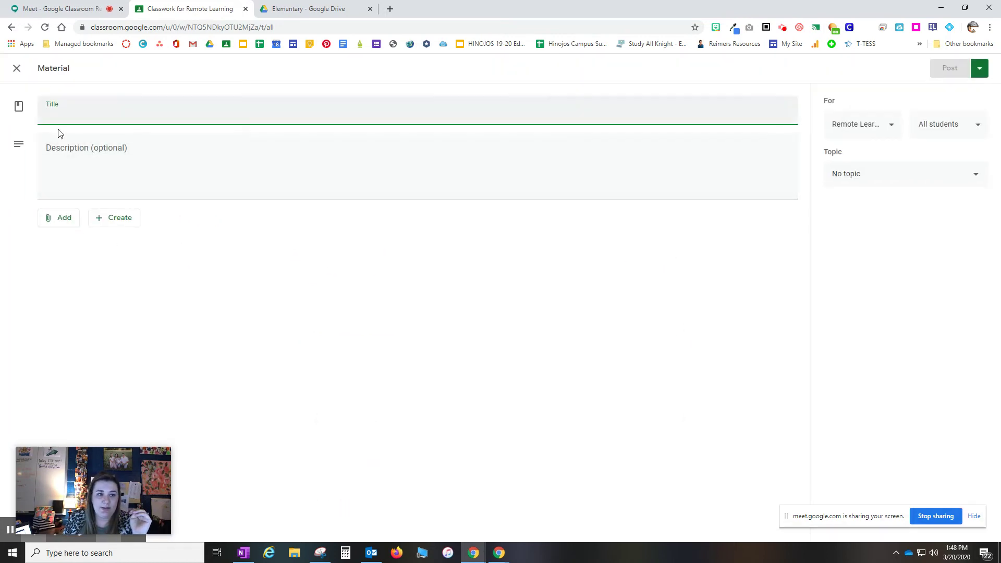
click(64, 218)
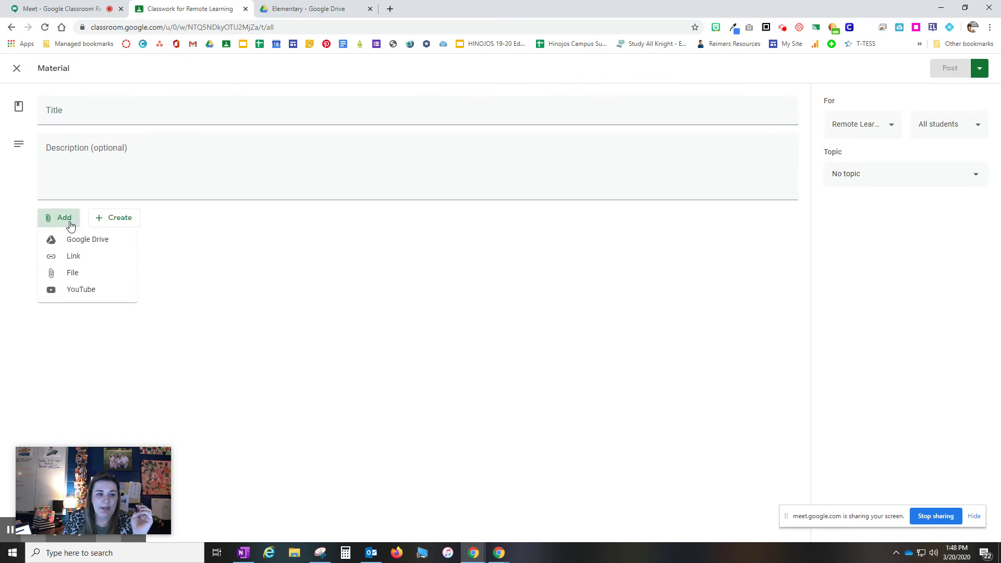
click(75, 241)
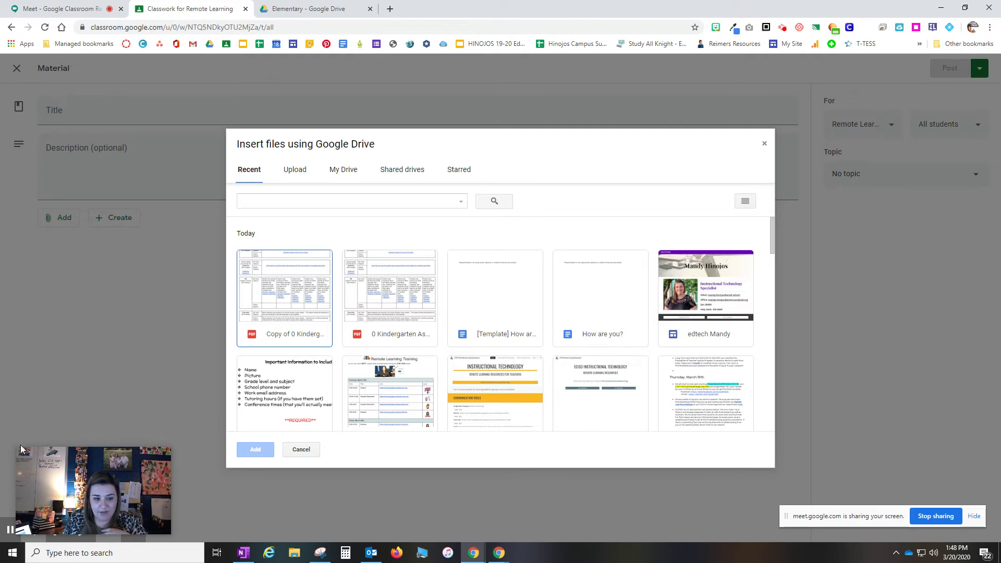
mouse_move(86, 517)
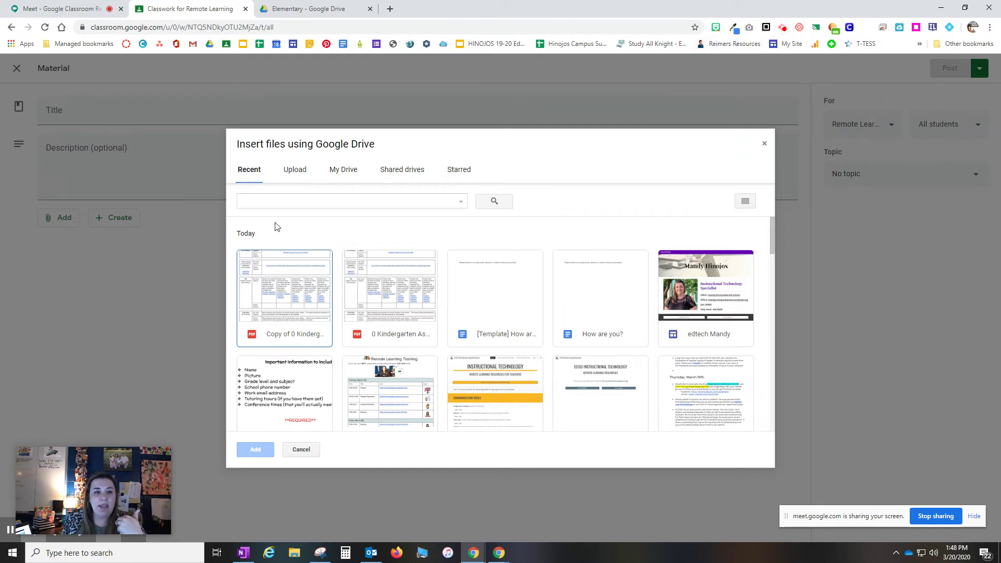
click(346, 171)
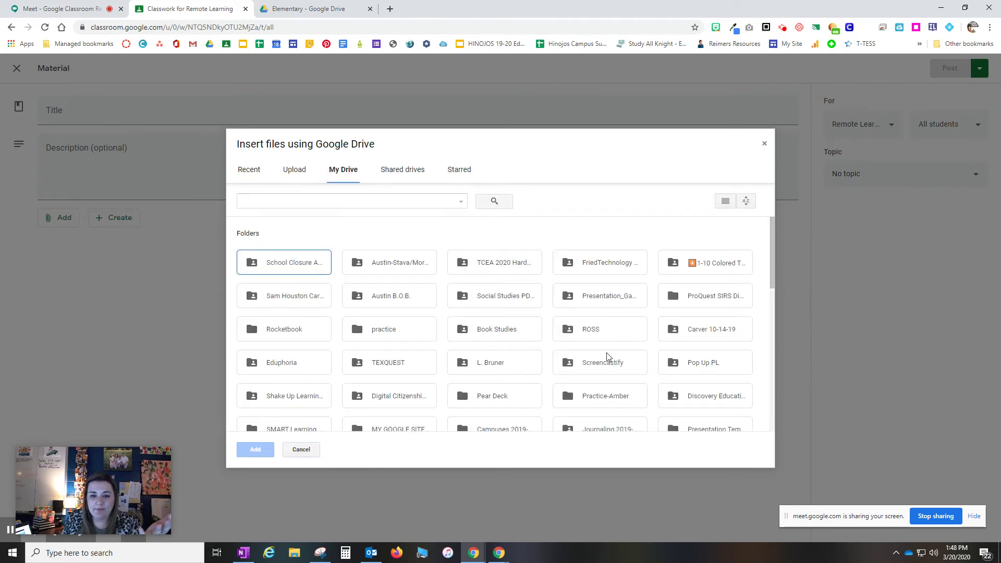
double_click(619, 364)
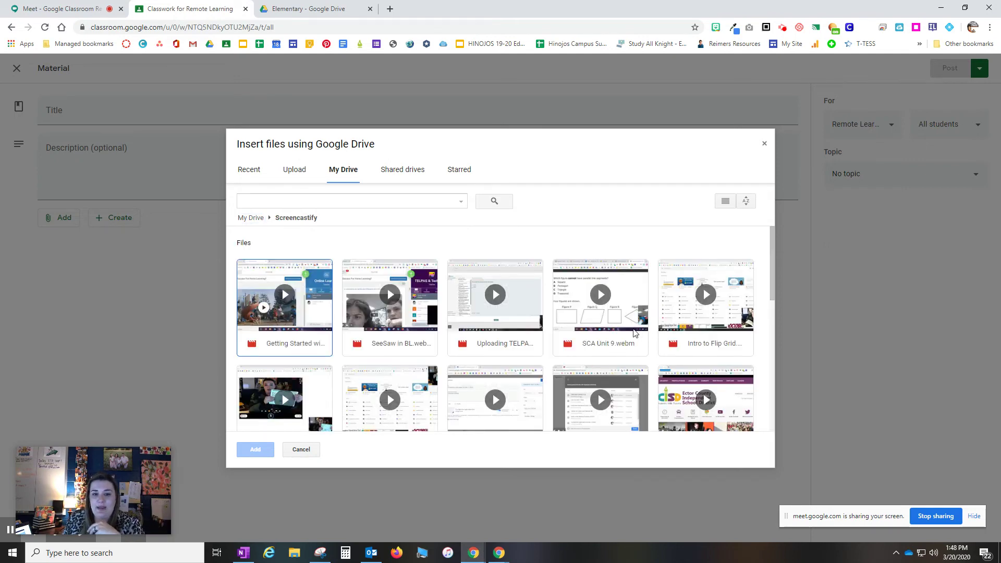
double_click(387, 333)
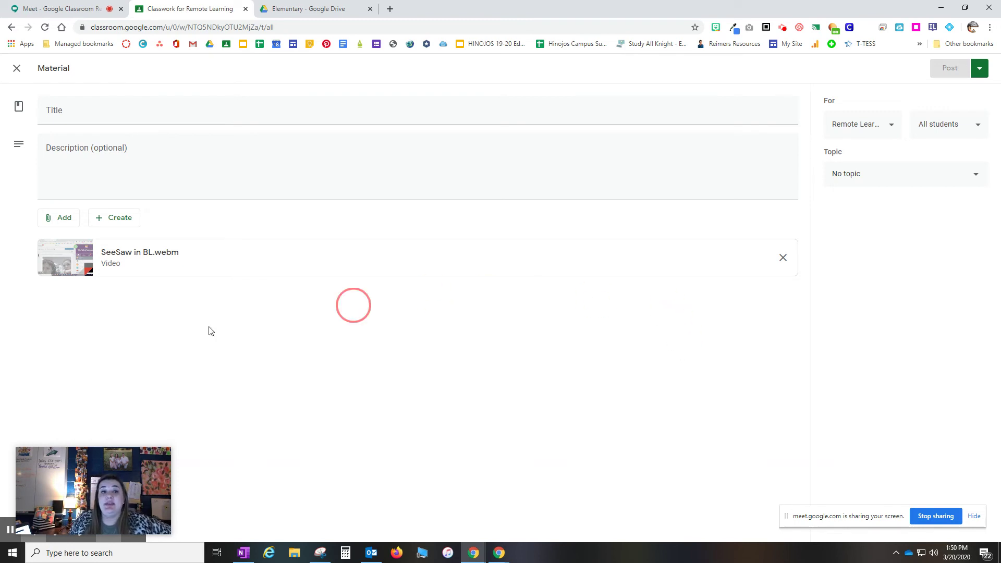
Check the Elementary folder in Google Drive, return to Google Classroom and close the material without posting it.
click(334, 8)
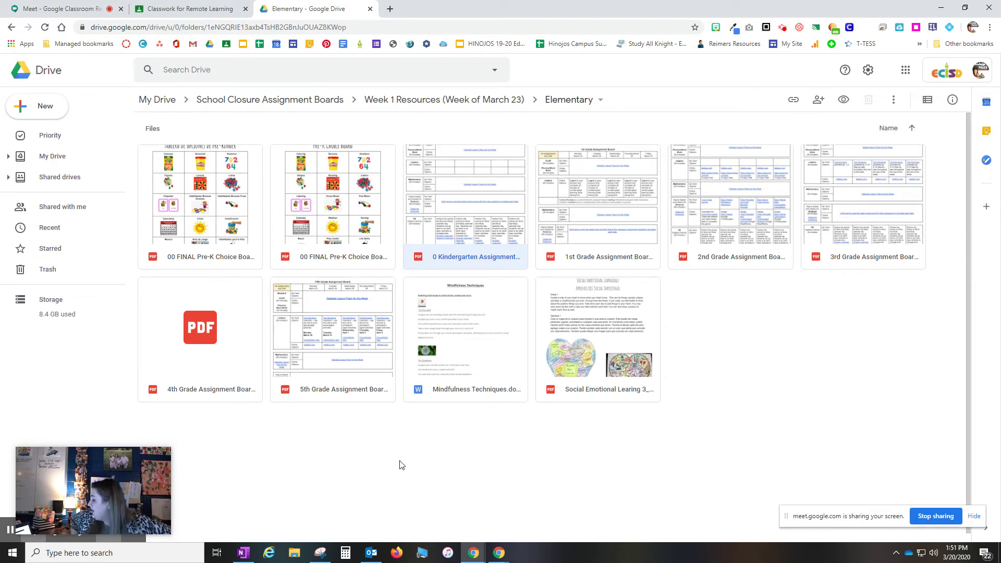
click(190, 8)
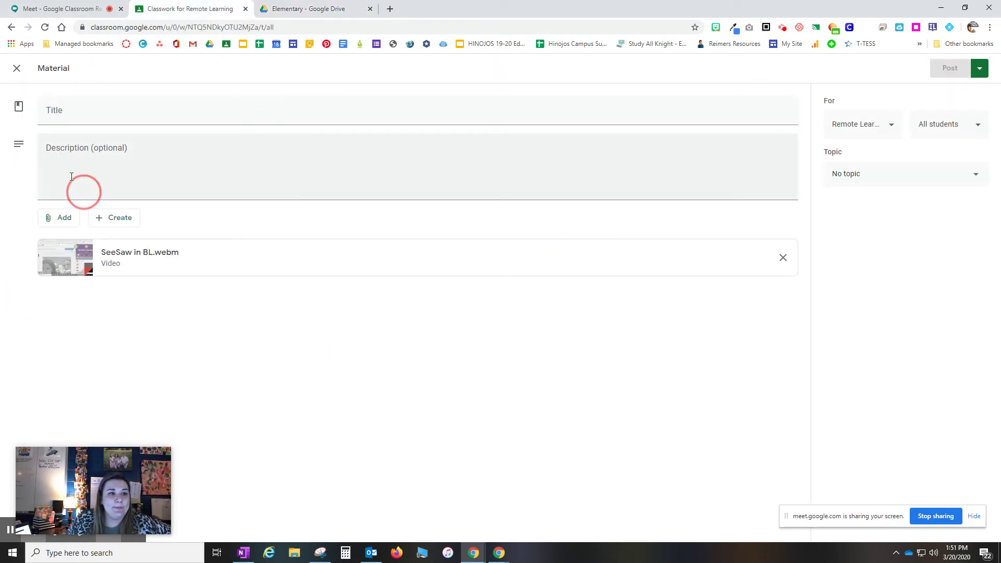
click(17, 69)
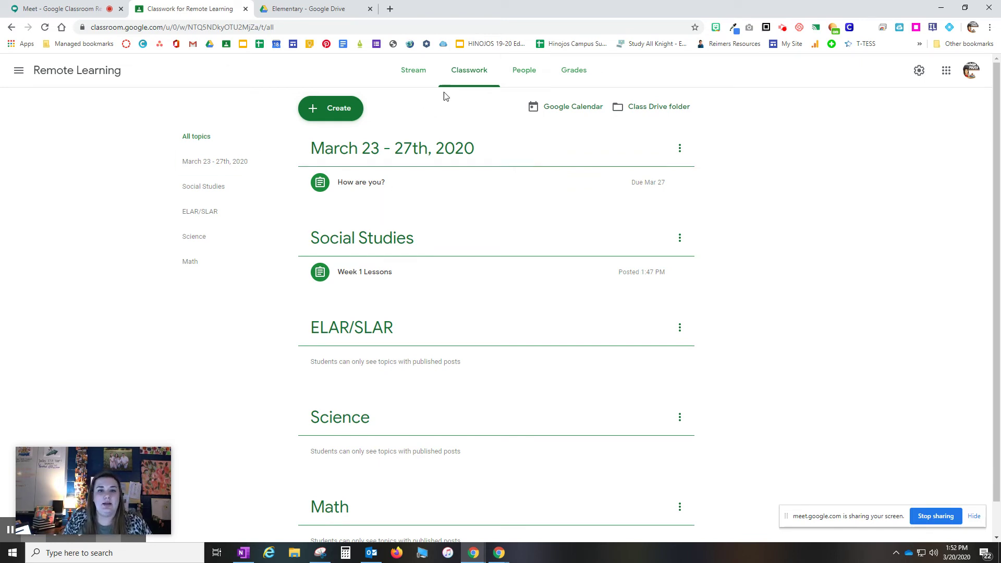
Open the How are you? assignment under March 23 - 27th, 2020 and review its instructions and student work.
click(368, 184)
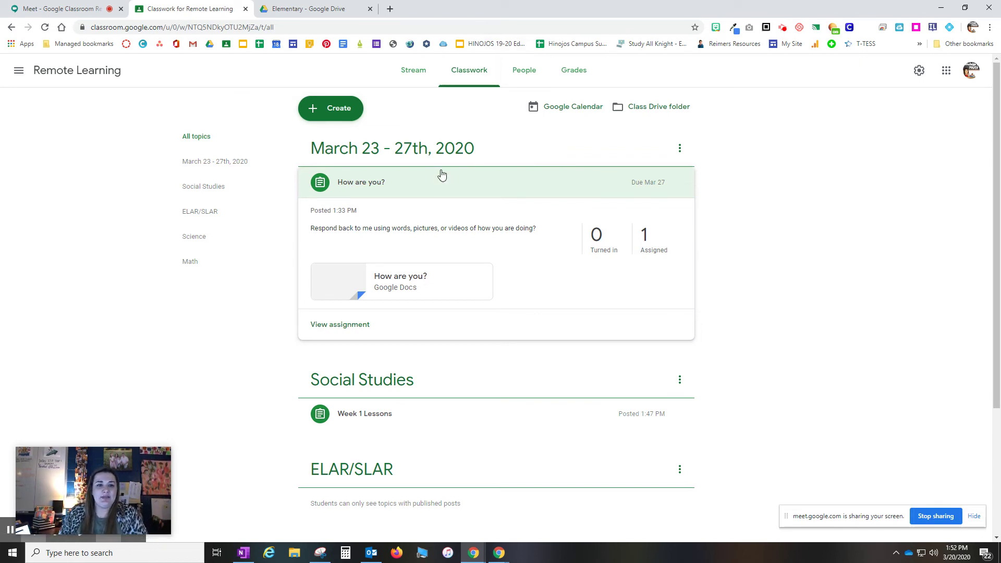
click(384, 189)
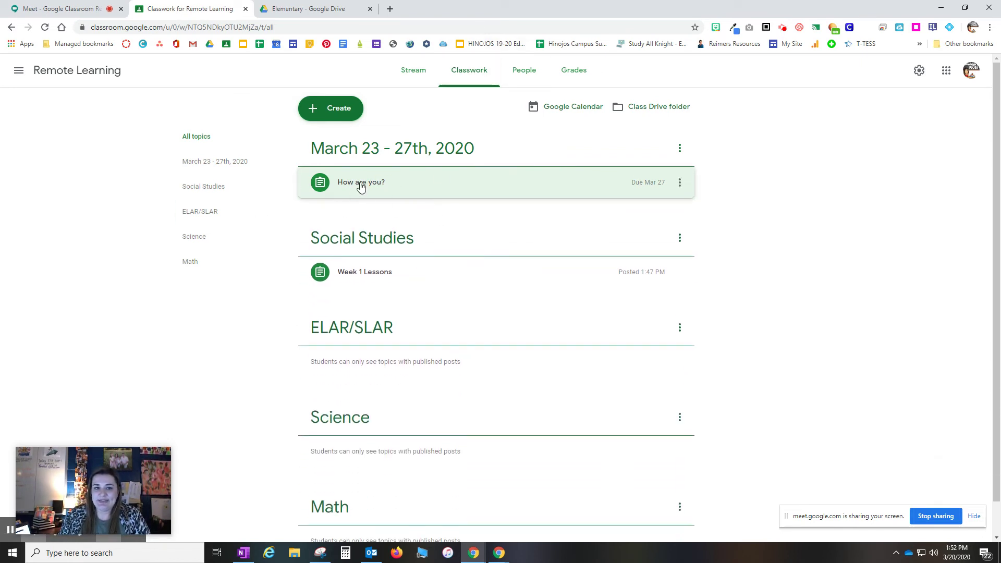
click(360, 187)
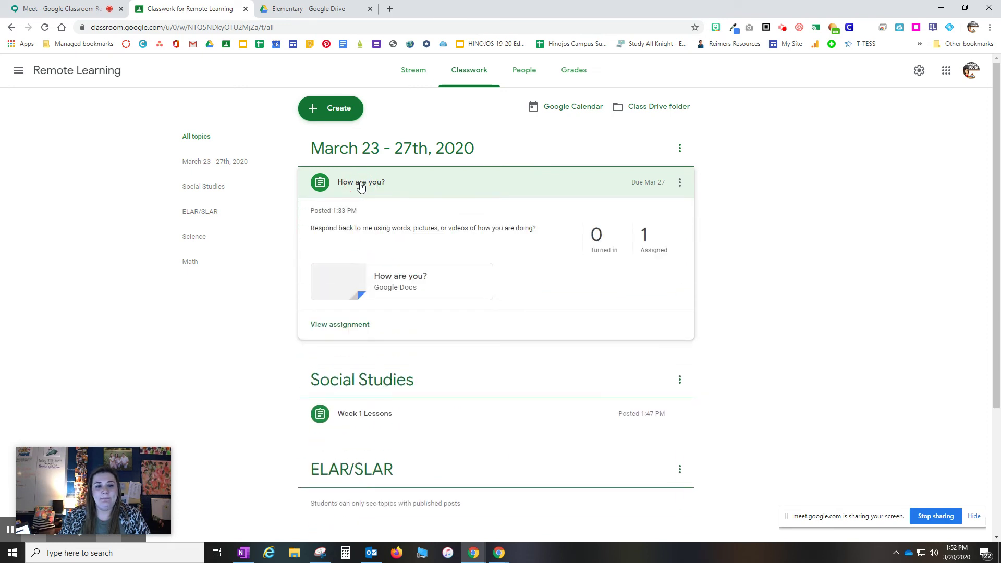
click(342, 330)
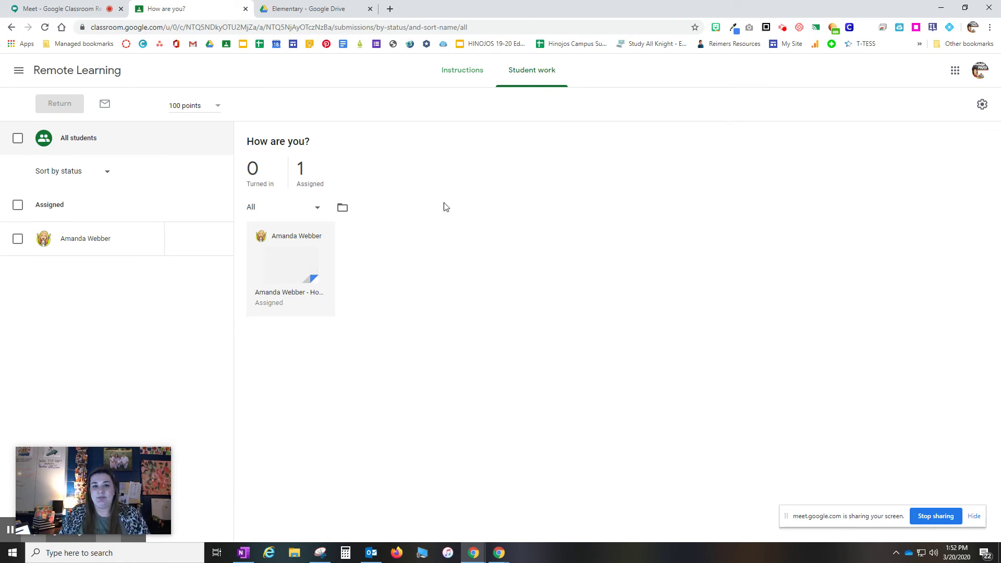
click(462, 67)
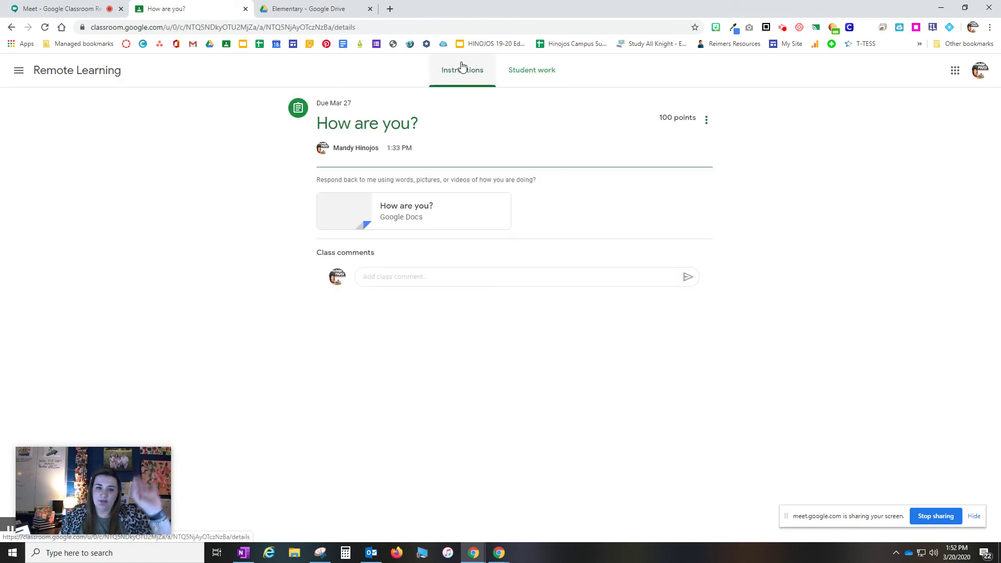
click(534, 71)
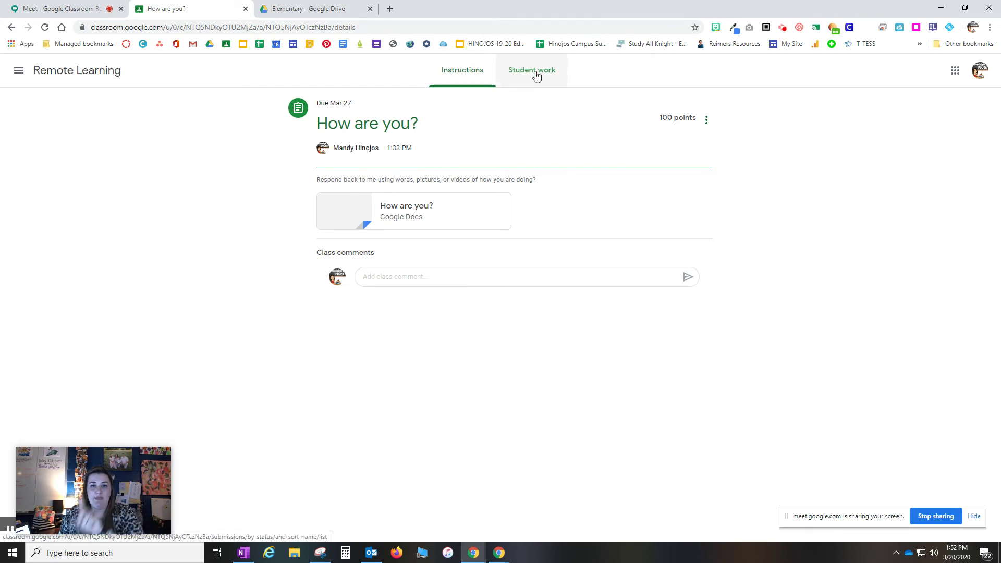
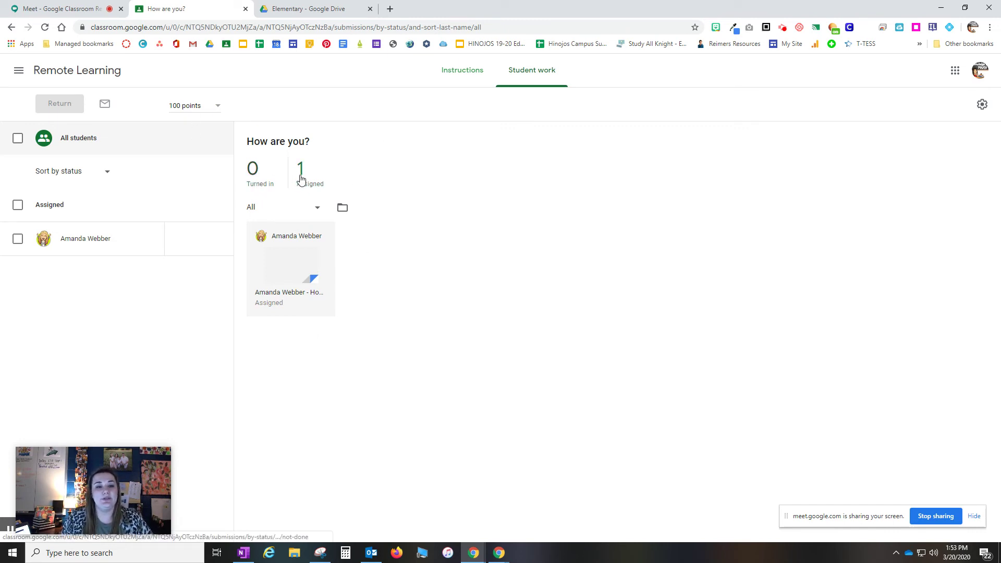
Open the student's How are you? document and post the private comment "Nice job!! Thank you for keeping clean.".
click(305, 263)
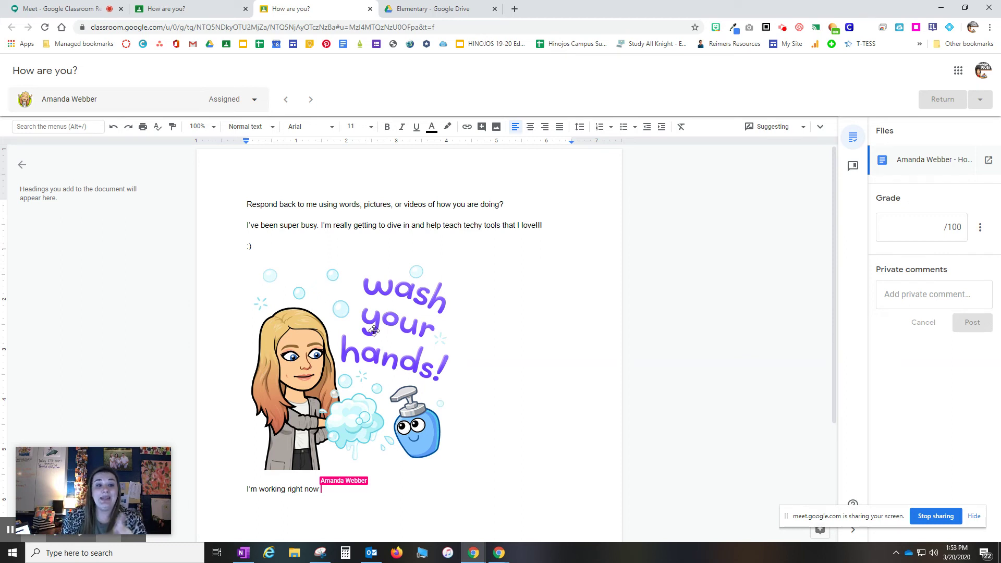
scroll(433, 388, down, 1)
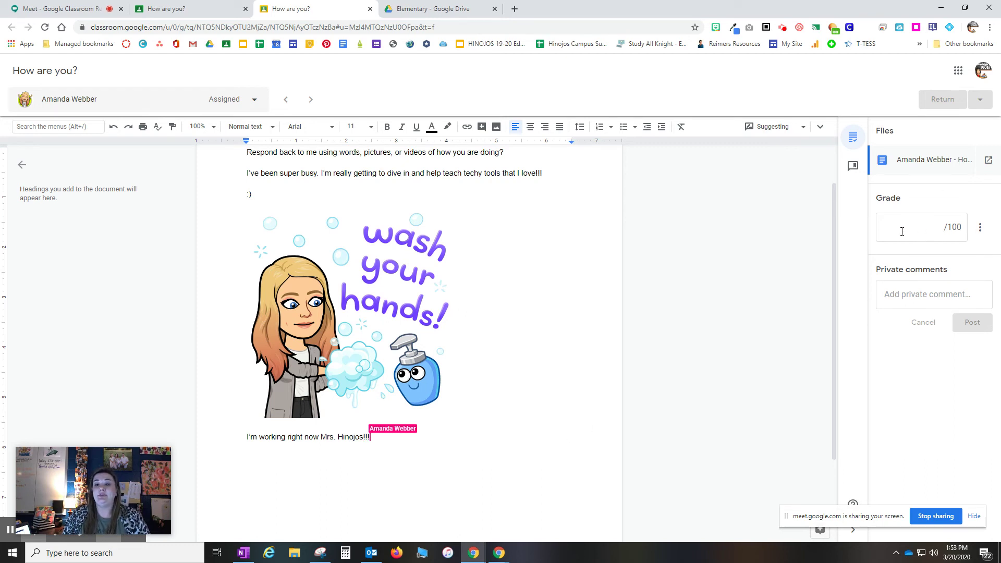
click(926, 296)
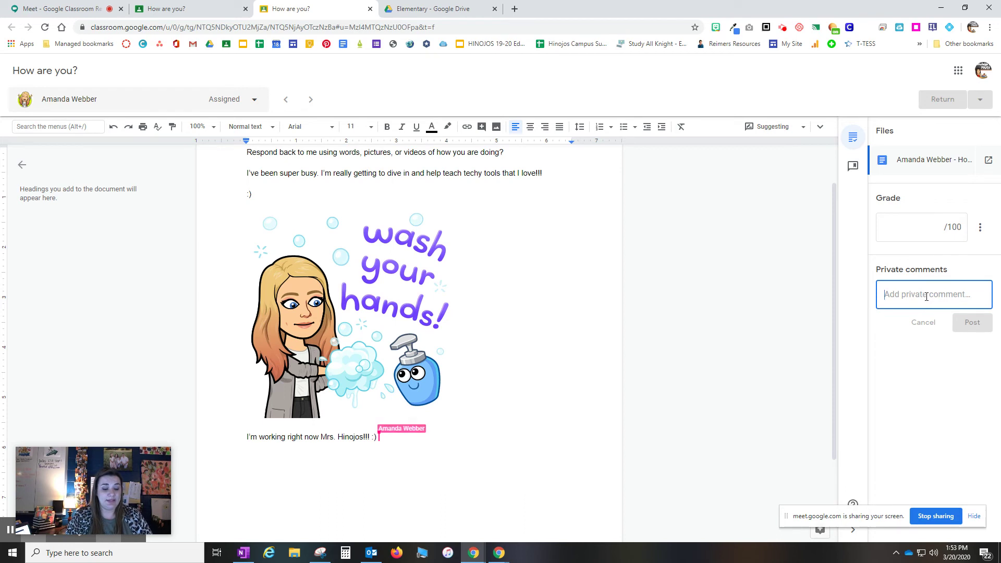
text(ic)
key(BackSpace)
key(BackSpace)
text(Nice job!! Thank)
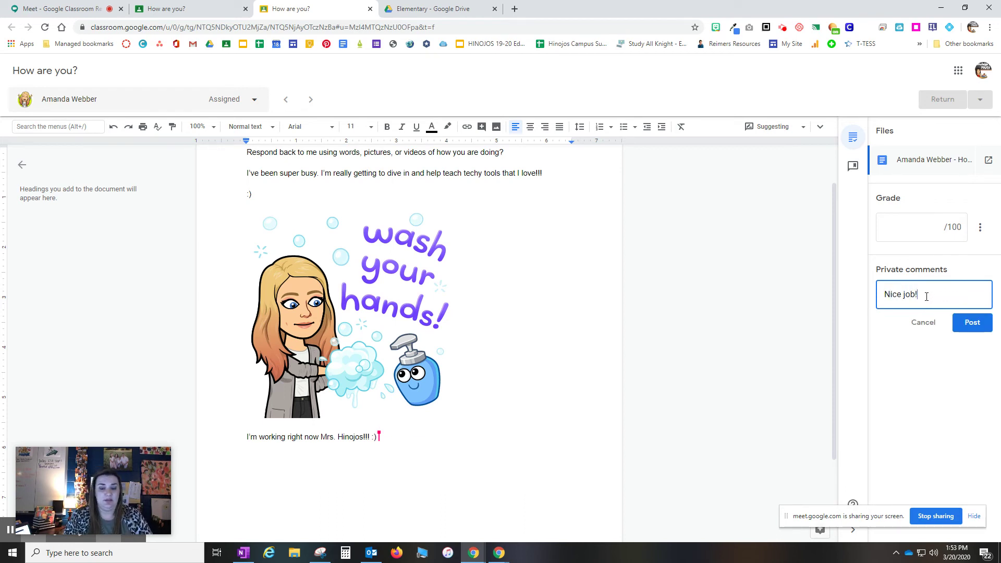
text(for keep)
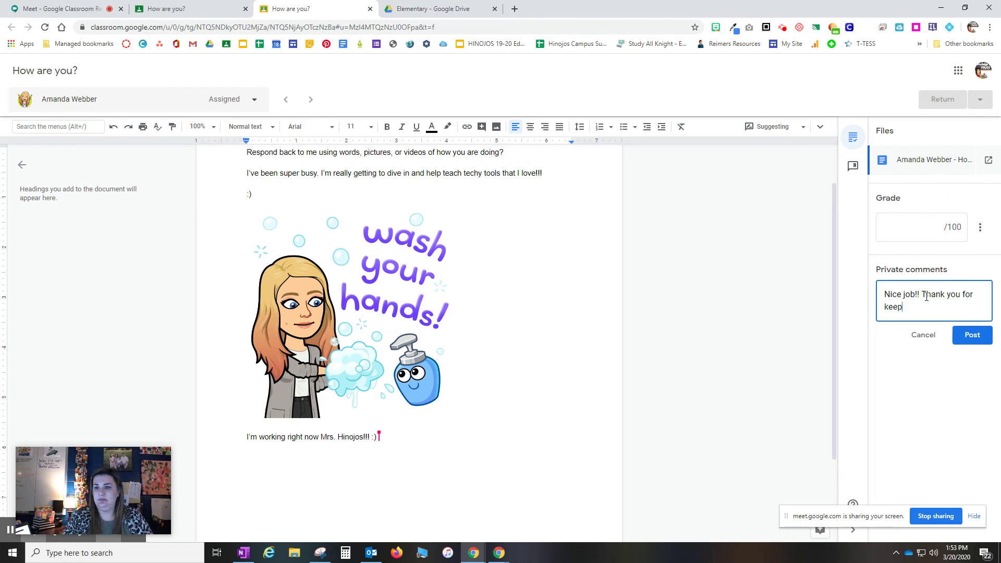
text(ing clean.)
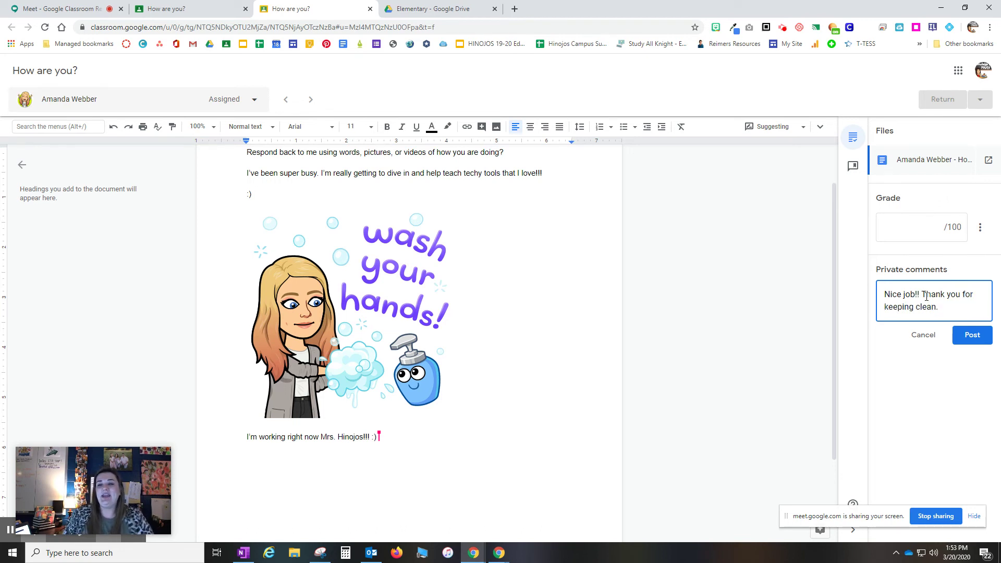
click(966, 338)
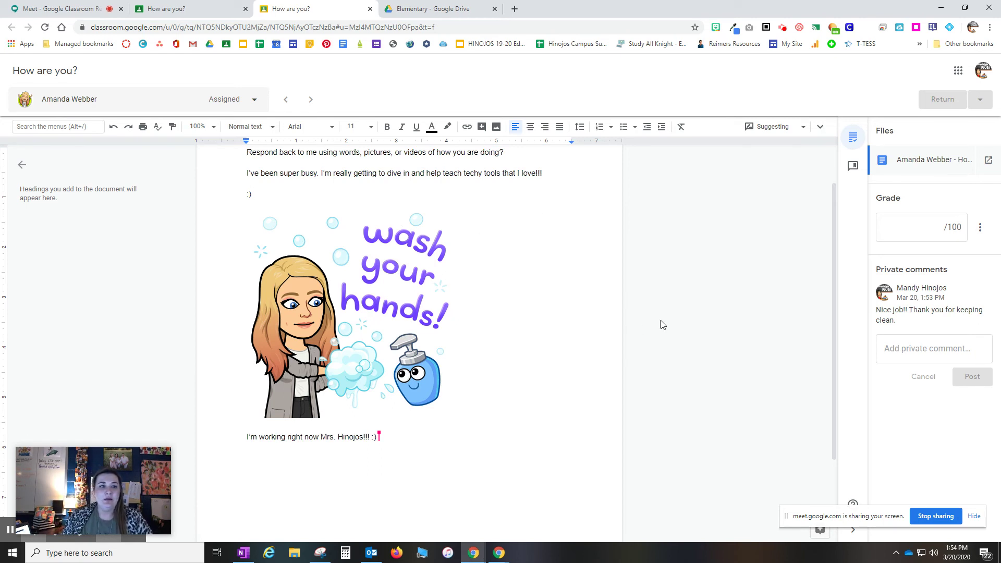
Grade the student's How are you? submission 100 out of 100 and return it to the student.
scroll(802, 420, up, 1)
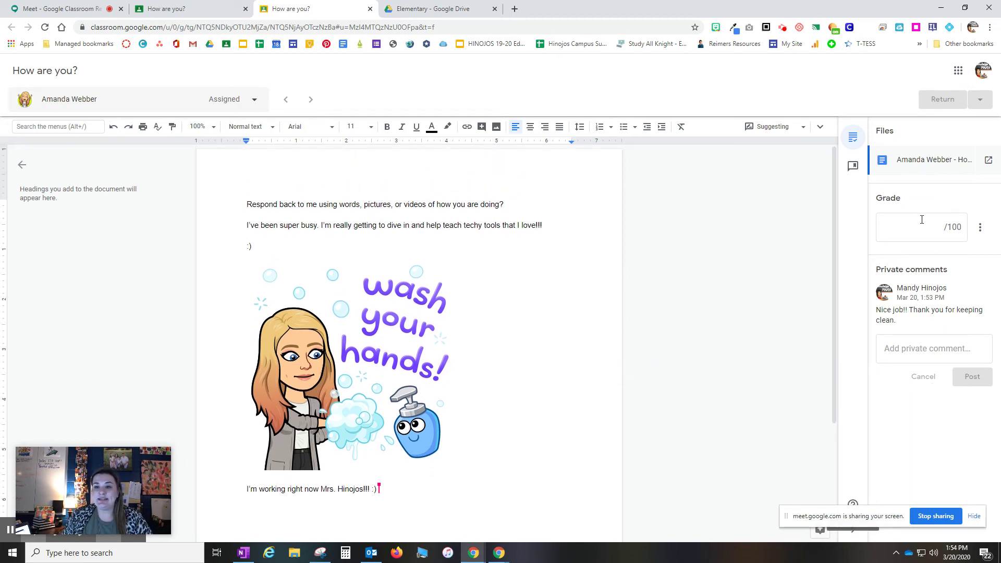
click(900, 232)
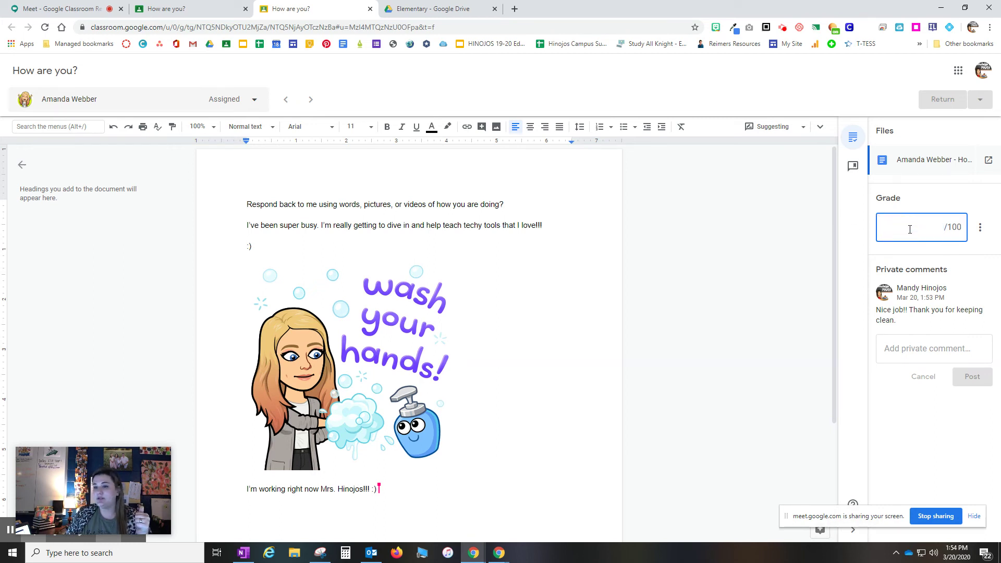
text(100)
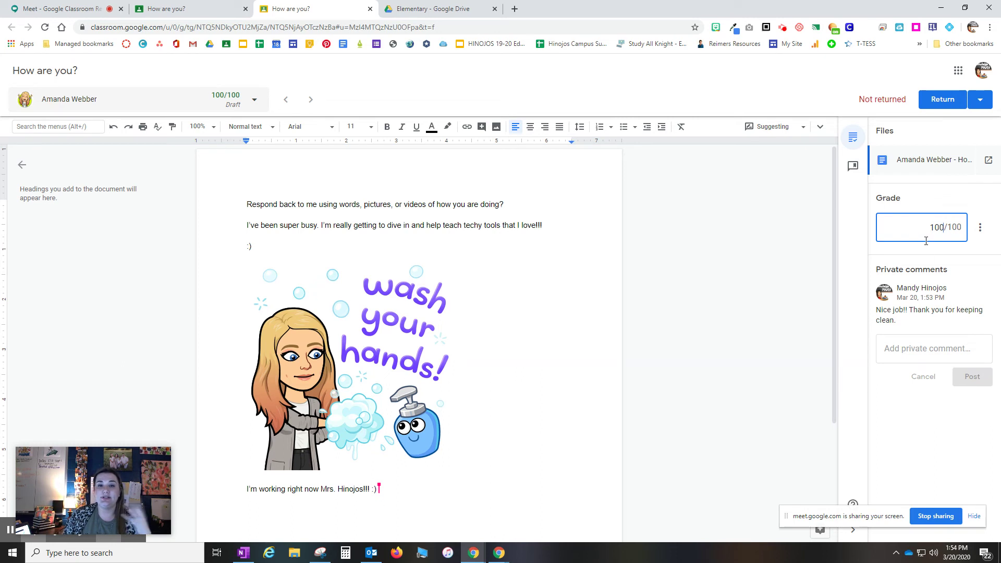
click(980, 228)
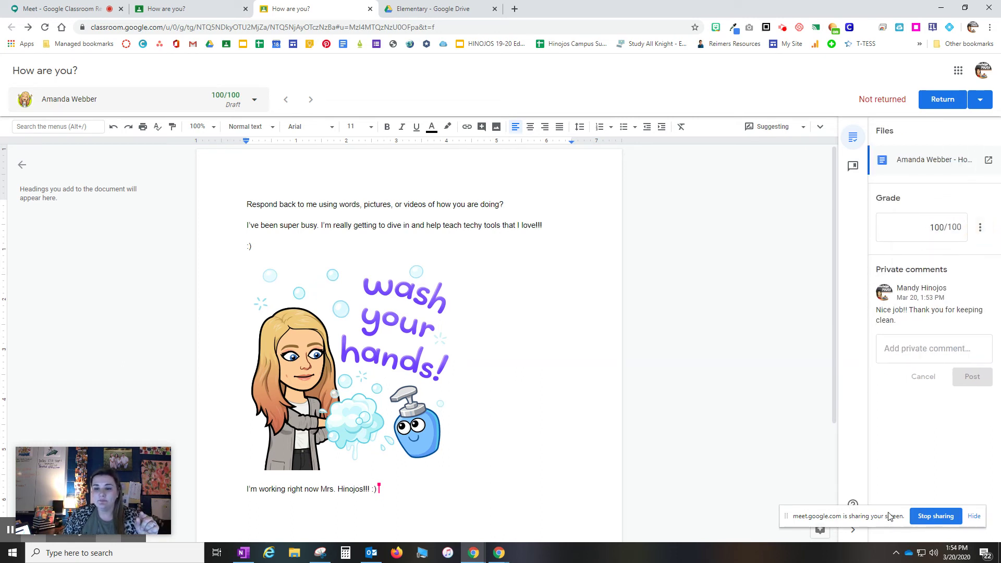
click(974, 517)
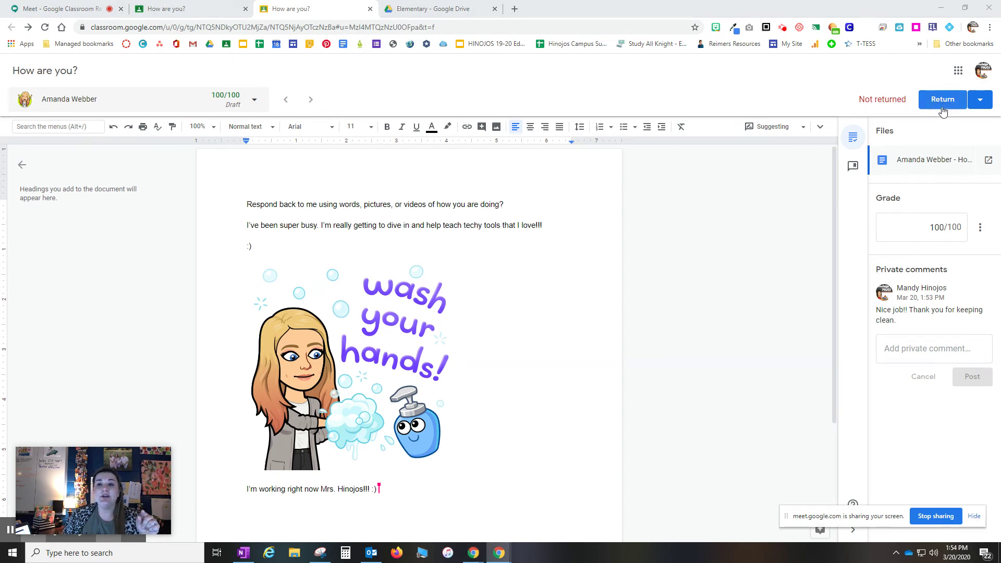
click(980, 101)
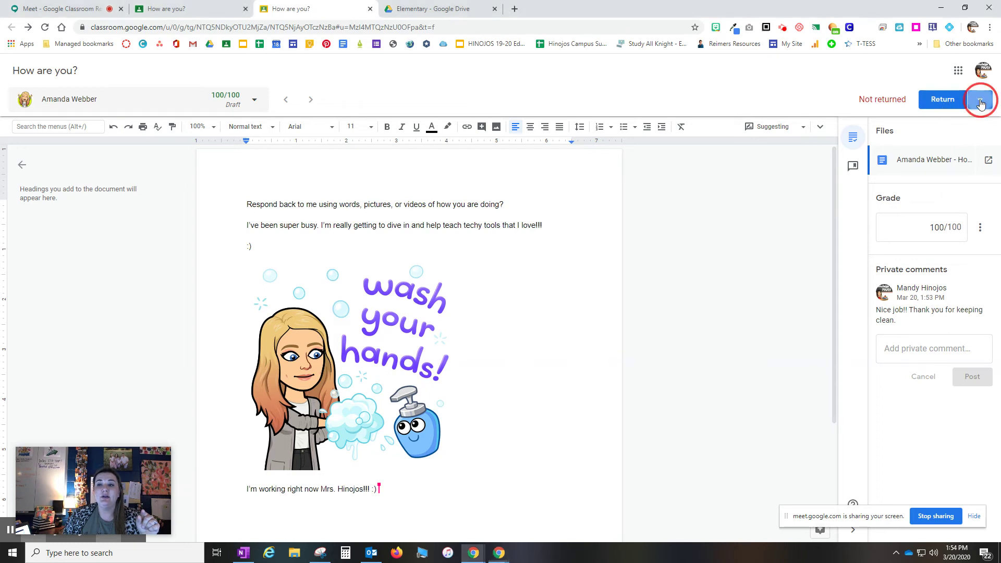
click(936, 103)
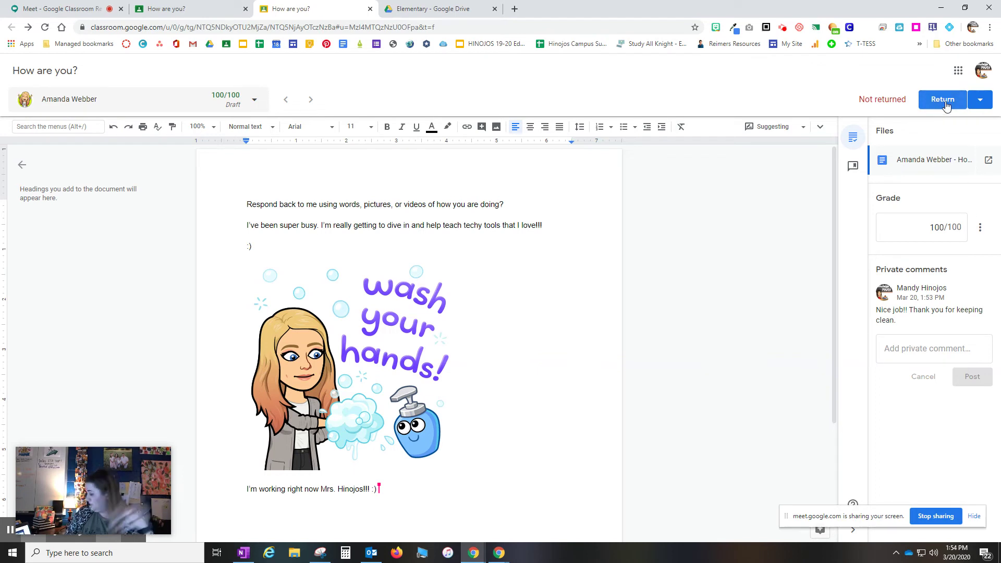
click(945, 104)
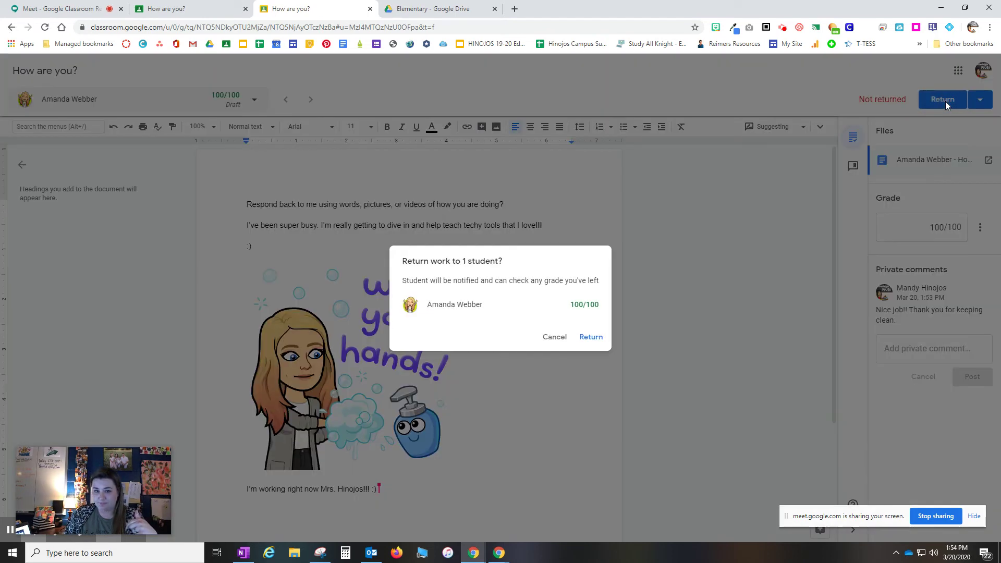
click(588, 336)
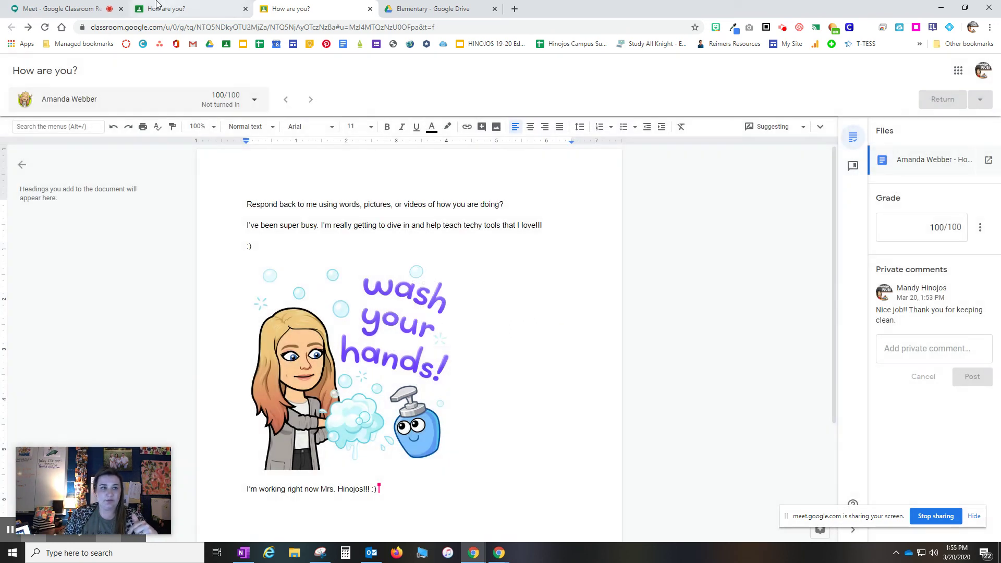
Switch to Google Meet, mute the microphone and allow the site's notifications after checking the assignment's student work.
click(490, 552)
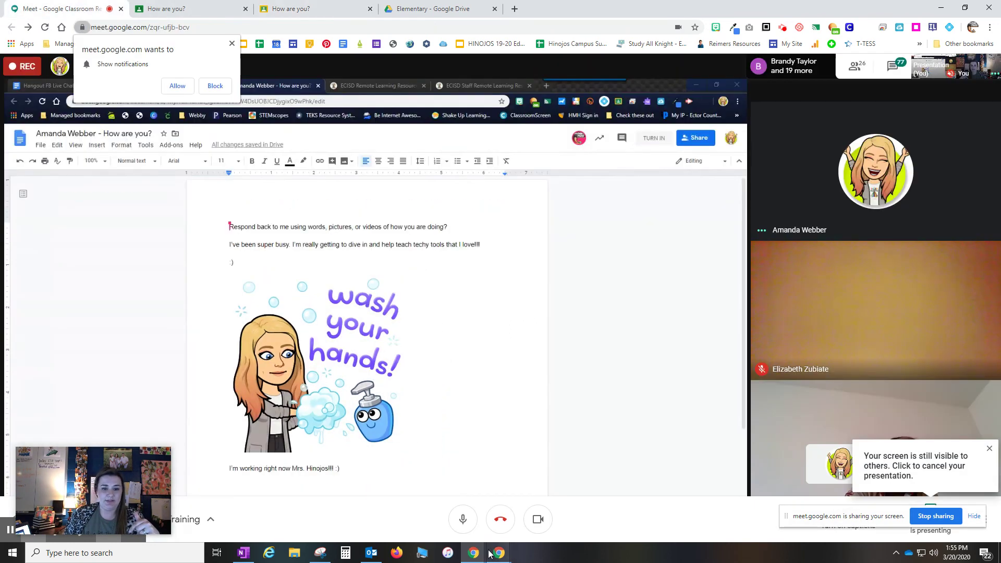
click(463, 519)
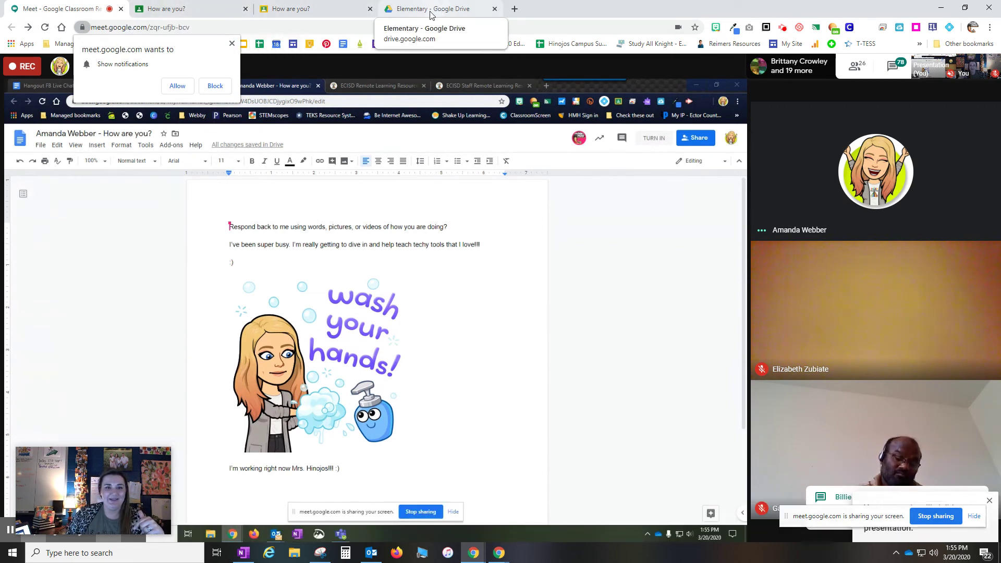
click(203, 5)
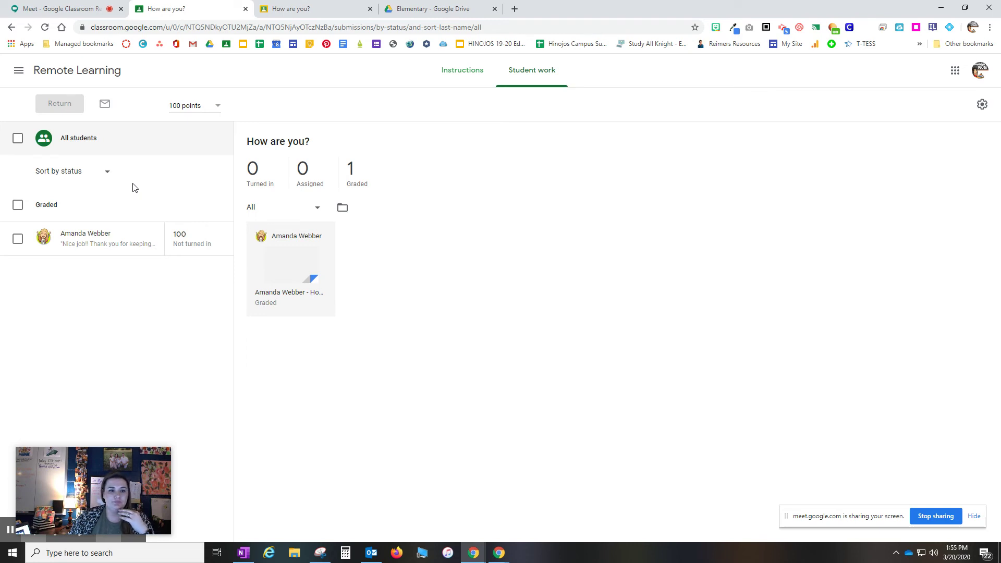
click(72, 8)
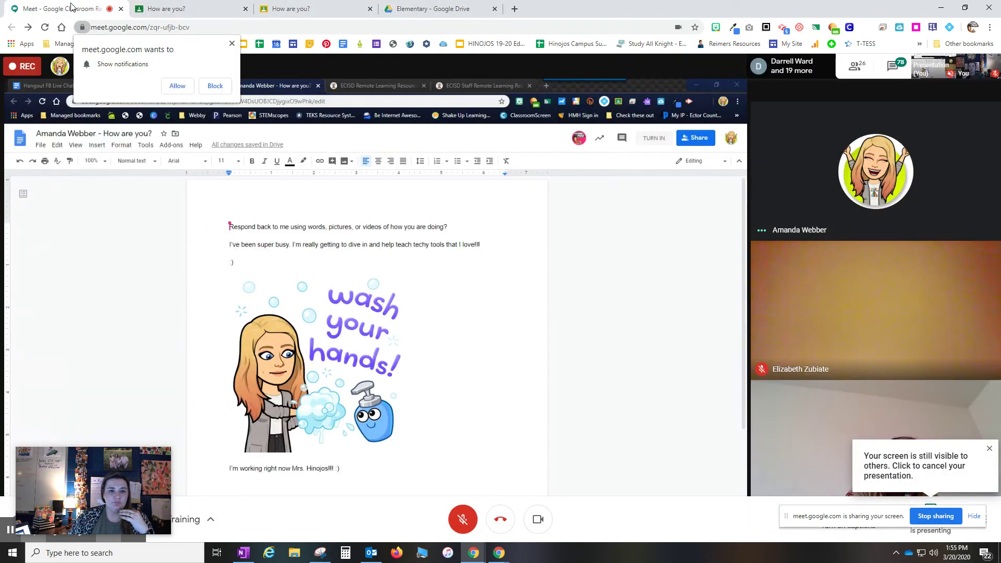
click(178, 86)
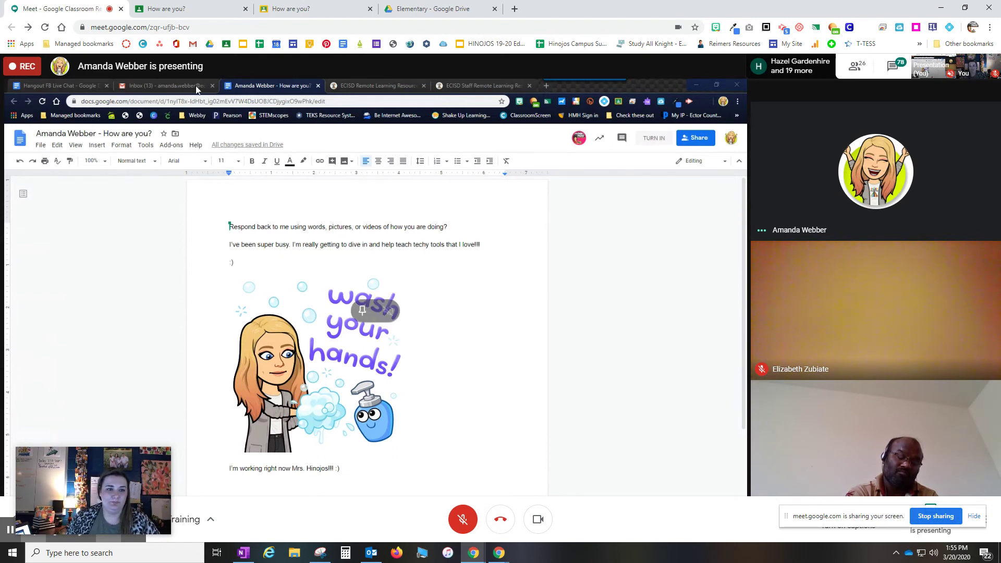
Reopen the student's How are you? document and suggest adding "Great job!! Thank you for washing your hands" after its last line.
click(179, 10)
click(287, 264)
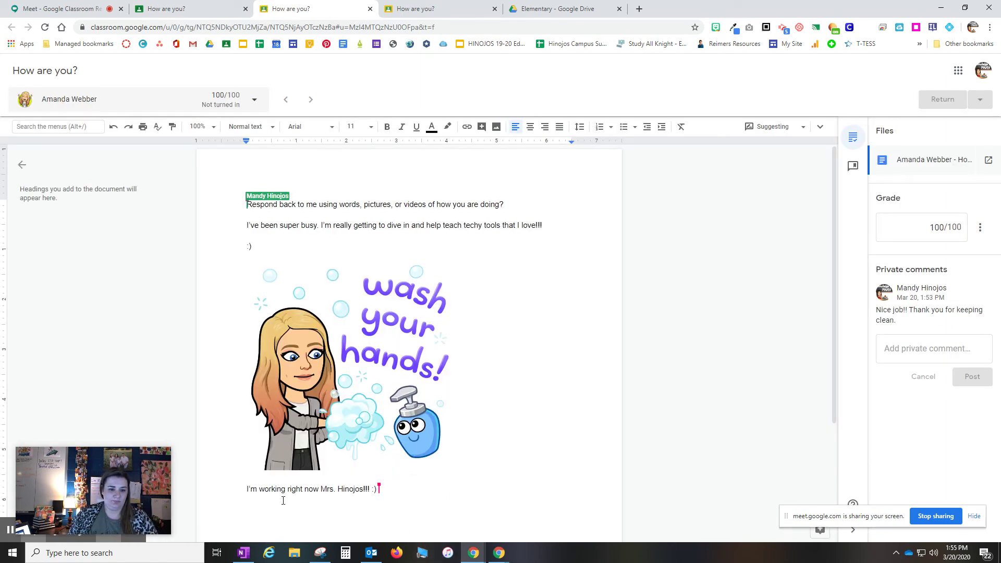
click(408, 491)
text(Great job)
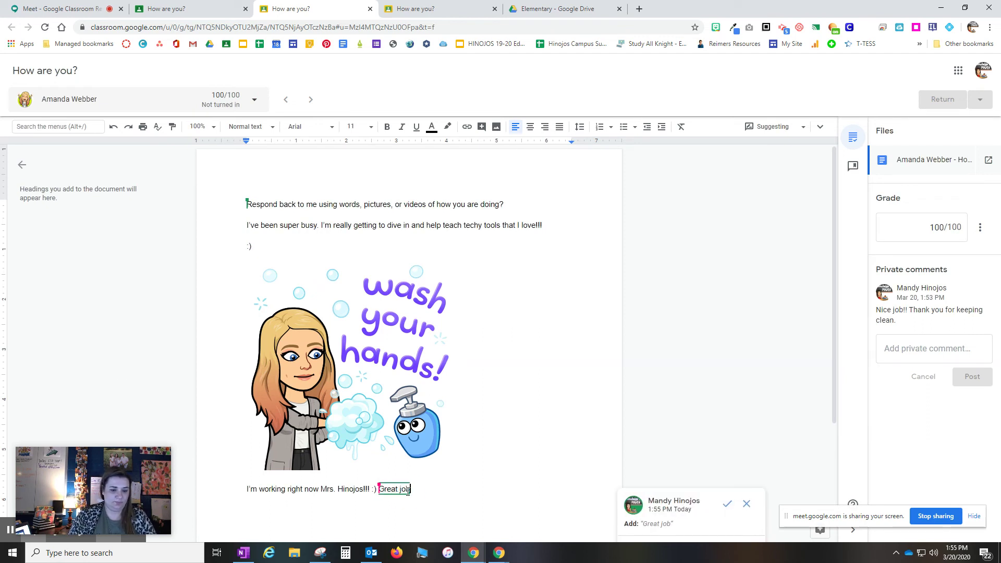
text(!! Thank you )
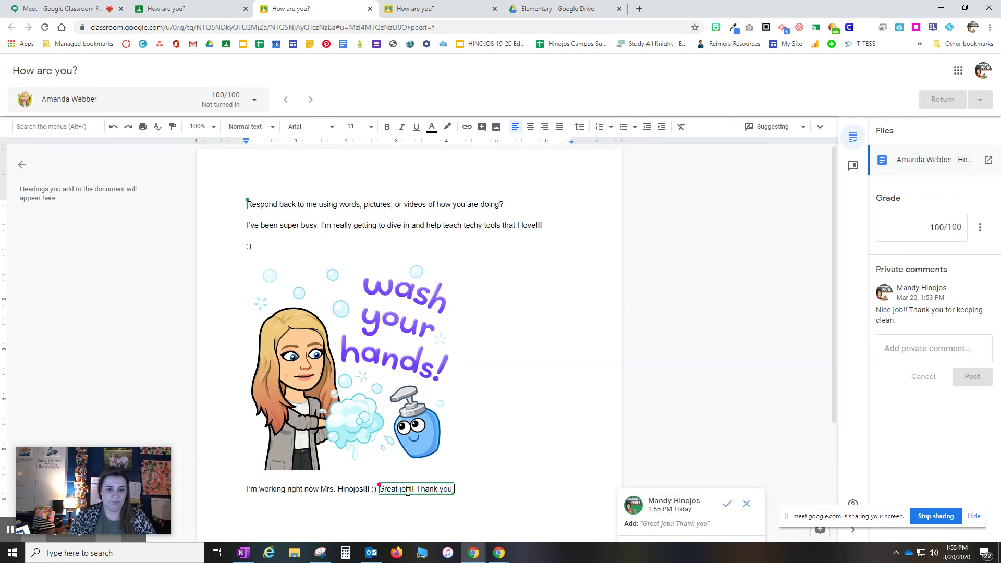
text(for washing you)
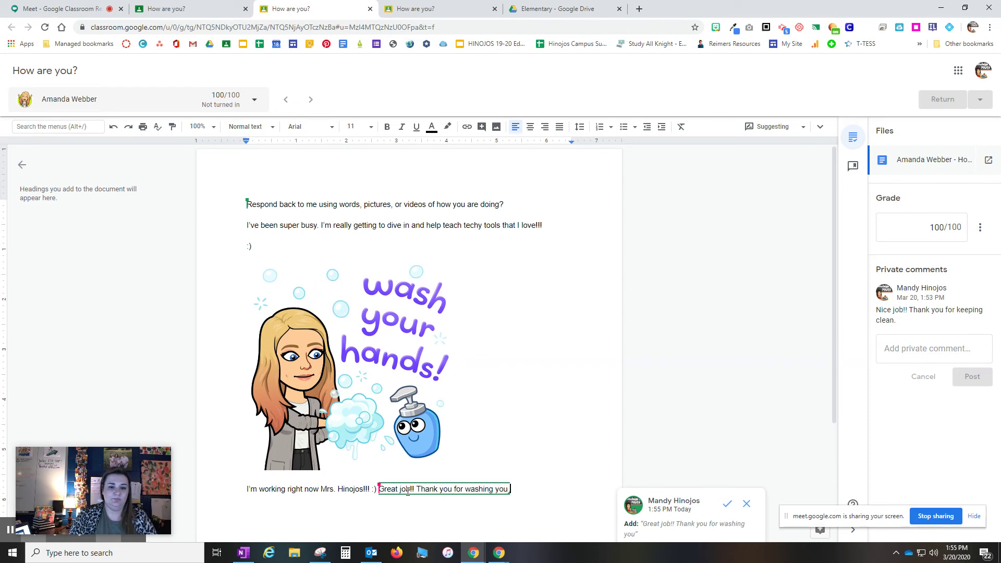
text(r hands)
Continue the suggestion with "!! Remember DON'T TOUCH YOUR FACE and stay at least 6 feet away. Practice social distancing!!" and accept it.
text(!! Remember )
text(DON)
text('T TOUCH)
text( YOUR FACE an)
text(d STAY)
key(BackSpace)
key(BackSpace)
key(BackSpace)
key(BackSpace)
key(BackSpace)
text(stay at least 7)
key(BackSpace)
text(6 feet away. Practice social distancin)
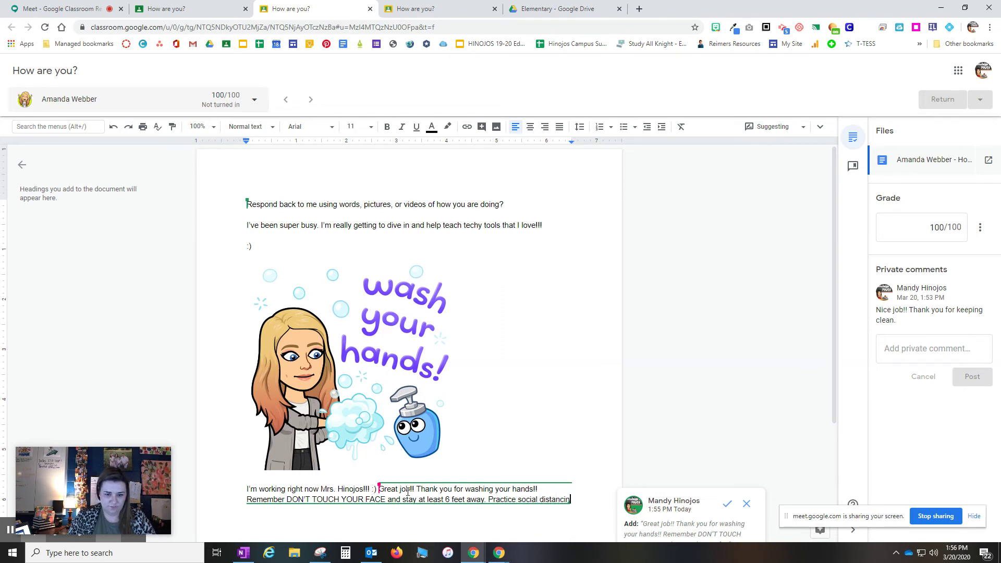
text(g!!)
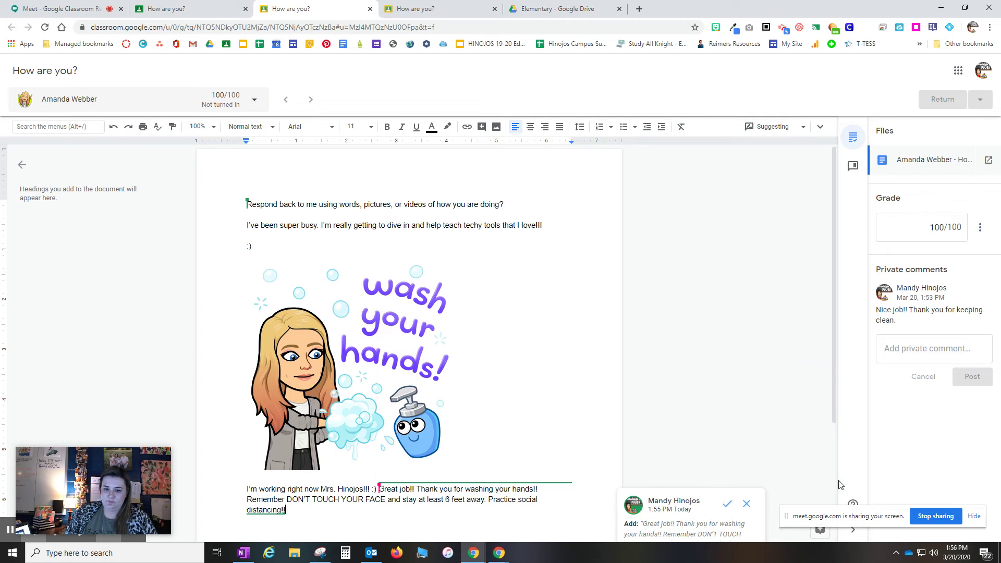
click(725, 505)
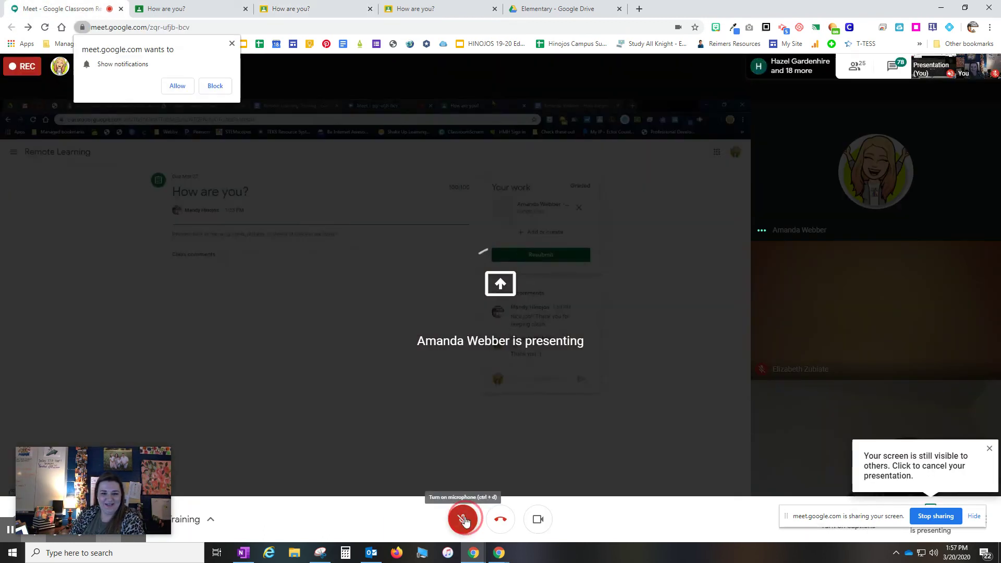
Unmute the Google Meet microphone to speak, allow the site's notifications, and leave the microphone muted for the other presenter.
click(463, 519)
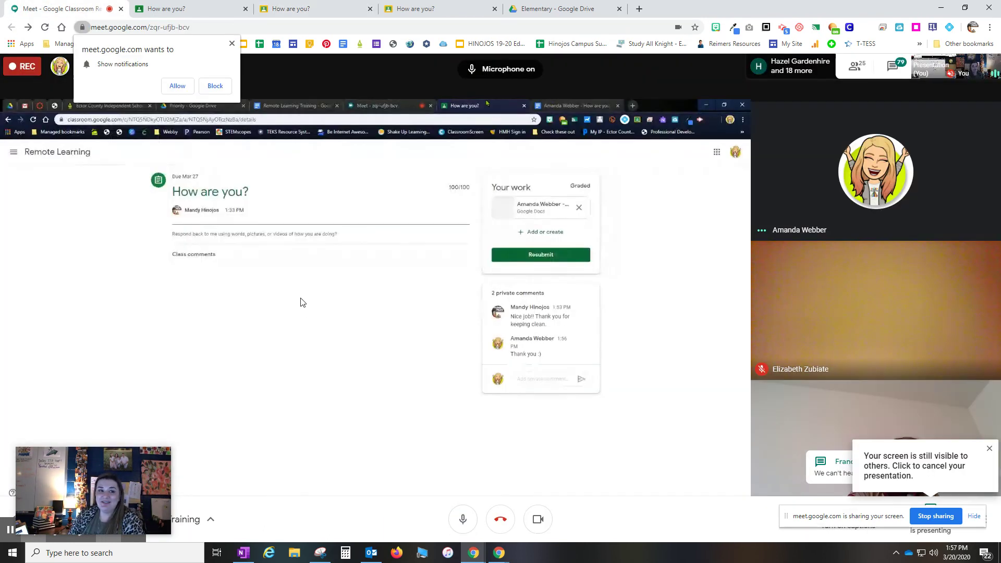
click(177, 86)
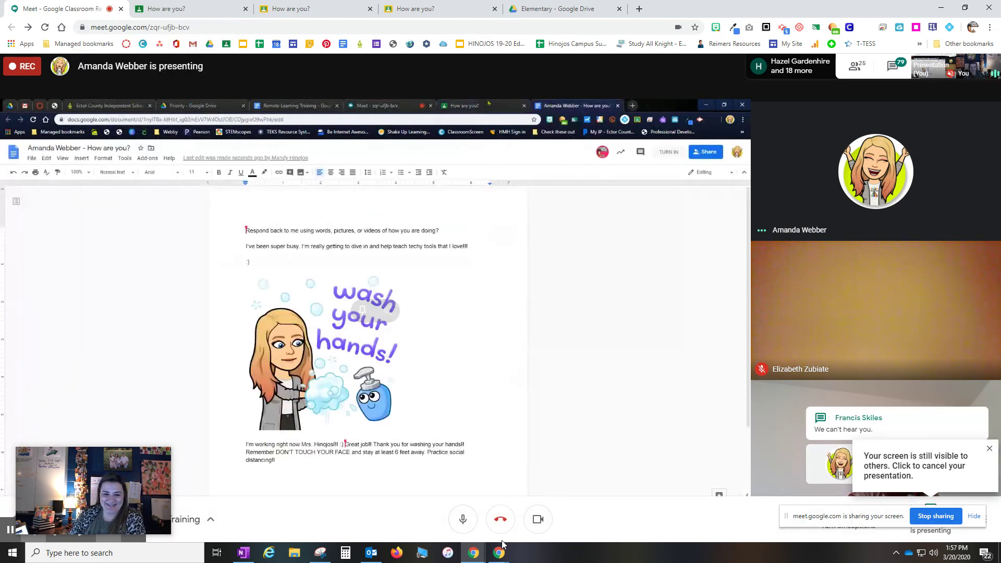
click(462, 519)
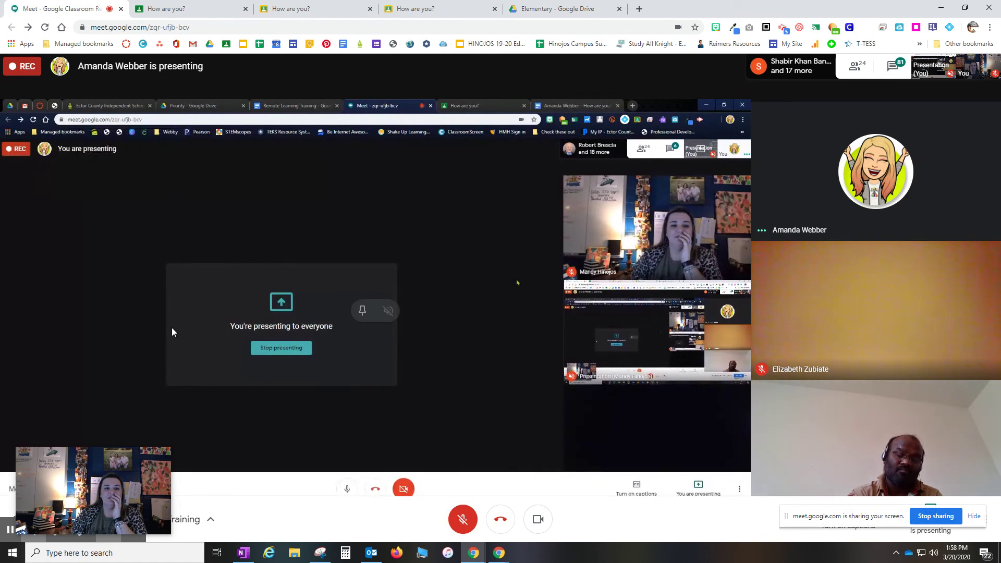
click(466, 527)
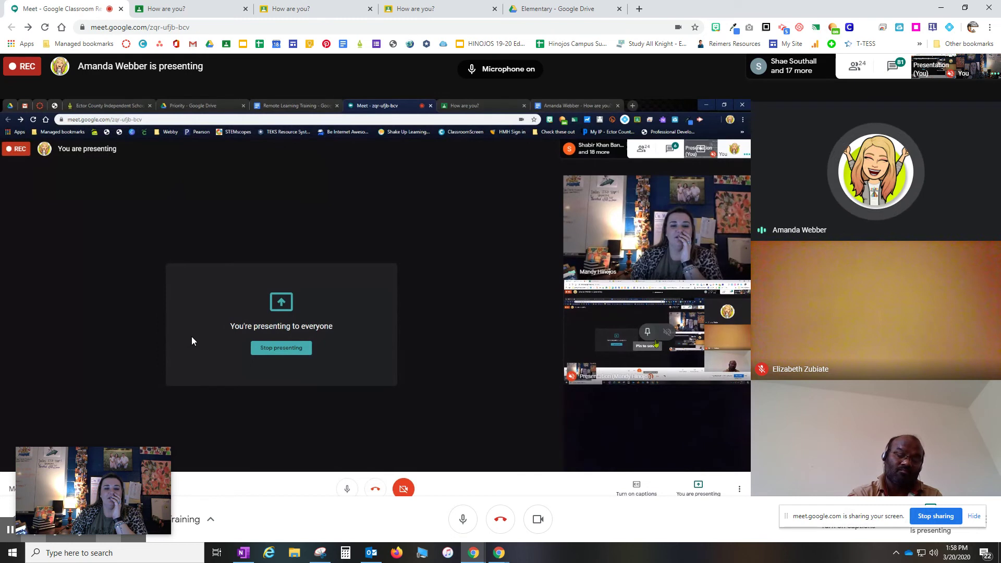
click(463, 526)
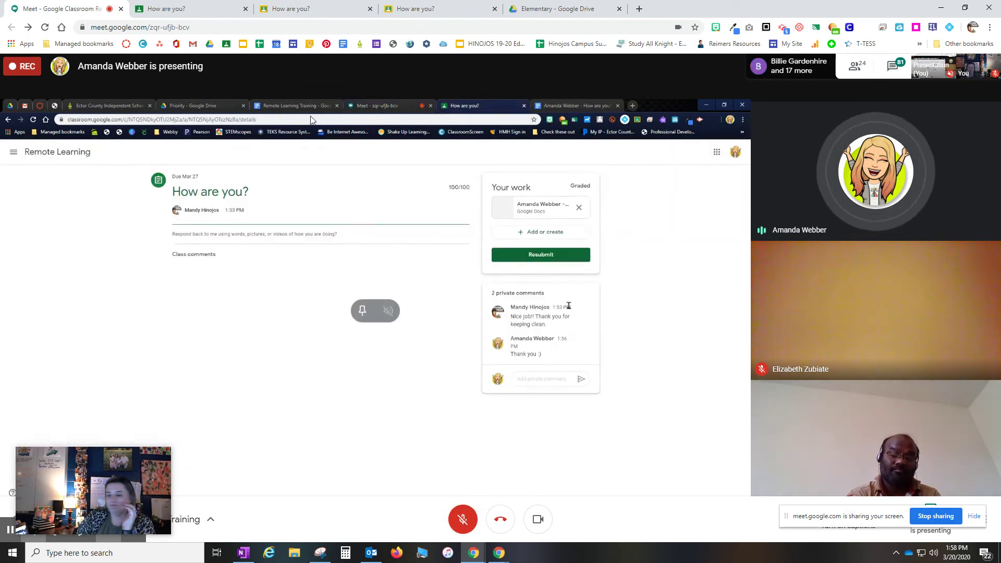
Adjust the computer's sound volume while the other presenter demonstrates the student view of the How are you? assignment.
key(XF86AudioRaiseVolume)
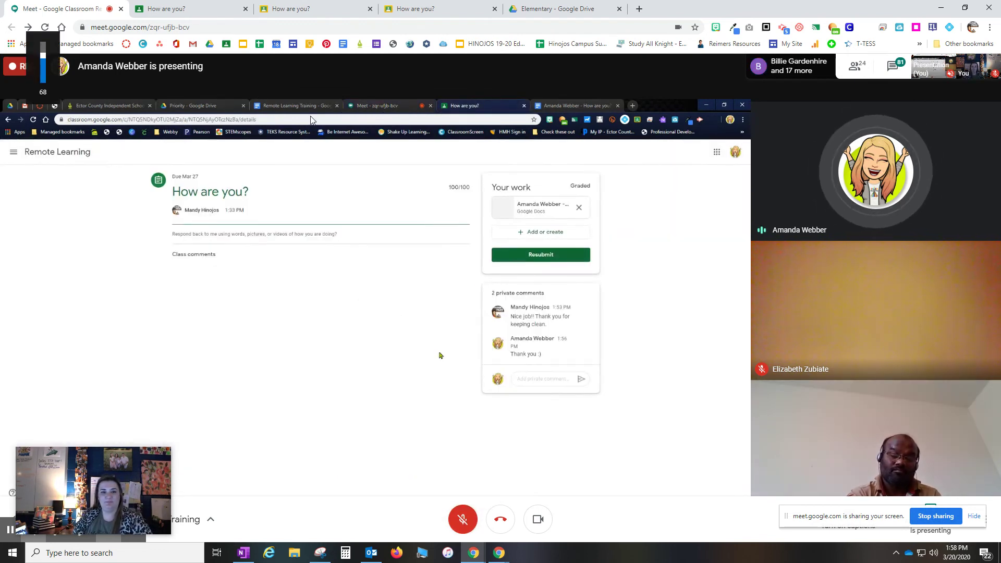
key(XF86AudioLowerVolume)
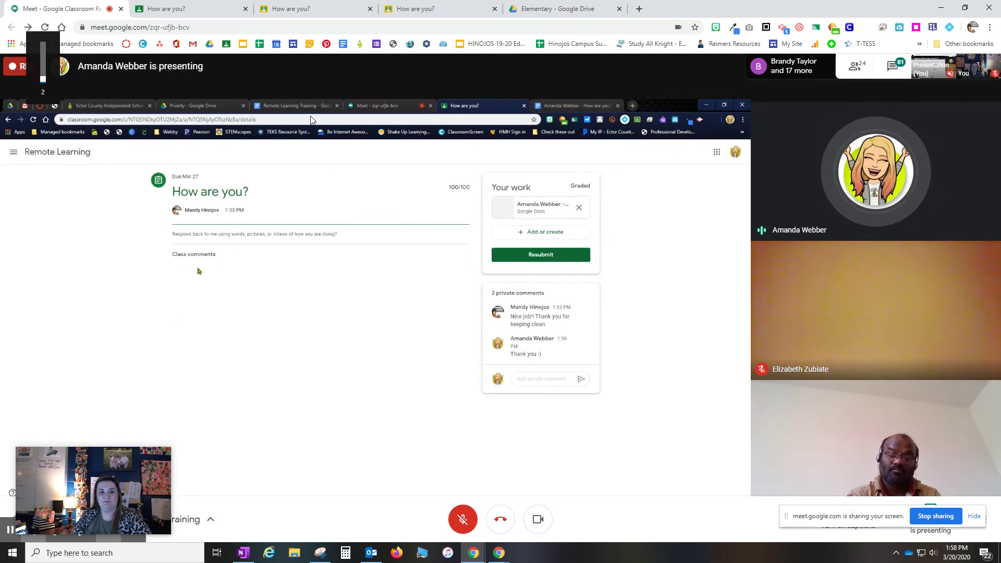
key(XF86AudioLowerVolume)
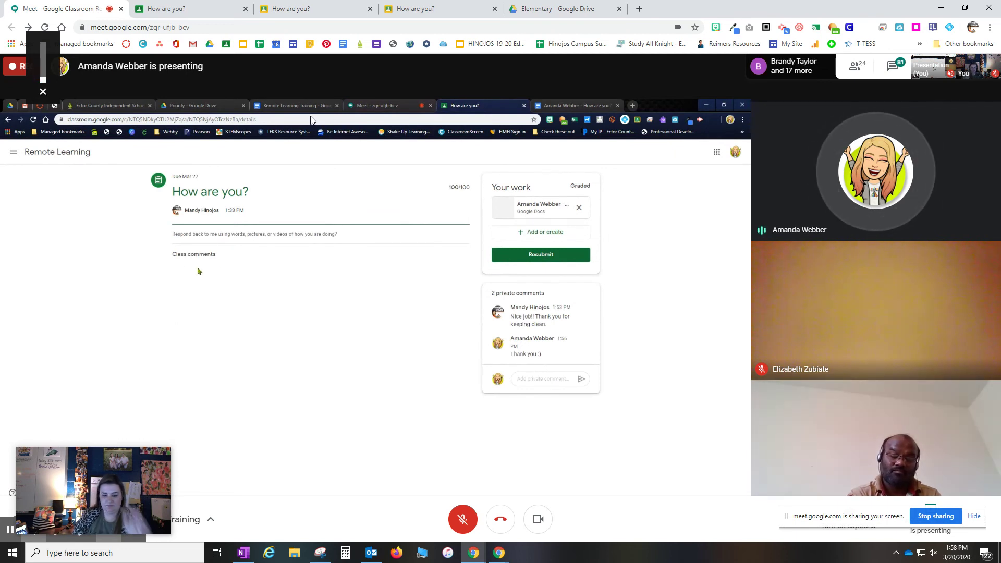
key(XF86AudioRaiseVolume)
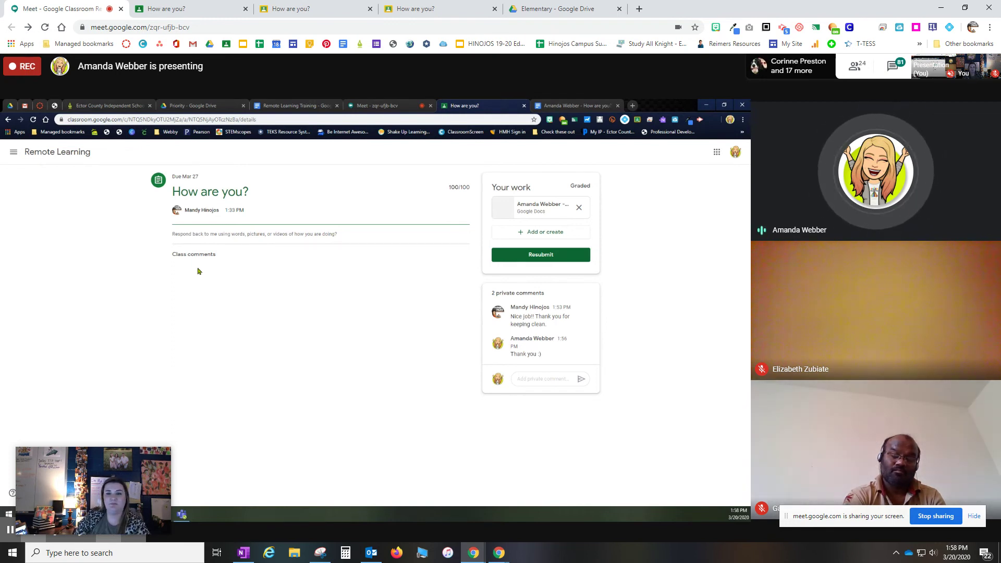
key(XF86AudioRaiseVolume)
key(XF86AudioLowerVolume)
key(XF86AudioLowerVolume)
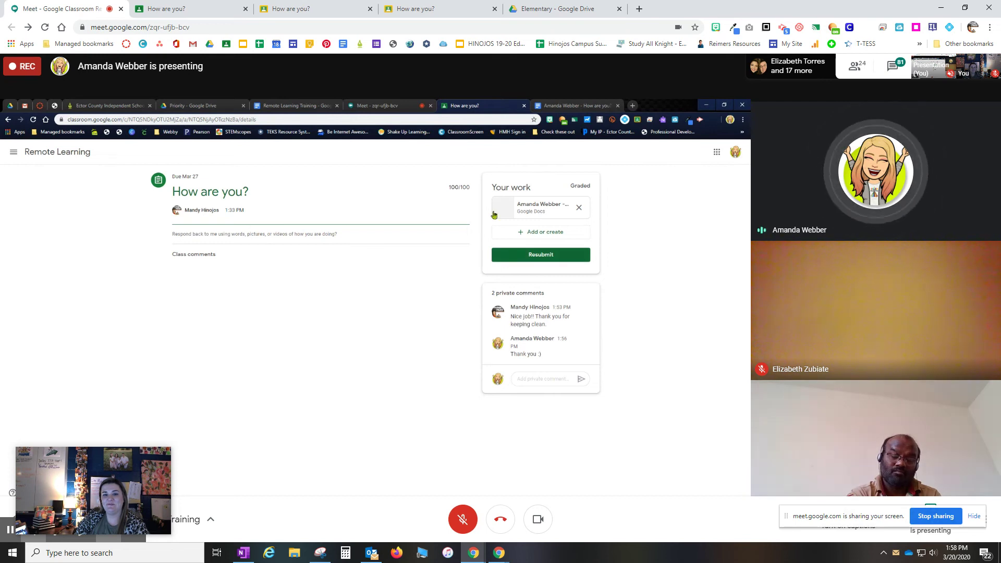
double_click(588, 186)
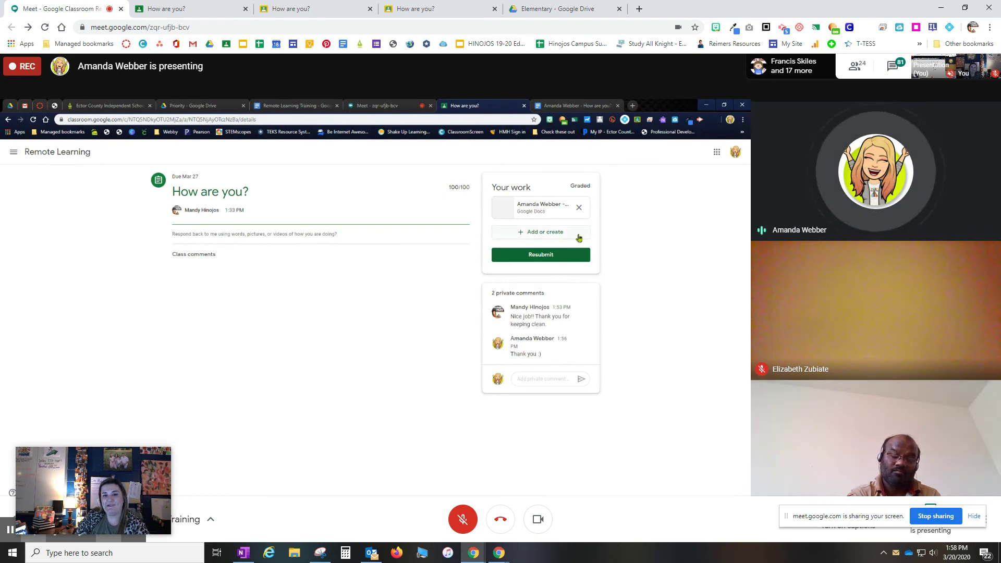
click(536, 231)
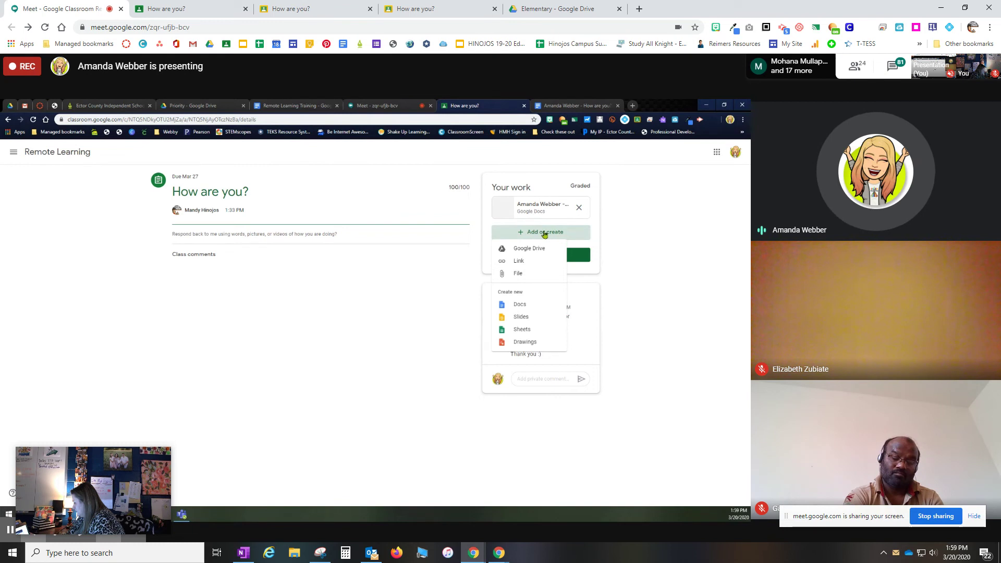
click(576, 237)
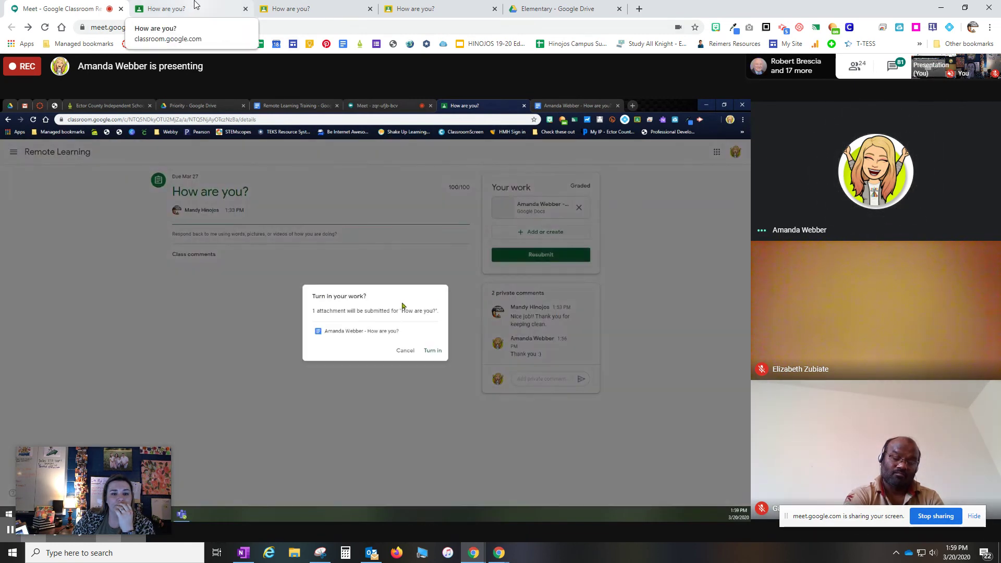
Resume presenting in Google Meet as the main presenter, with the microphone unmuted and the site's notifications allowed.
click(196, 7)
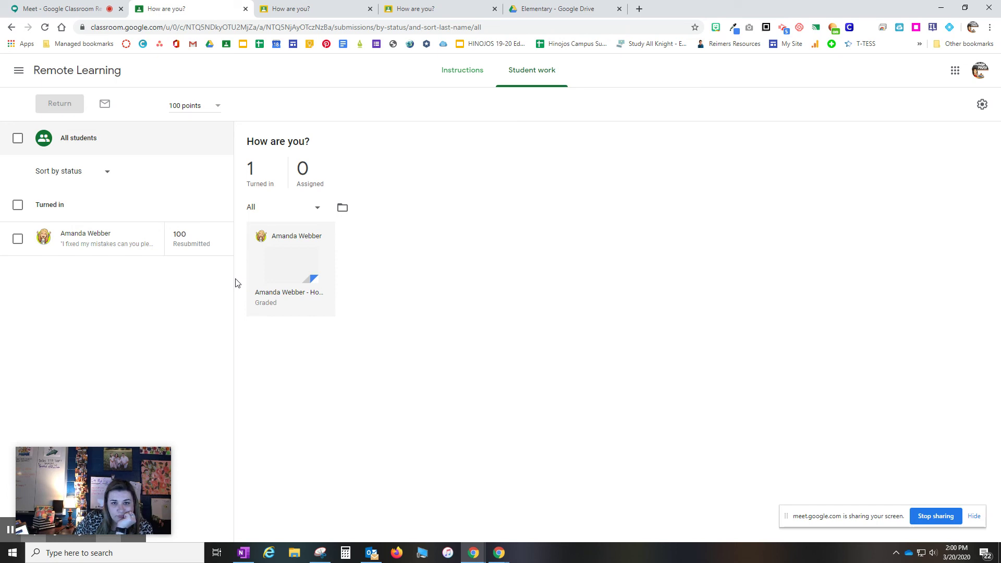
click(58, 9)
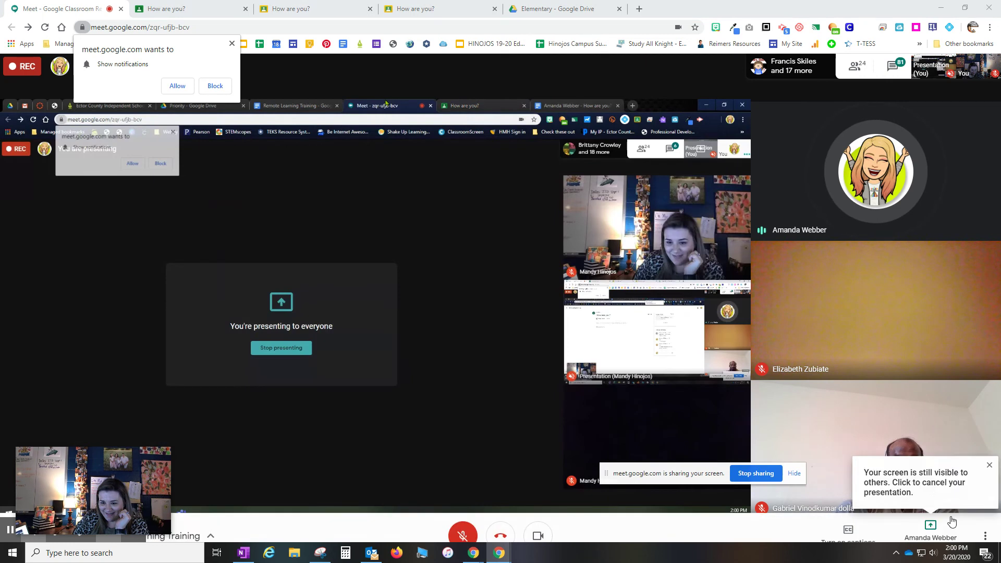
click(935, 520)
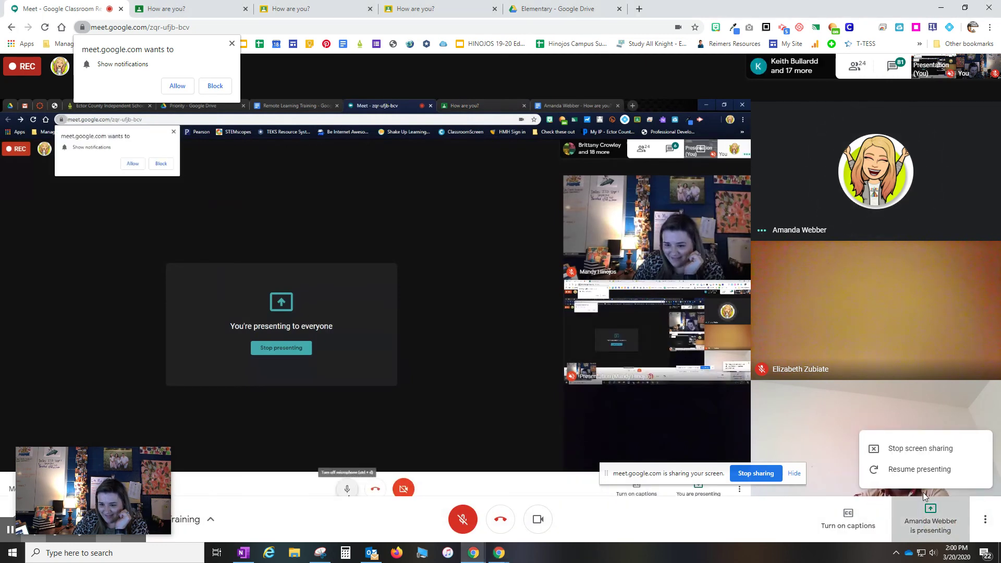
click(911, 471)
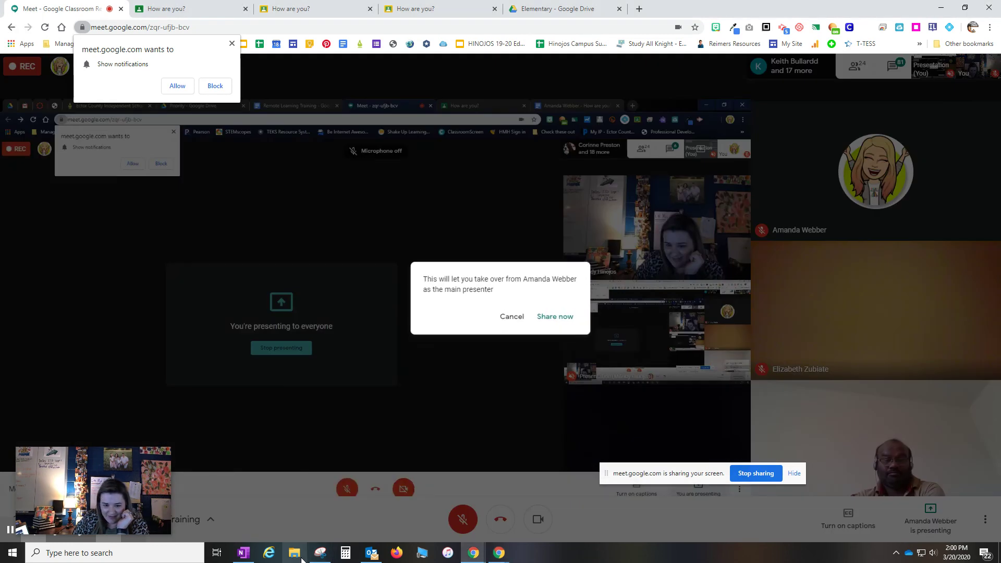
click(552, 323)
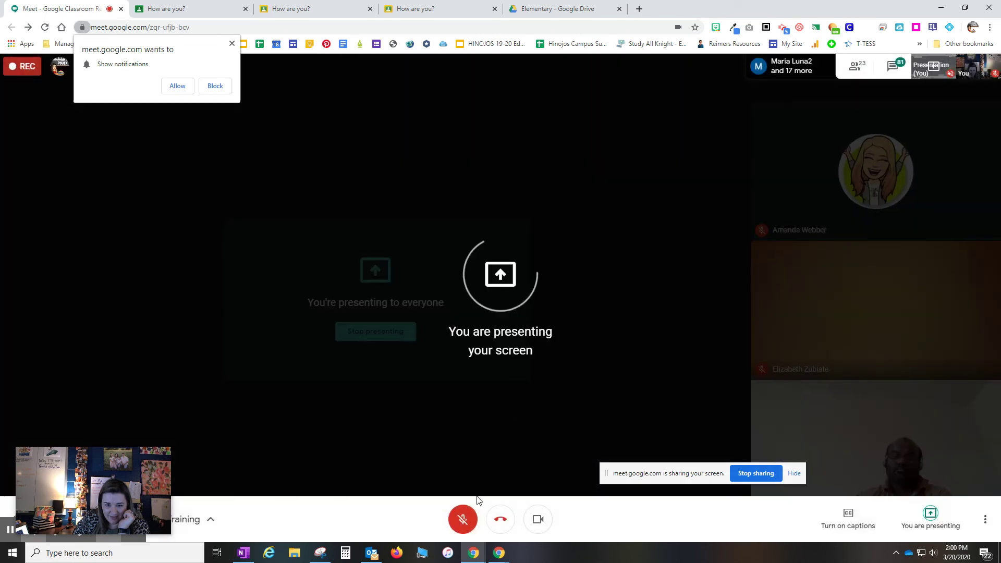
click(462, 518)
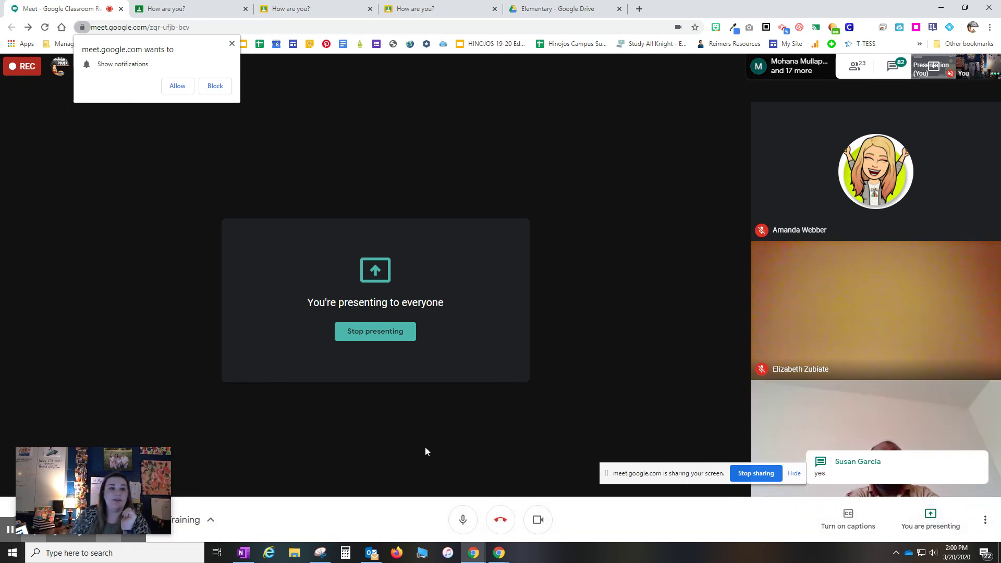
click(173, 84)
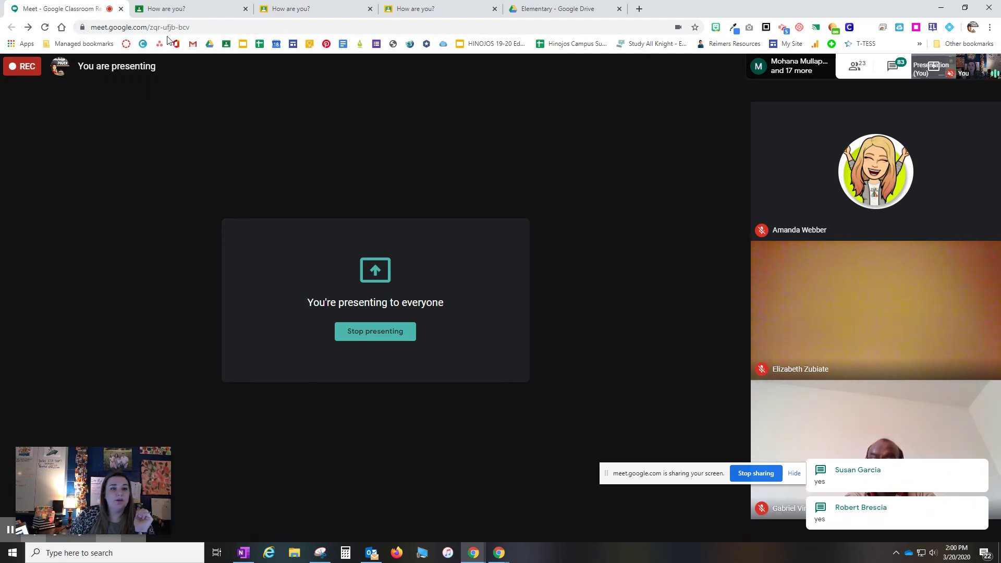
Switch to the assignment's student work in Google Classroom and open the student's resubmitted How are you? document.
click(166, 9)
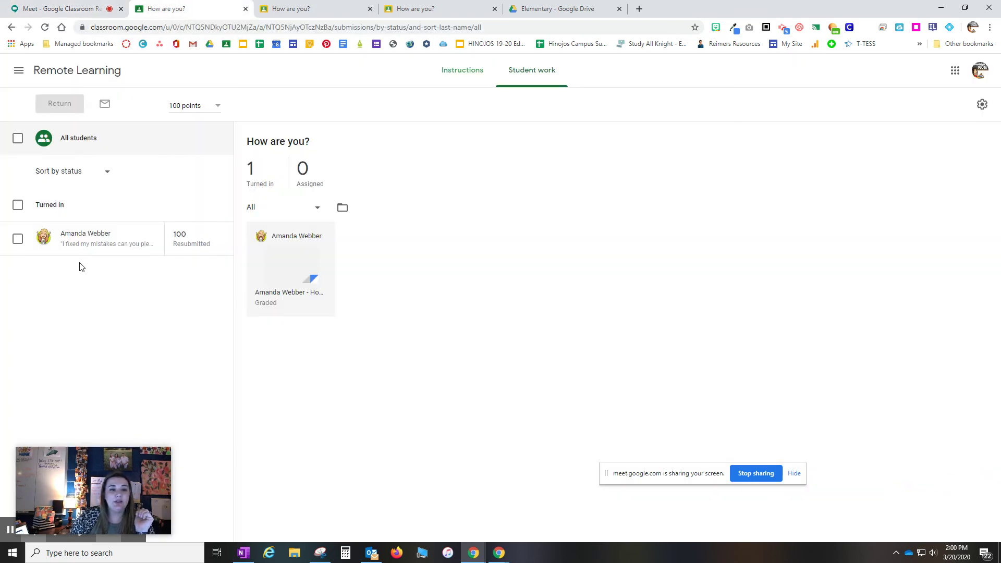
click(118, 252)
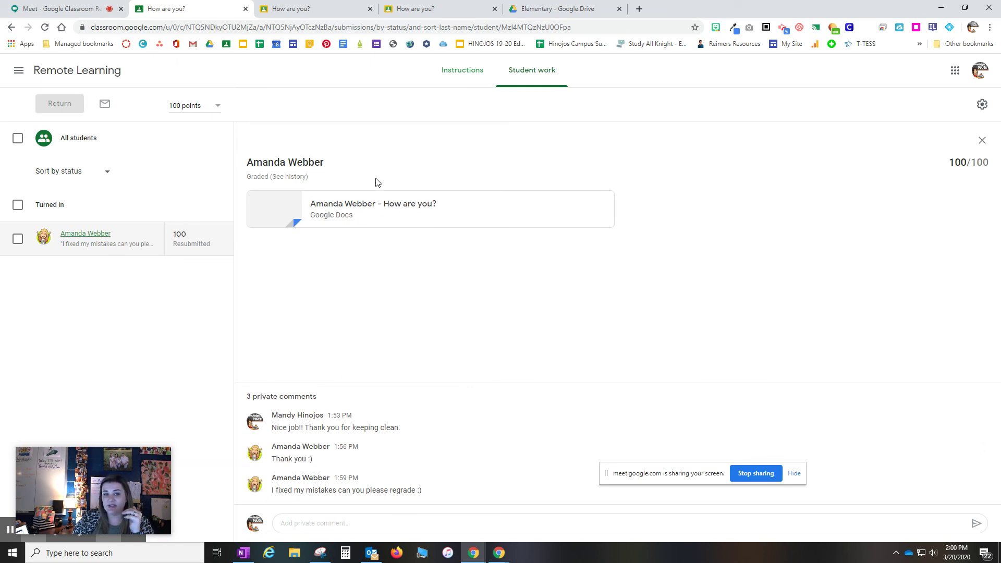
click(376, 205)
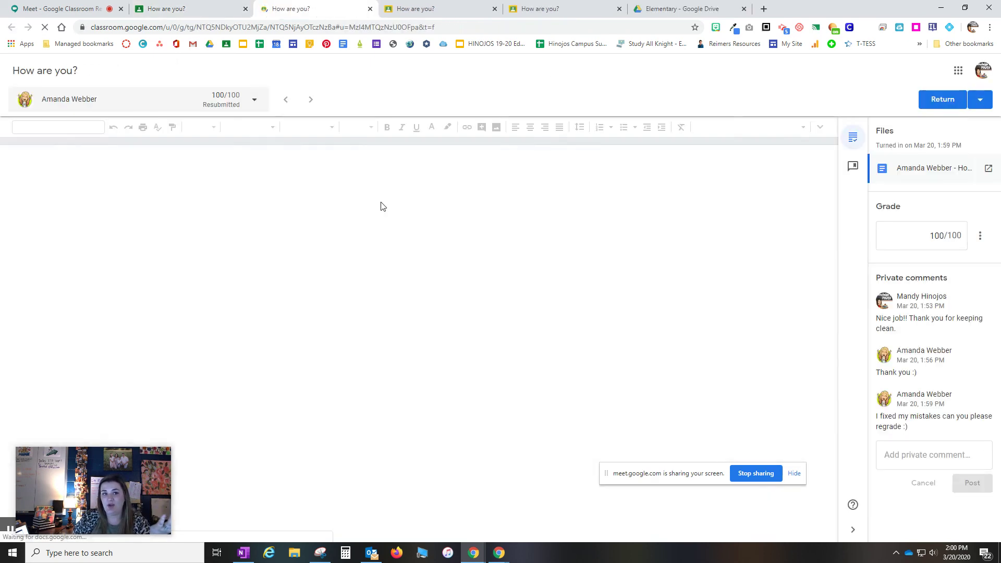
Look over the student's resubmitted How are you? document, and return to the assignment's overview of all students' work.
scroll(594, 332, down, 3)
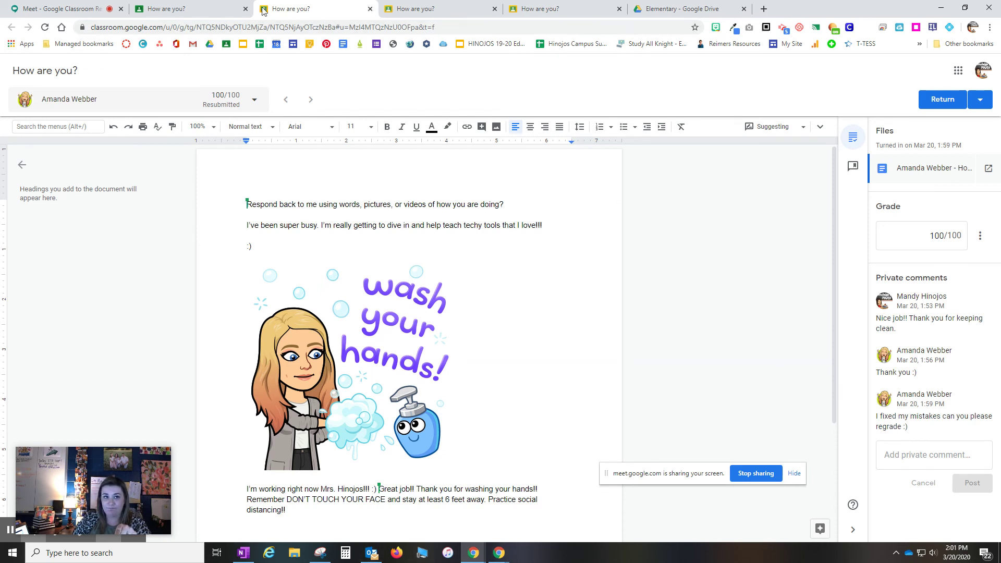
click(192, 11)
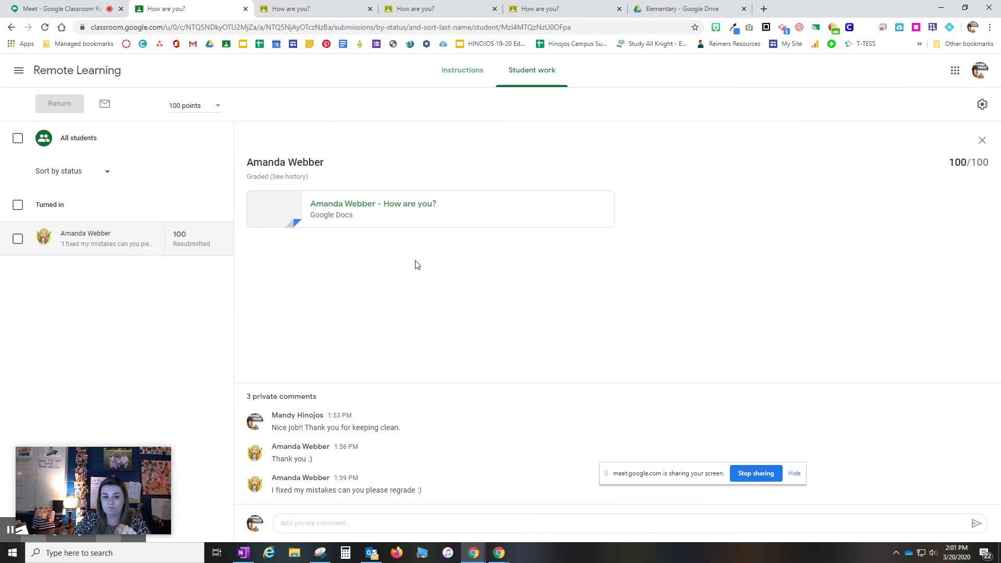
click(64, 137)
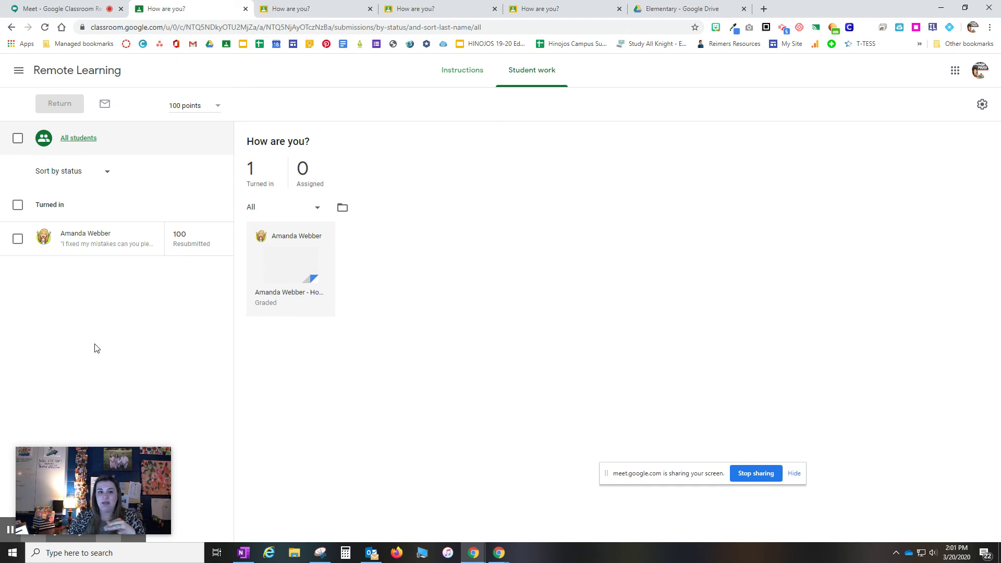
Move the screen-sharing notice out of the way and check the How are you? assignment's work by Turned in and Assigned status.
click(606, 478)
drag(606, 474, 794, 526)
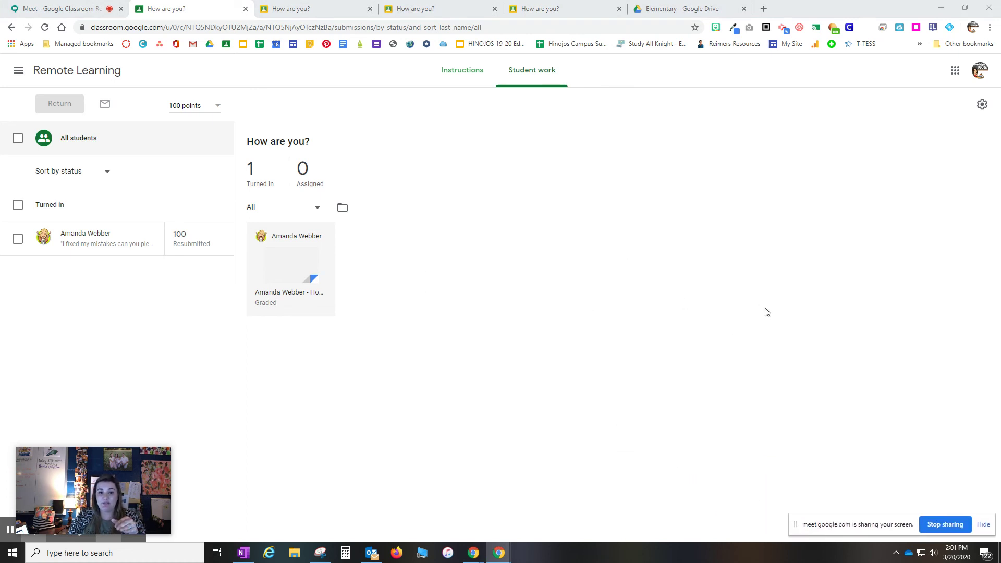
click(260, 184)
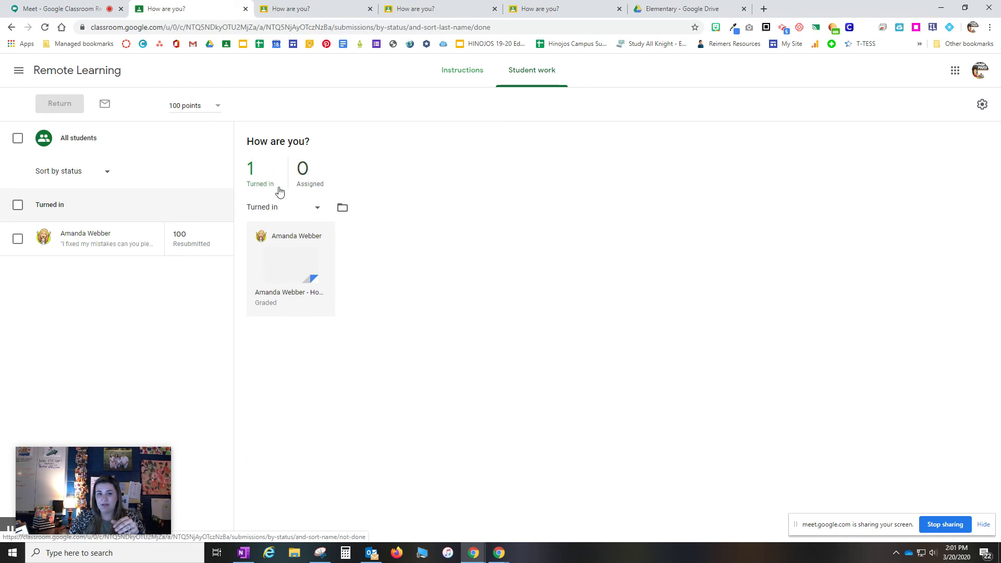
click(309, 189)
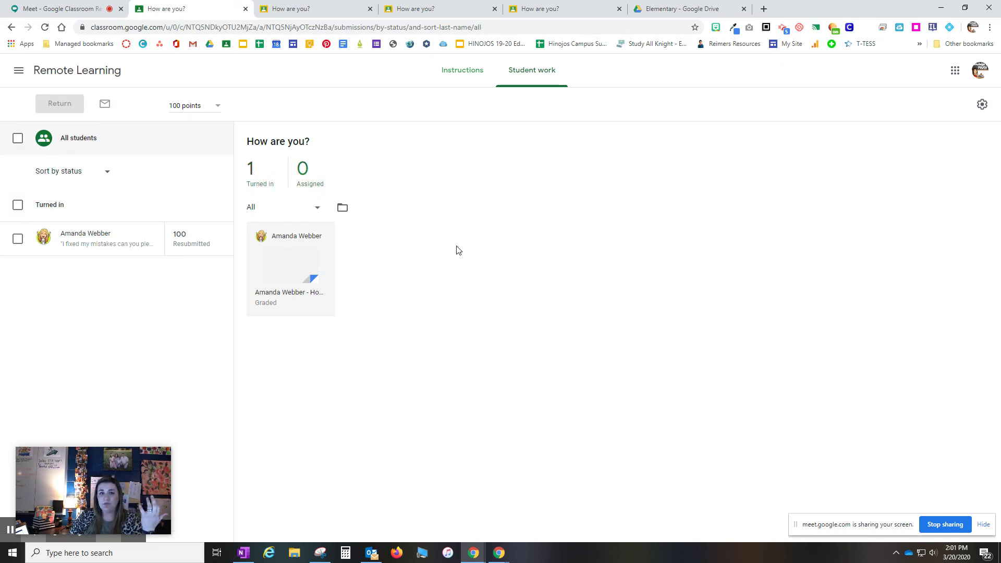
Go to the Remote Learning class's classwork and reopen the student work of the How are you? assignment.
click(63, 78)
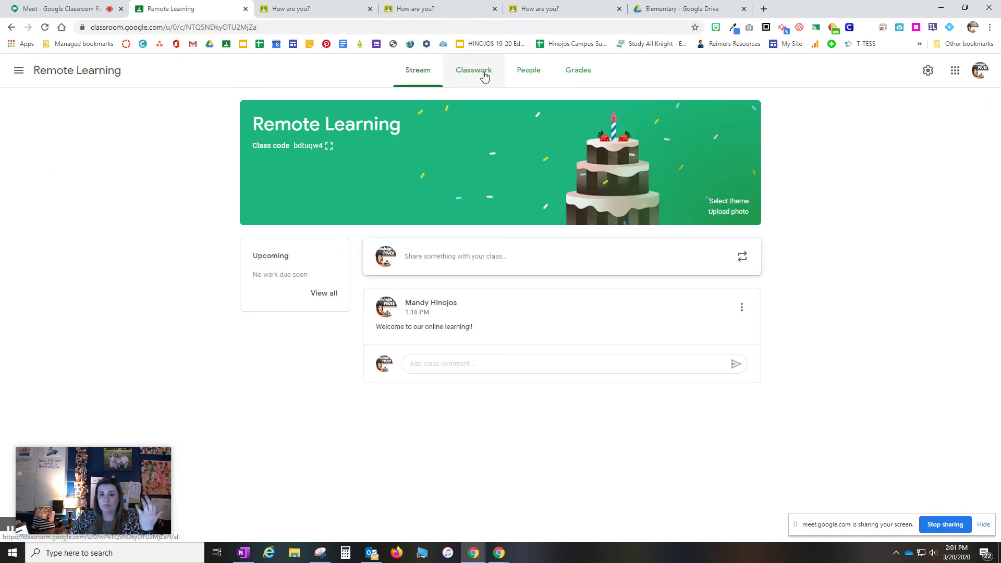
click(483, 76)
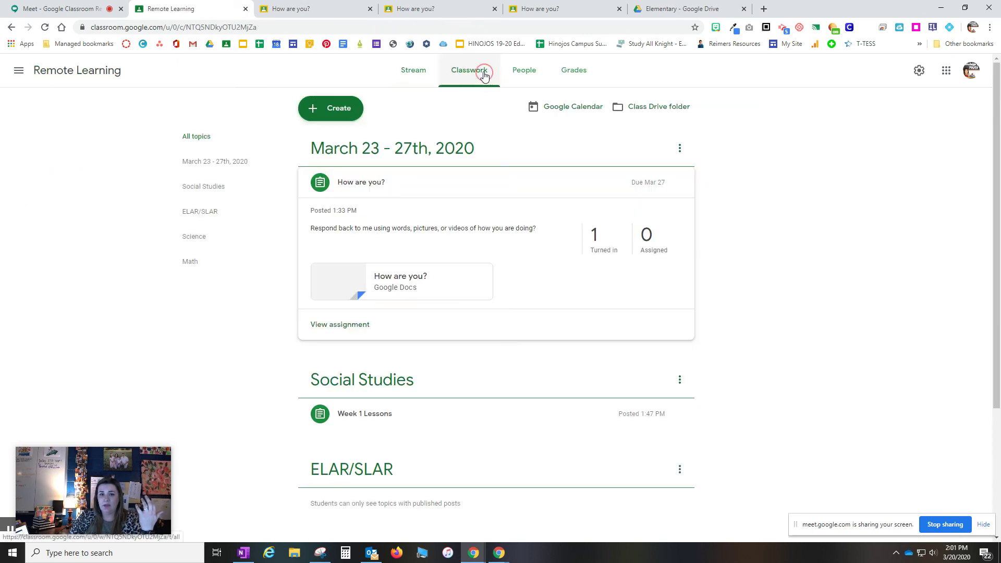
click(348, 326)
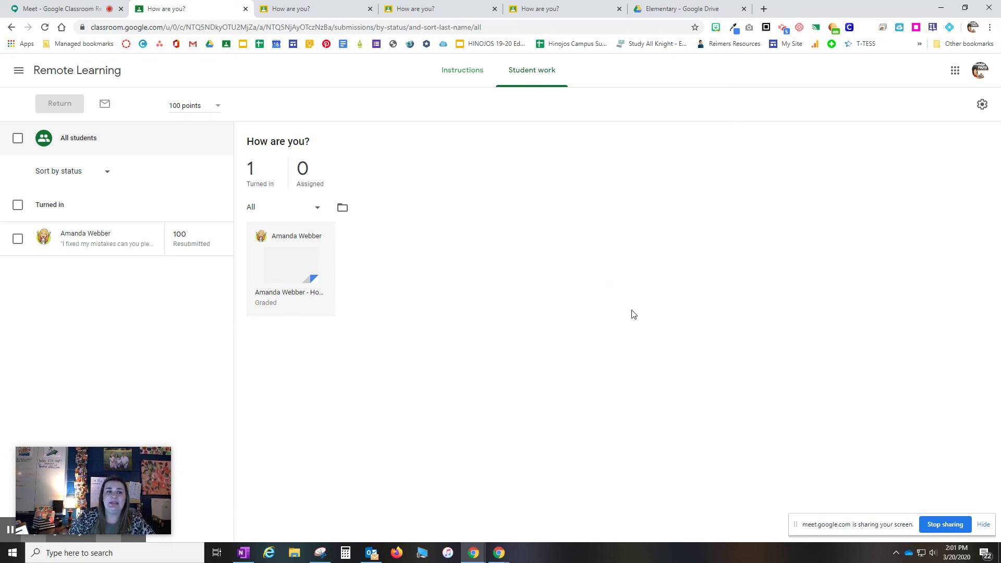
Invite the Ed Tech account as the student's guardian in the Remote Learning class and view the student's guardian options.
click(66, 76)
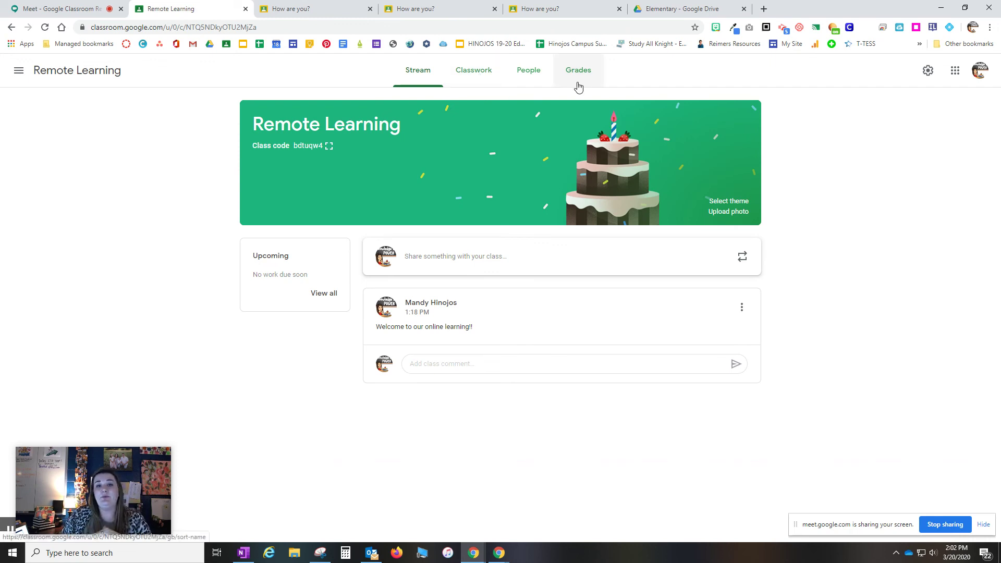
click(533, 77)
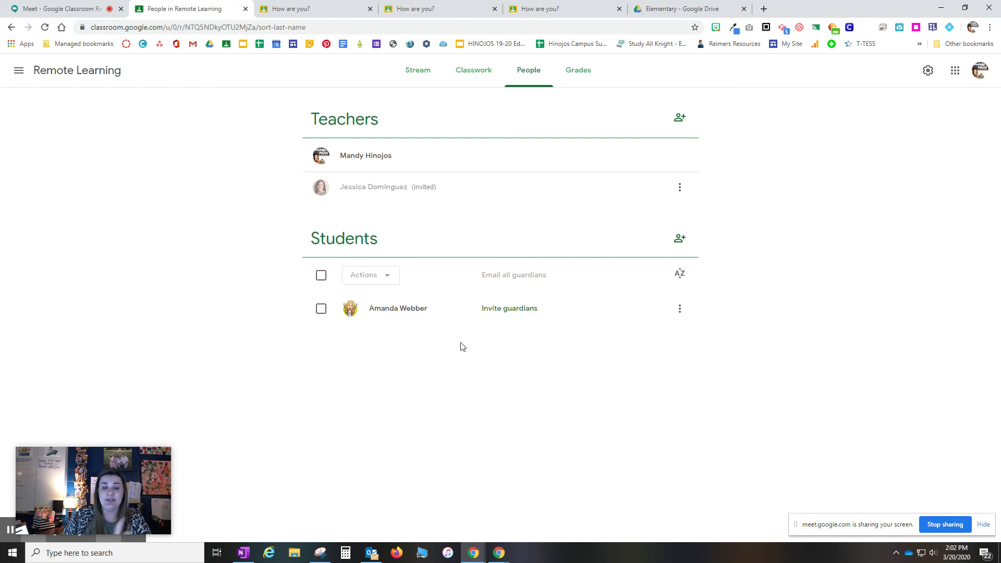
click(519, 309)
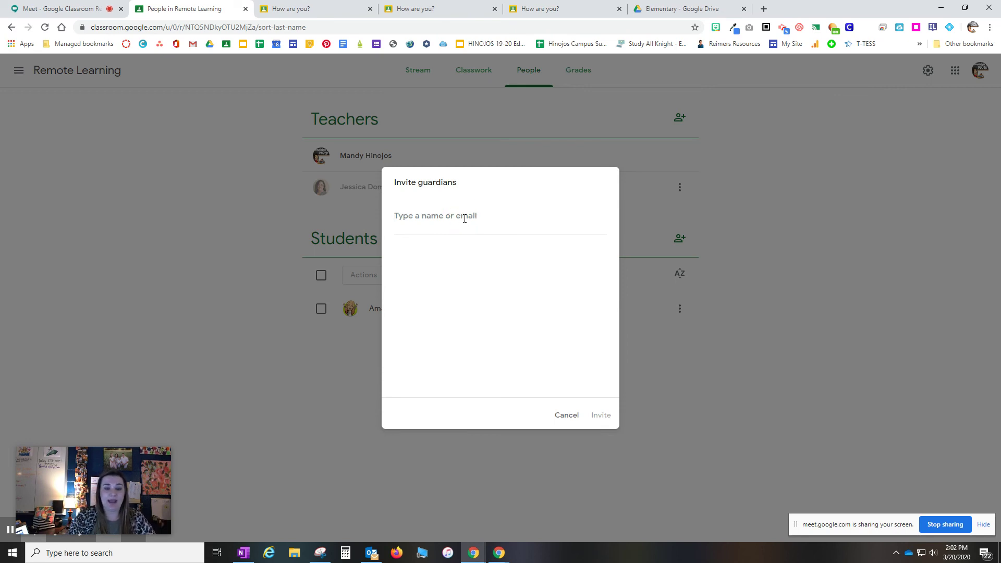
text(edtech)
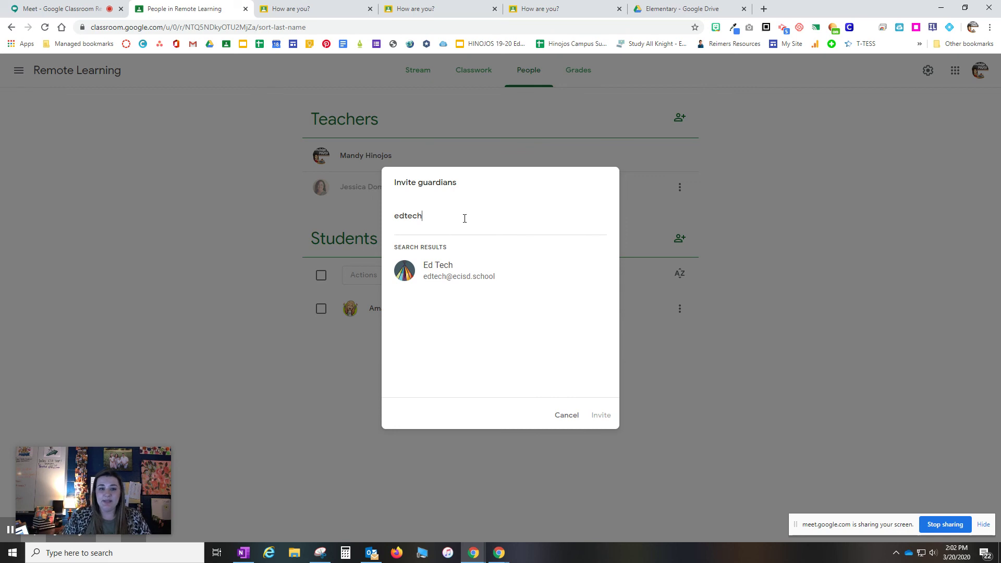
click(417, 272)
click(601, 421)
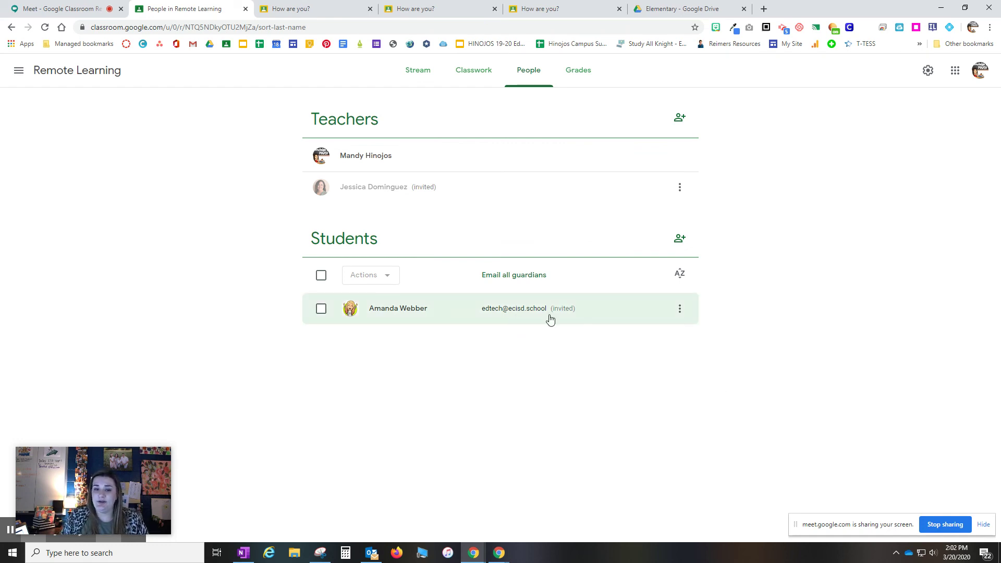
click(679, 311)
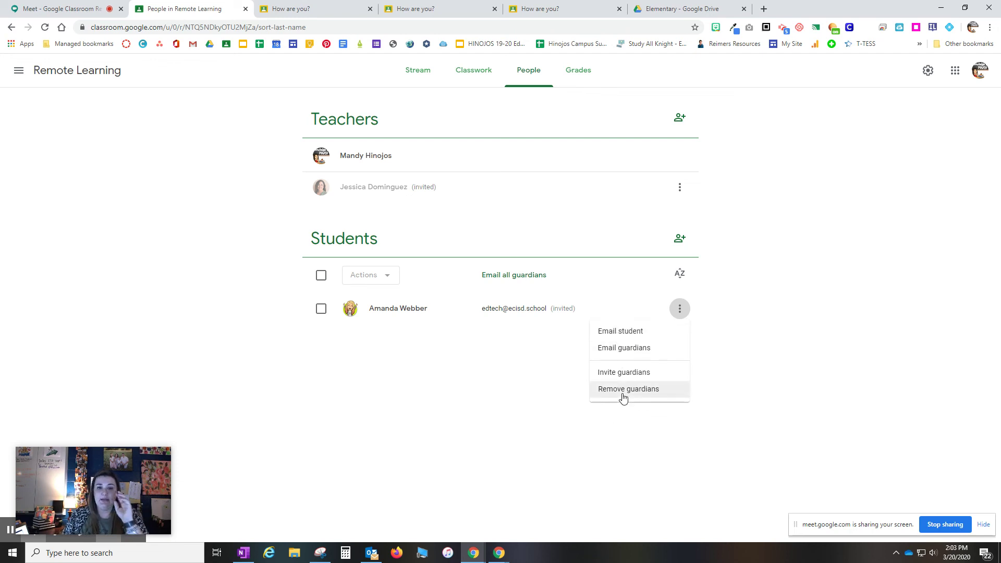
click(769, 368)
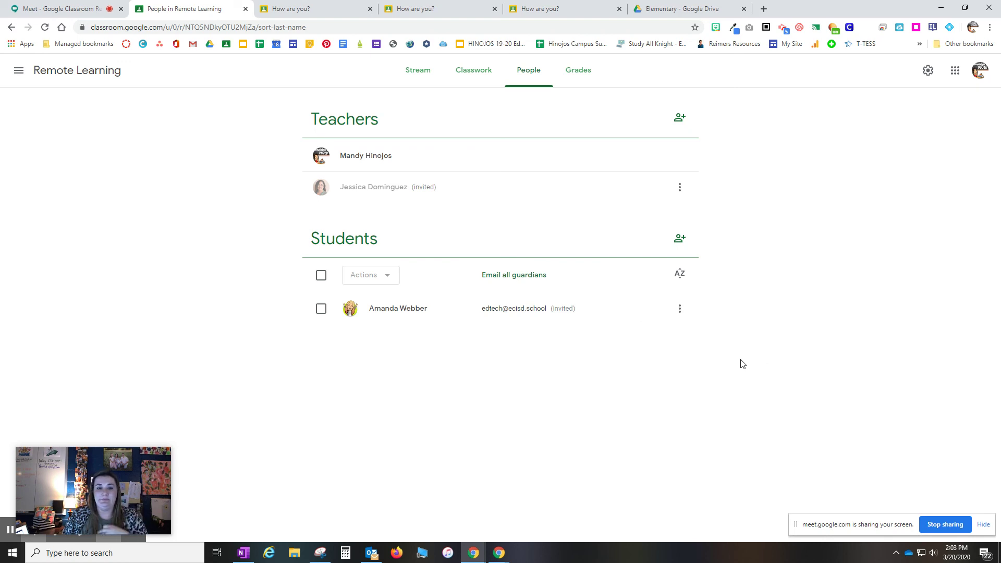
Enter a draft grade of 100 for the student's Week 1 Lessons in the class gradebook and view its return options.
click(570, 78)
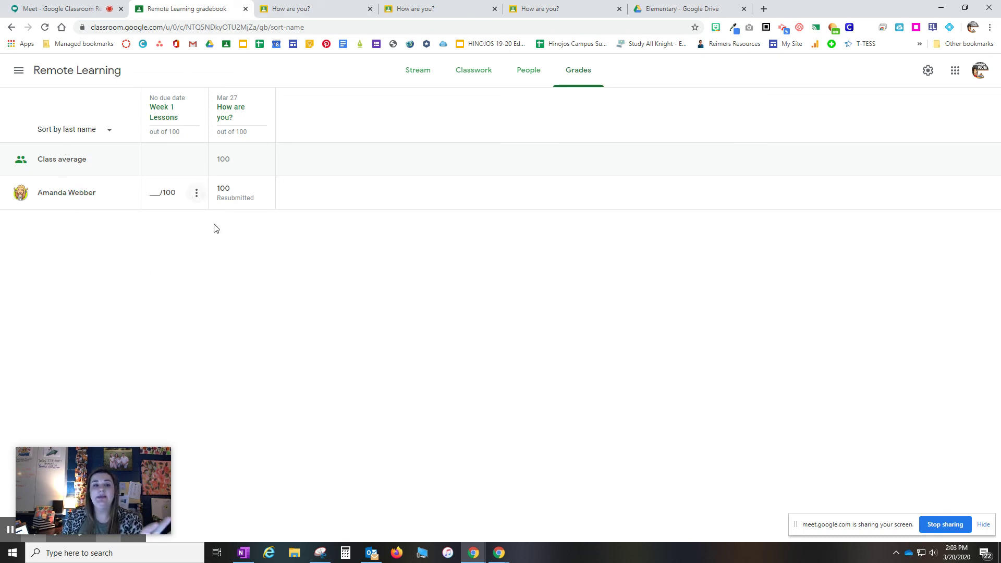
click(151, 193)
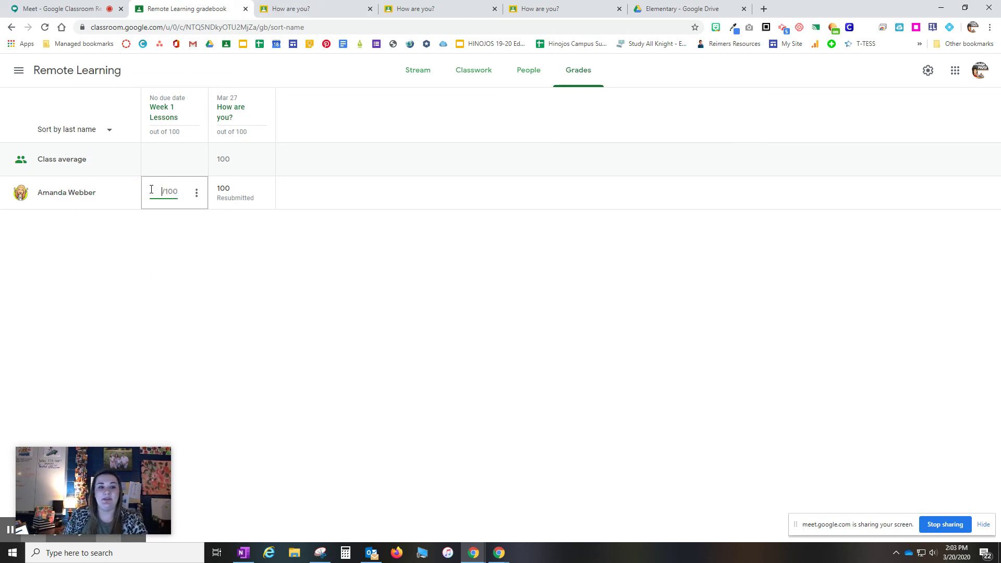
key(Return)
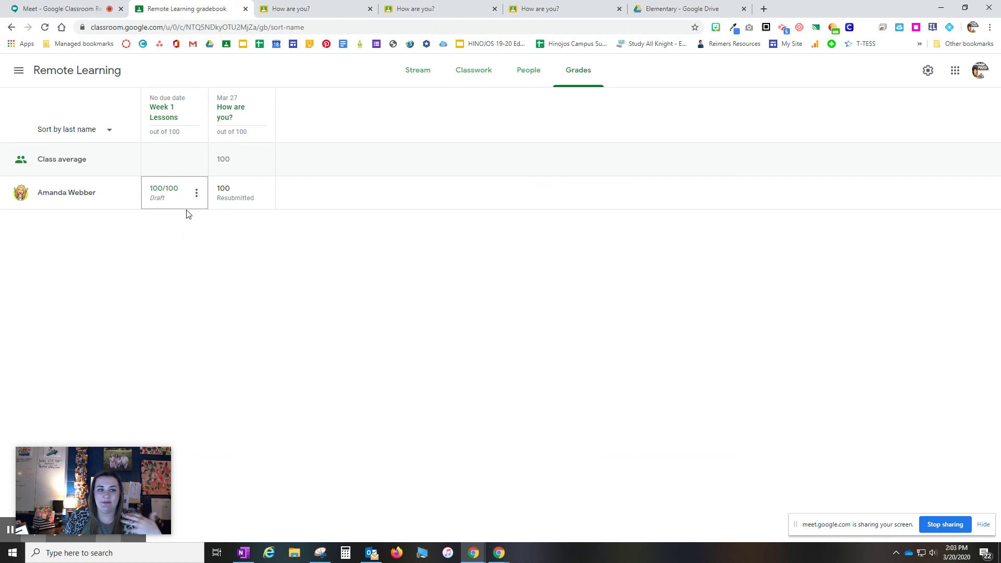
click(193, 199)
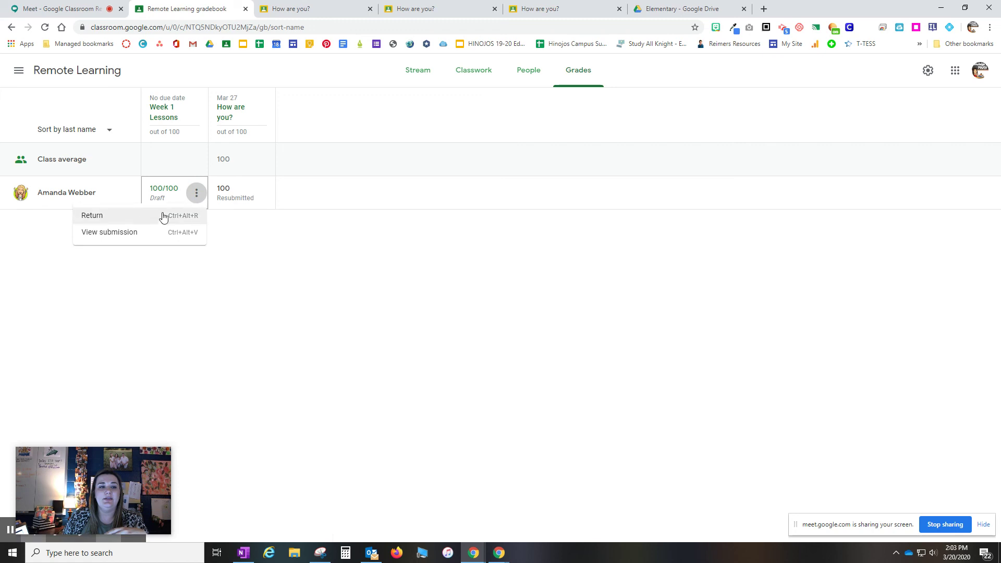
click(132, 279)
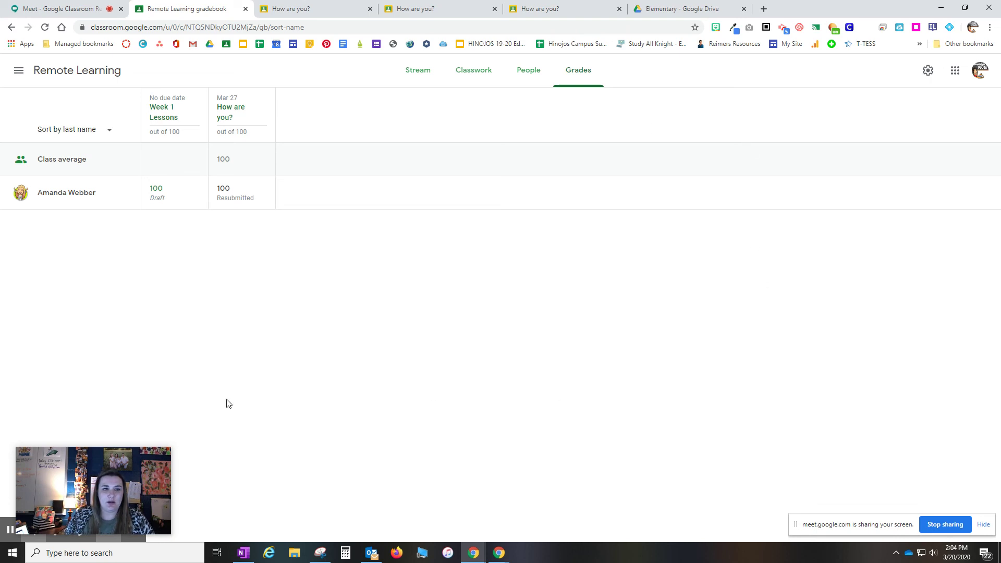
click(312, 465)
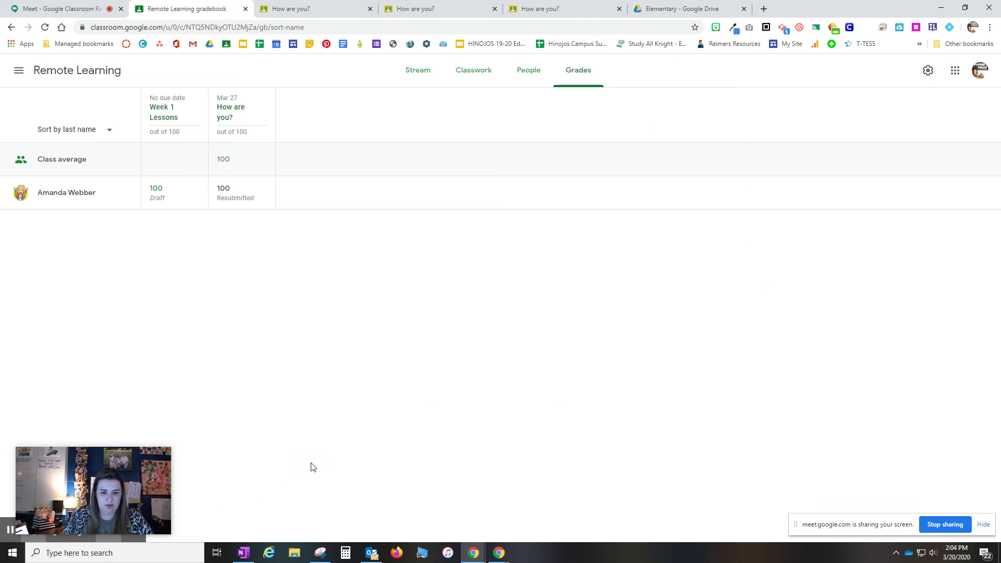
Switch to the Google Meet call and block the site's notifications.
click(59, 11)
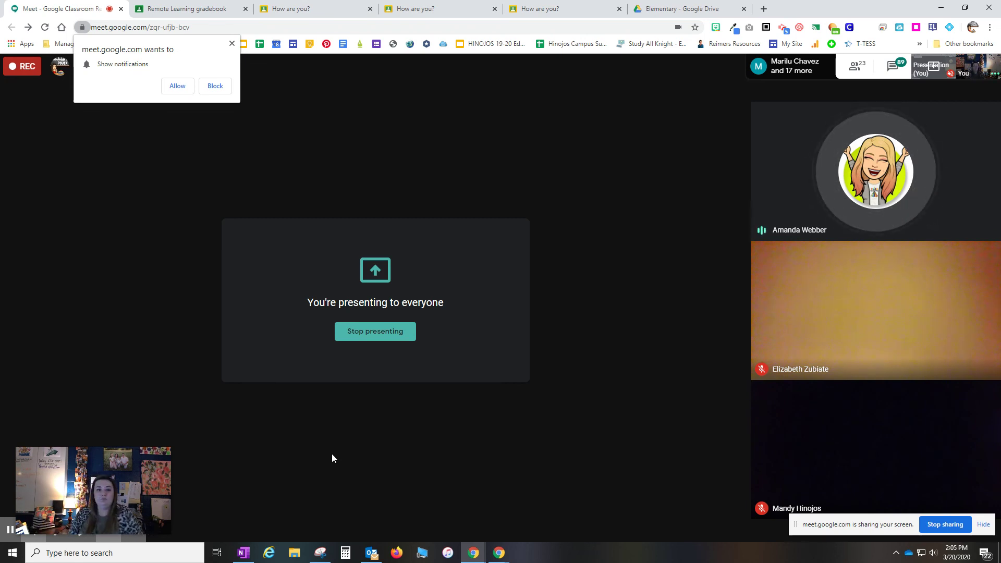
click(211, 86)
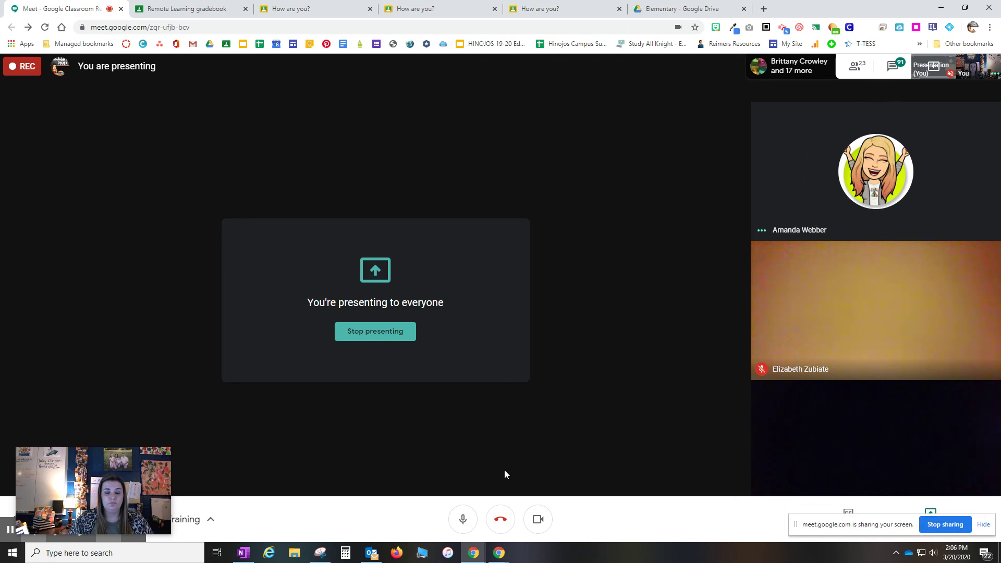
Raise the computer's sound volume to hear the meeting participants better.
key(XF86AudioRaiseVolume)
key(XF86AudioRaiseVolume)
key(XF86AudioRaiseVolume)
key(XF86AudioRaiseVolume)
key(XF86AudioRaiseVolume)
key(XF86AudioRaiseVolume)
key(XF86AudioRaiseVolume)
key(XF86AudioRaiseVolume)
key(XF86AudioRaiseVolume)
key(XF86AudioRaiseVolume)
key(XF86AudioRaiseVolume)
key(XF86AudioRaiseVolume)
key(XF86AudioRaiseVolume)
key(XF86AudioRaiseVolume)
key(XF86AudioRaiseVolume)
key(XF86AudioRaiseVolume)
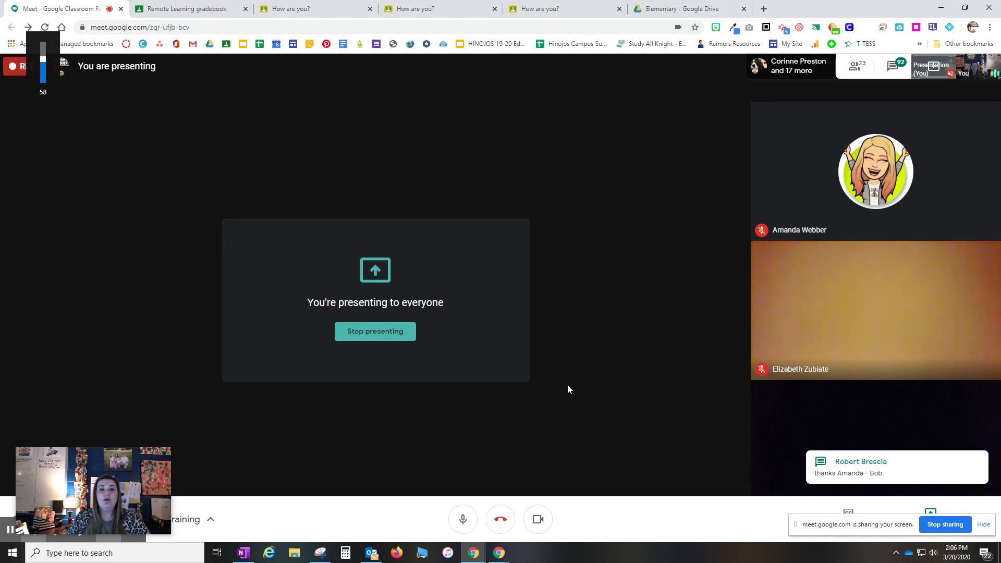
key(XF86AudioRaiseVolume)
key(XF86AudioRaiseVolume)
key(XF86AudioRaiseVolume)
key(XF86AudioRaiseVolume)
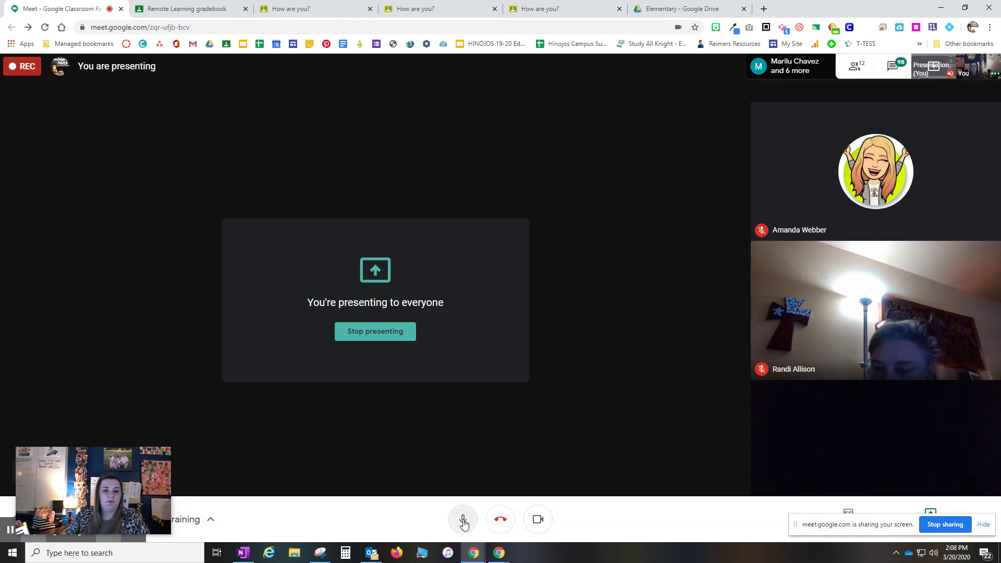
Mute the Google Meet microphone for a while, and unmute it again to speak.
click(462, 524)
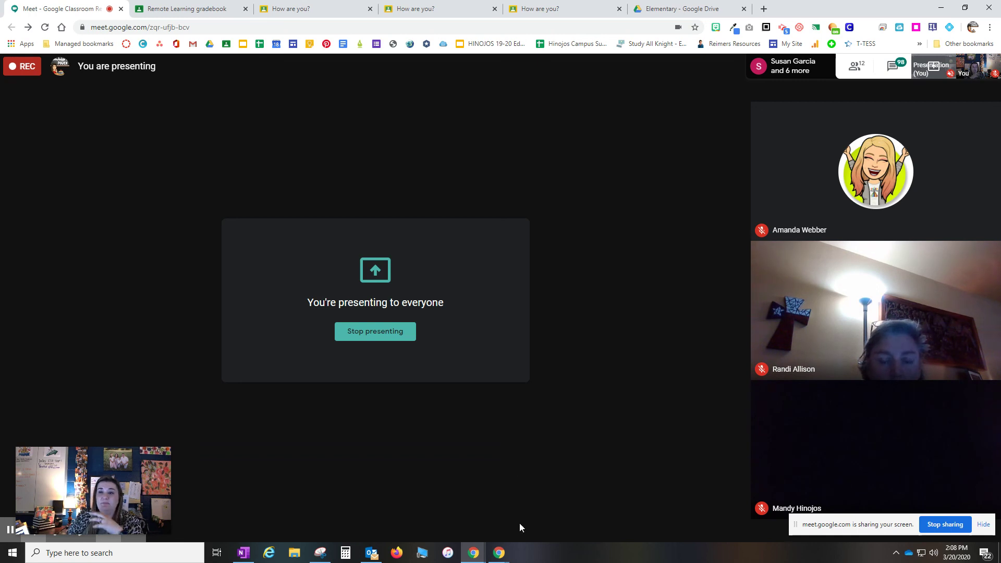
mouse_move(478, 554)
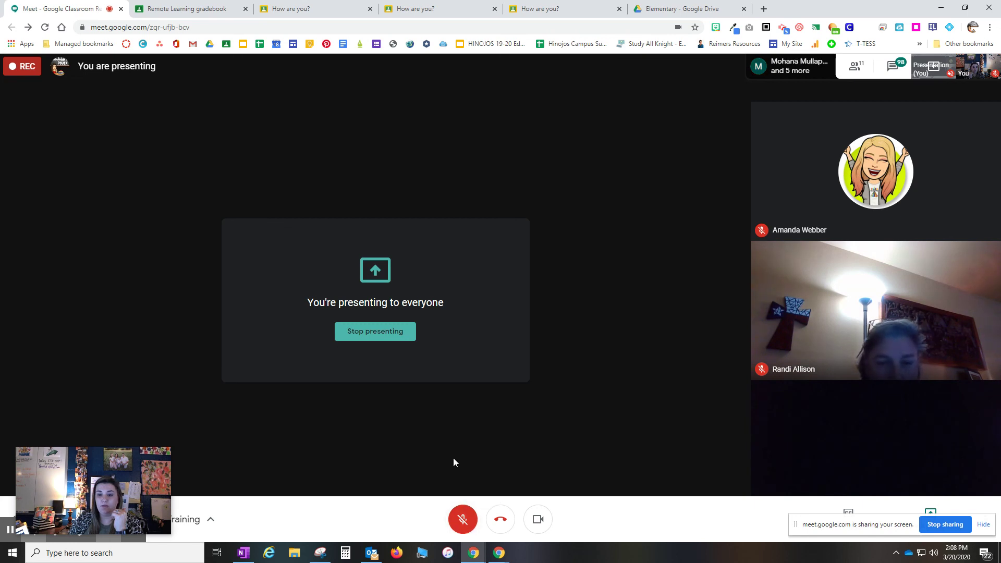
click(469, 525)
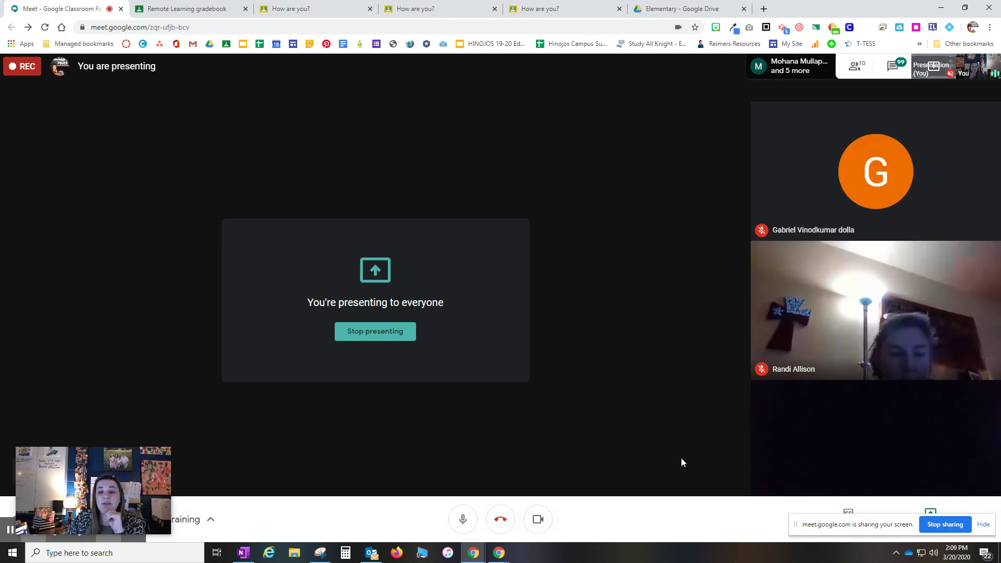
Move the screen-sharing notice clear of the meeting controls and stop recording the meeting.
drag(792, 529, 231, 457)
click(176, 86)
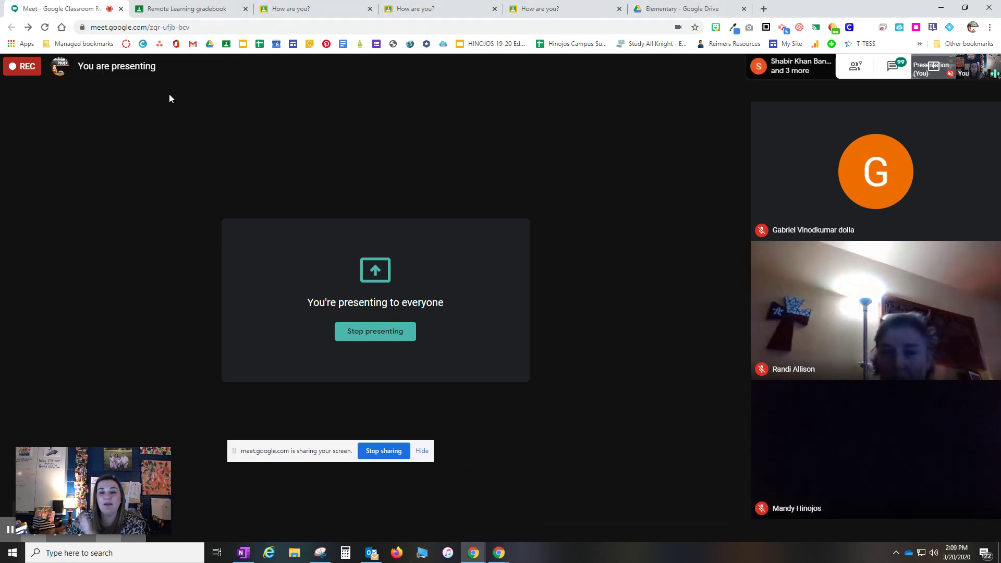
click(986, 524)
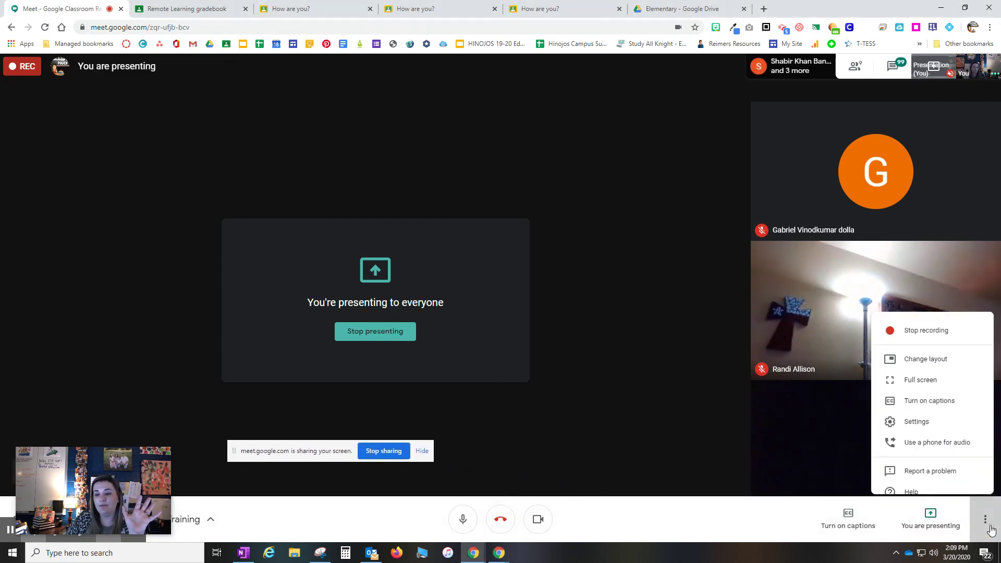
click(892, 329)
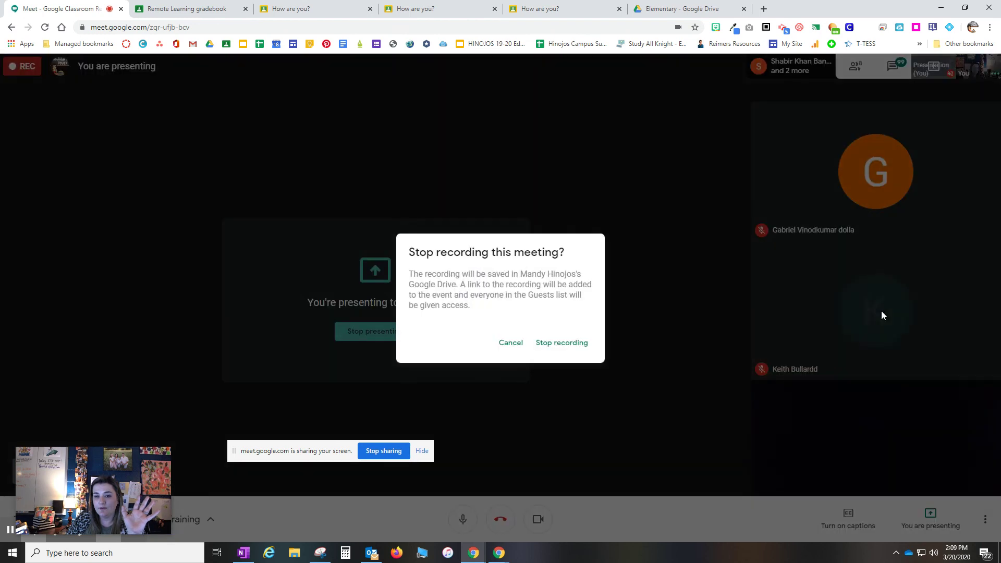
click(560, 344)
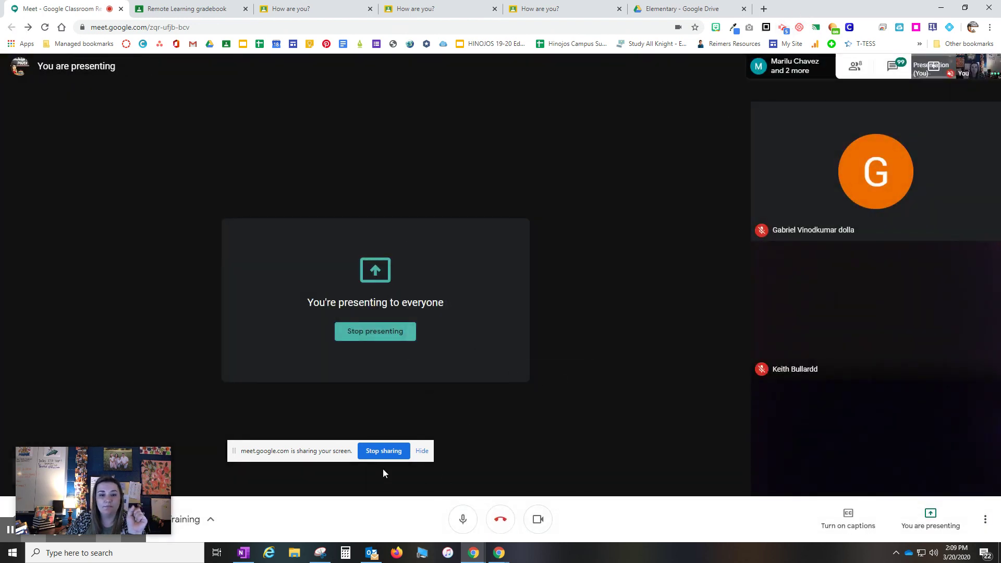
Stop sharing the screen in the meeting and allow the site's notifications.
click(397, 451)
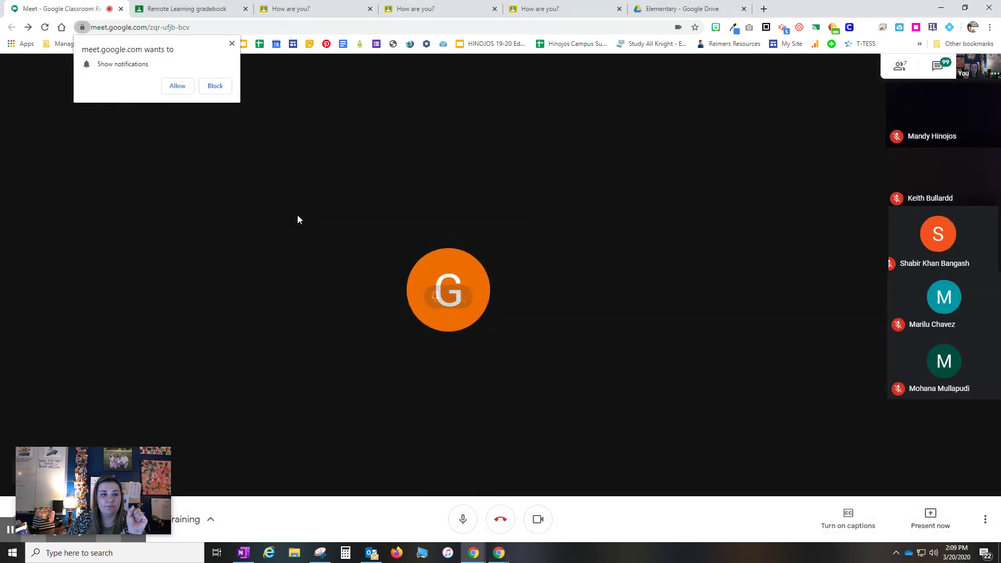
click(175, 85)
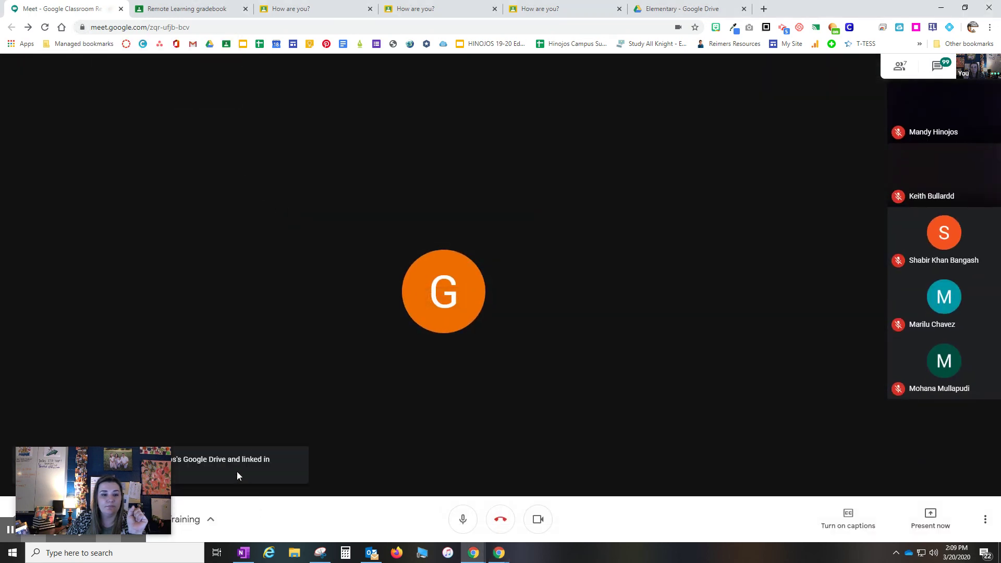